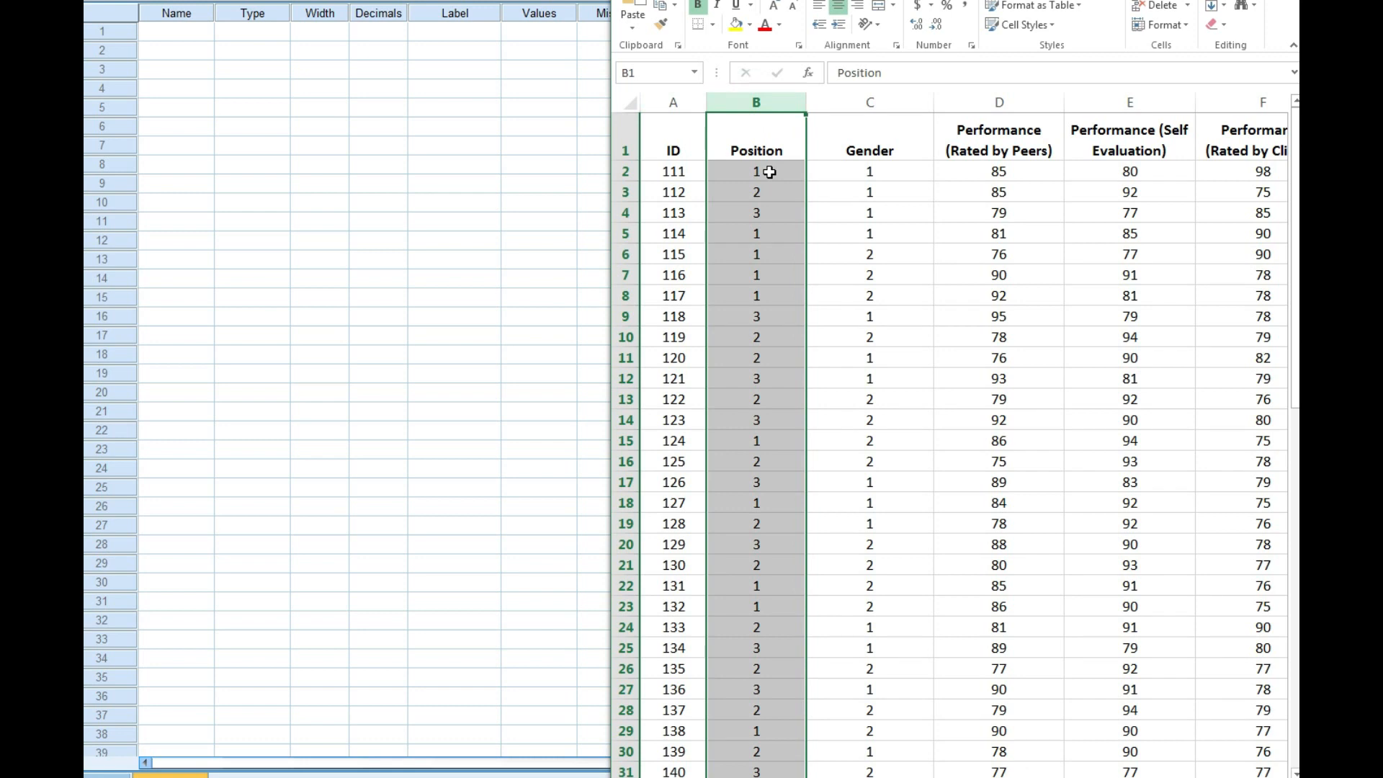
- Examine the Position and Gender columns together with their code legends in the rows below the data
scroll(762, 221, down, 3)
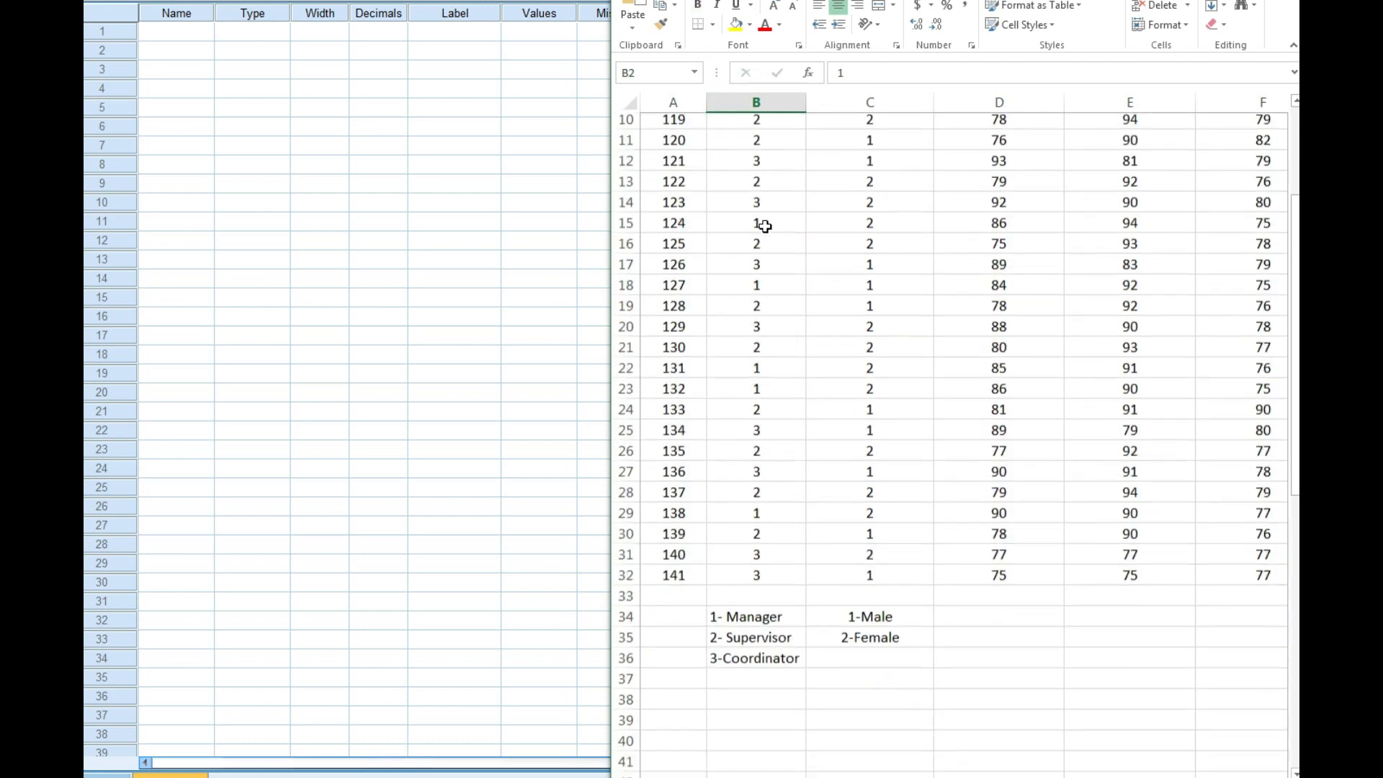
scroll(764, 227, down, 1)
click(763, 564)
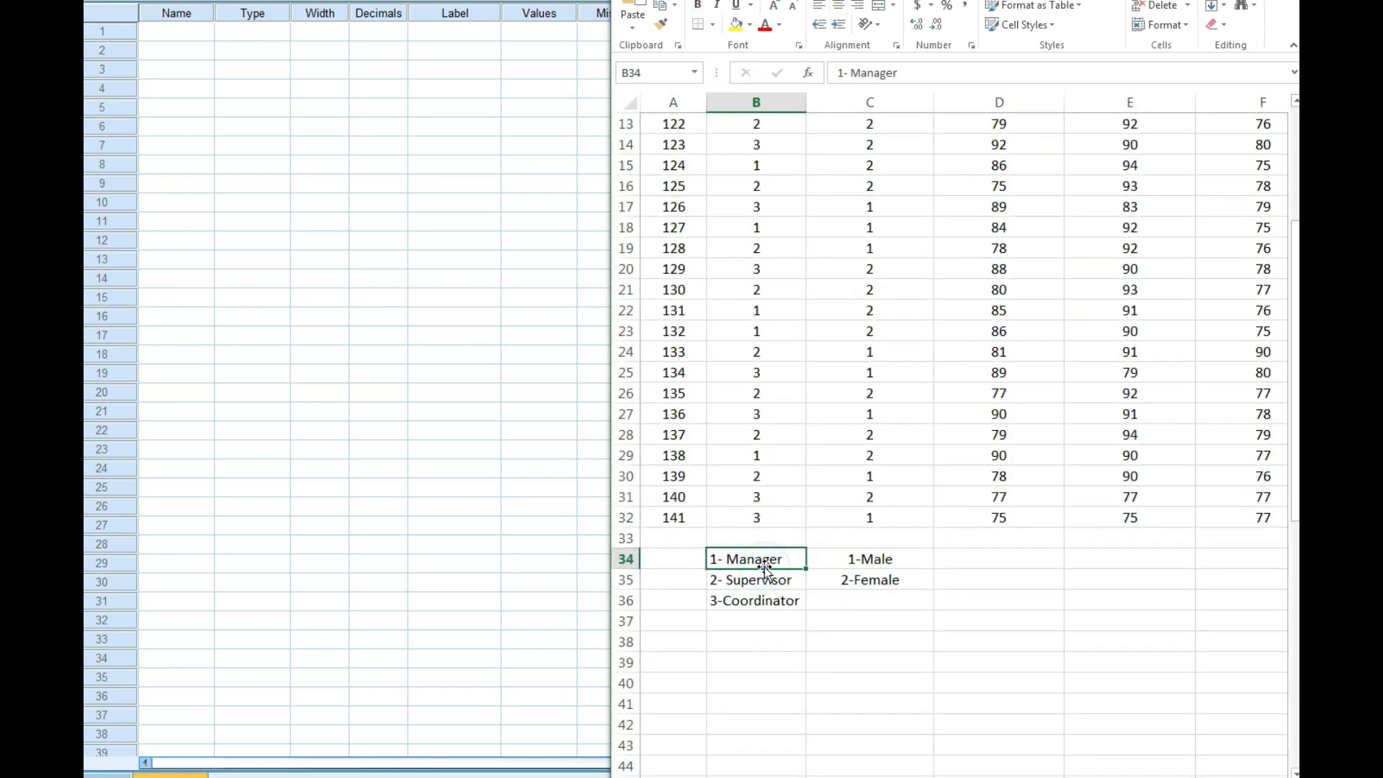
click(765, 577)
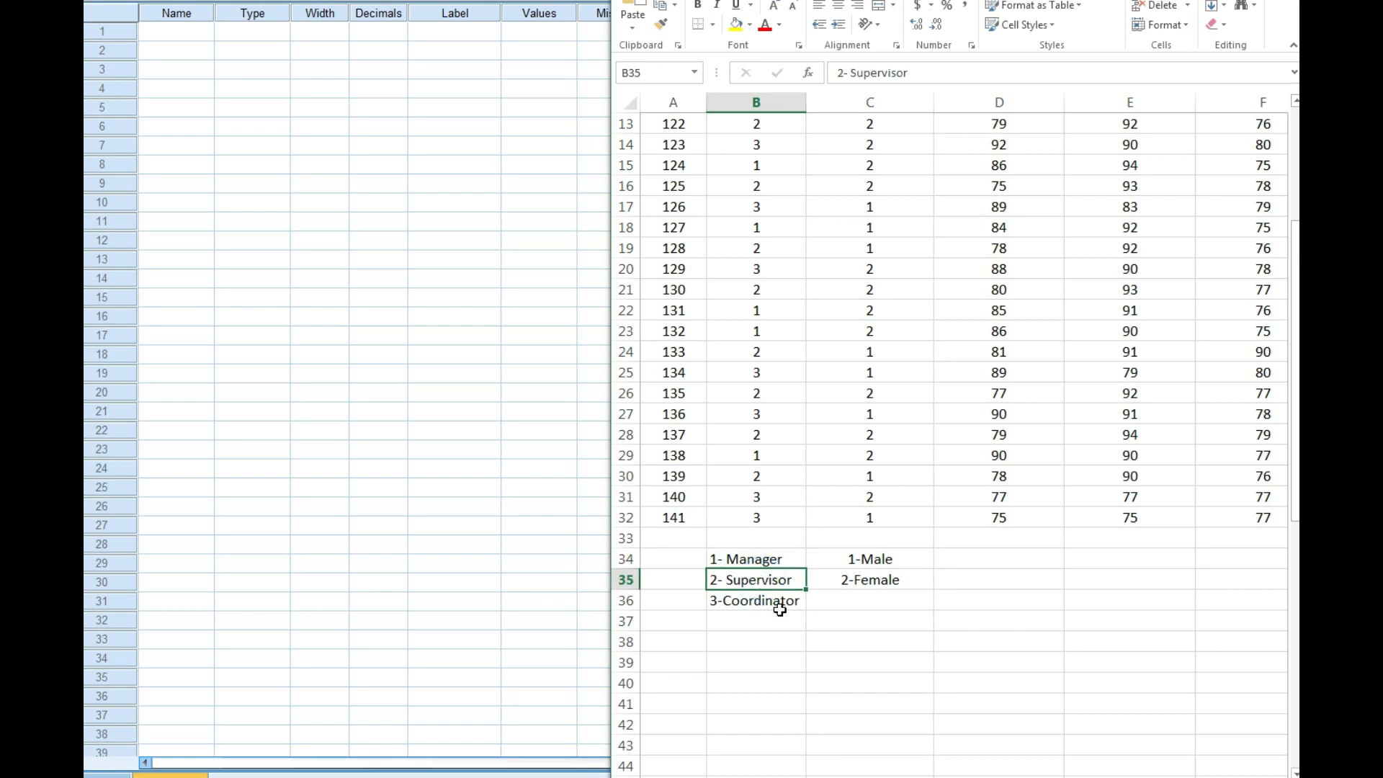
click(779, 607)
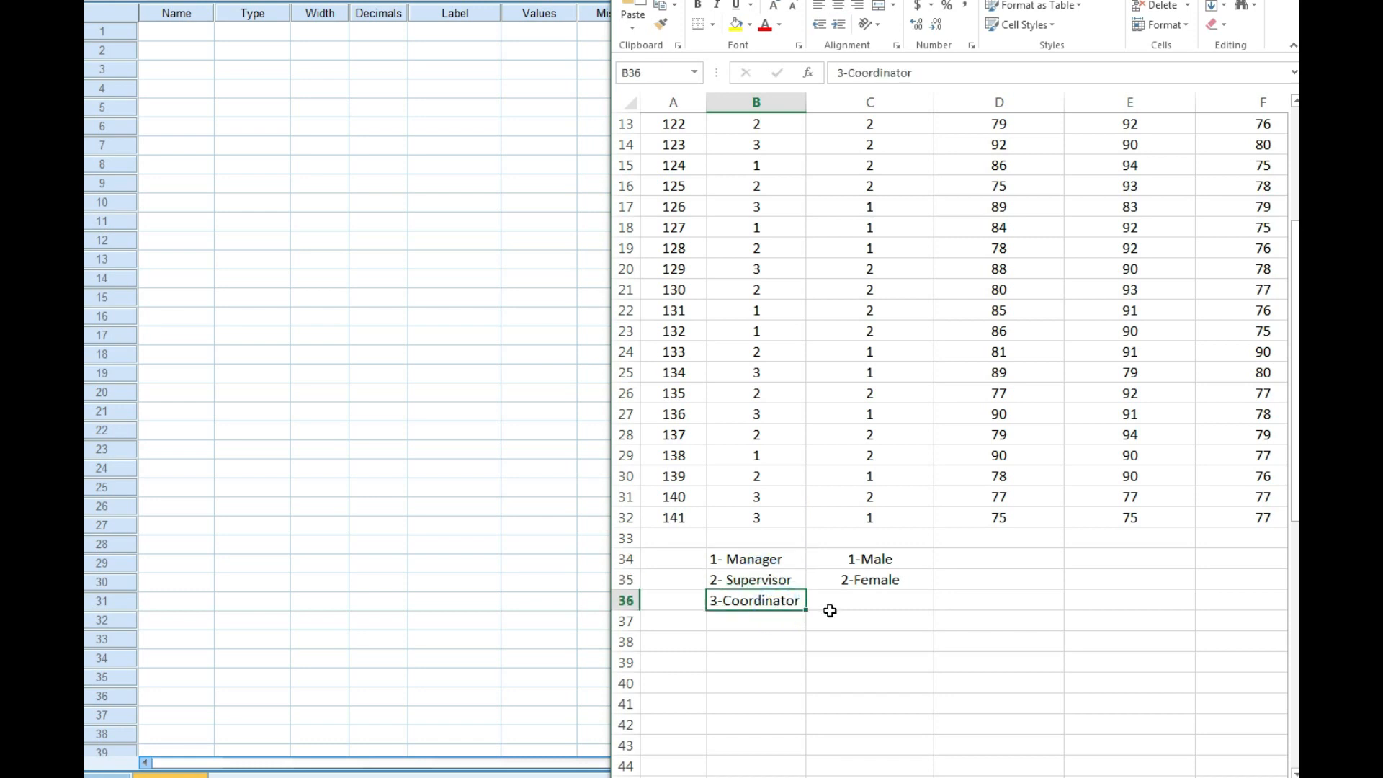
scroll(830, 610, up, 4)
click(873, 102)
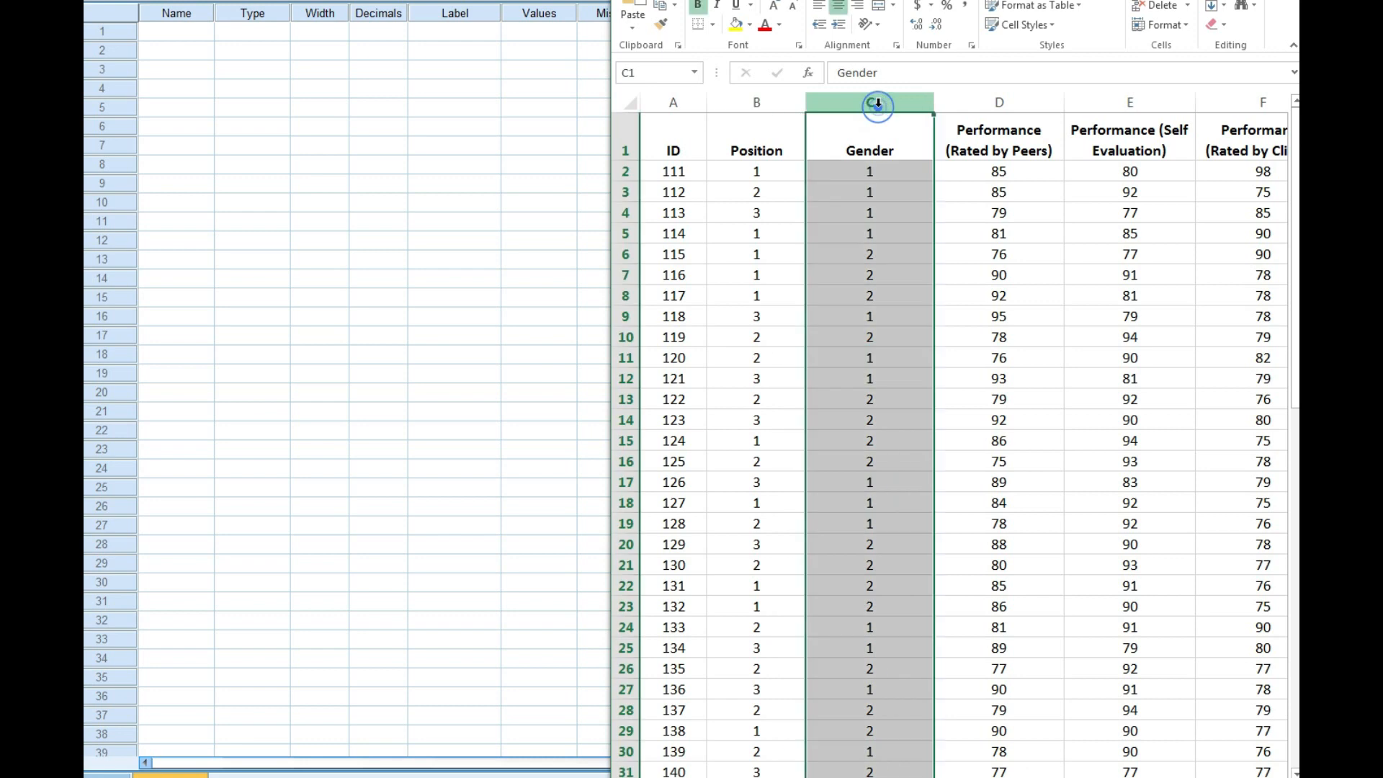
scroll(865, 403, down, 6)
click(867, 437)
click(869, 456)
scroll(905, 488, up, 6)
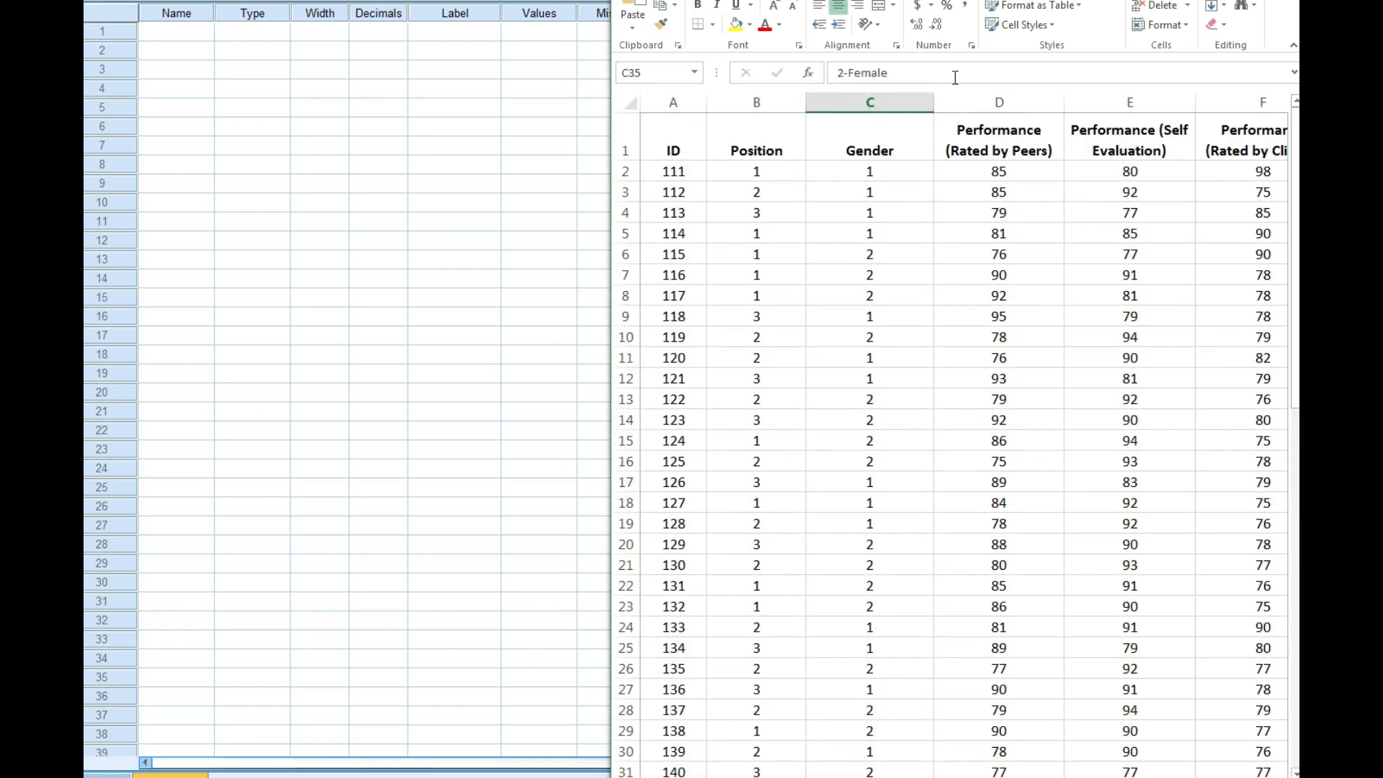
- Narrow the Gender column slightly and examine the performance columns rated by peers, self-evaluation and clients
drag(931, 103, 910, 102)
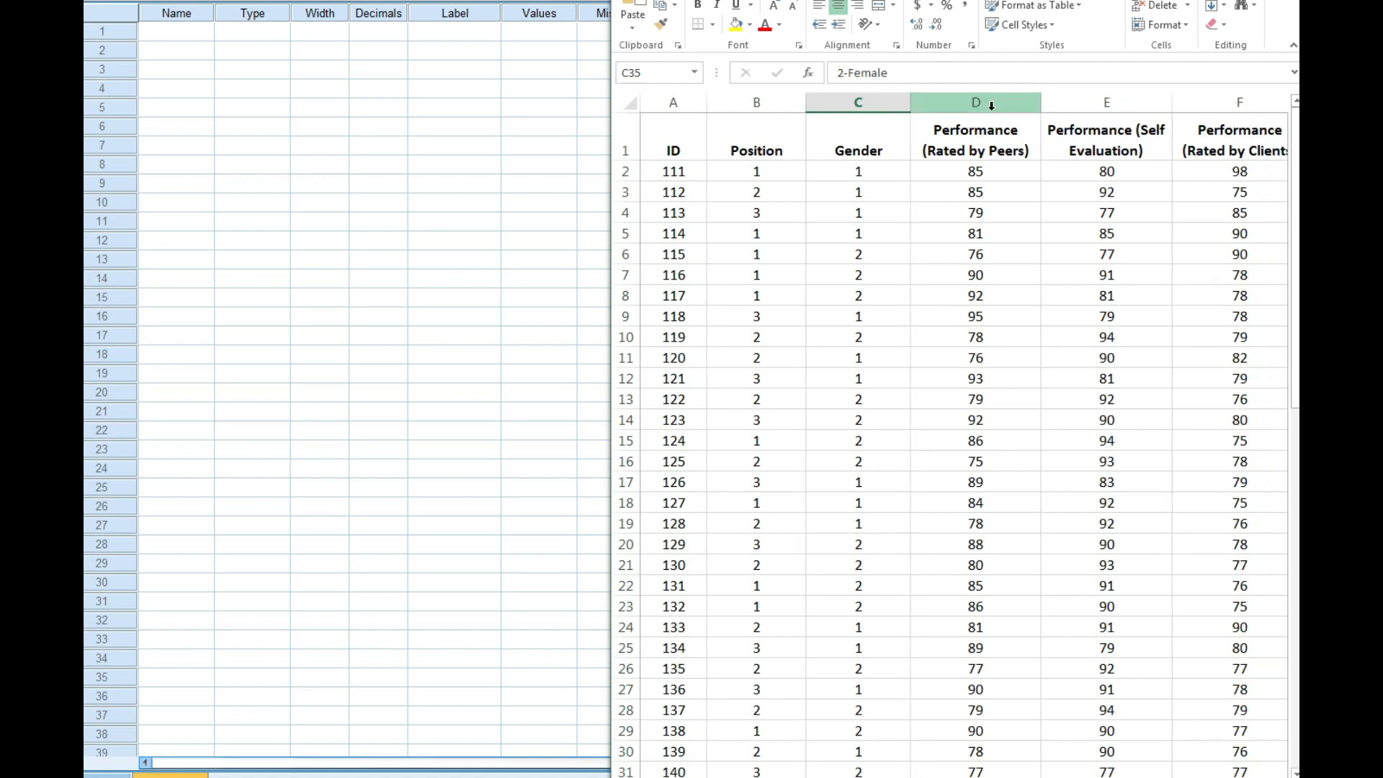
click(981, 148)
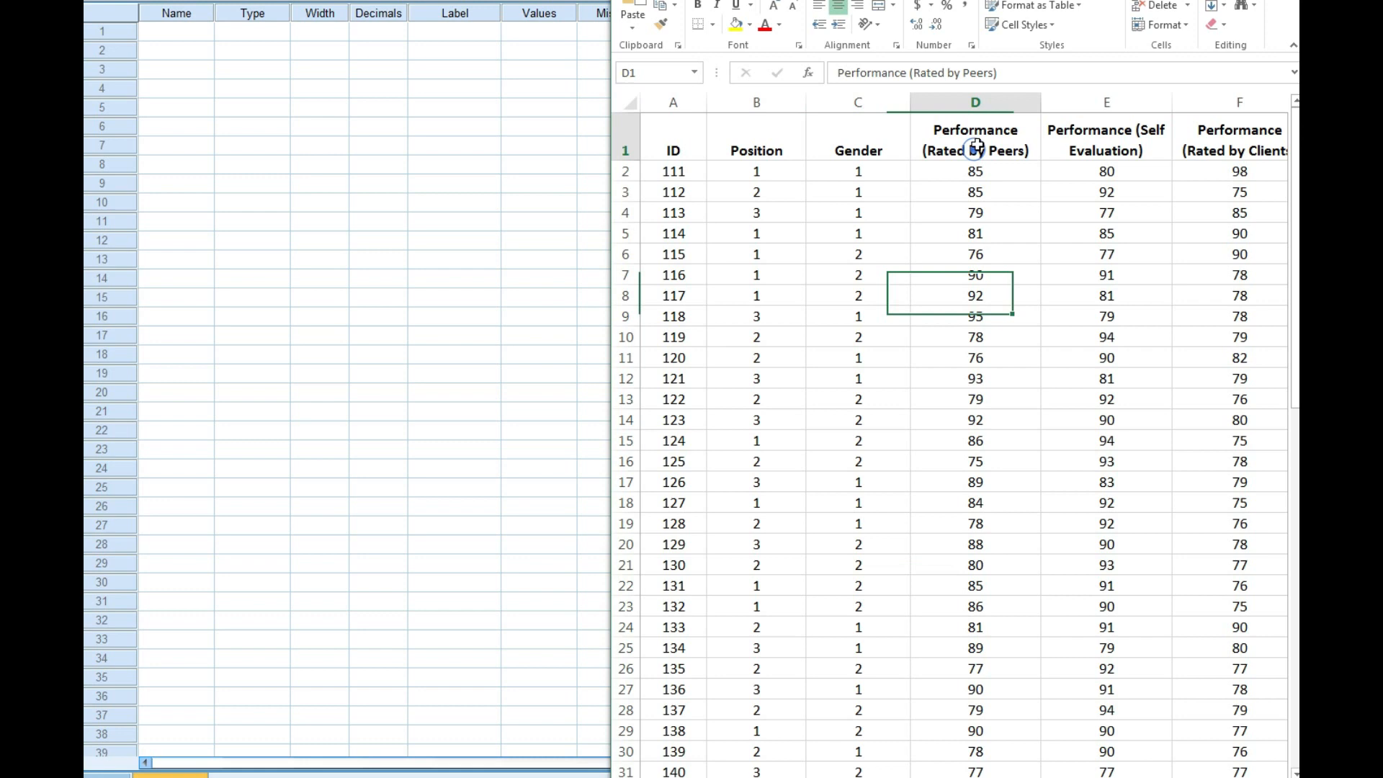
click(985, 97)
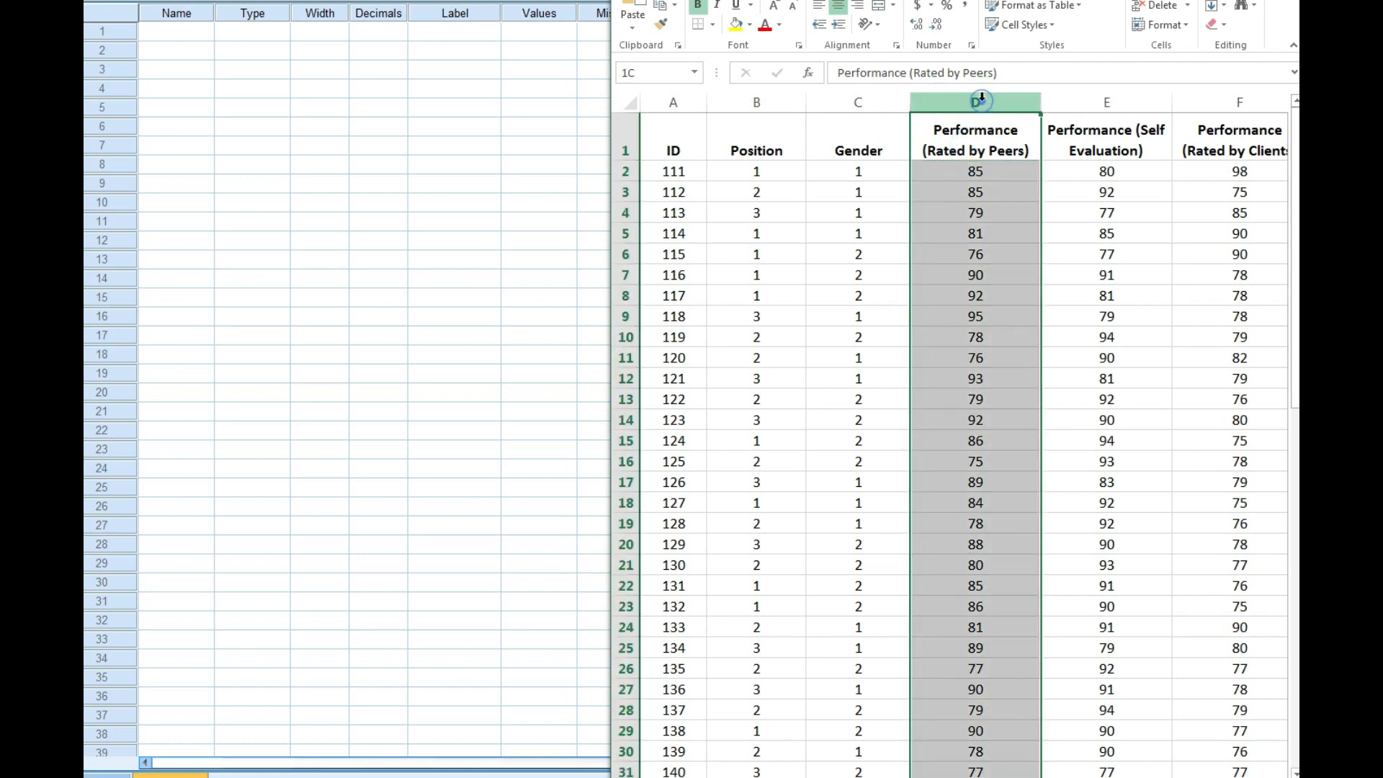
click(1098, 99)
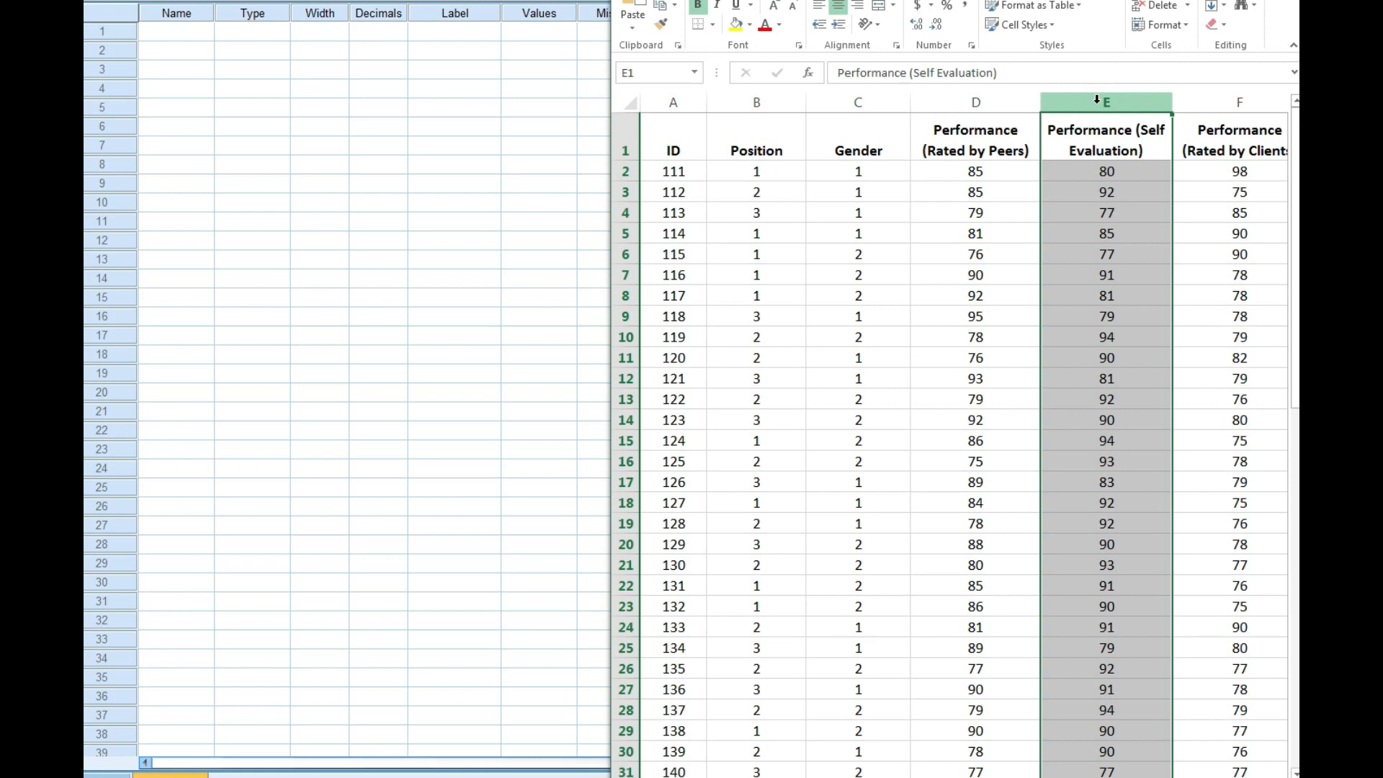
click(1127, 151)
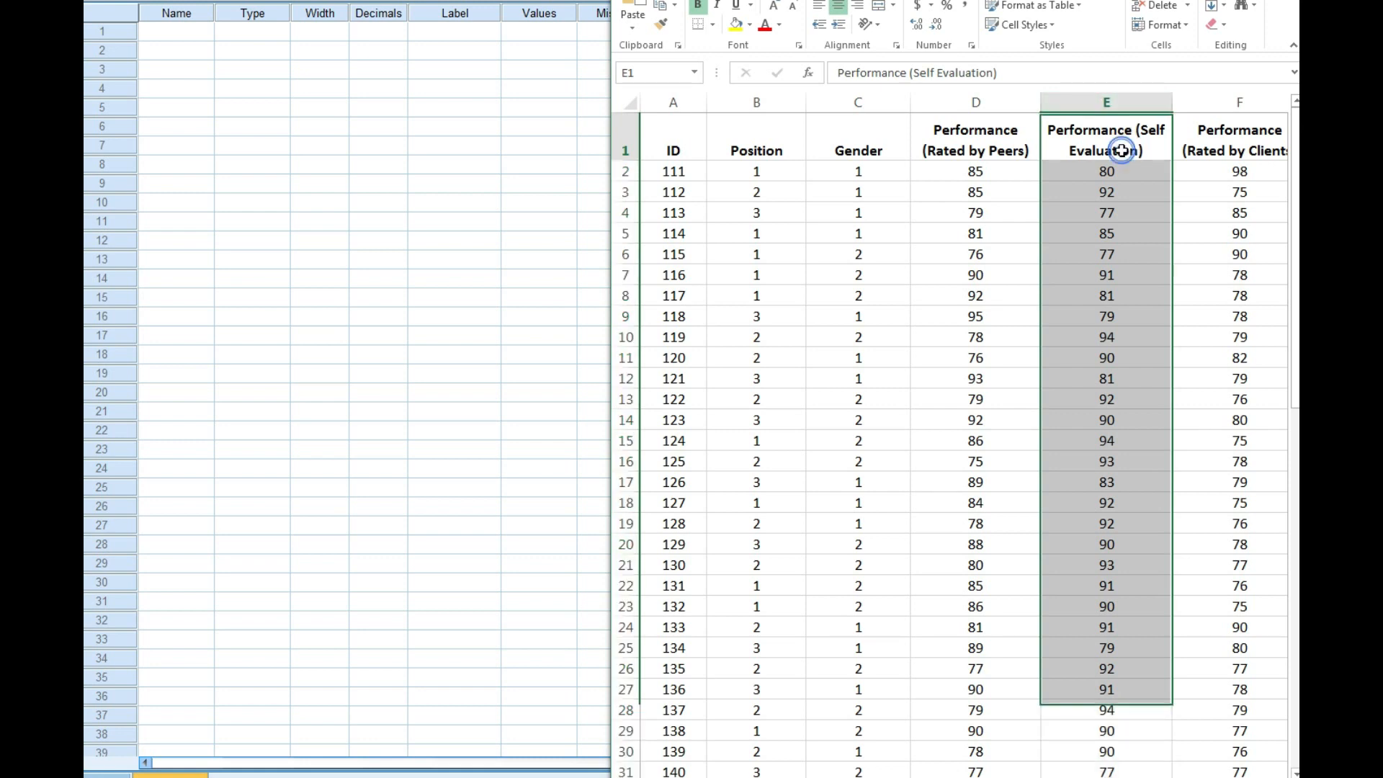
click(1209, 100)
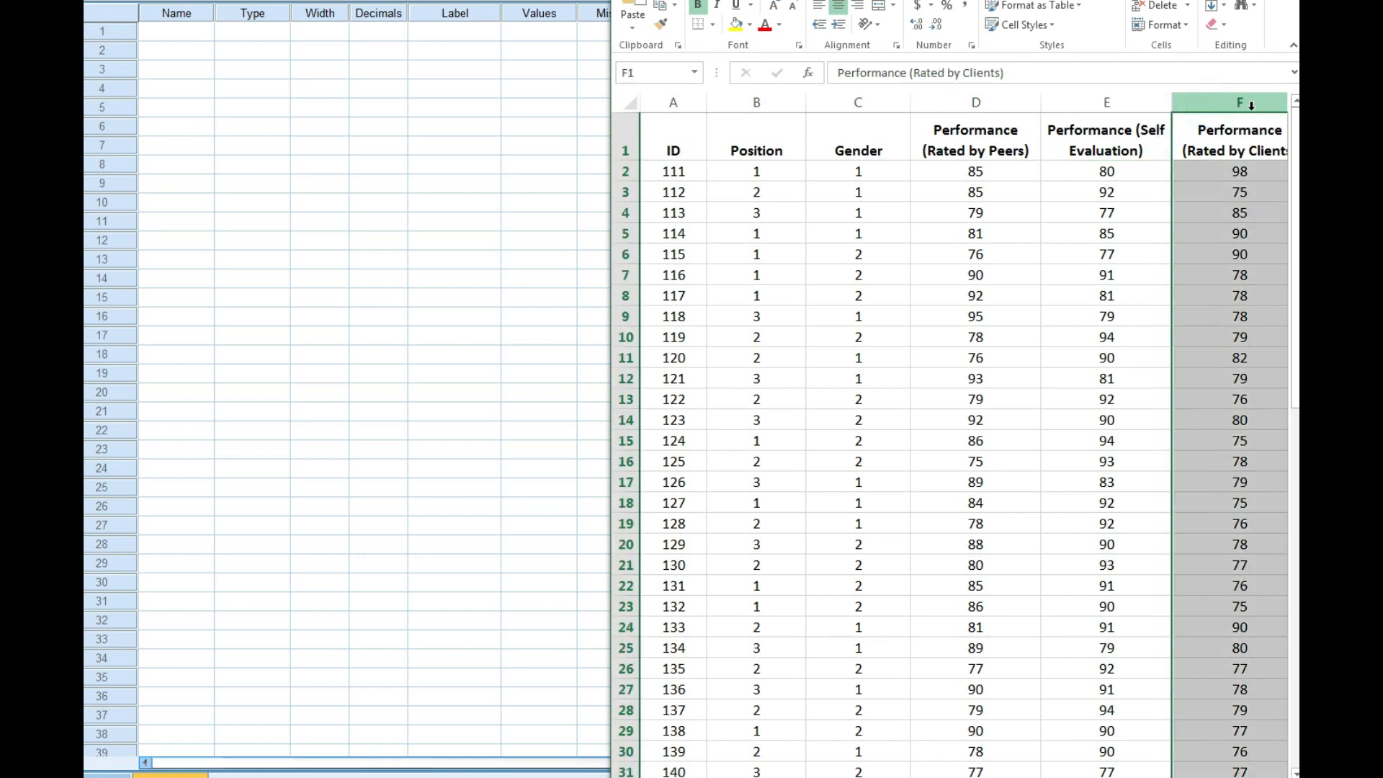
drag(1298, 206, 1301, 206)
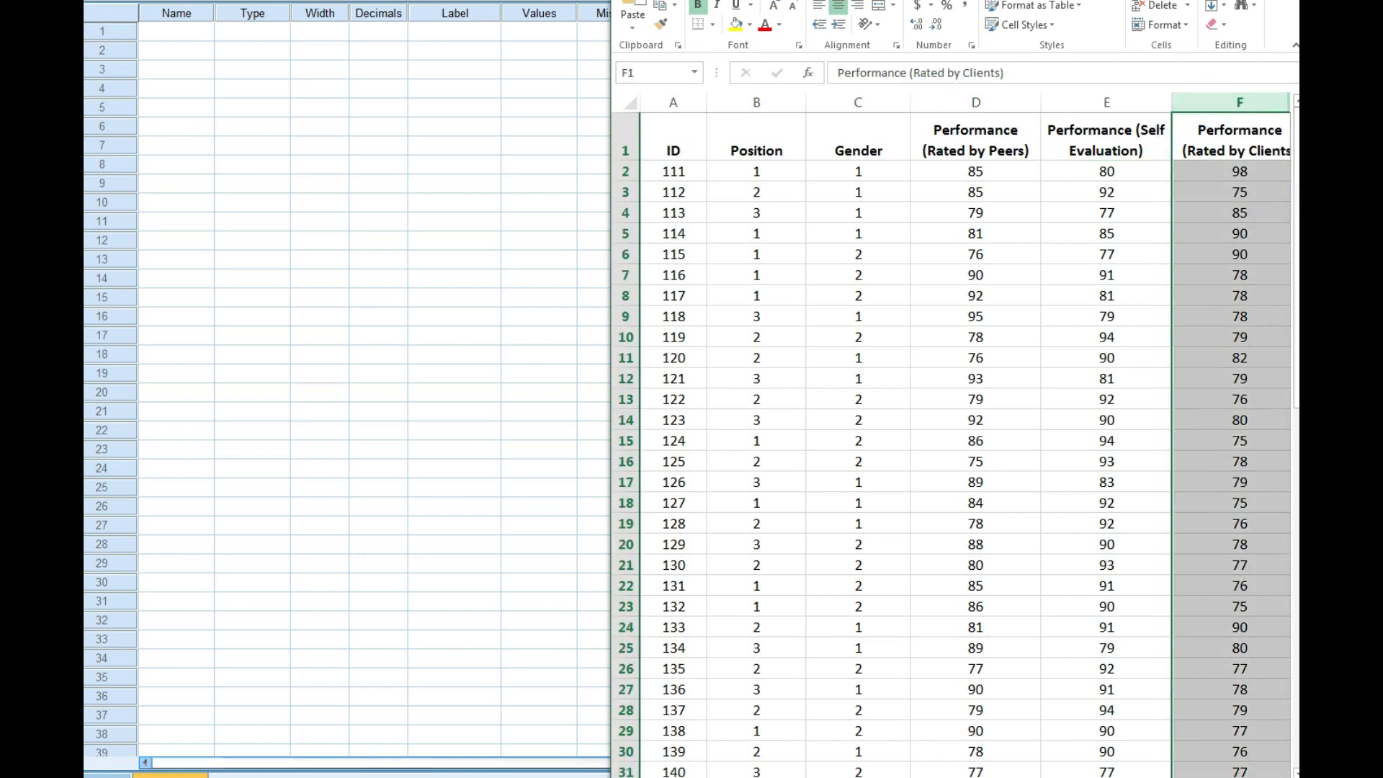
click(1227, 214)
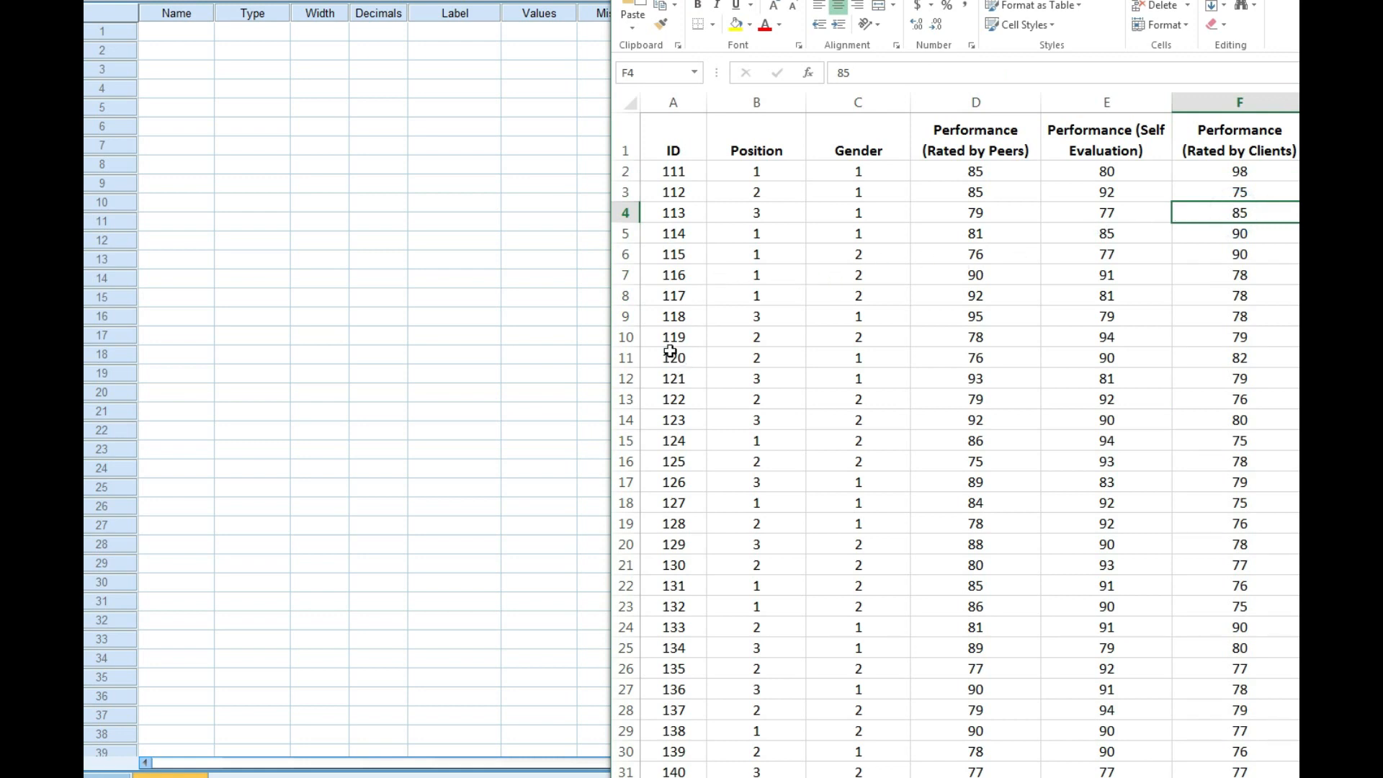
- Copy the data rows A2:F32 without the headers and switch to the empty Data View in SPSS
mouse_move(671, 173)
mouse_down()
mouse_move(1195, 302)
mouse_move(1239, 565)
mouse_move(1237, 750)
mouse_move(1274, 753)
mouse_move(1235, 691)
mouse_move(1235, 655)
mouse_move(1236, 676)
mouse_up()
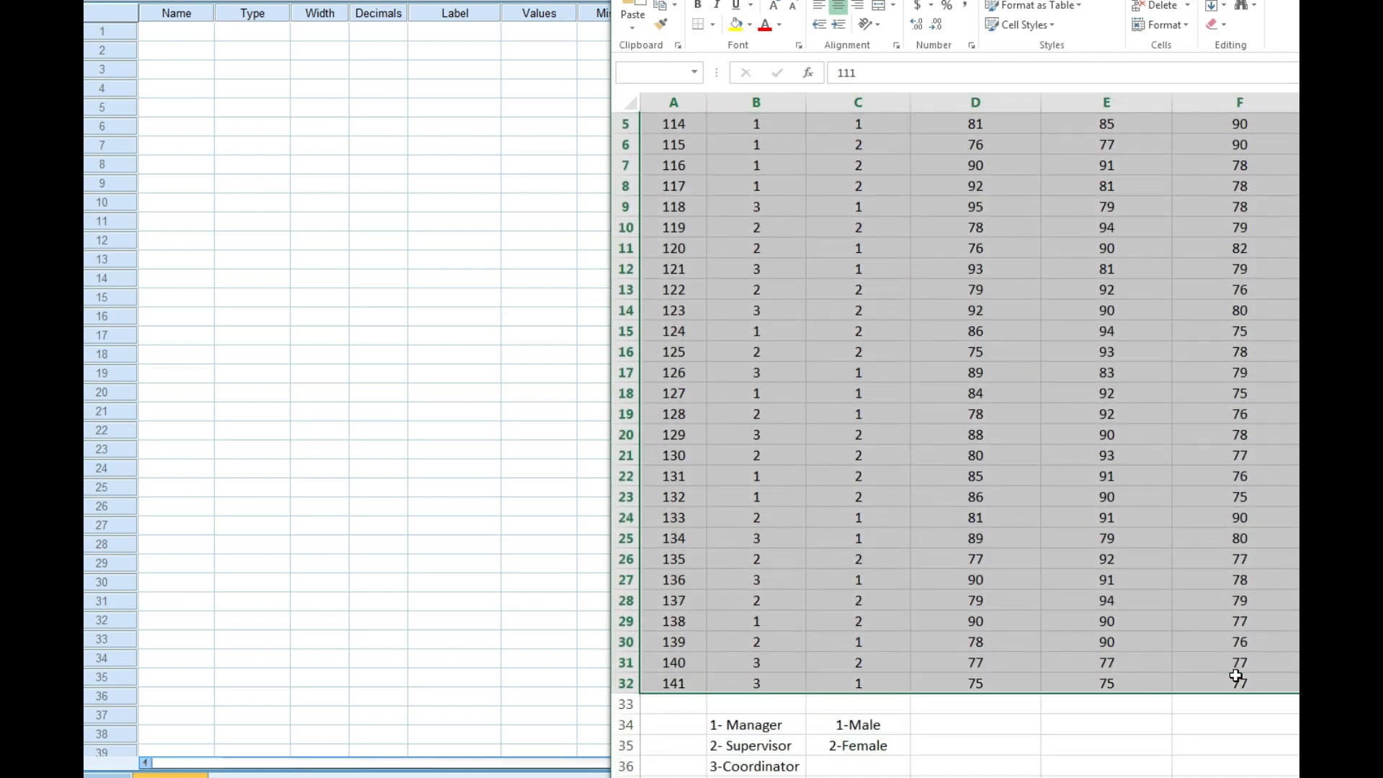
right_click(725, 170)
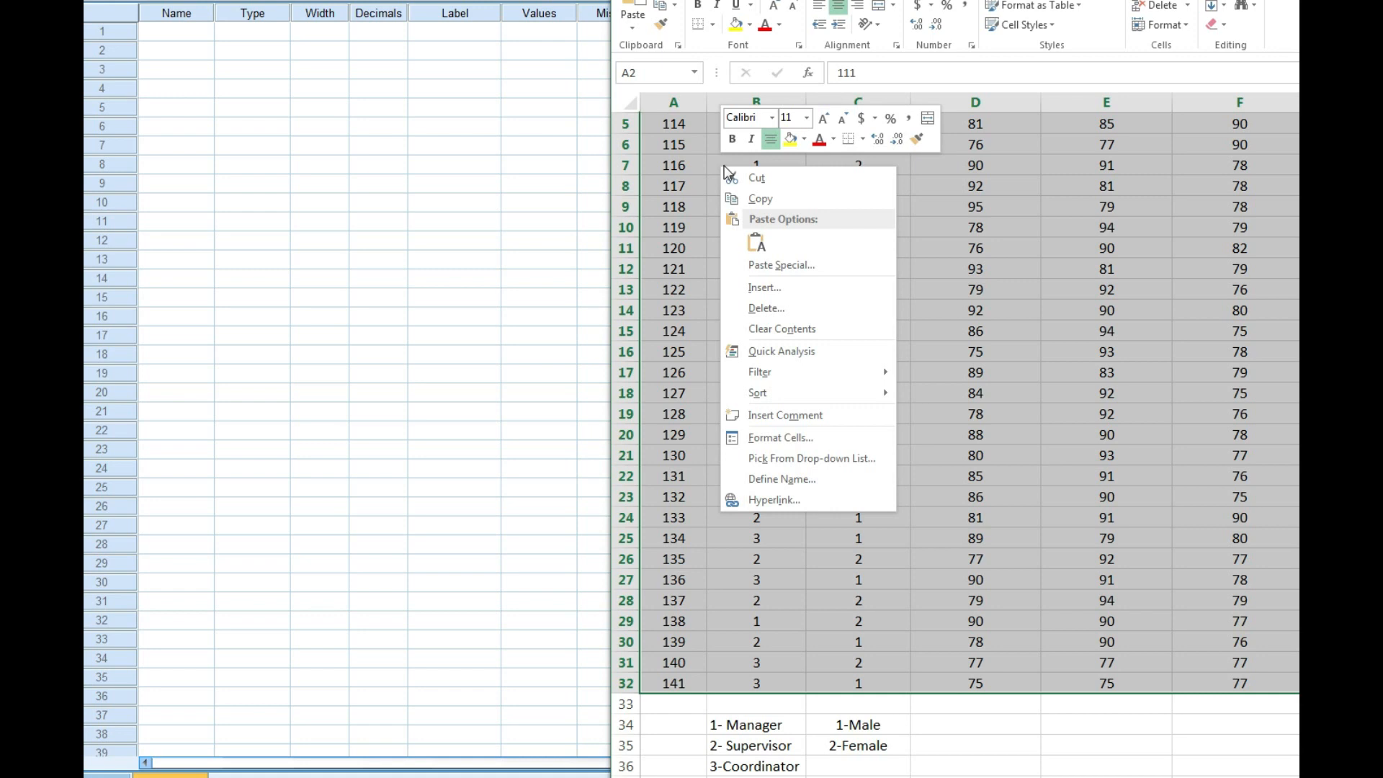
click(757, 199)
scroll(755, 199, up, 2)
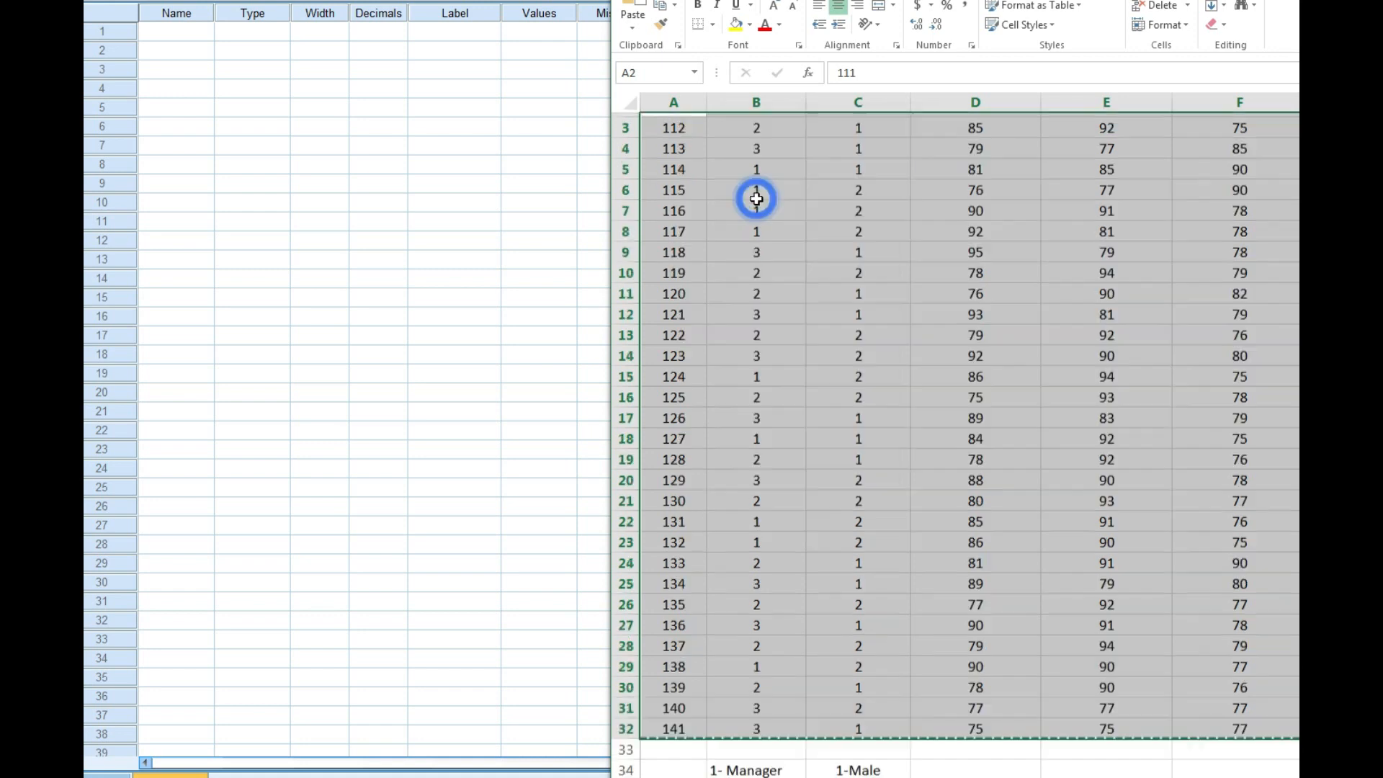
click(418, 432)
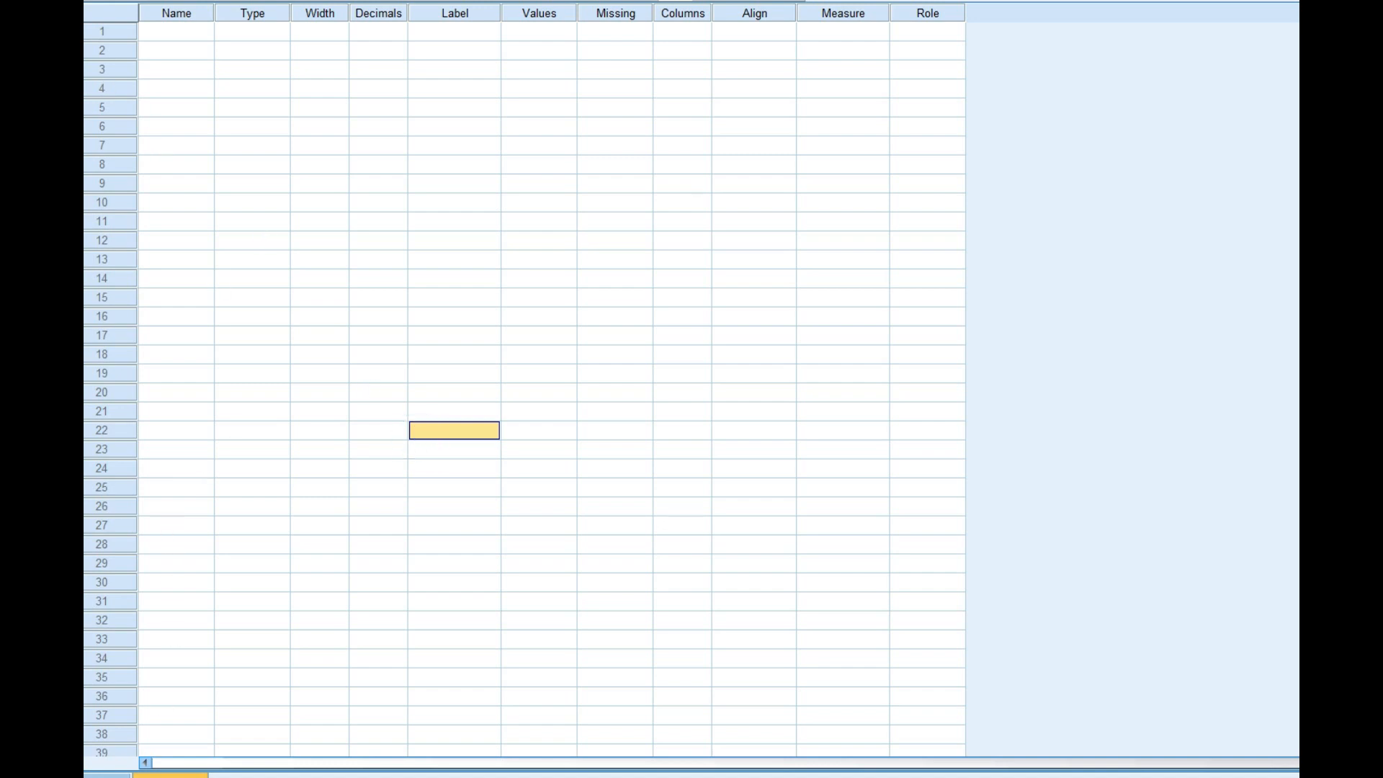
click(107, 776)
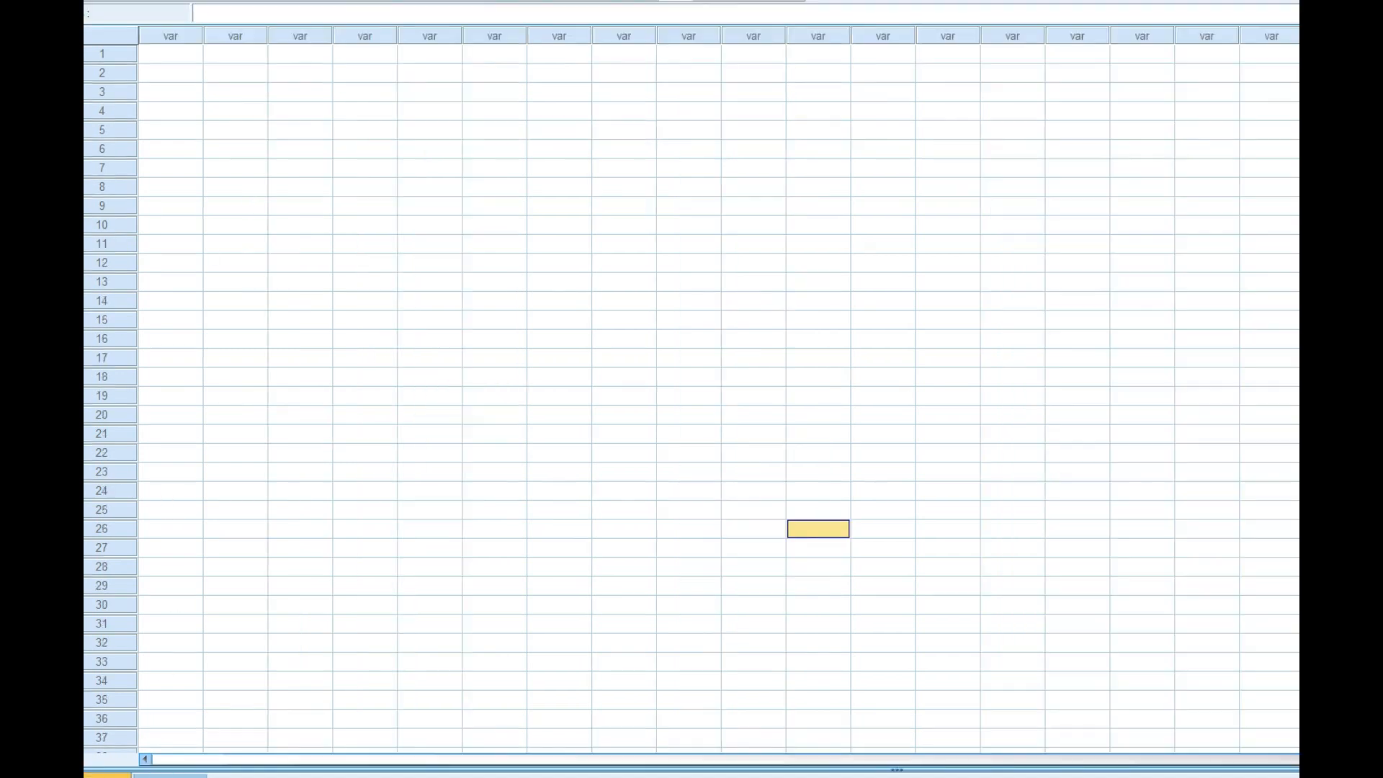
click(172, 54)
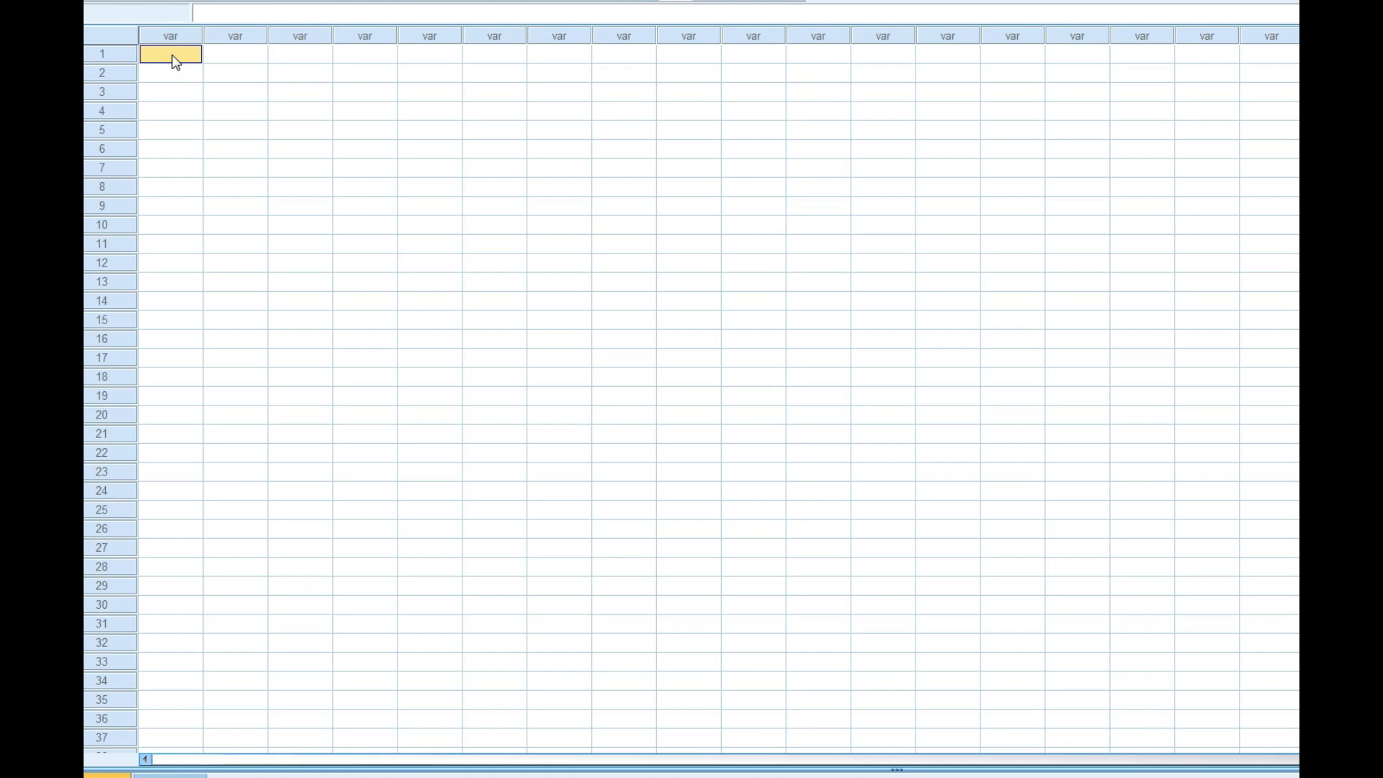
key(ctrl+v)
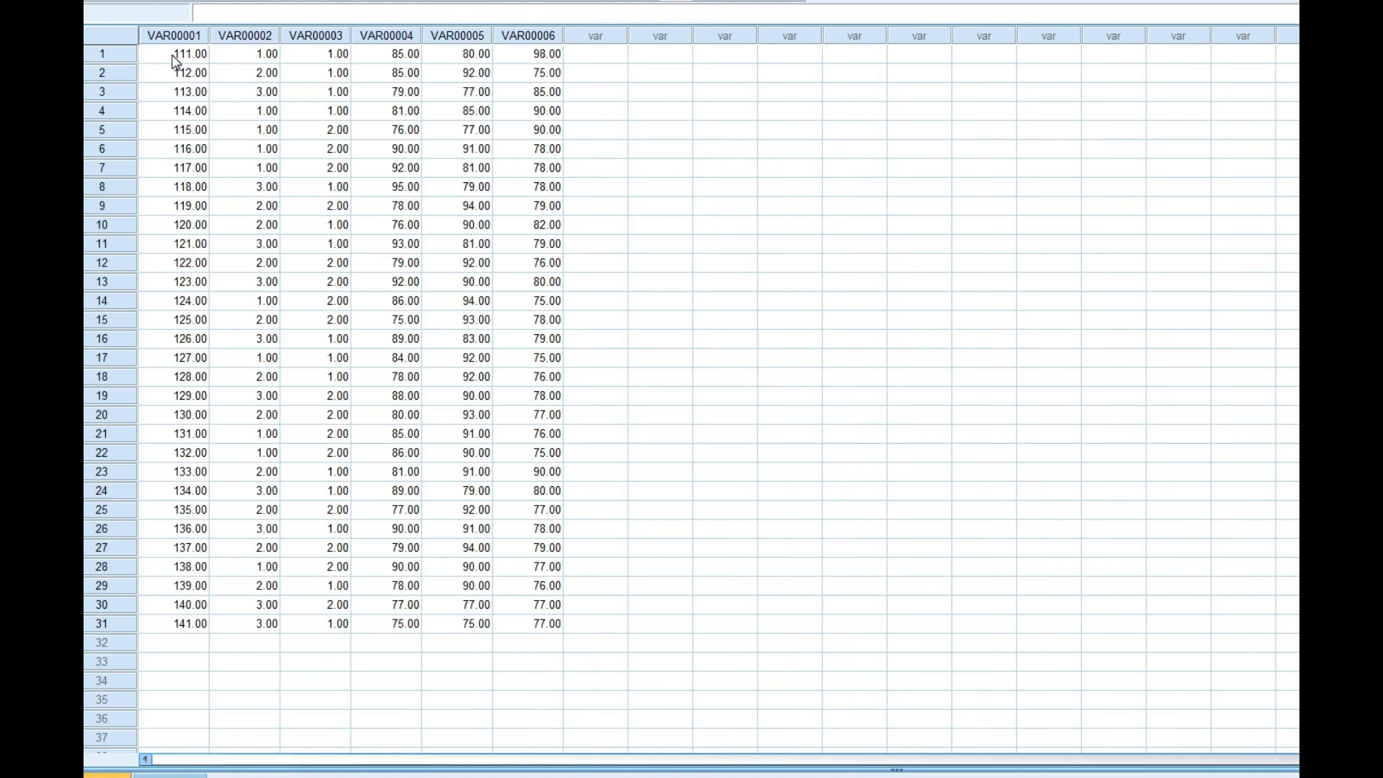
key(ctrl+z)
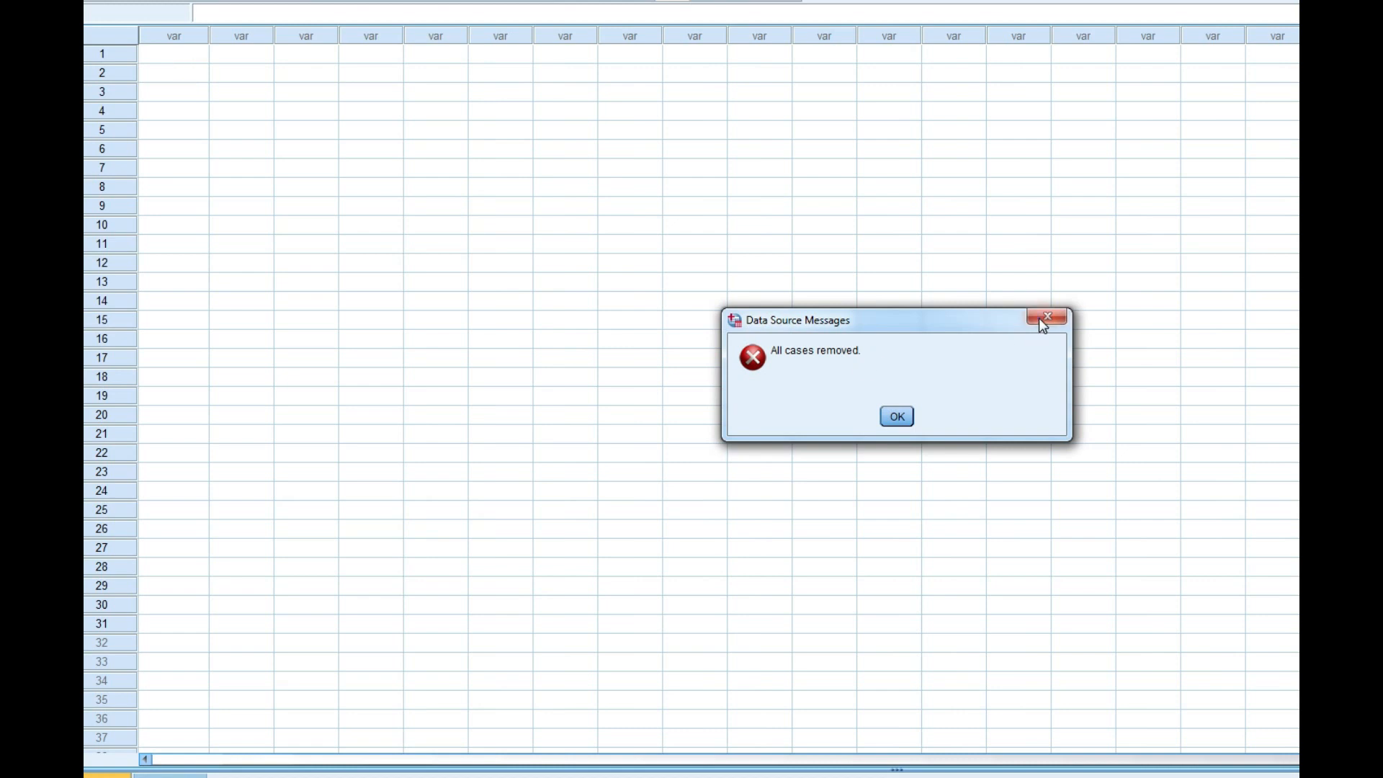
click(1041, 317)
- Paste the copied spreadsheet data into the Data View, starting at row 1 of the first variable column
right_click(167, 65)
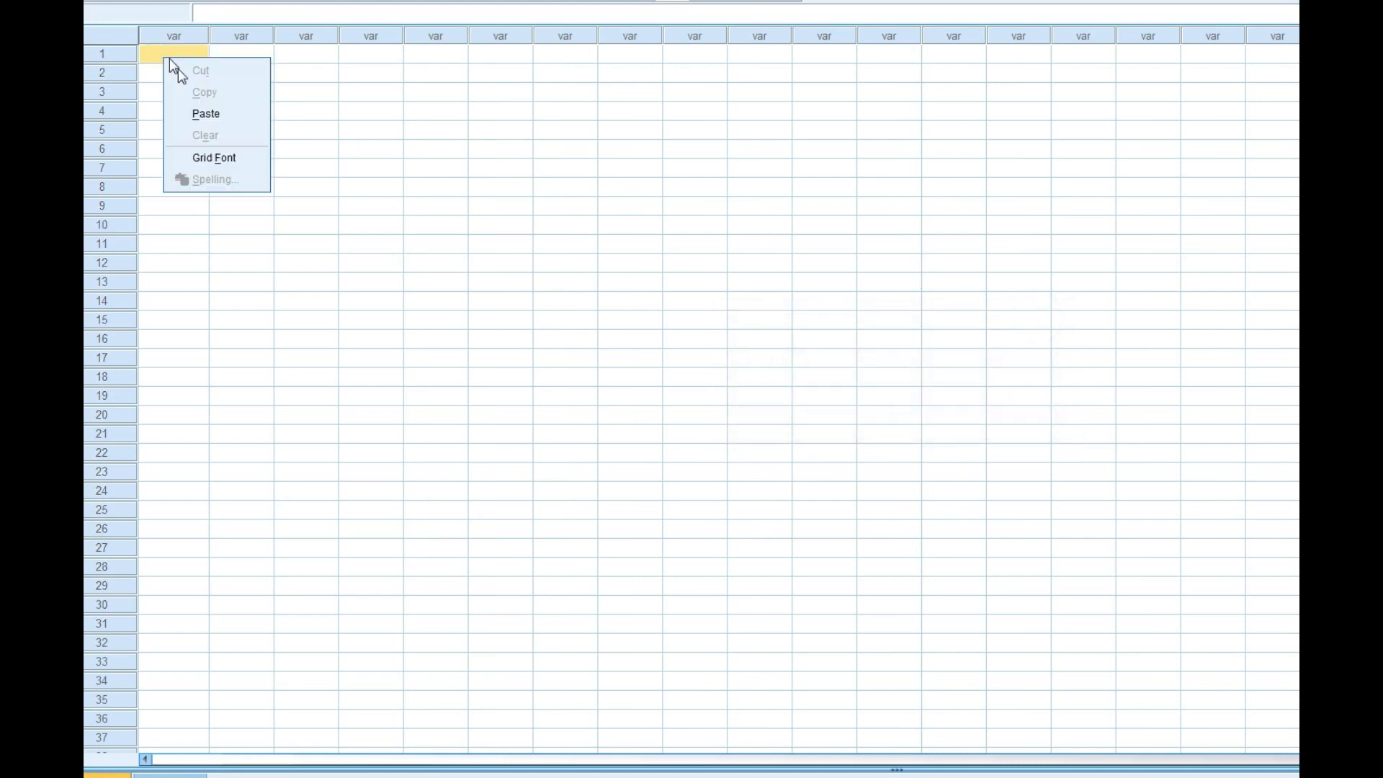
click(204, 114)
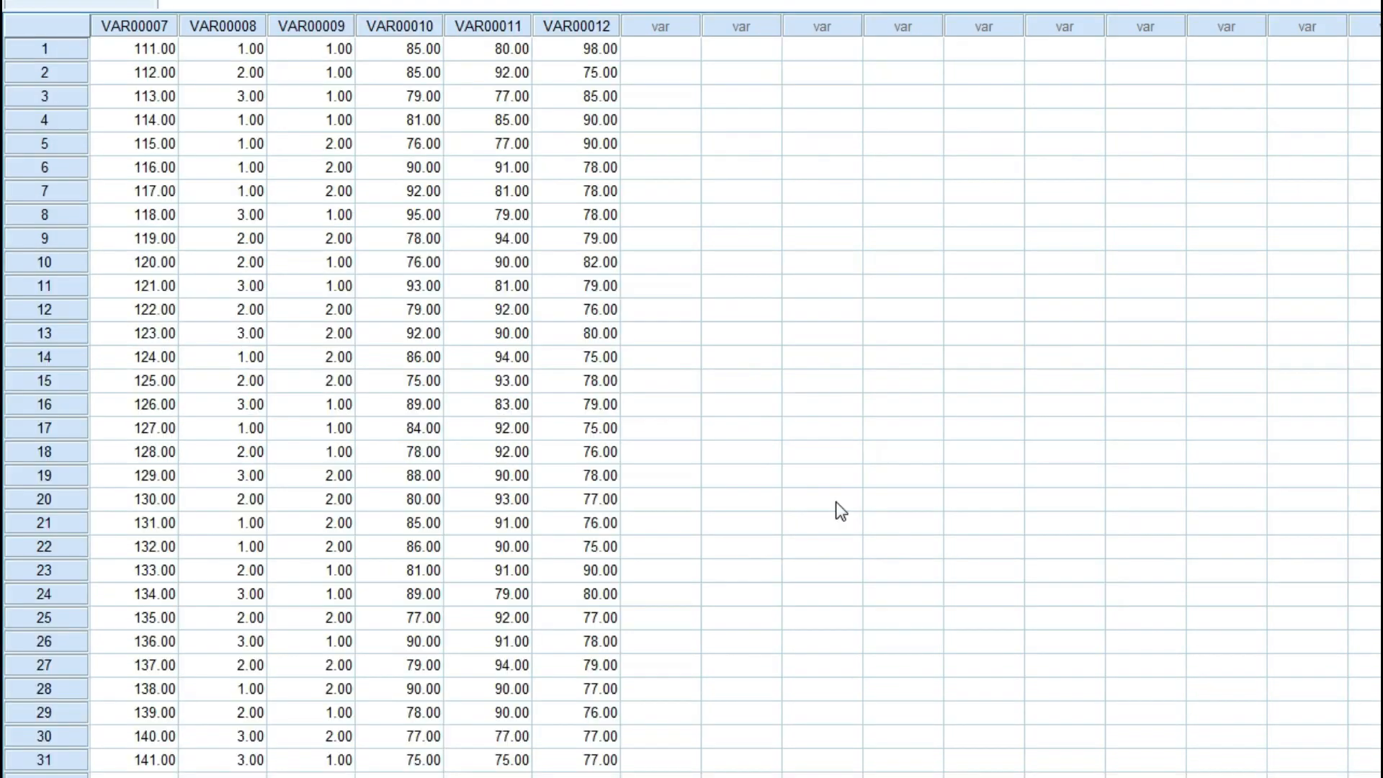
click(733, 412)
- Review the pasted variable columns one by one and go to their definitions in Variable View
click(151, 22)
click(231, 27)
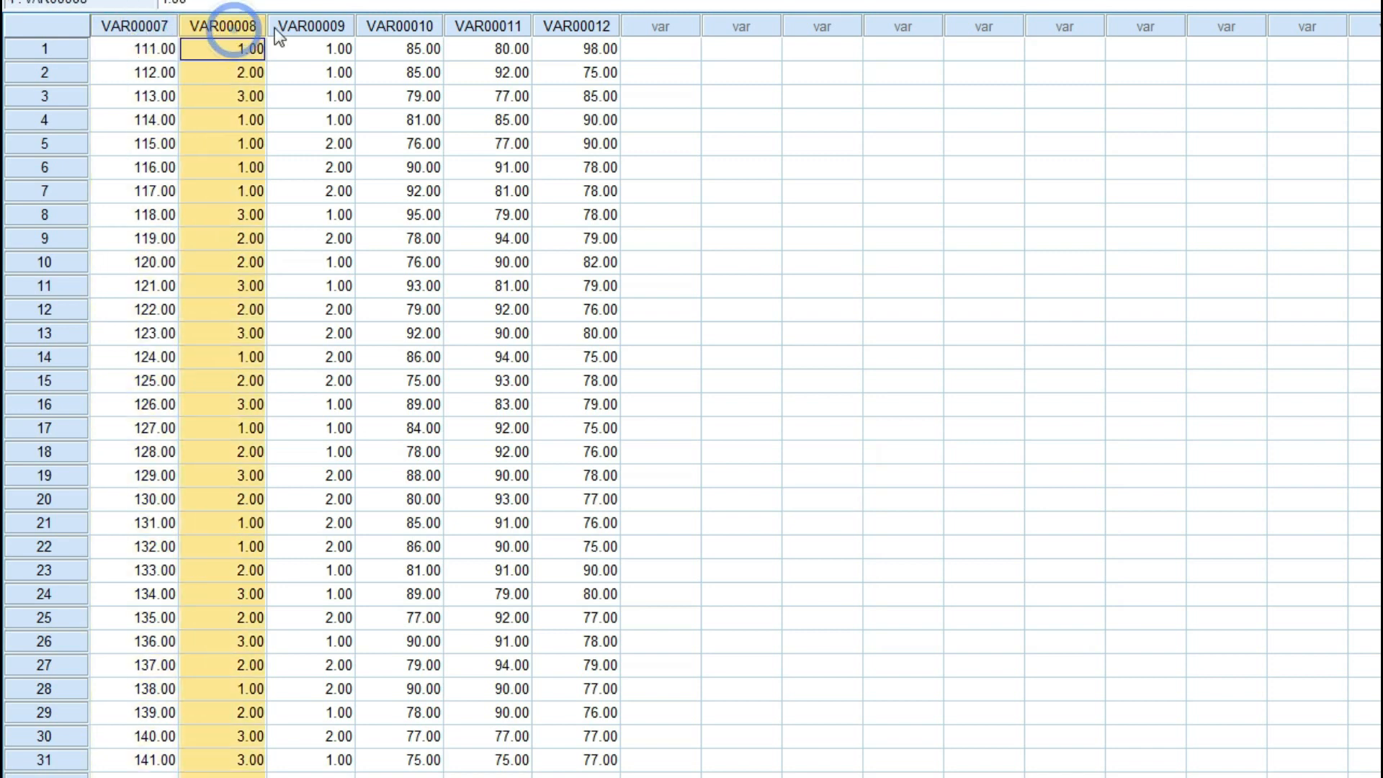
click(306, 26)
click(402, 25)
click(479, 26)
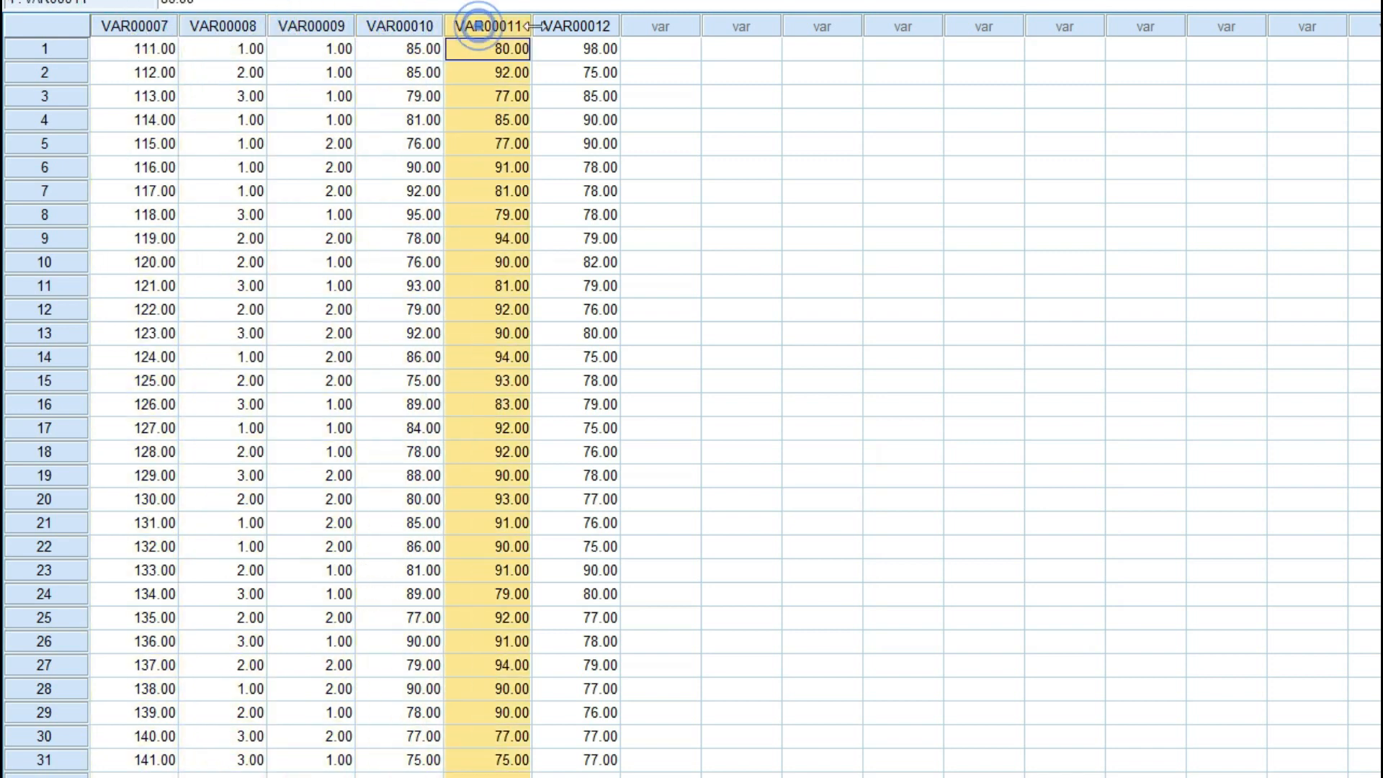
click(586, 24)
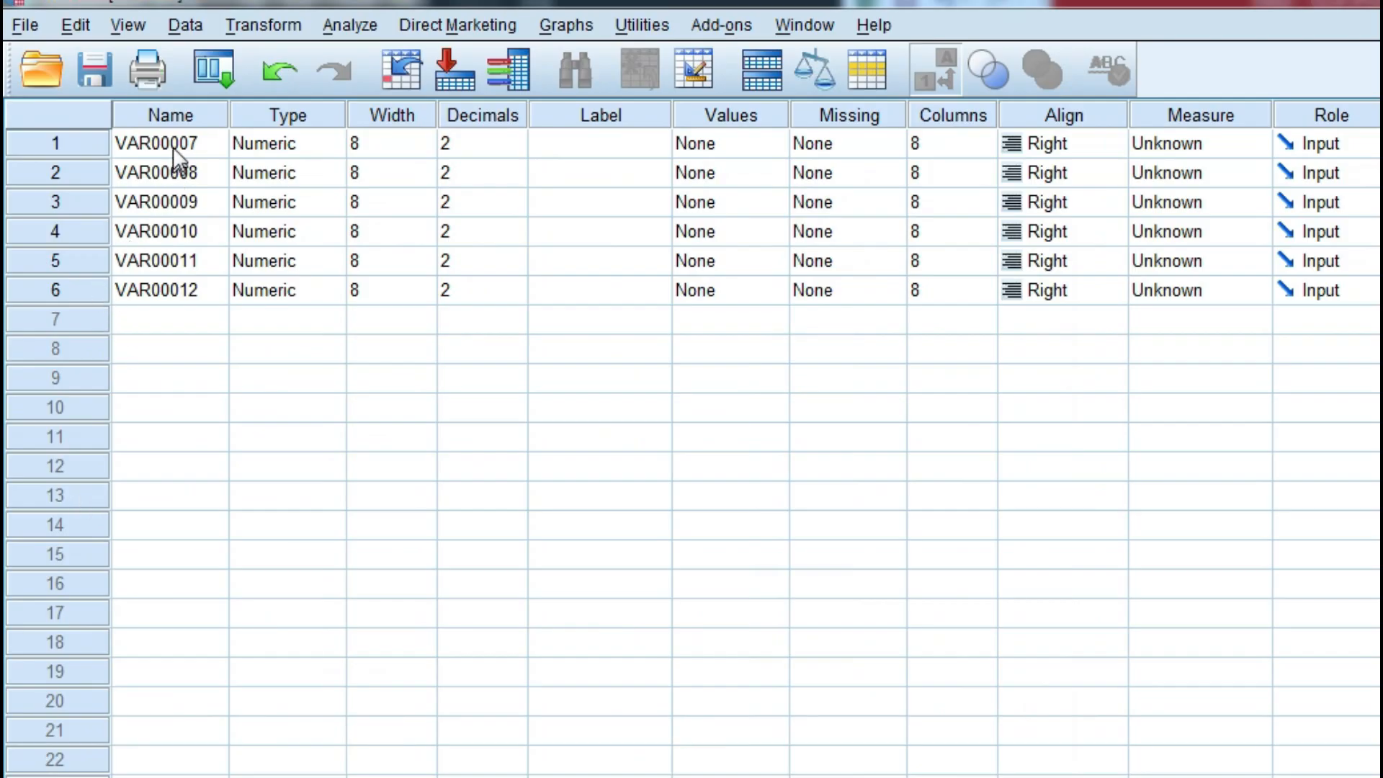
- Rename the first three variables as ID, Position and Gender
click(173, 145)
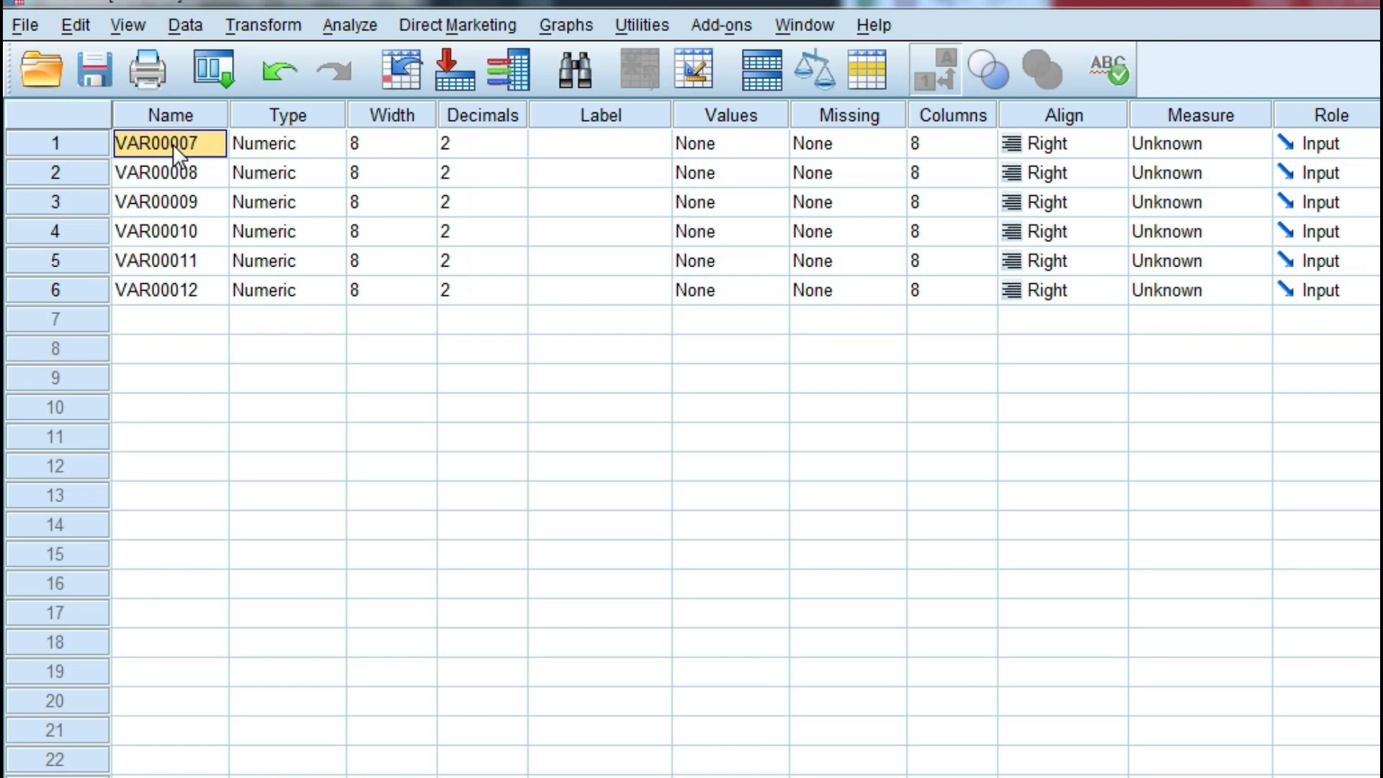
text(ID)
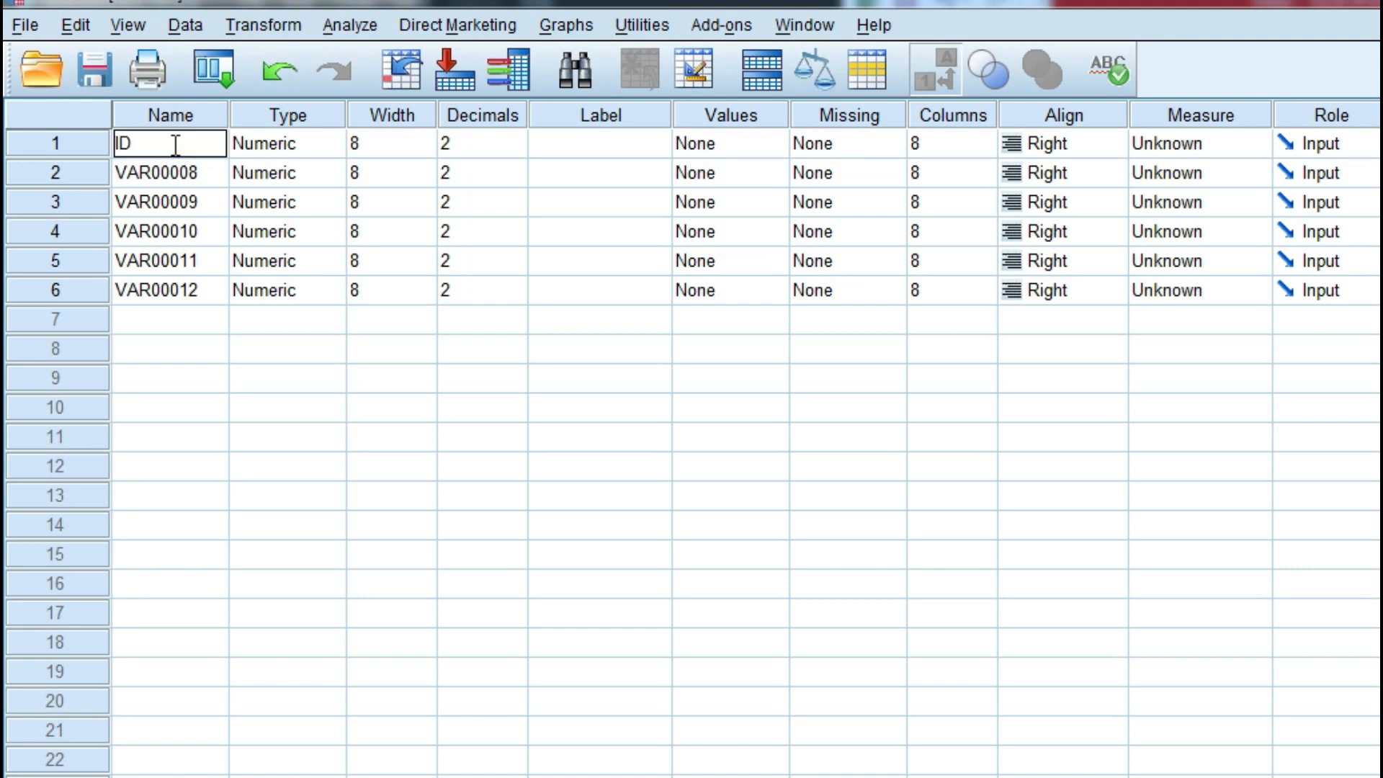
key(Return)
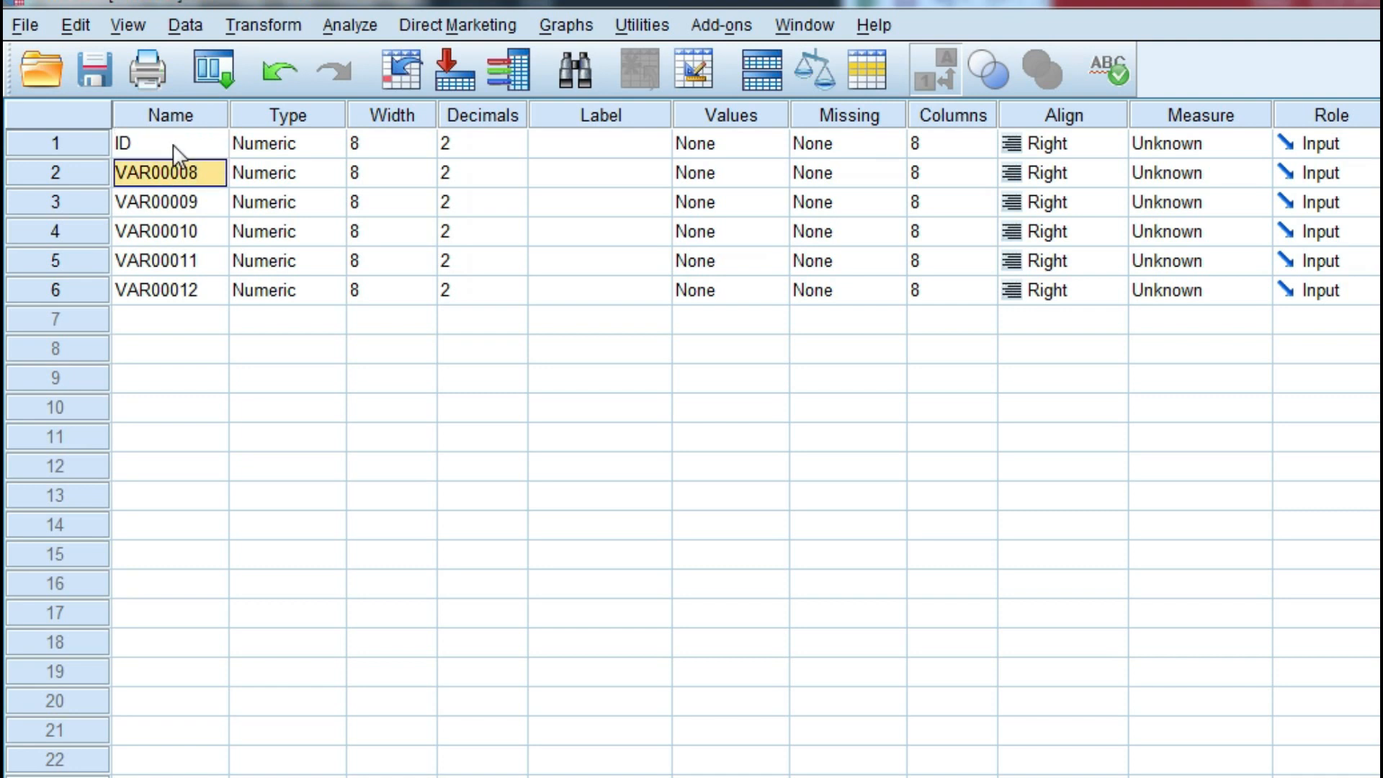
text(Pos)
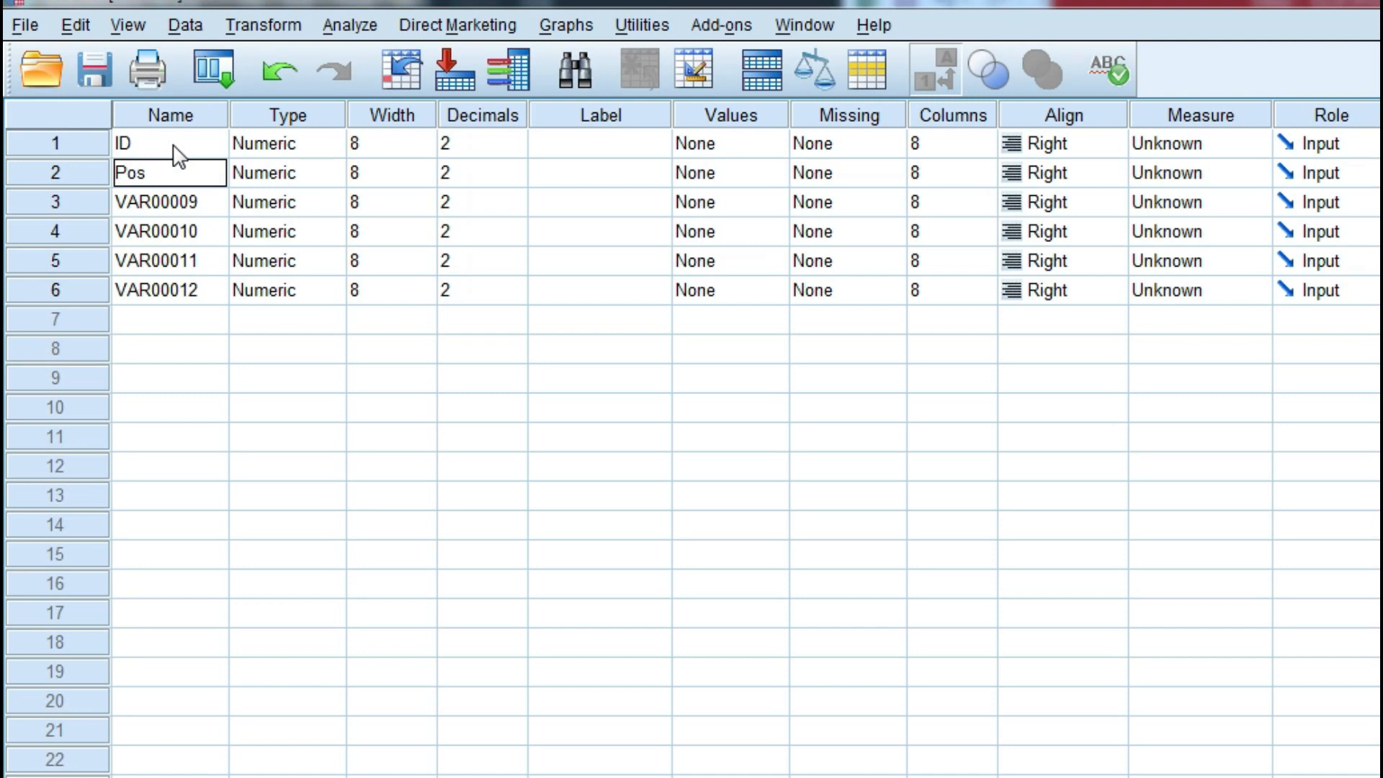
text(ition)
key(Return)
text(Gender)
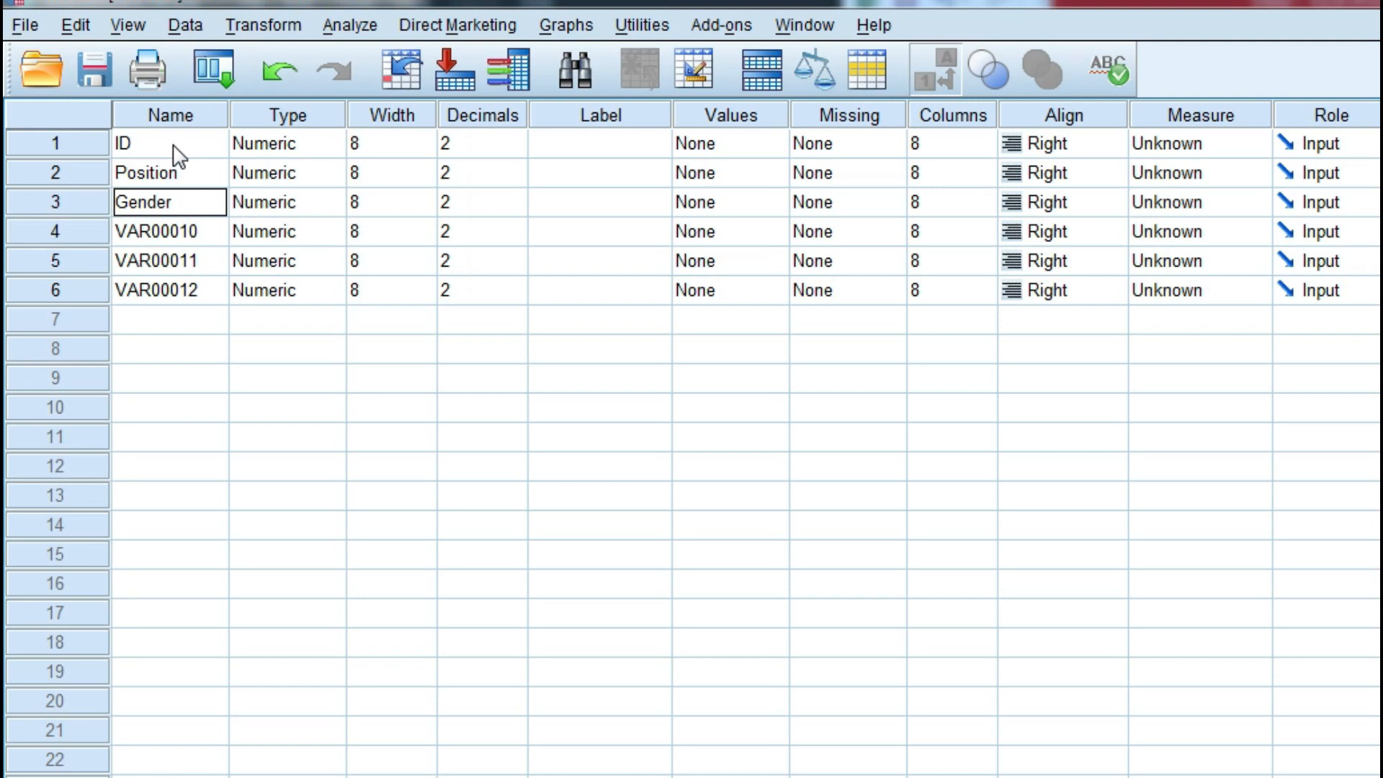
key(Return)
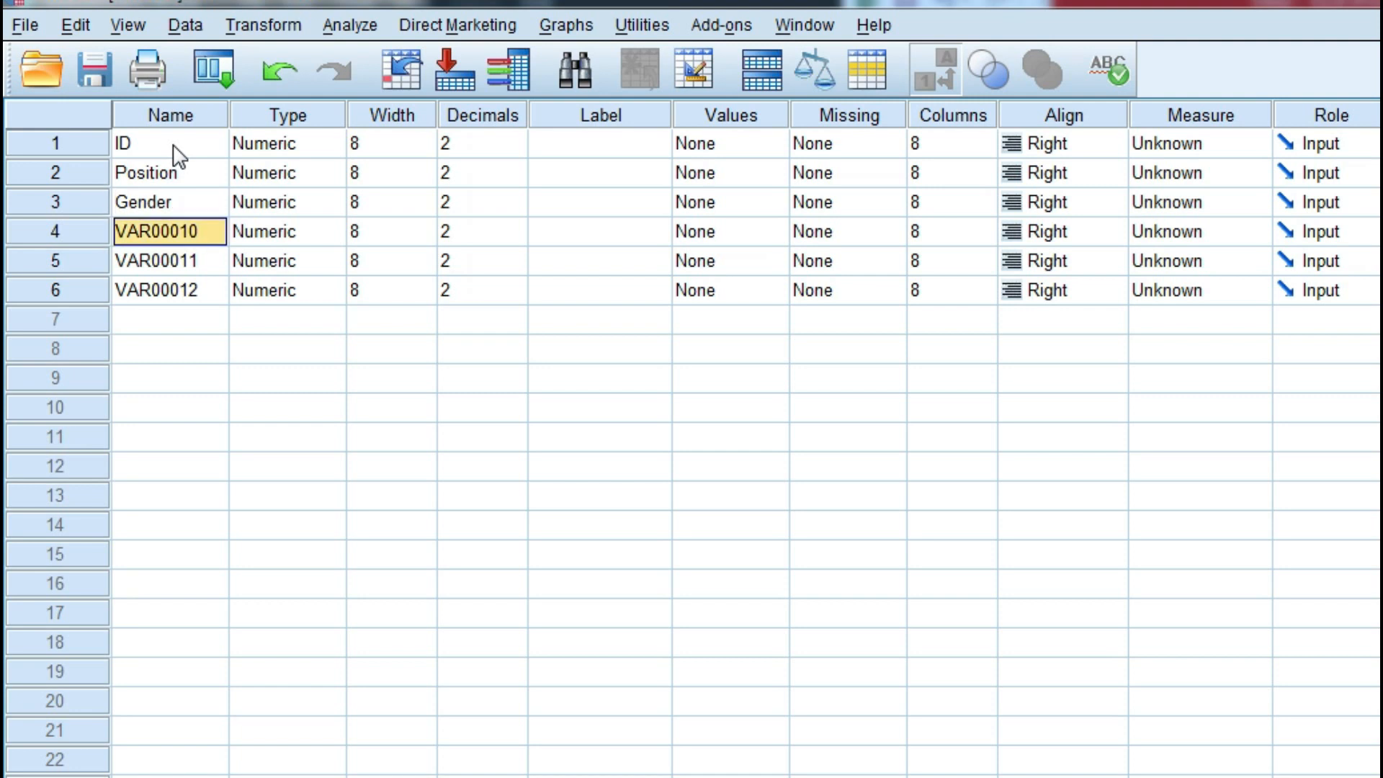
- Rename the remaining three variables in rows 4 to 6 as Performance_Peers, Self_Evaluation and Performance_Clients
text(Performance)
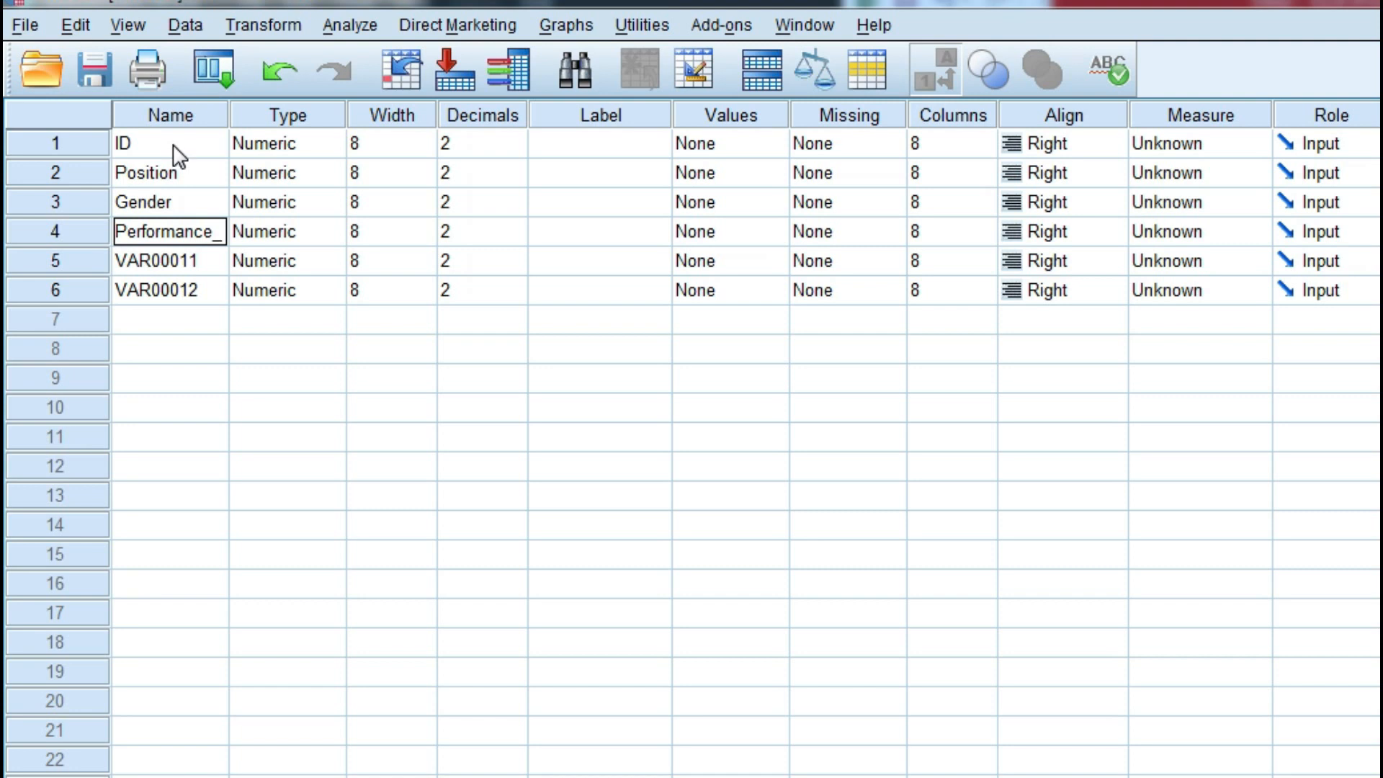
text(_Peers)
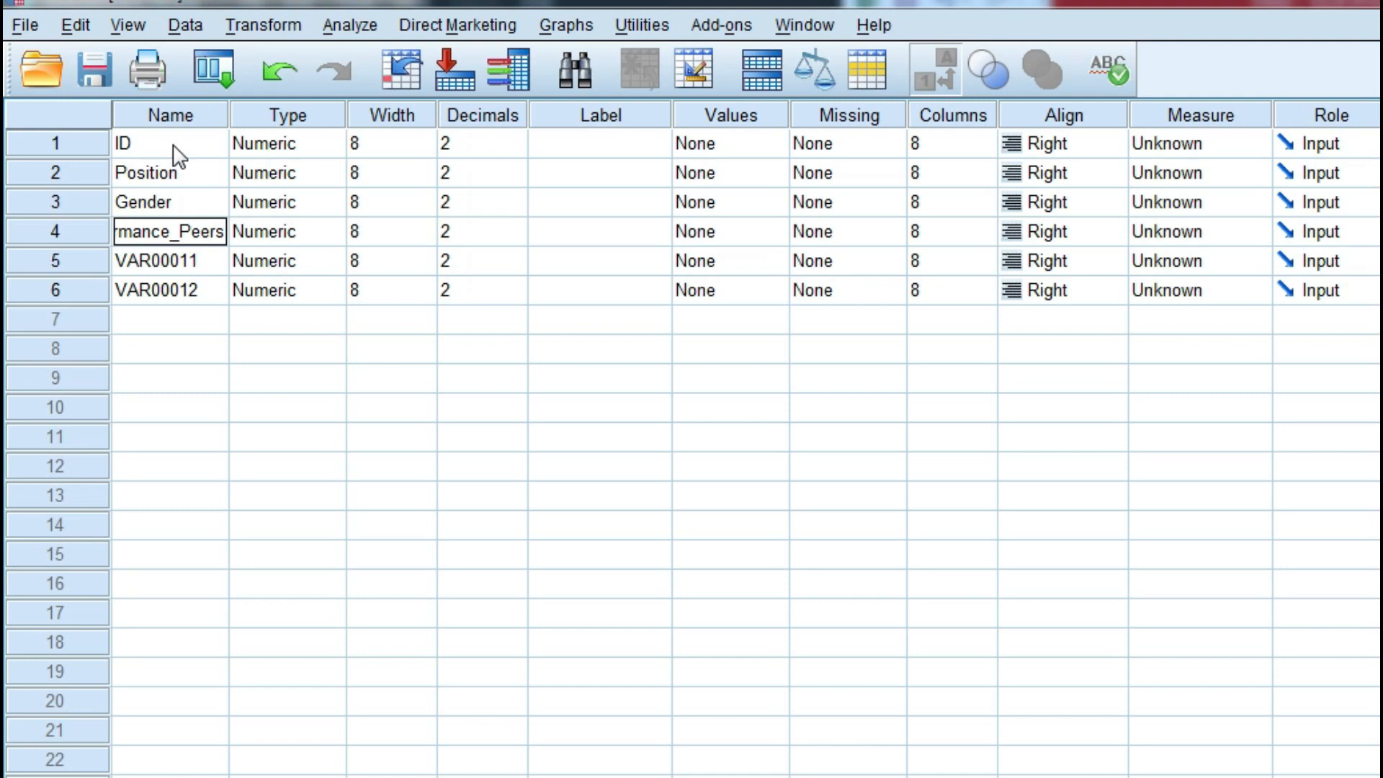
key(Return)
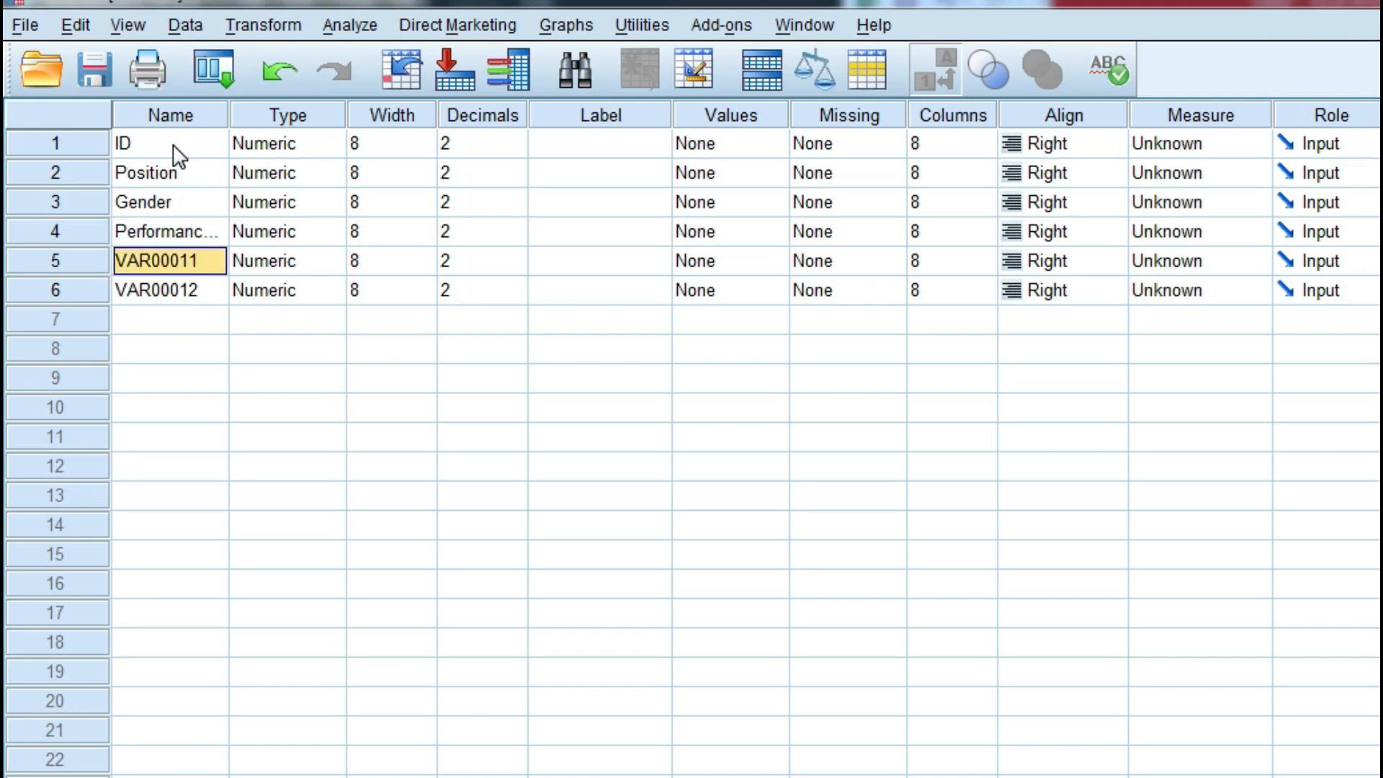
text(Self)
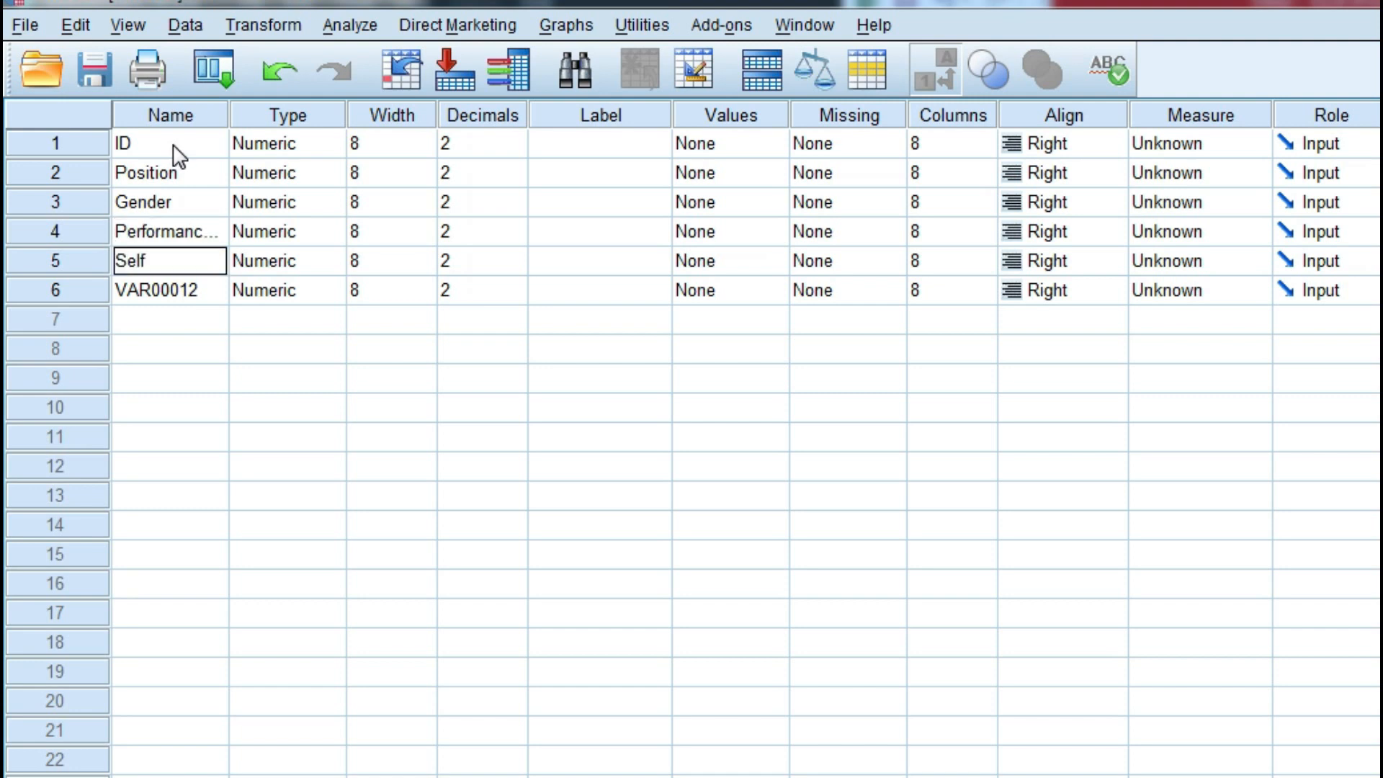
text(_Evaluation)
key(Return)
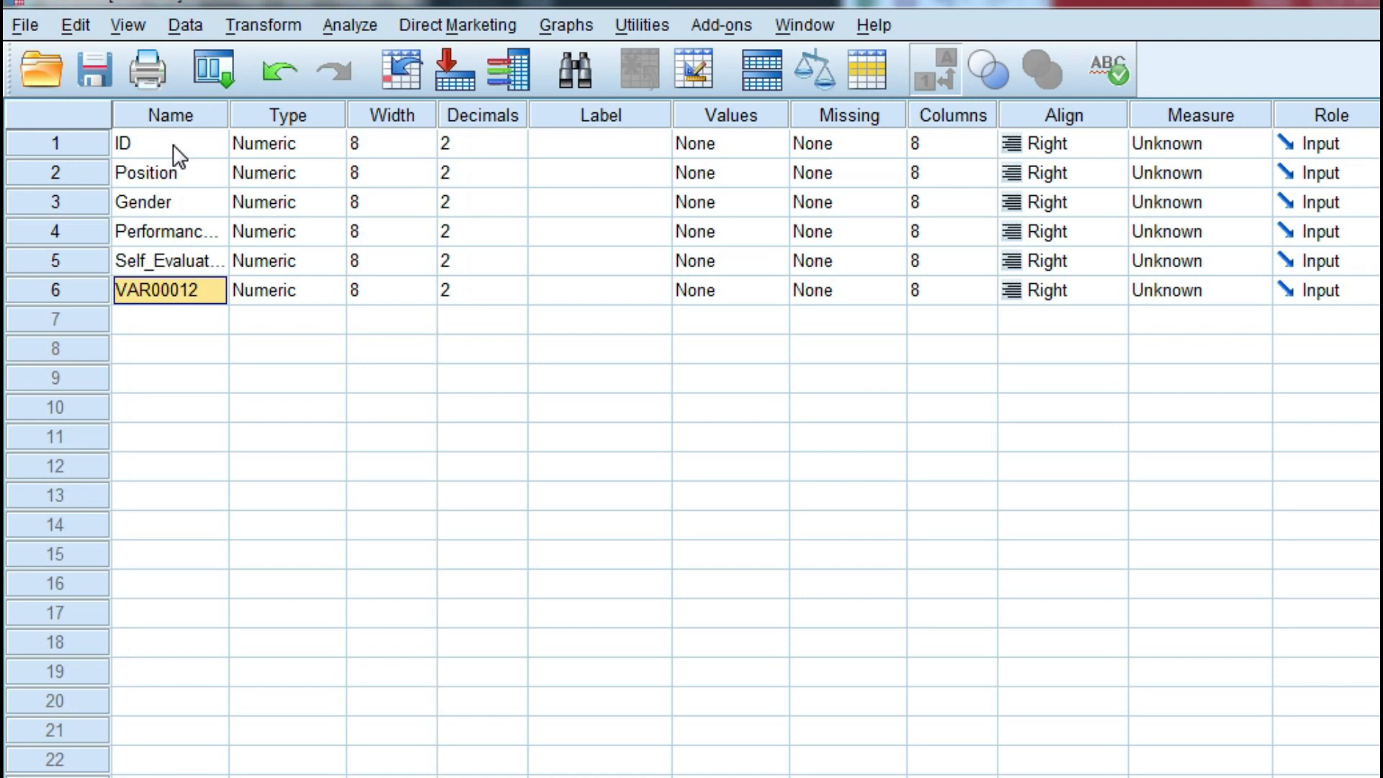
text(Performa)
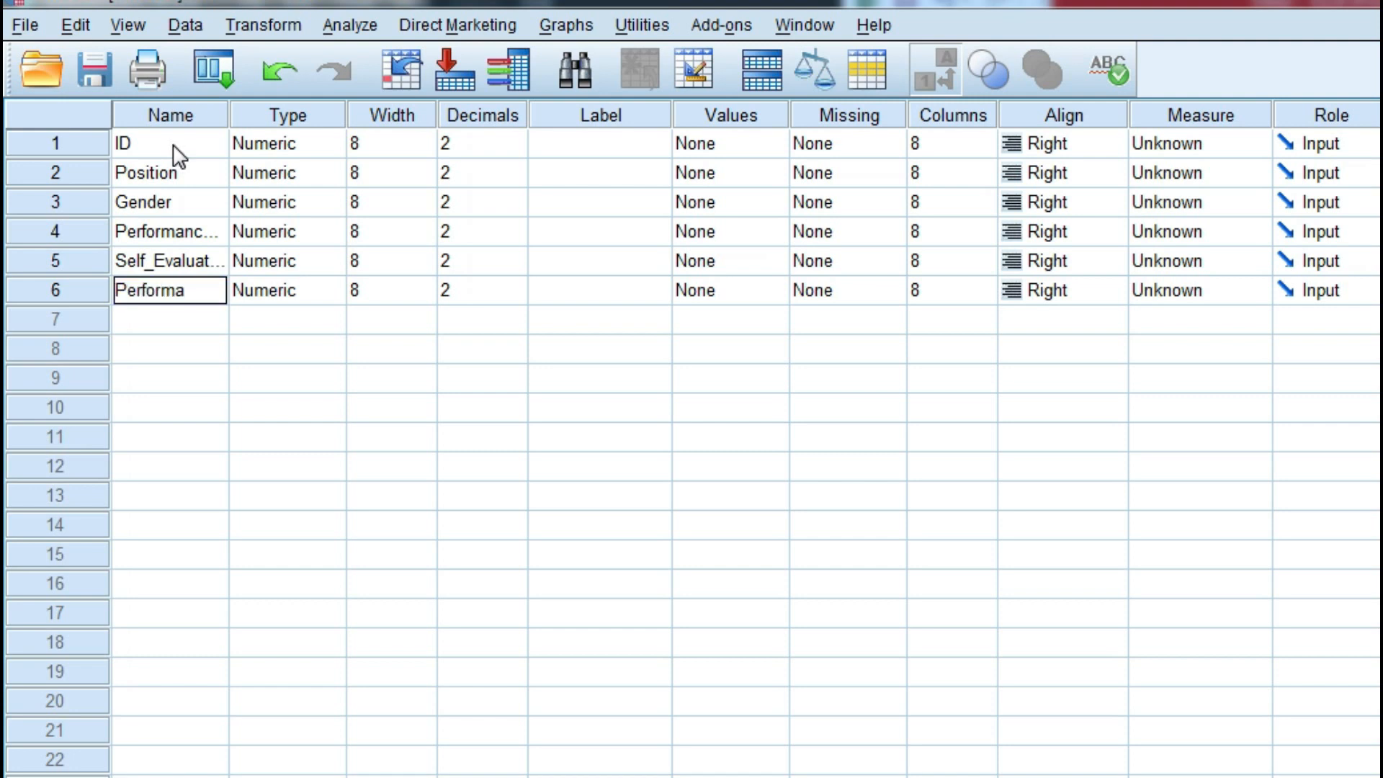
text(nce_Clients)
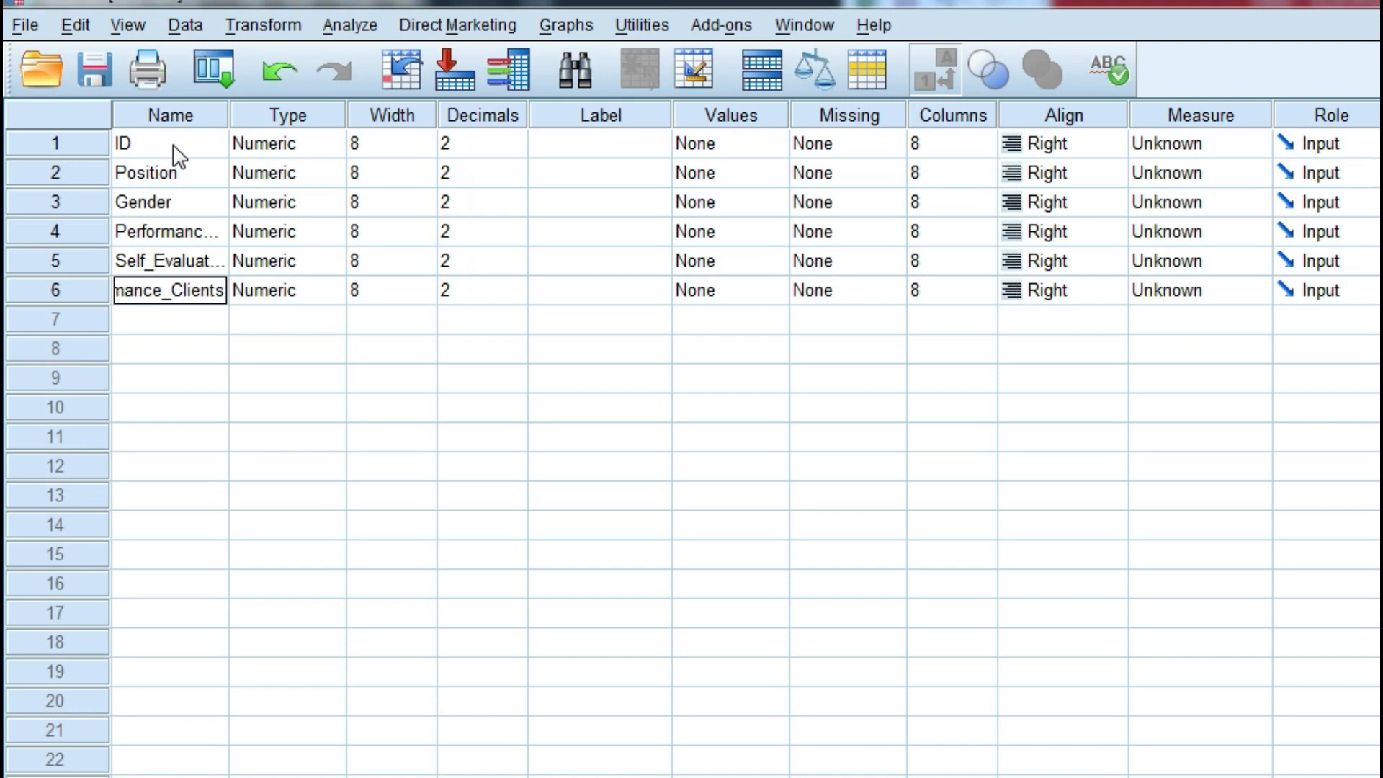
click(306, 210)
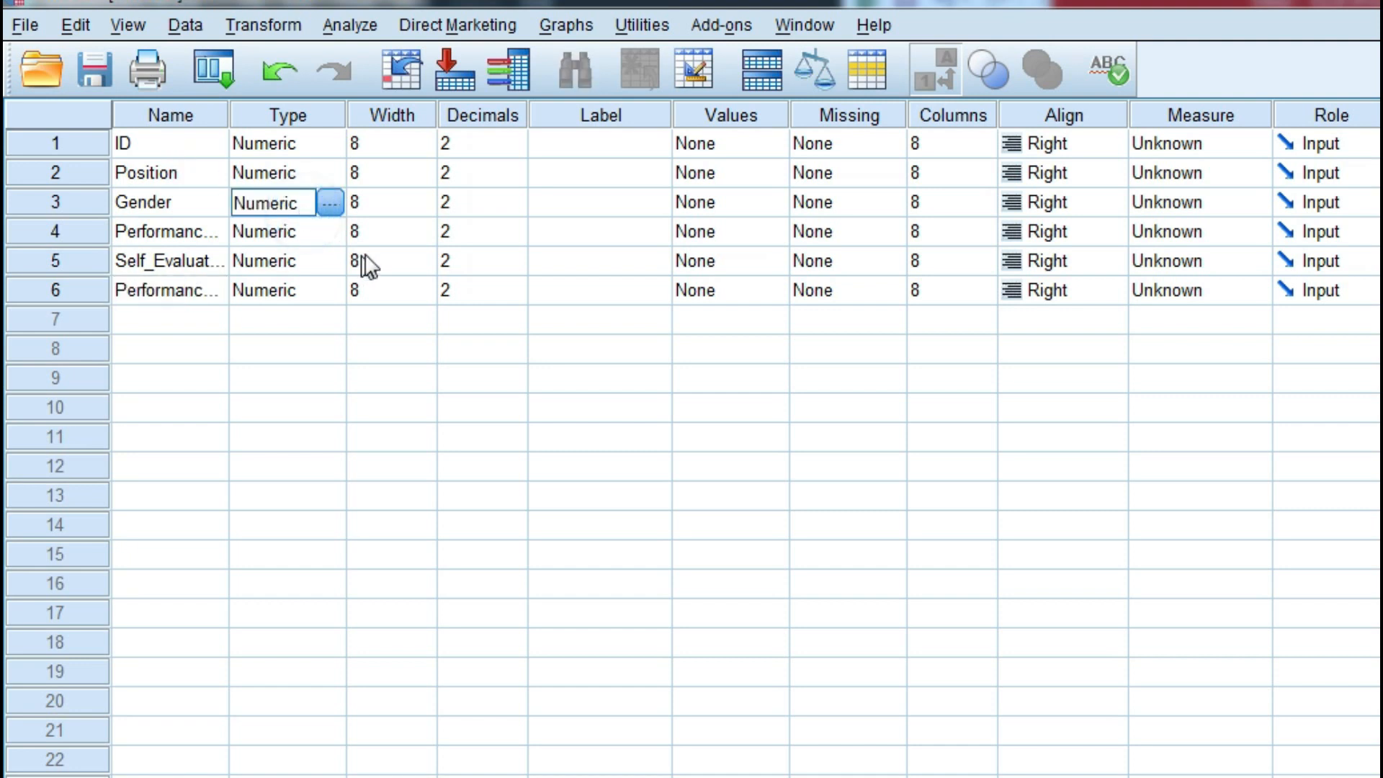
- Set the number of decimals to 0 for the ID, Position and Gender variables
click(472, 145)
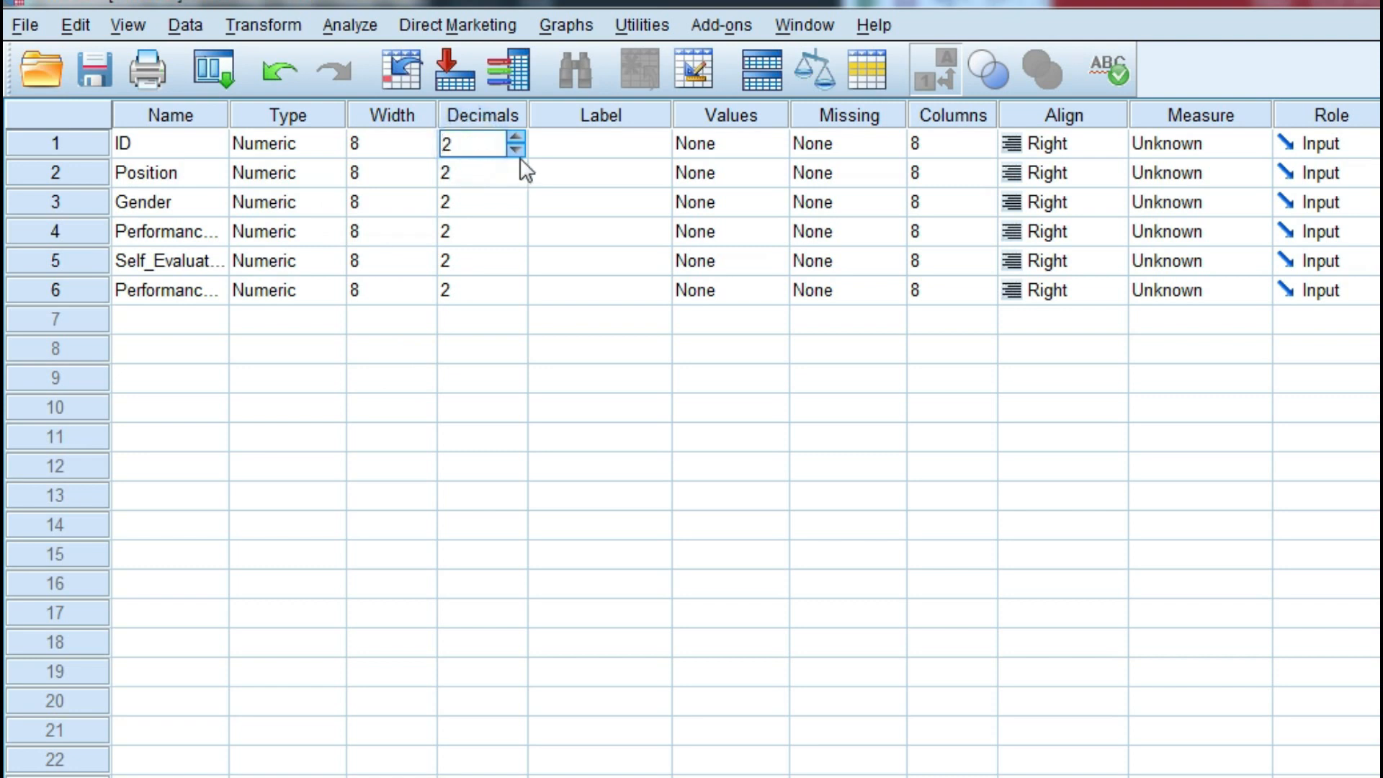
click(515, 148)
click(515, 149)
click(508, 171)
click(517, 179)
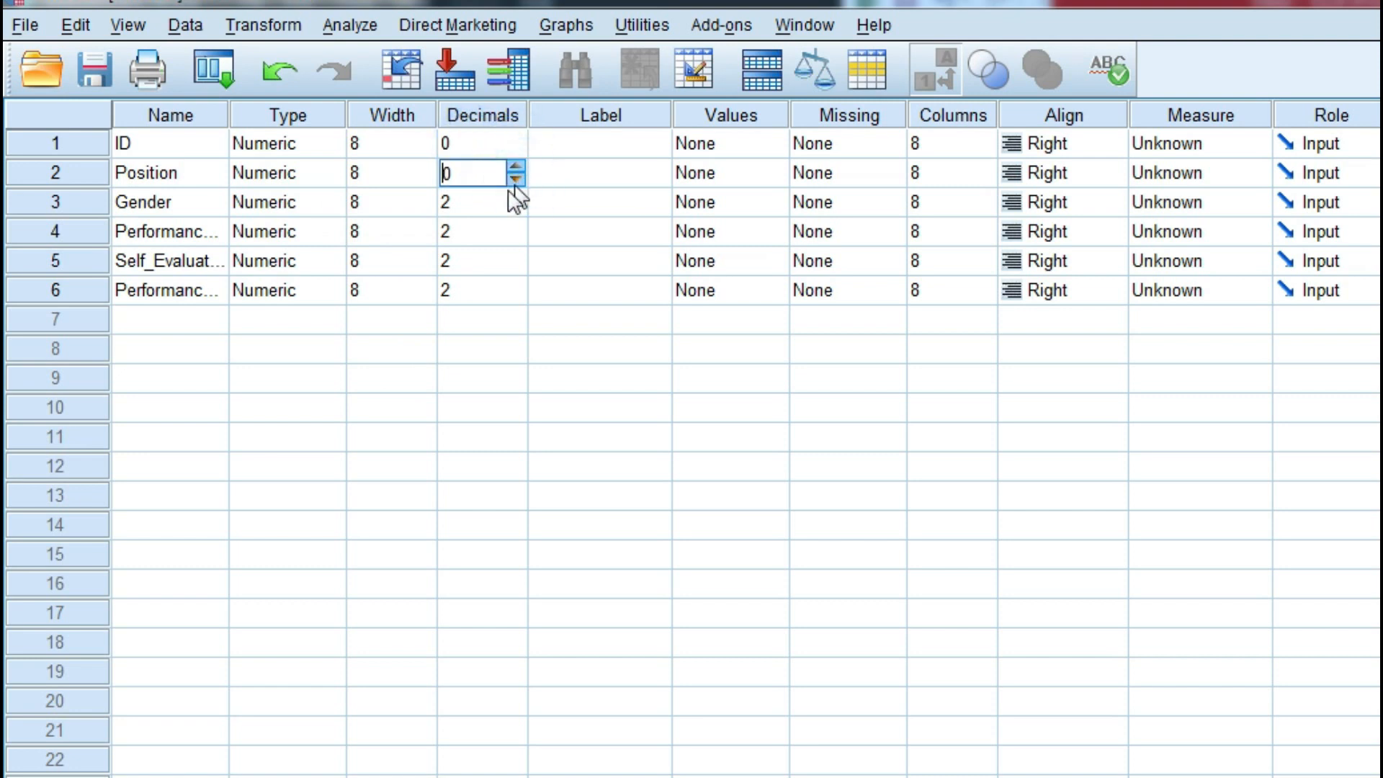
click(507, 202)
click(515, 207)
click(516, 208)
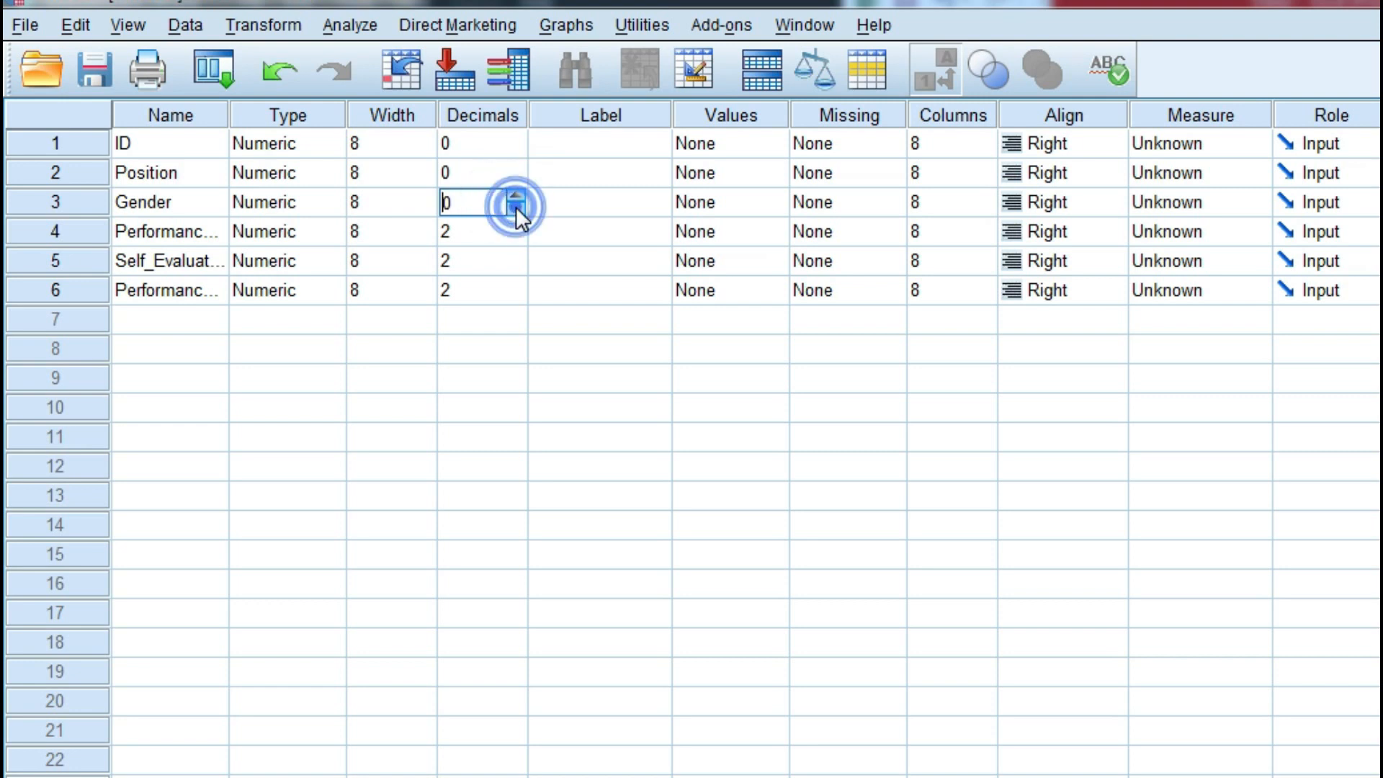
click(486, 240)
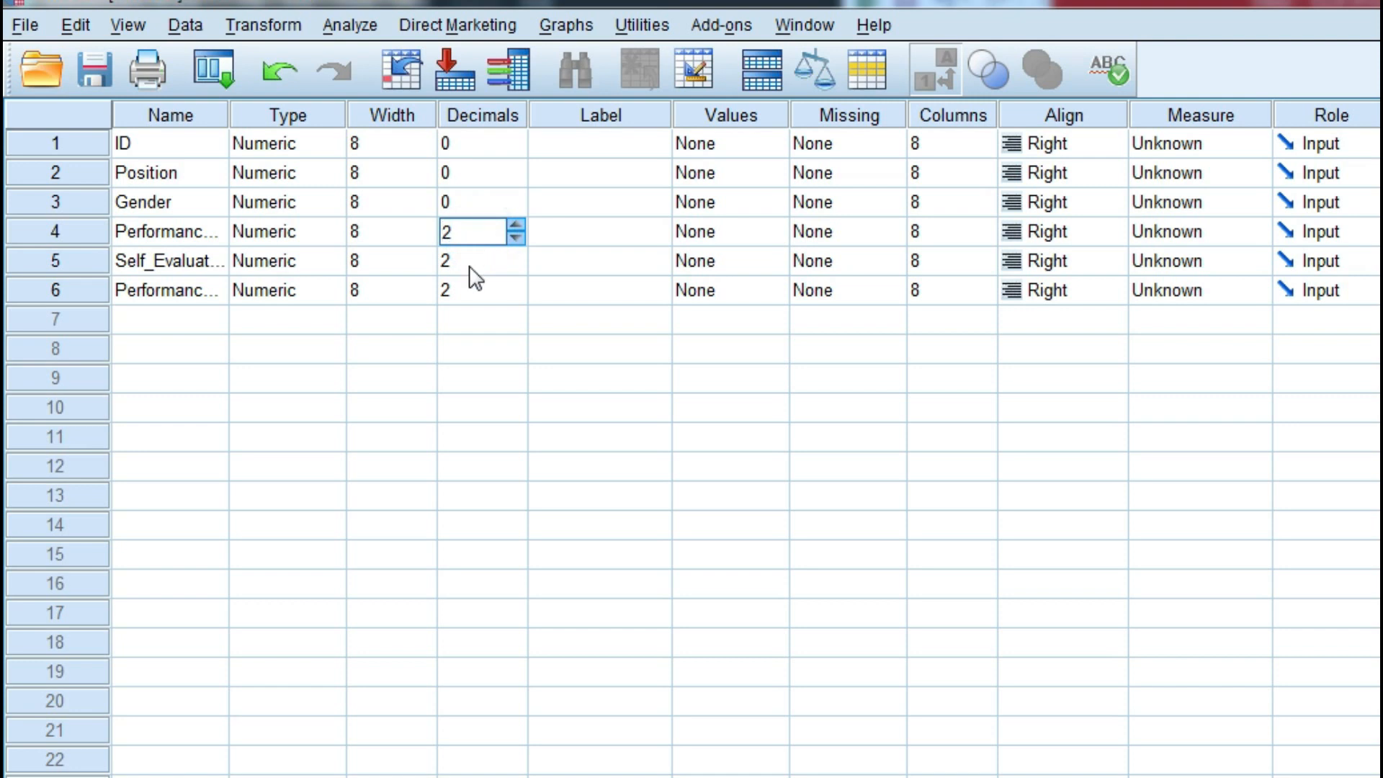
click(470, 263)
click(474, 291)
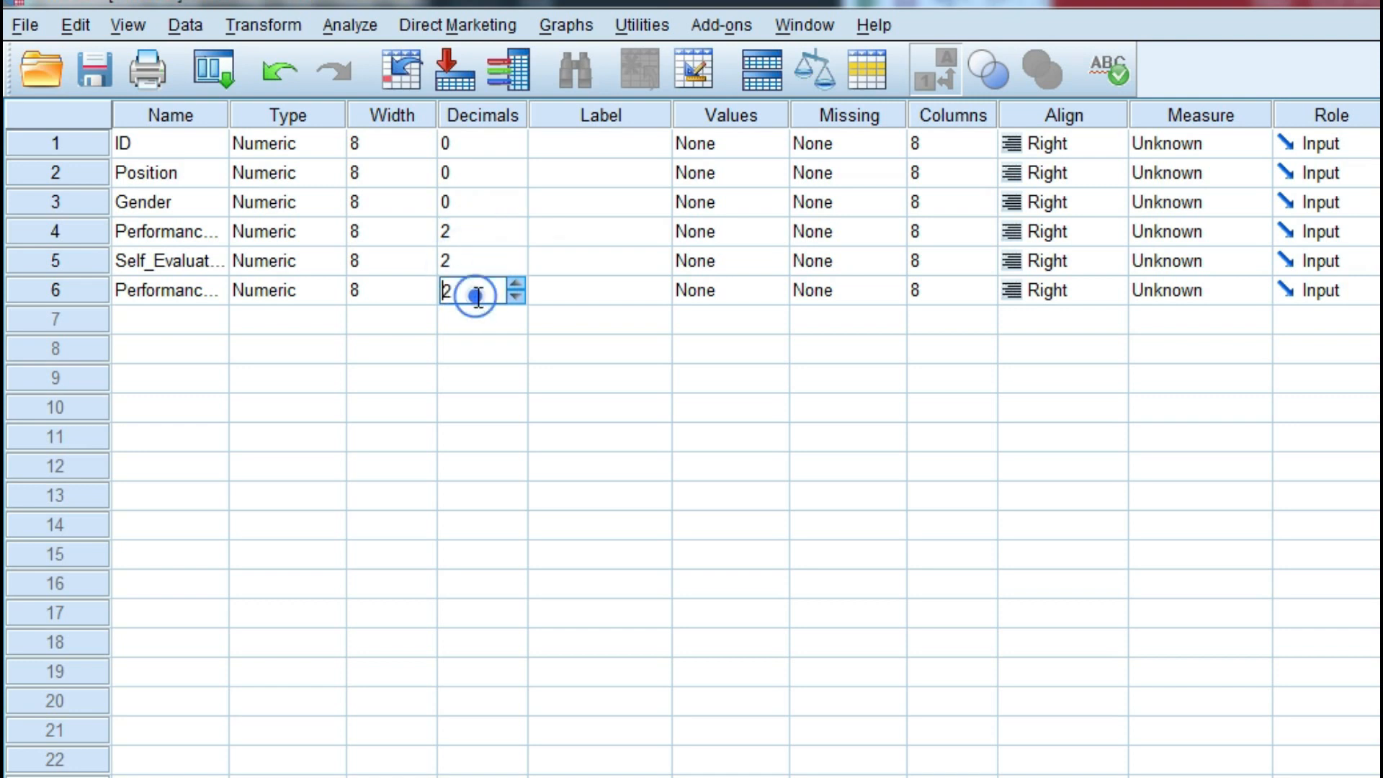
click(513, 408)
click(516, 401)
click(571, 408)
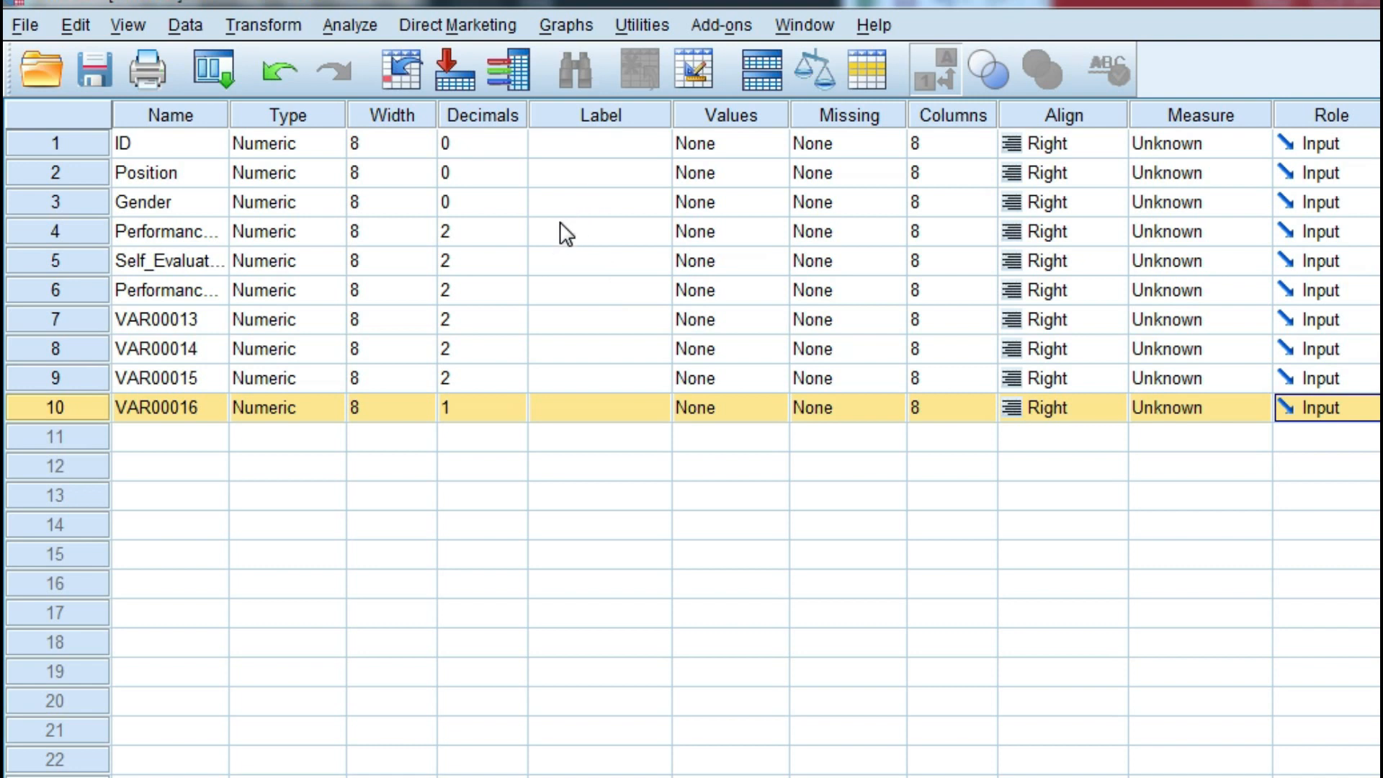
key(ctrl+z)
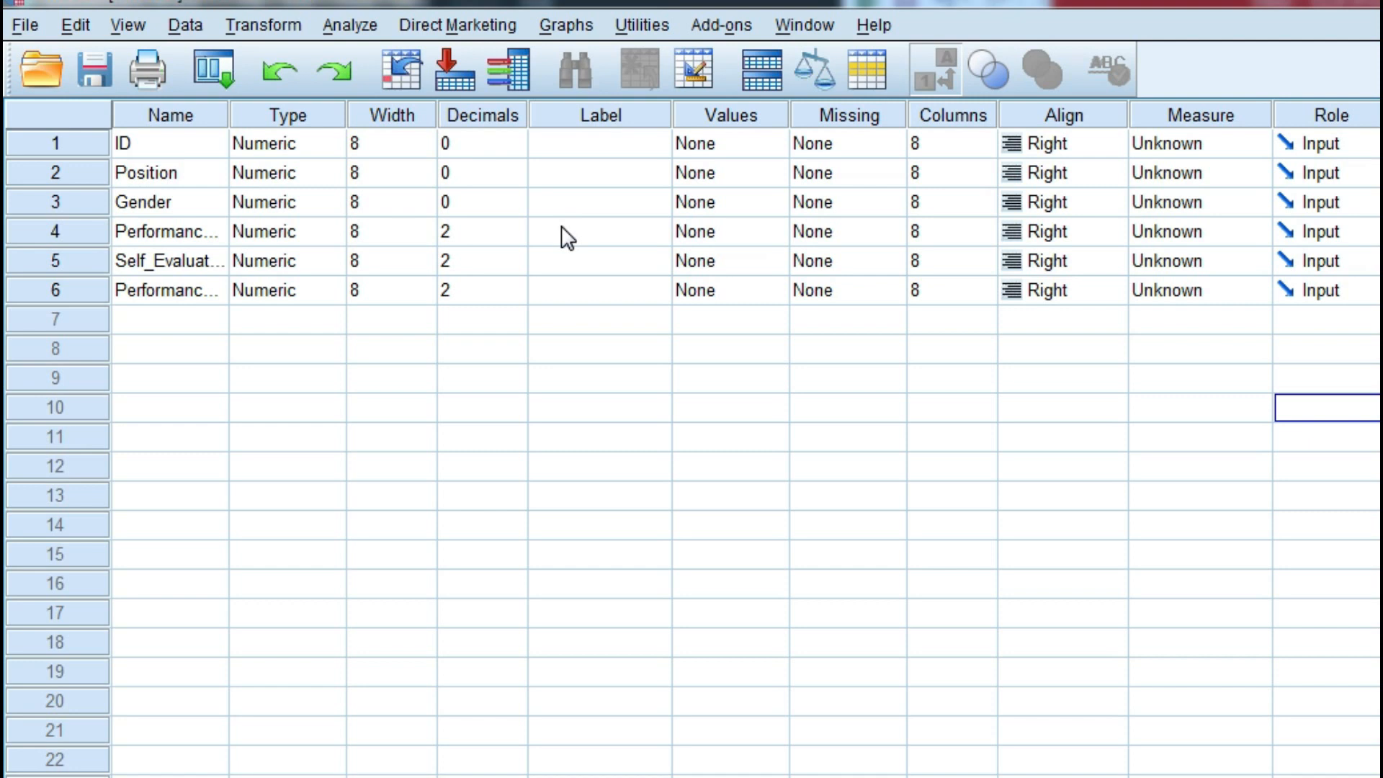
- Label variables 4 to 6 "Performance given by their peers", "self evaluation" and "Performance given by their clients"
click(565, 234)
text(Performance)
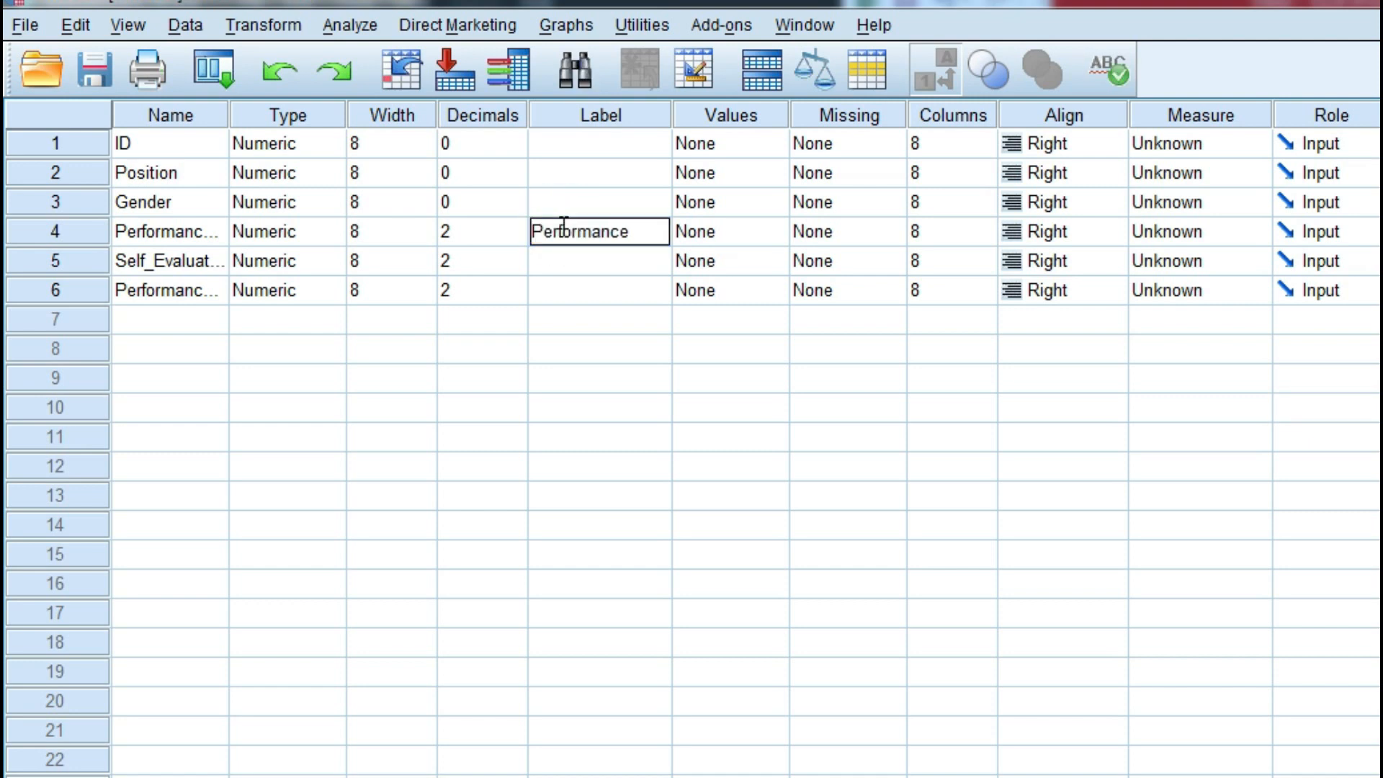
text( given by their peers)
click(595, 259)
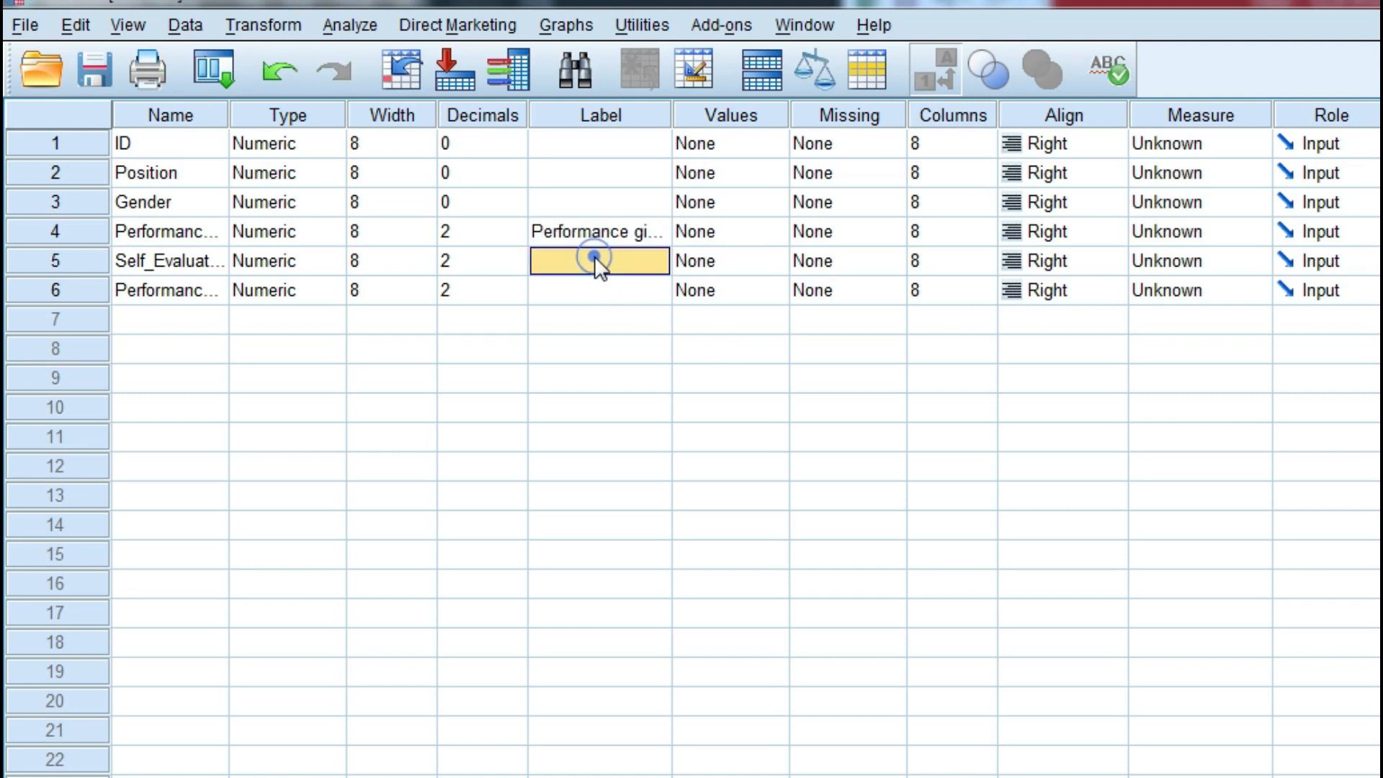
text(self evaluation)
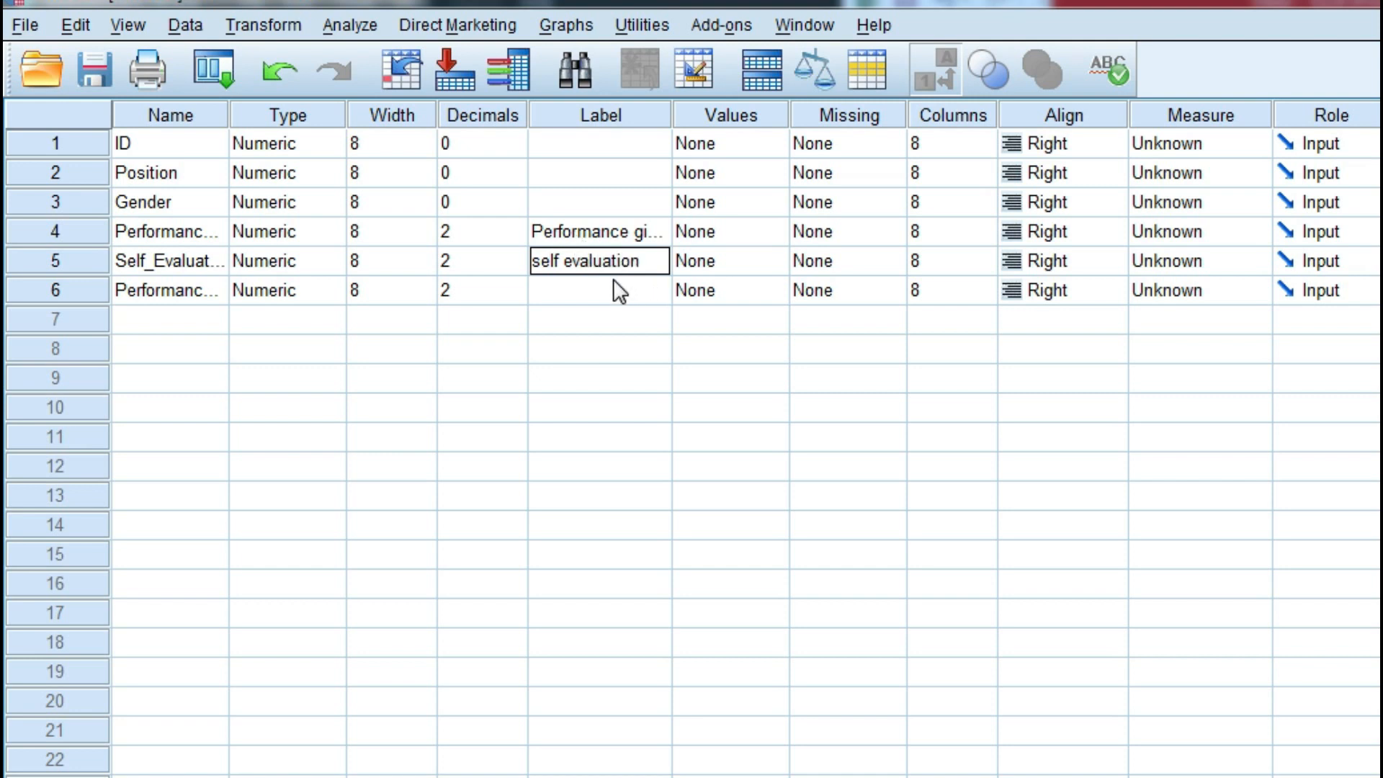
click(610, 297)
text(Performance given by th)
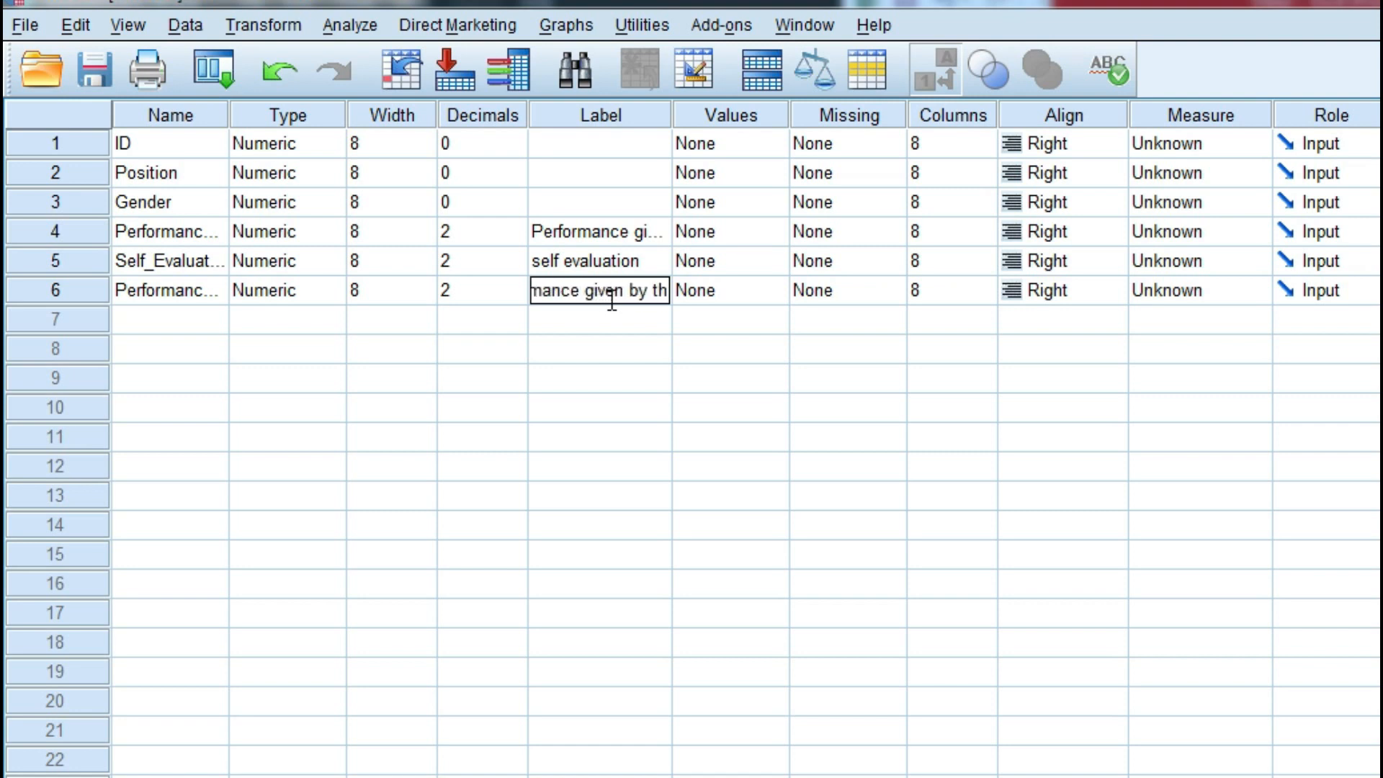
text(eir clients)
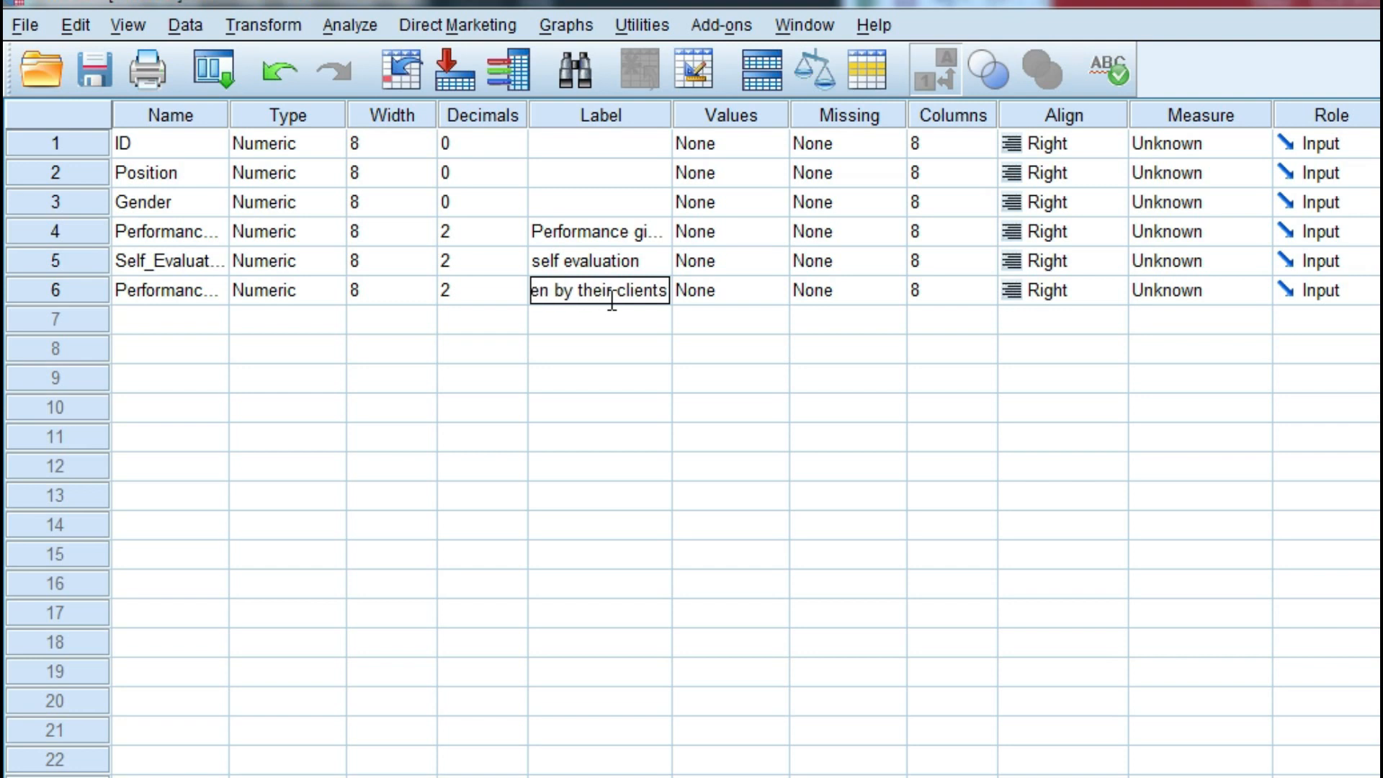
click(654, 445)
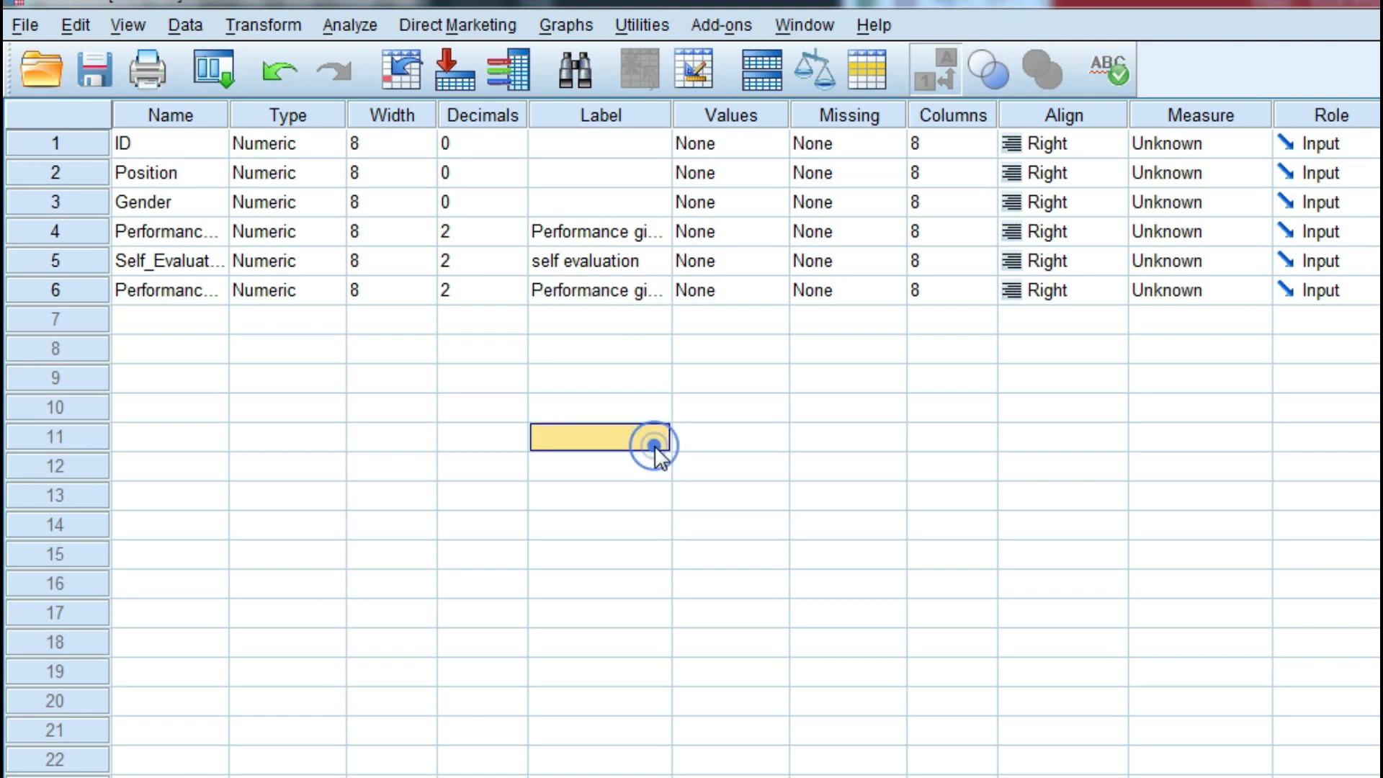
- Start defining the value labels of the Position variable by adding 1 = "Manager"
click(724, 180)
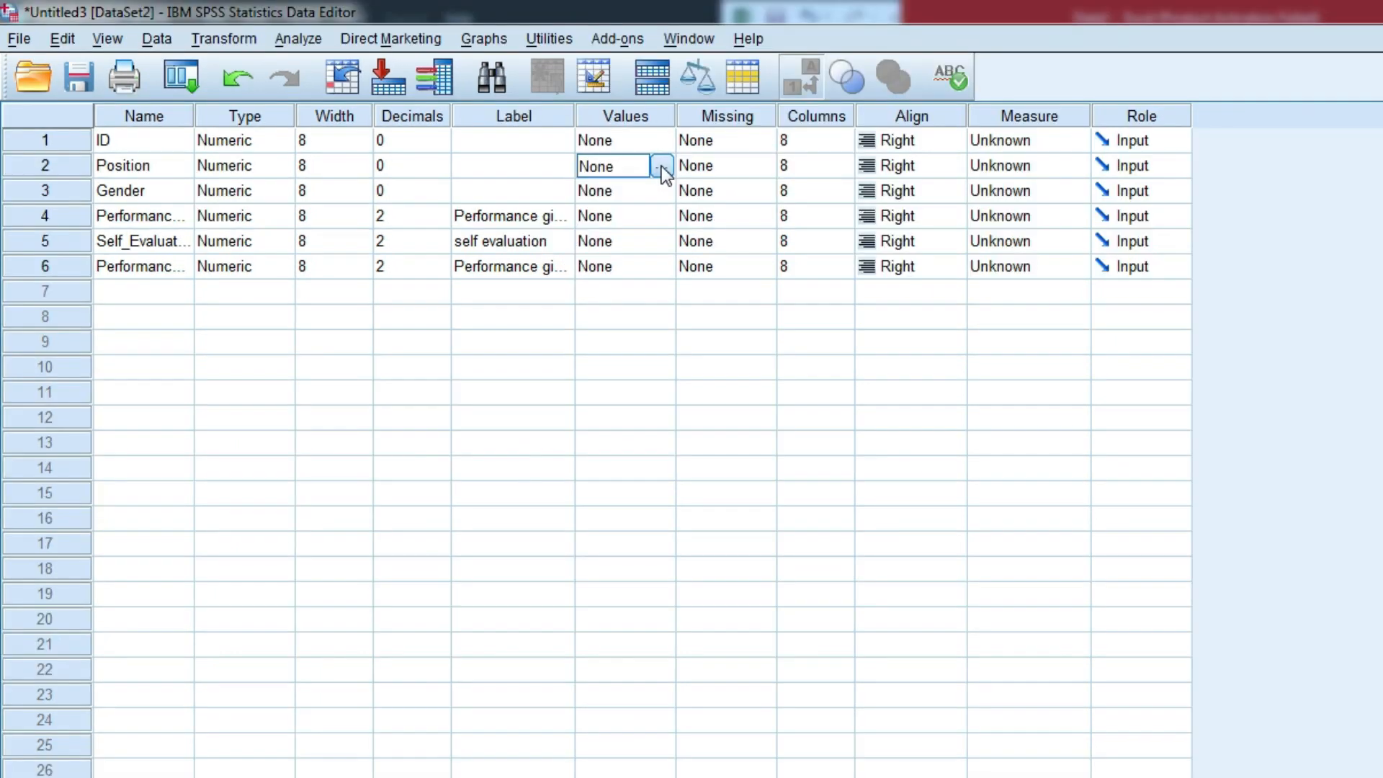
click(635, 191)
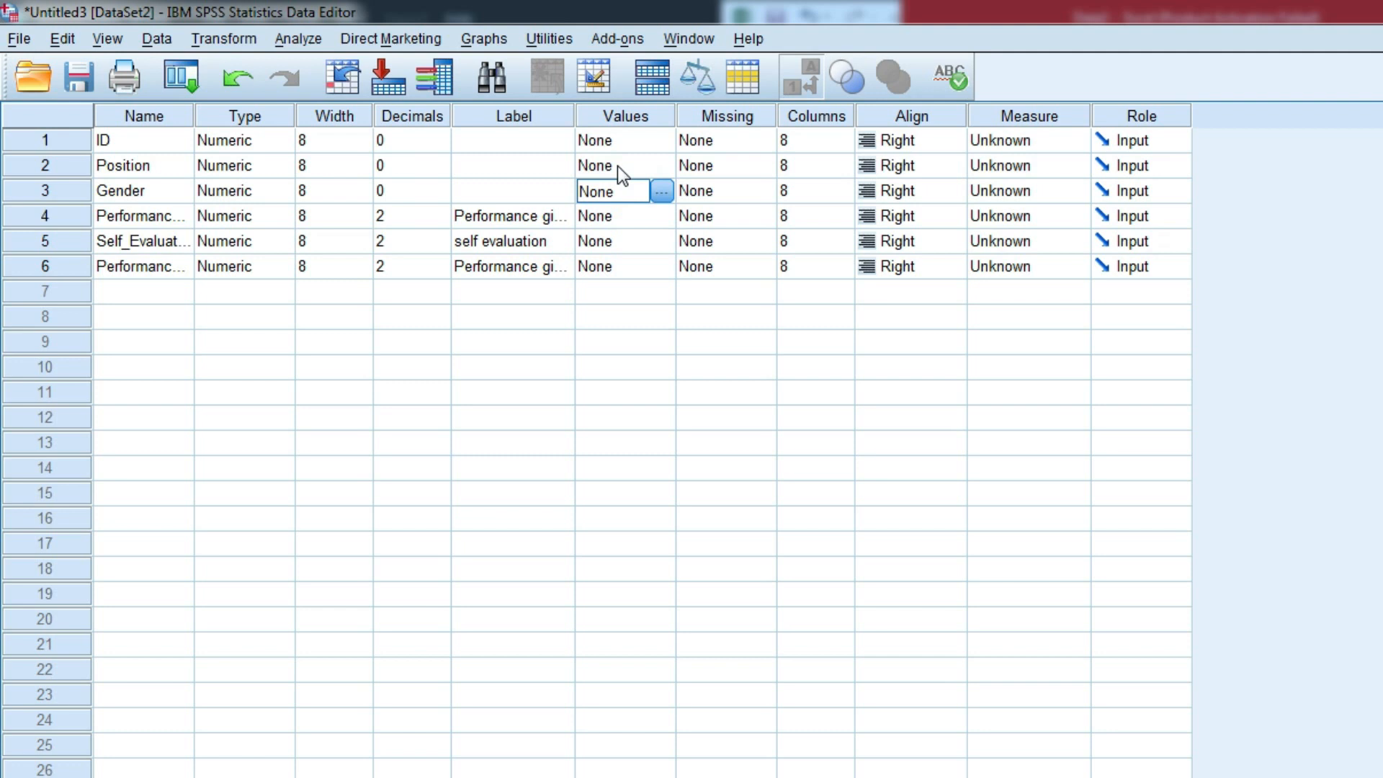
click(617, 167)
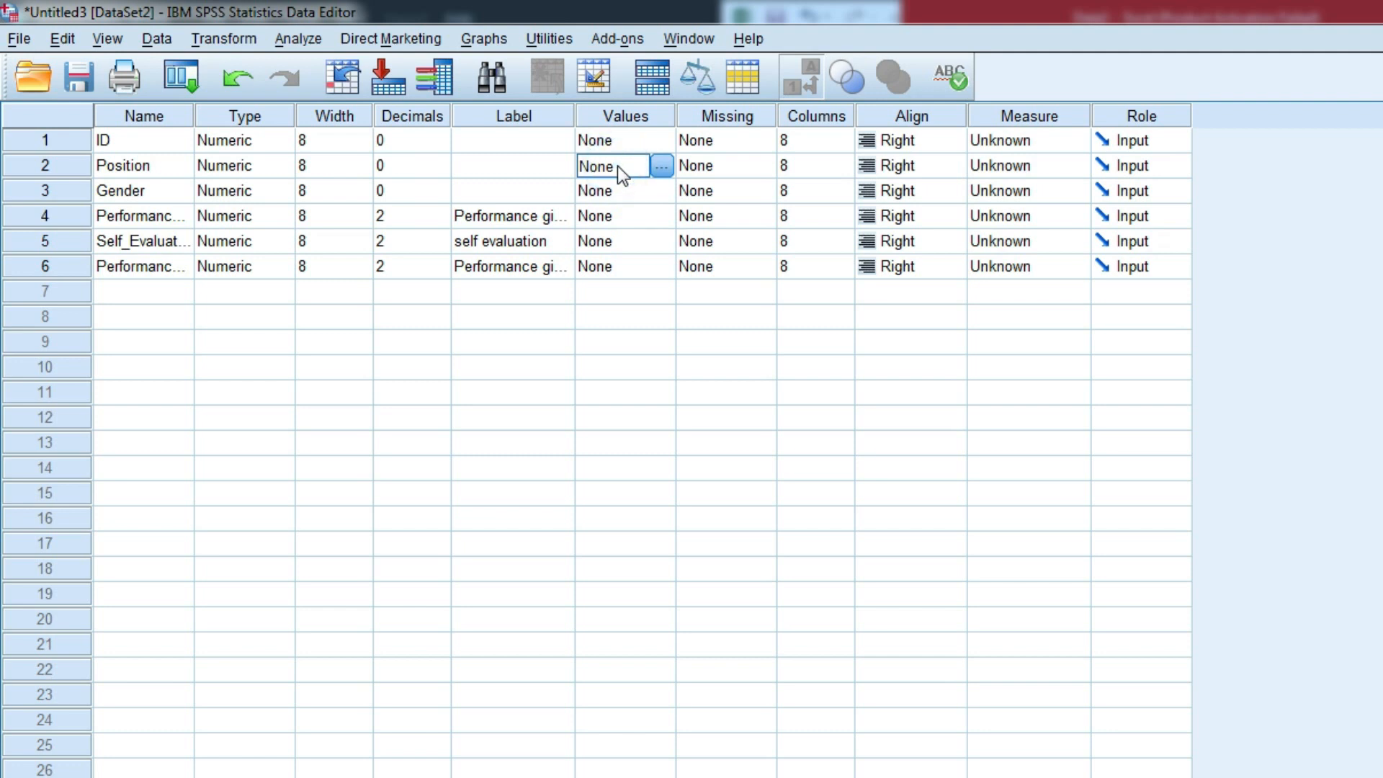
click(659, 168)
click(932, 515)
text(1)
click(936, 544)
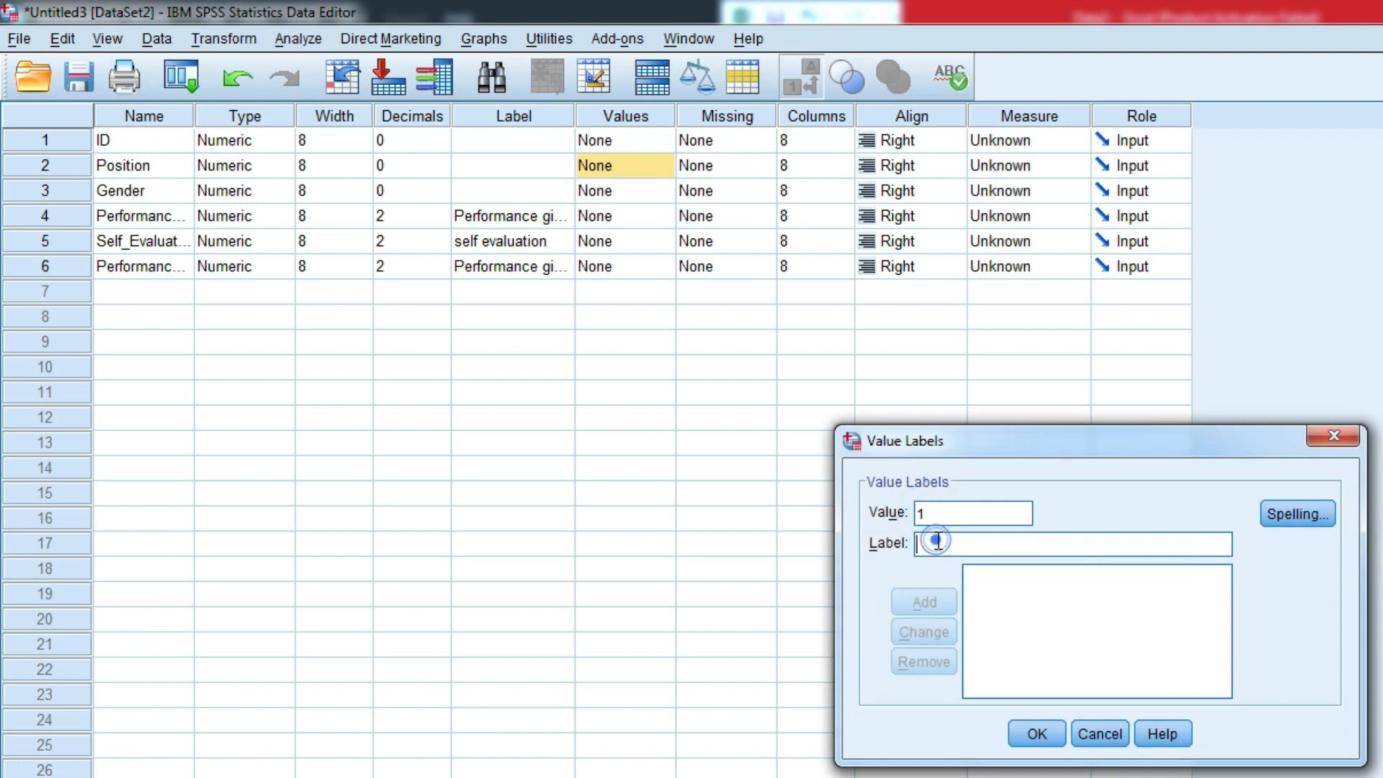
text(Manager)
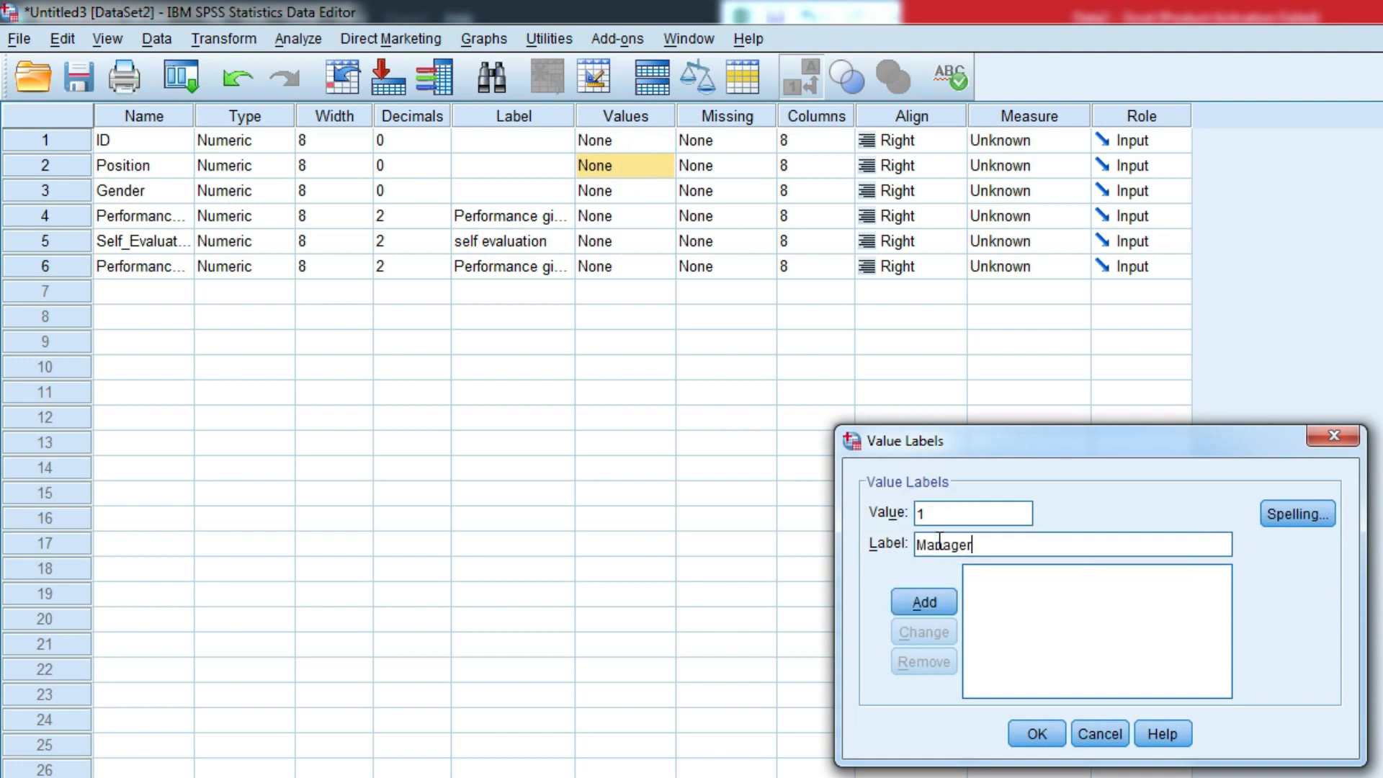
click(925, 602)
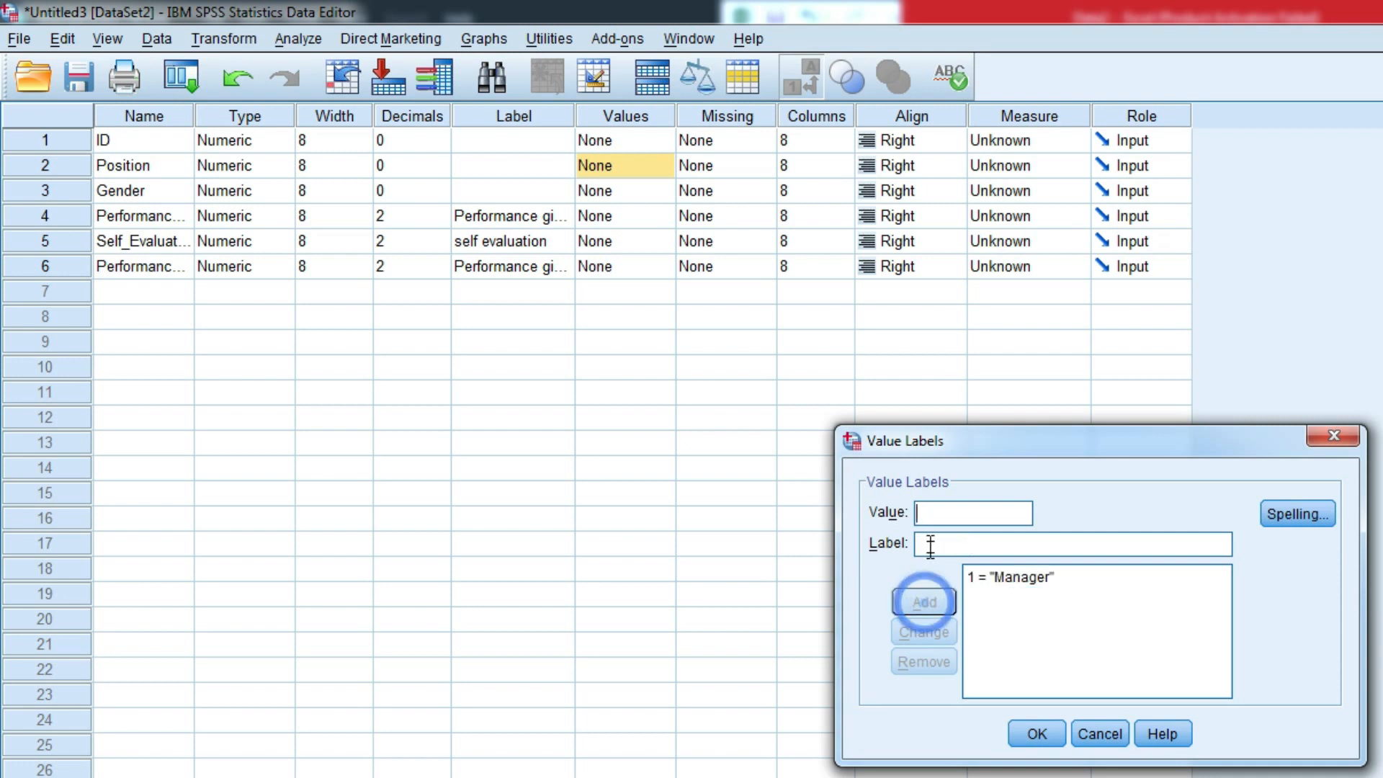
- Add the value labels 2 = "Supervisor" and 3 = "Coordinator" to Position and apply the label set
text(2)
click(943, 544)
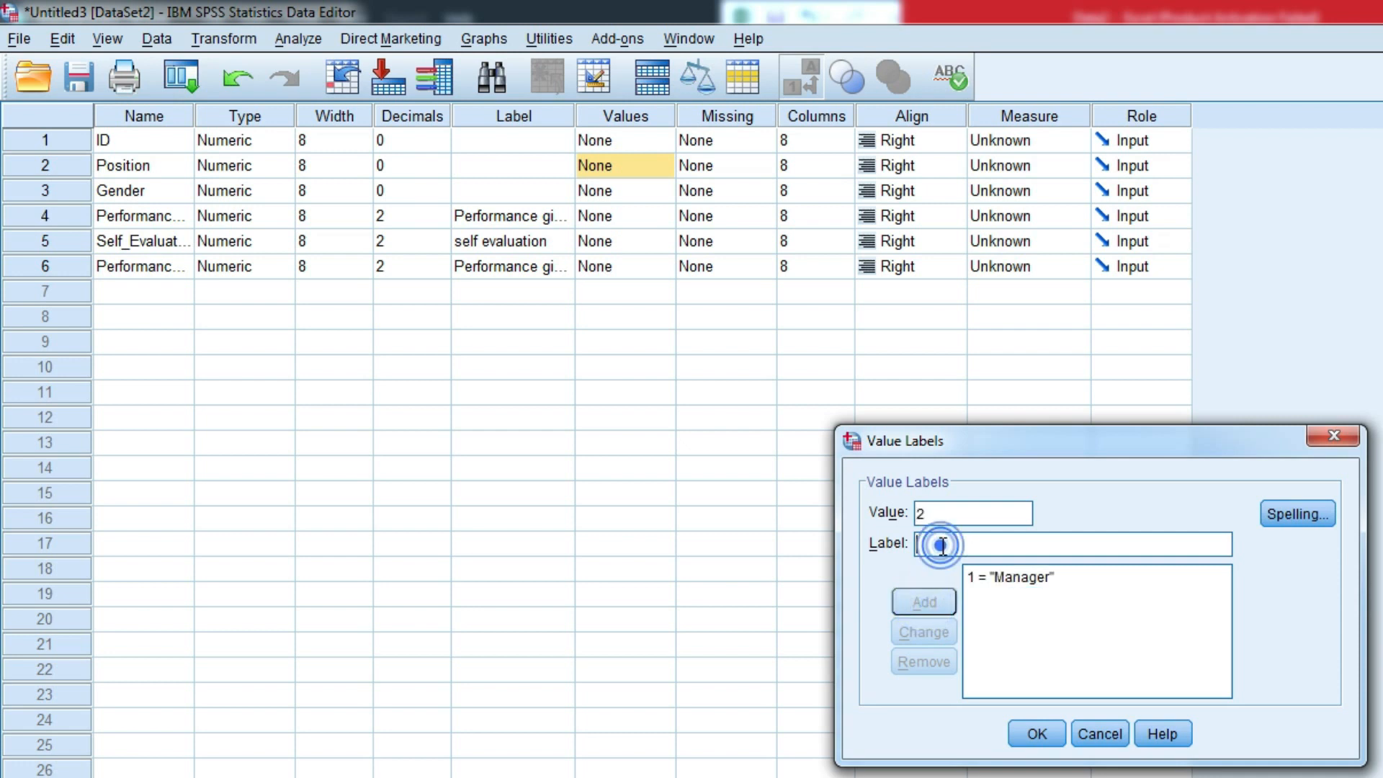
text(Su)
text(pervisor)
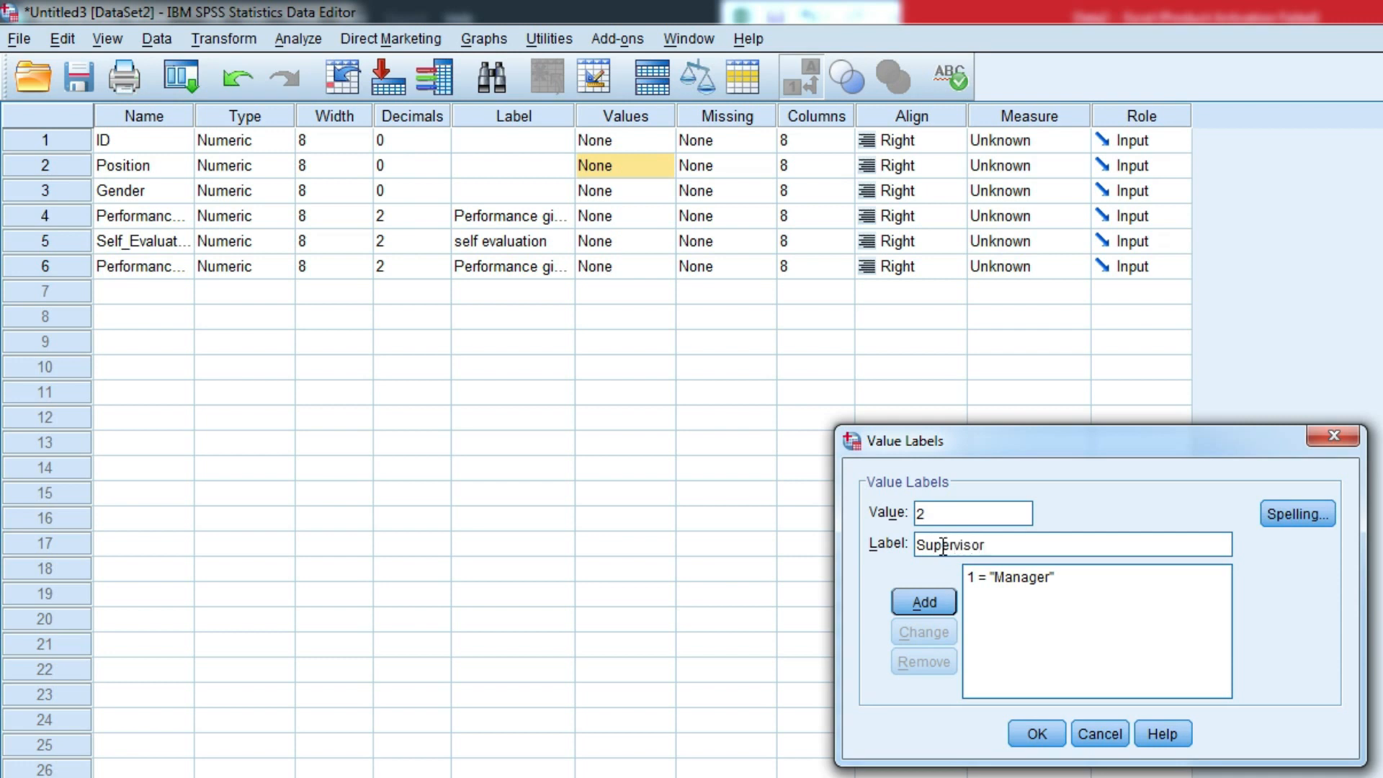
click(925, 601)
text(3)
click(934, 548)
text(Coordinator)
click(938, 588)
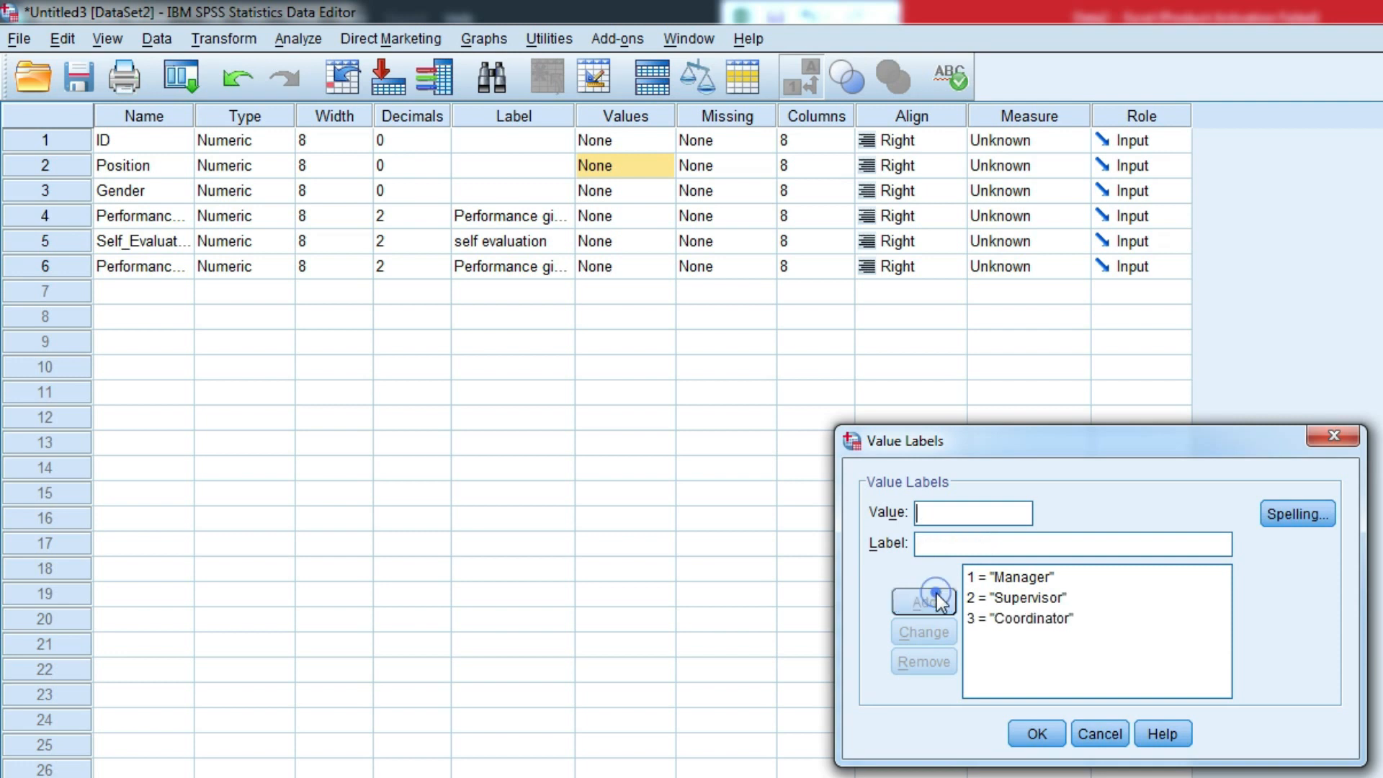
click(1037, 735)
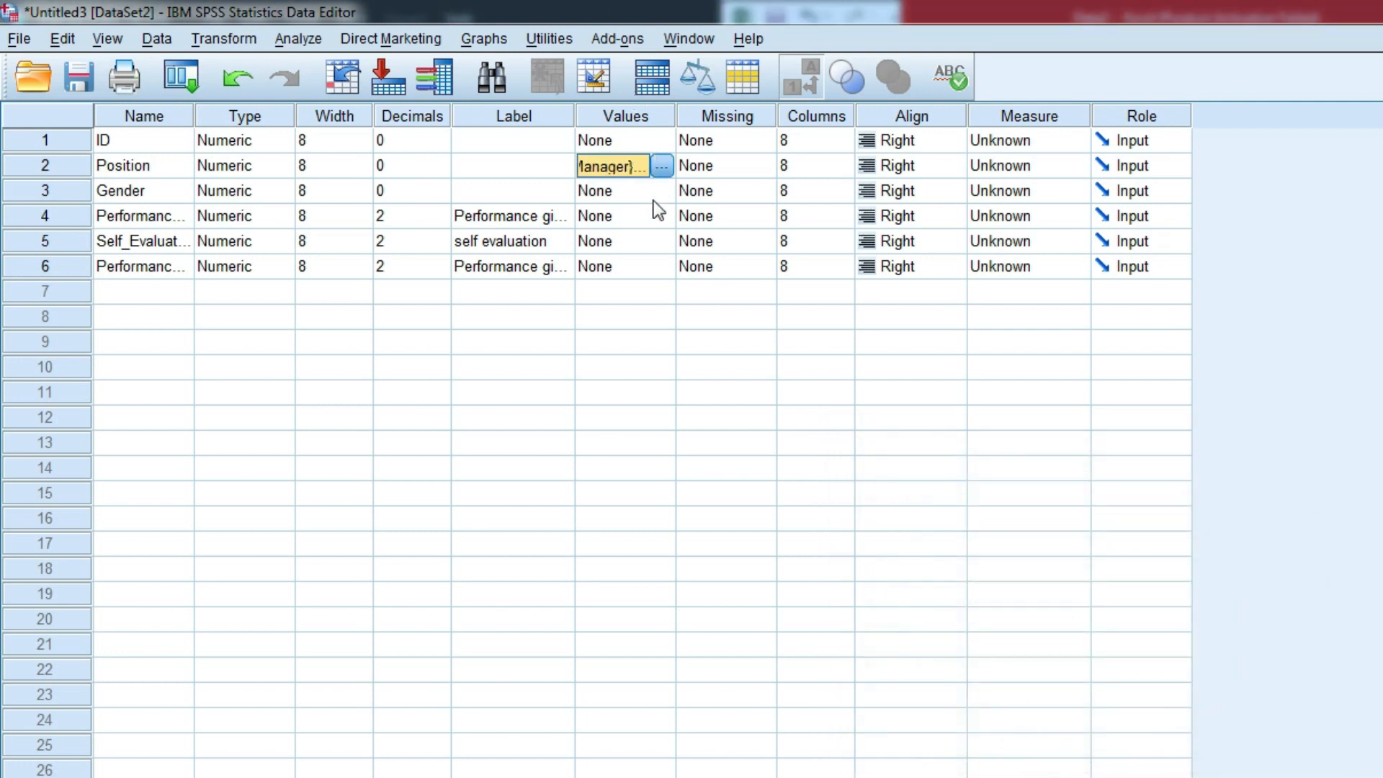
- Define the value labels 1 = "Male" and 2 = "Female" for the Gender variable
click(654, 199)
click(660, 192)
click(932, 514)
text(1)
click(944, 541)
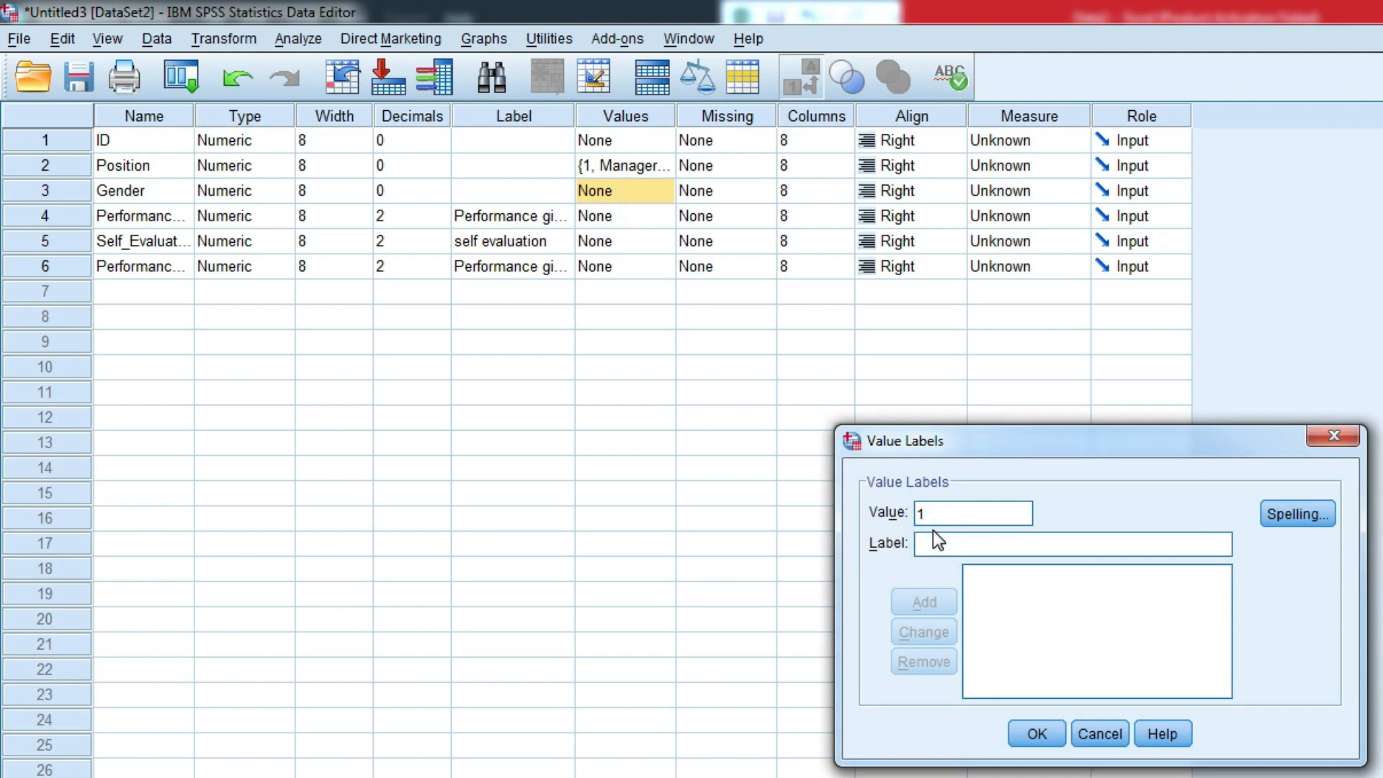
text(Male)
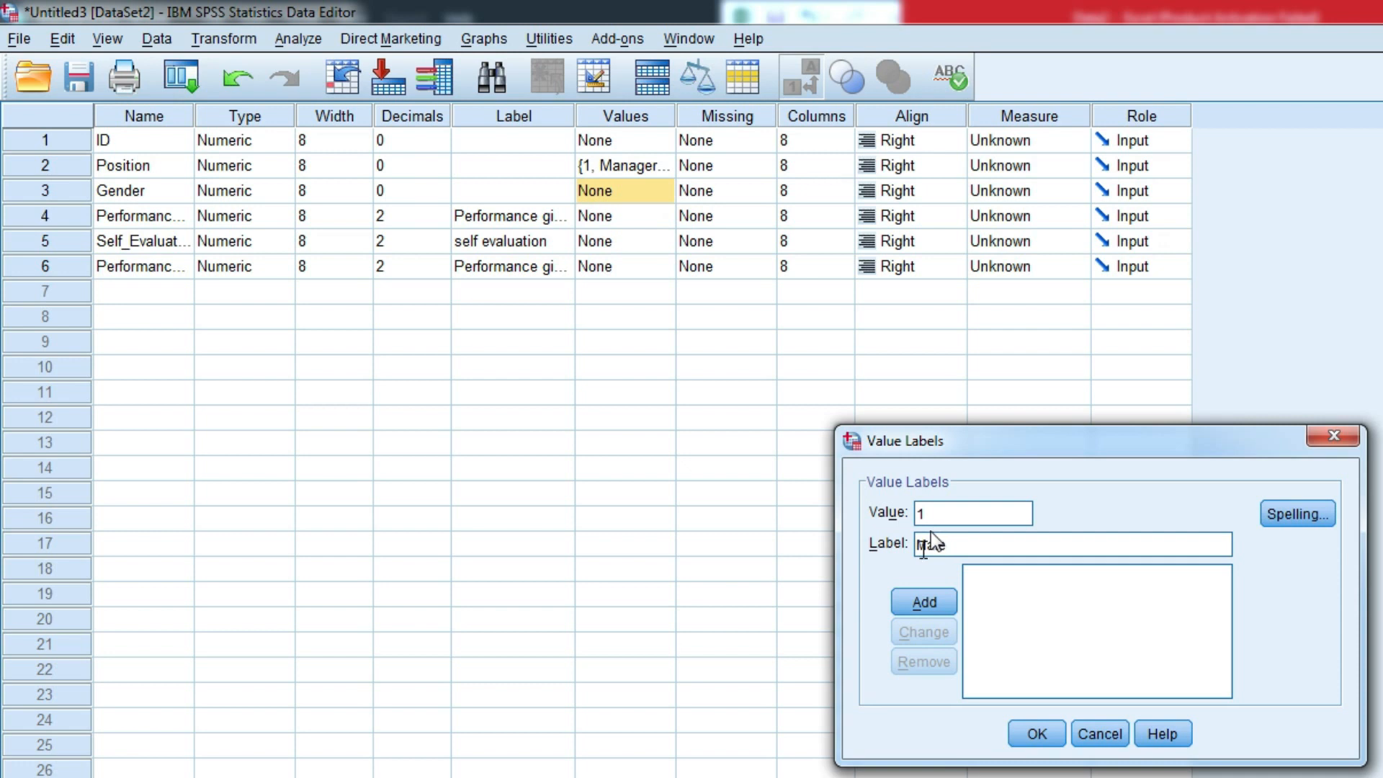
click(923, 603)
click(946, 518)
text(2)
click(940, 542)
text(Female)
click(933, 604)
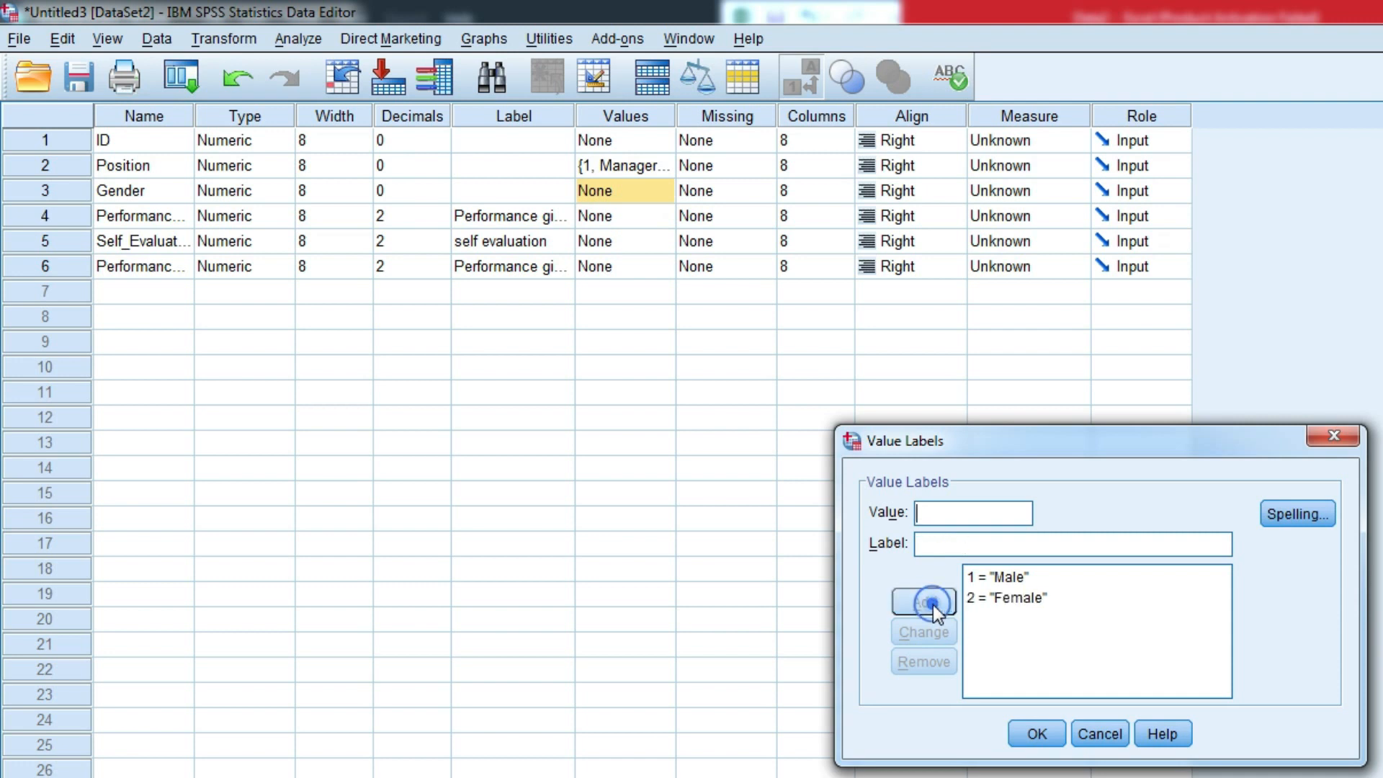
click(1049, 732)
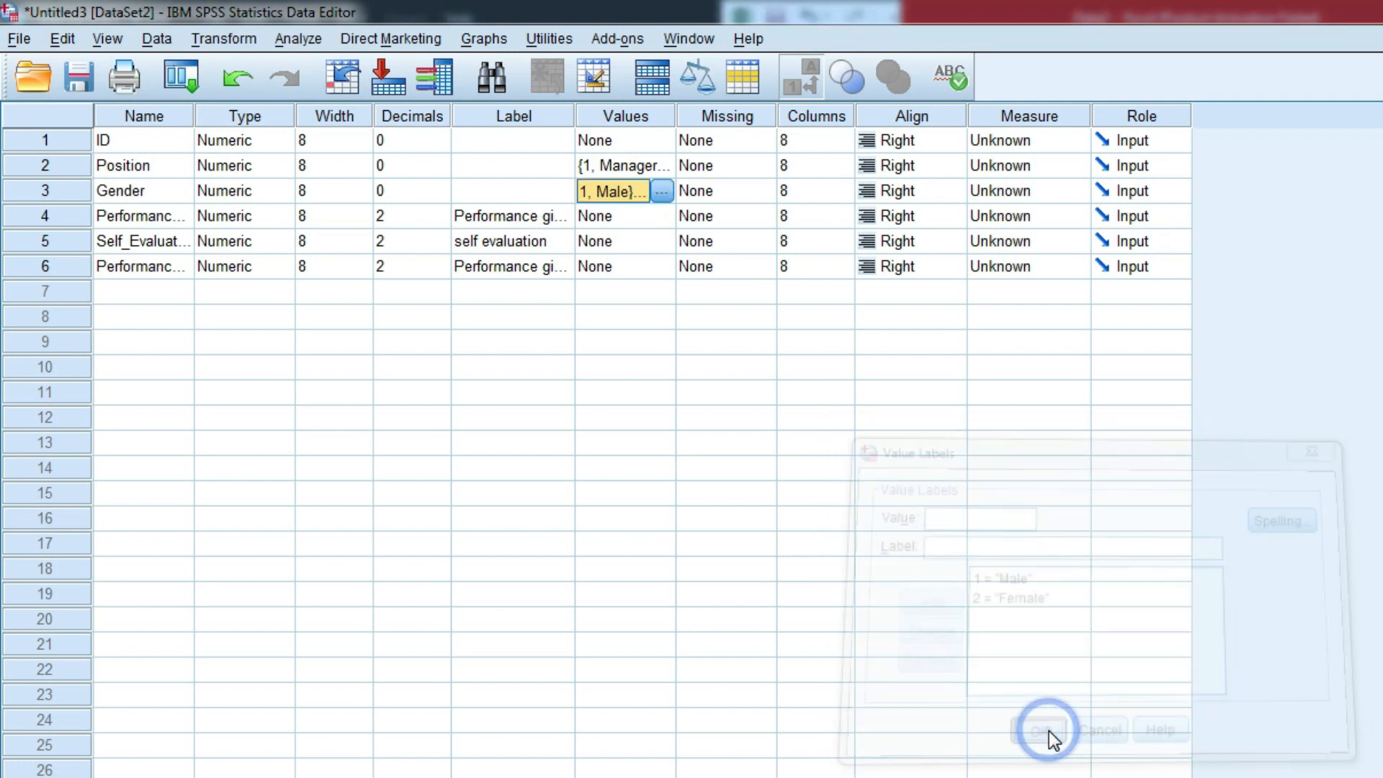
- Set the measurement level of the ID, Position and Gender variables to Nominal
click(703, 548)
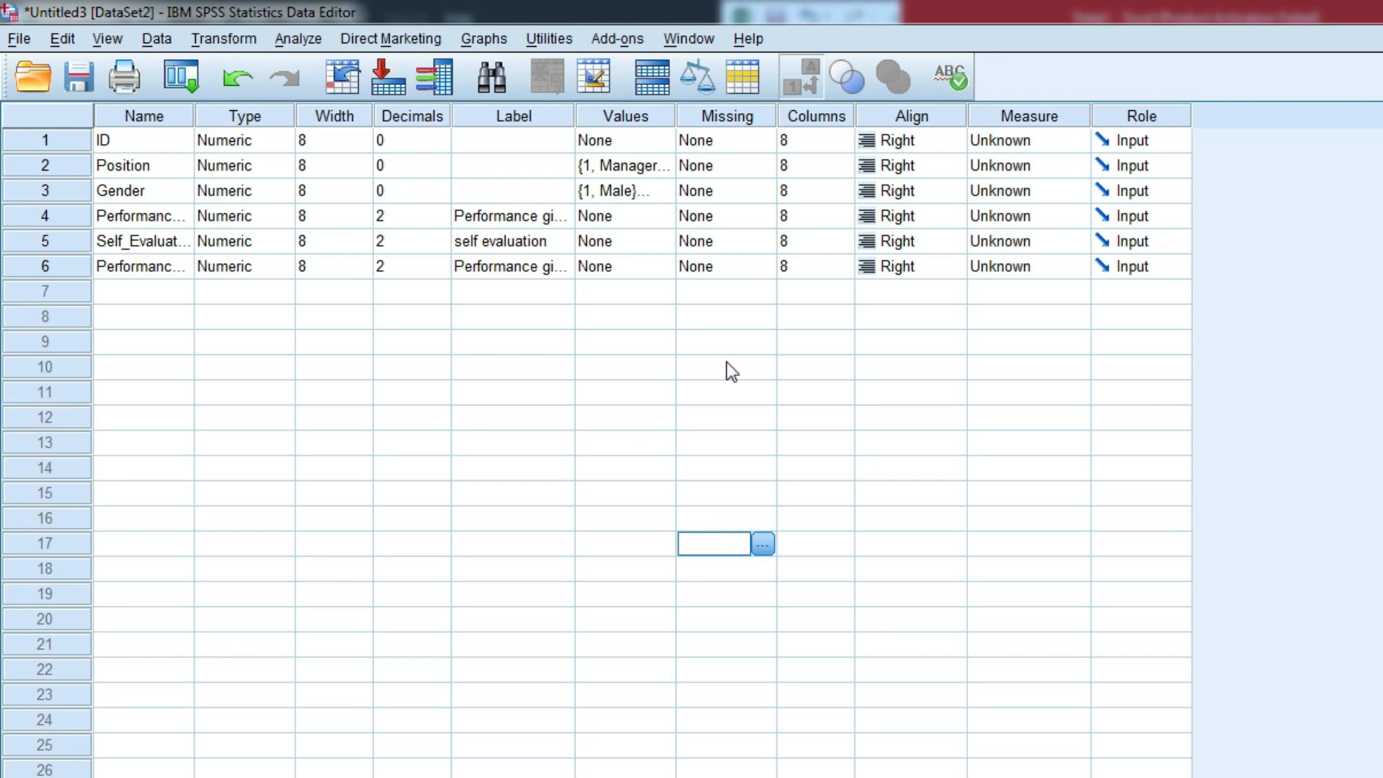
click(1038, 142)
click(1028, 213)
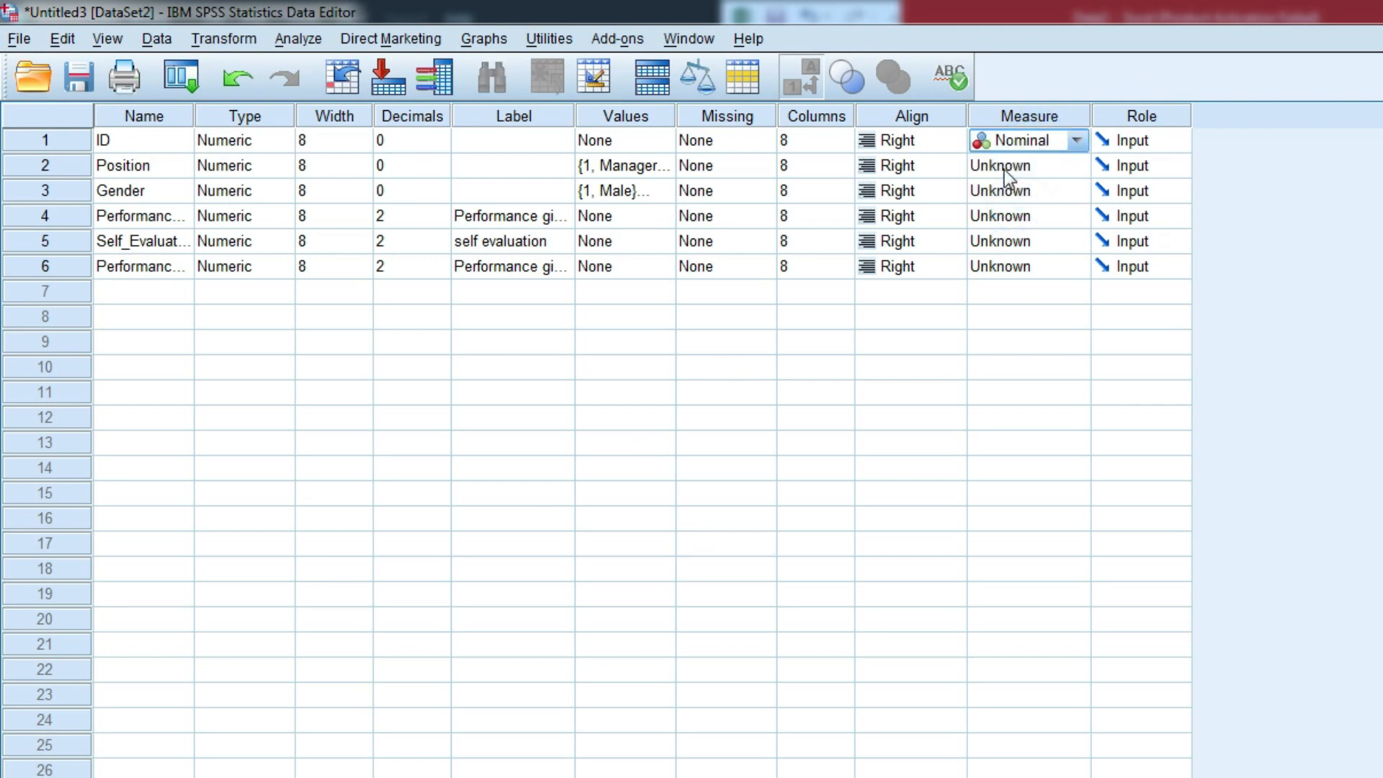
click(1008, 170)
click(1009, 238)
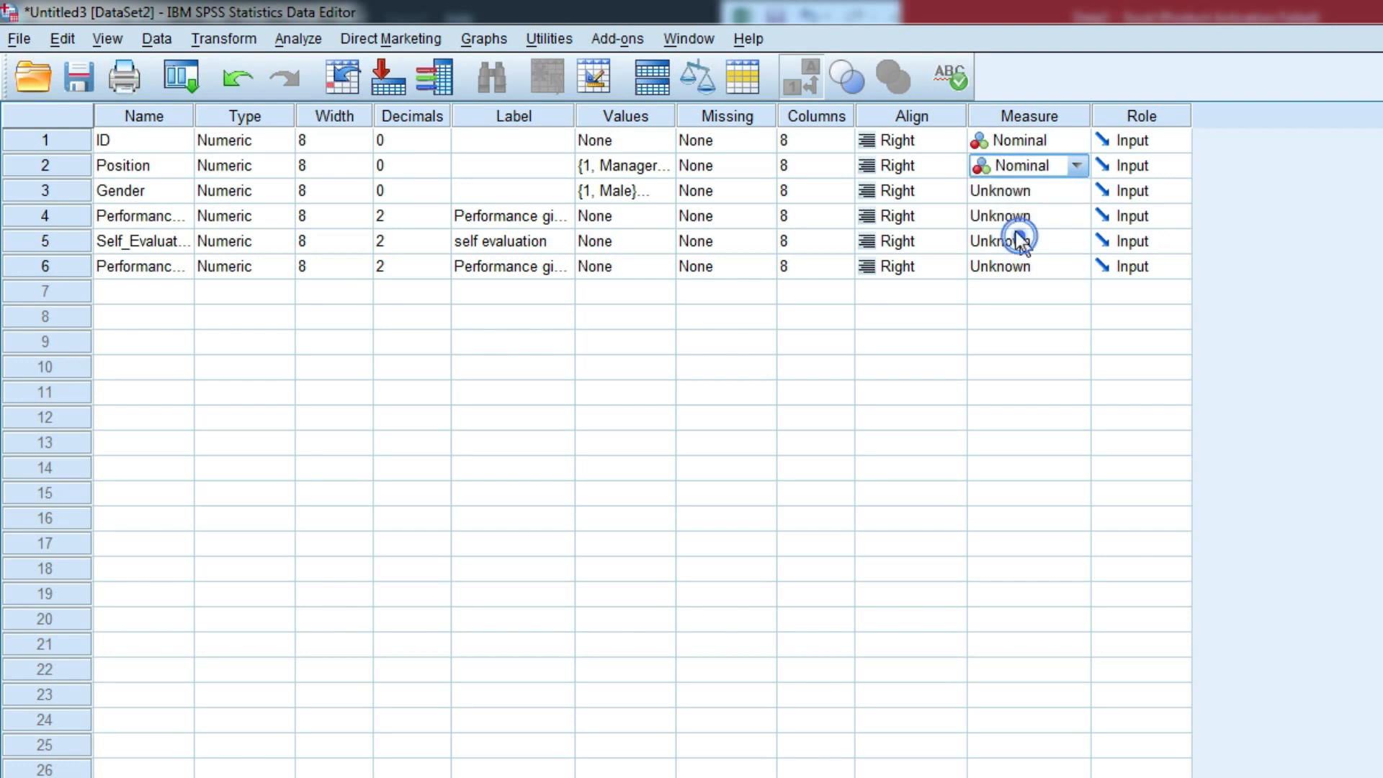
click(999, 194)
click(1013, 262)
- Set the measurement level of the peer performance, self evaluation and client performance variables to Ordinal
click(1008, 216)
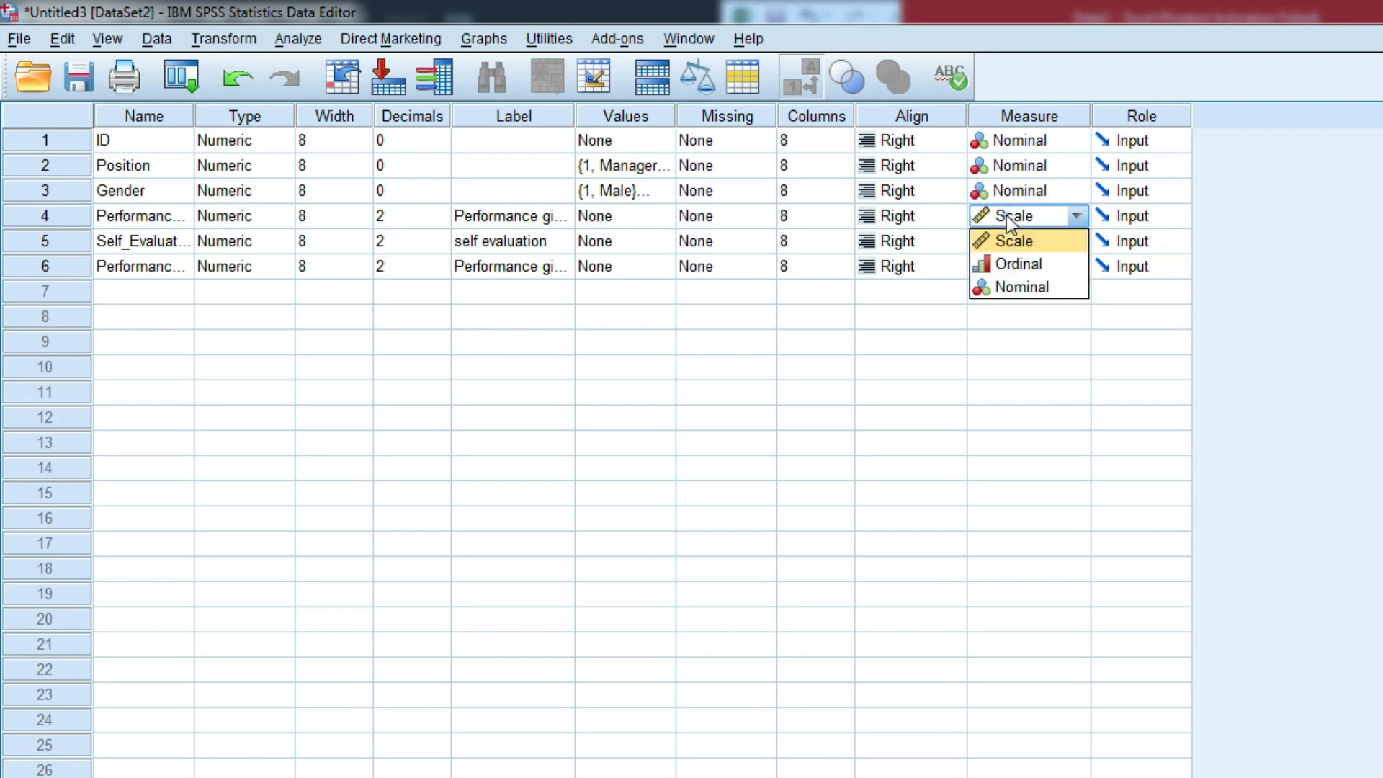
click(1019, 264)
click(1010, 242)
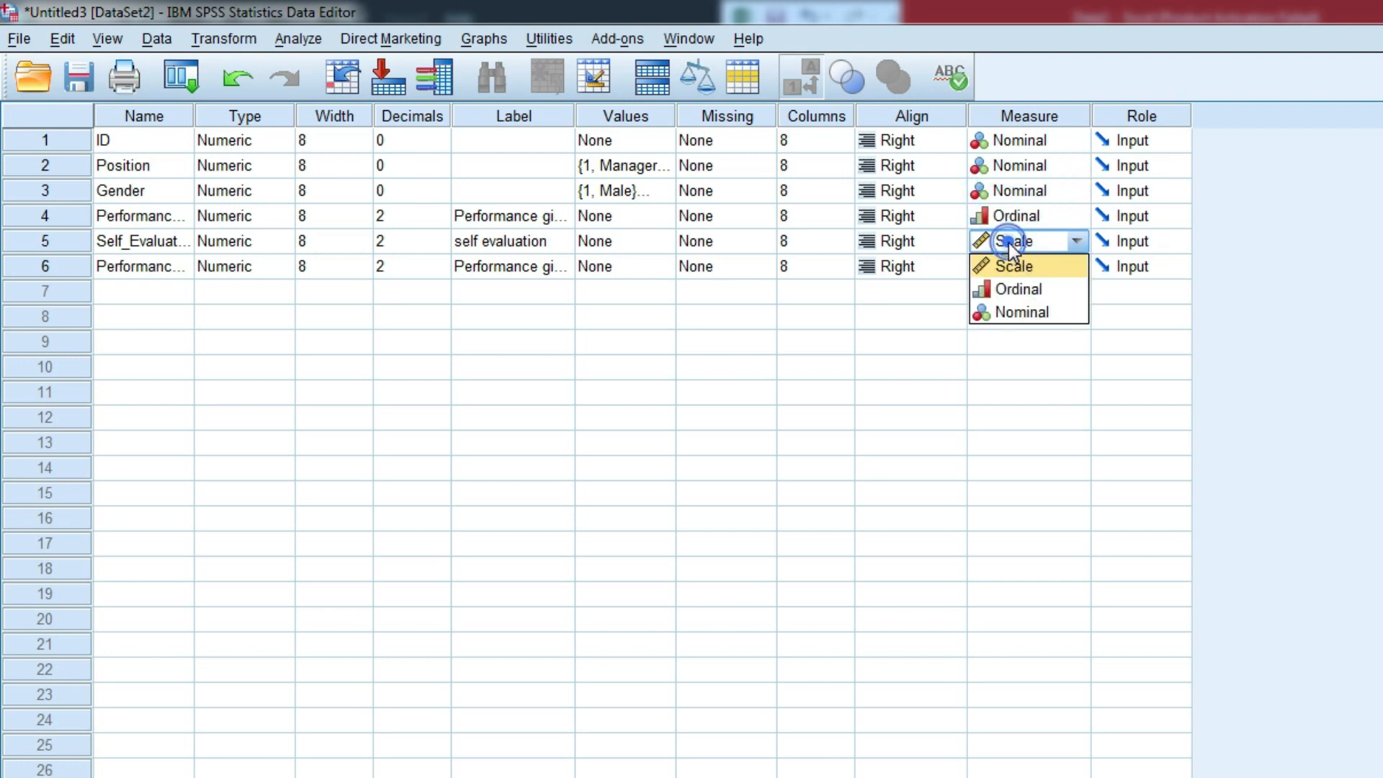
click(1019, 289)
click(1007, 272)
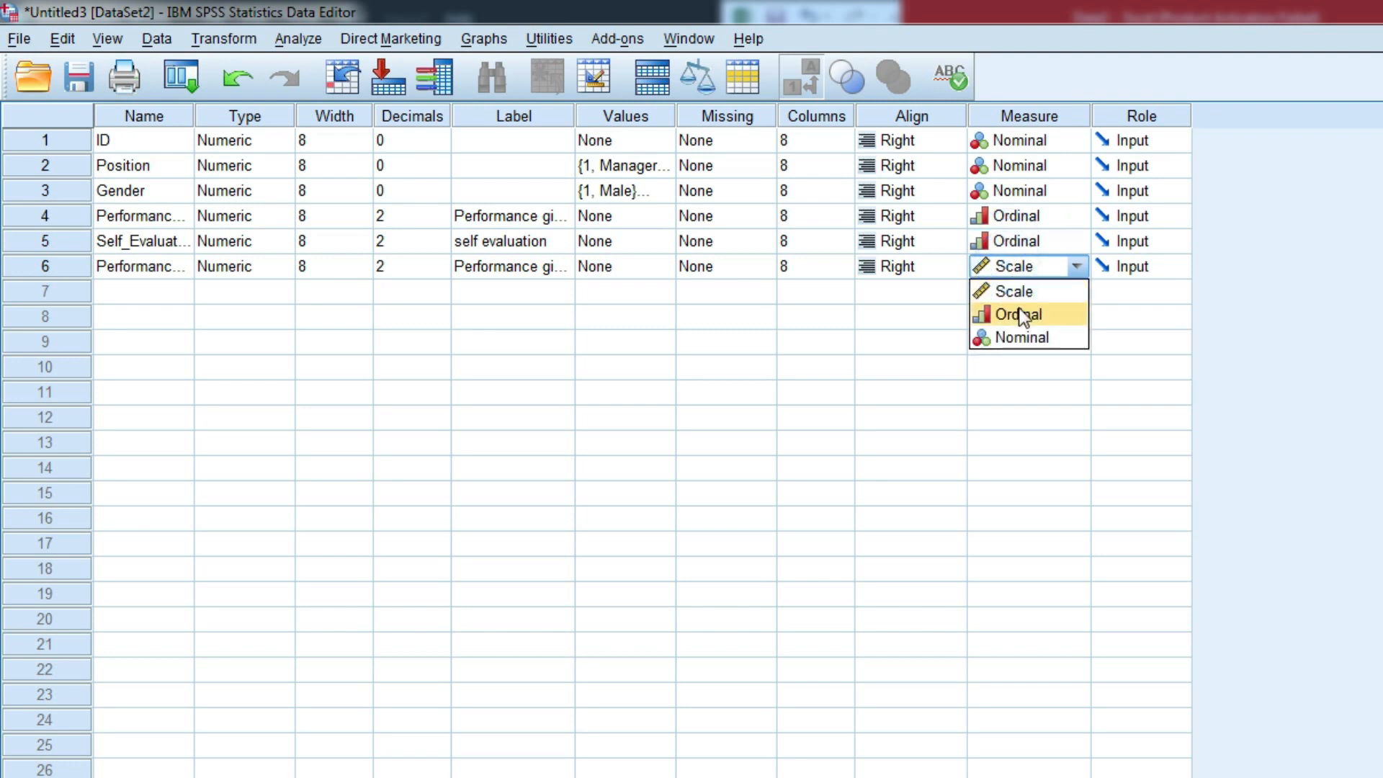
click(1020, 315)
click(809, 410)
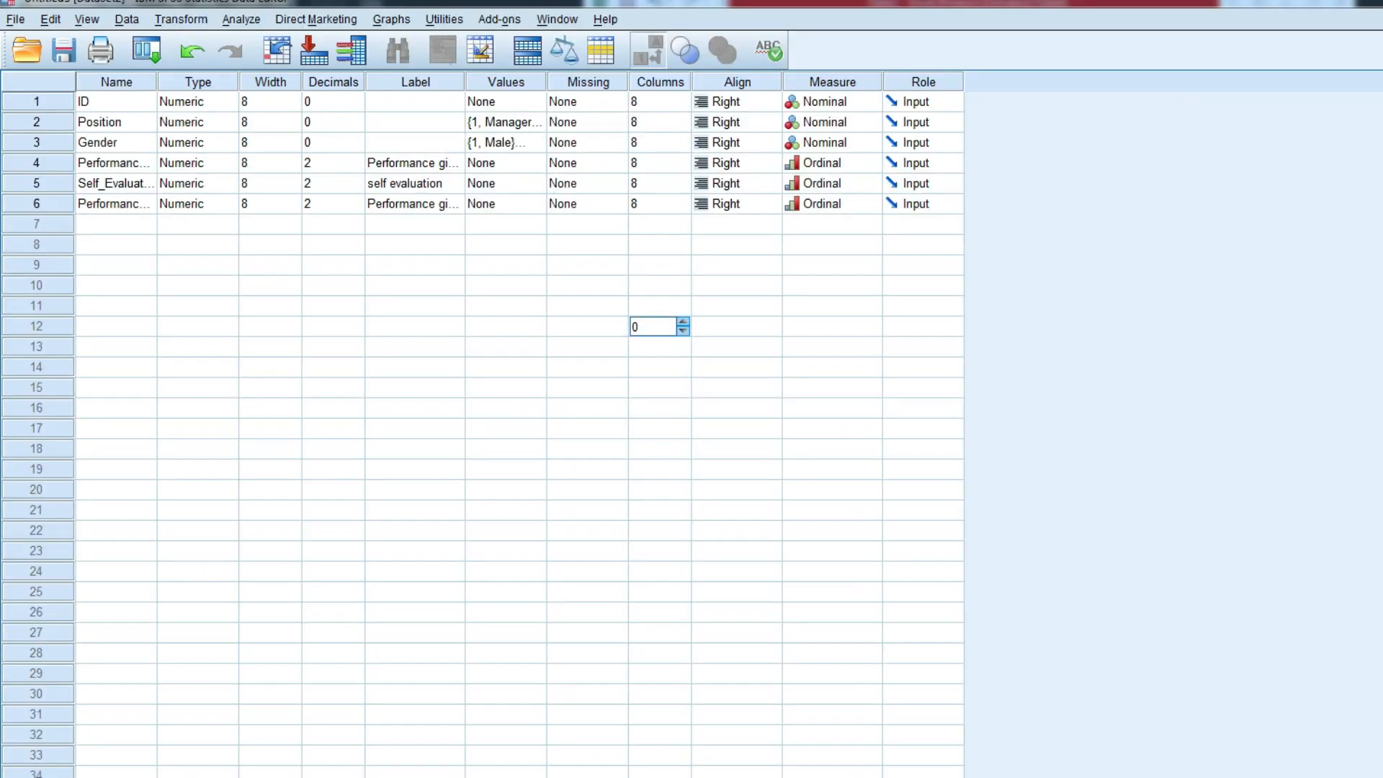
- Show the data and check the numeric codes behind the Position and Gender labels in the first cases
key(ctrl+t)
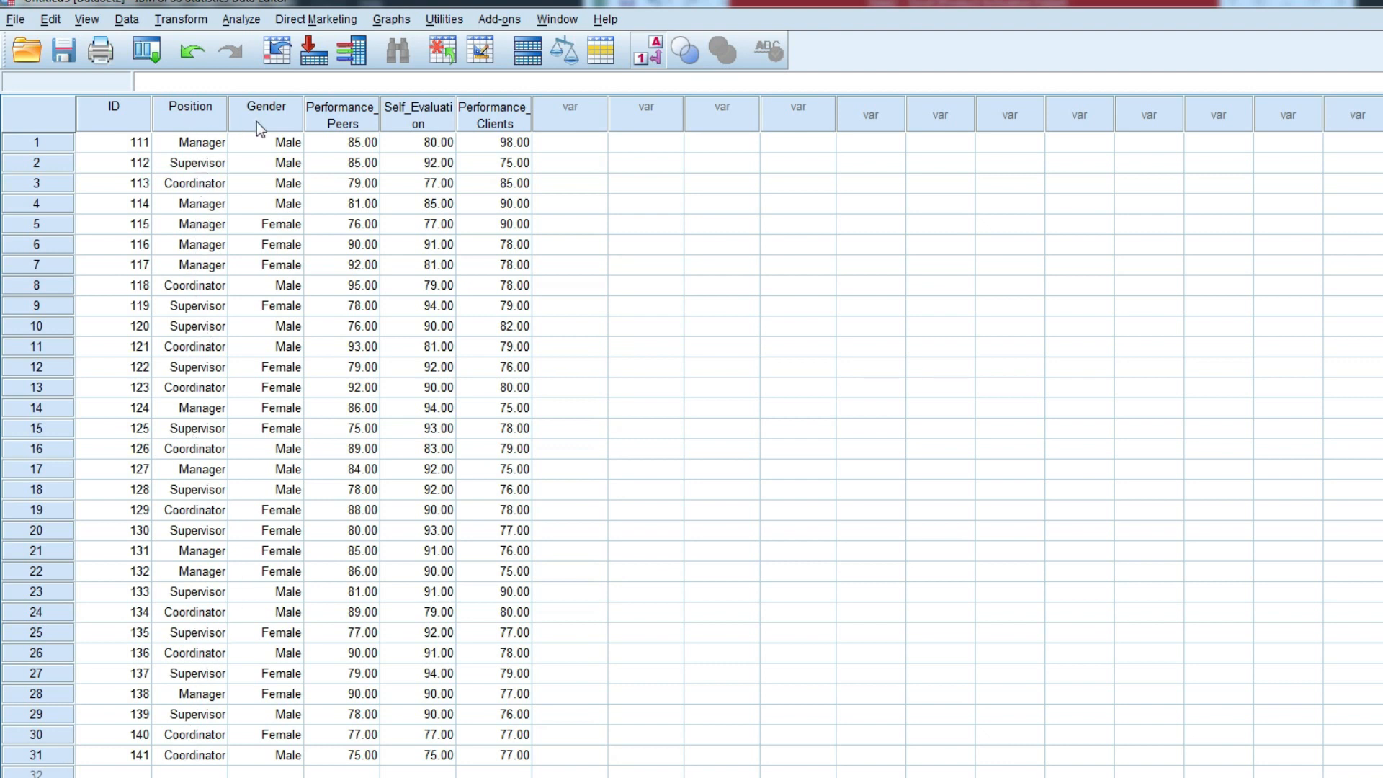
click(188, 143)
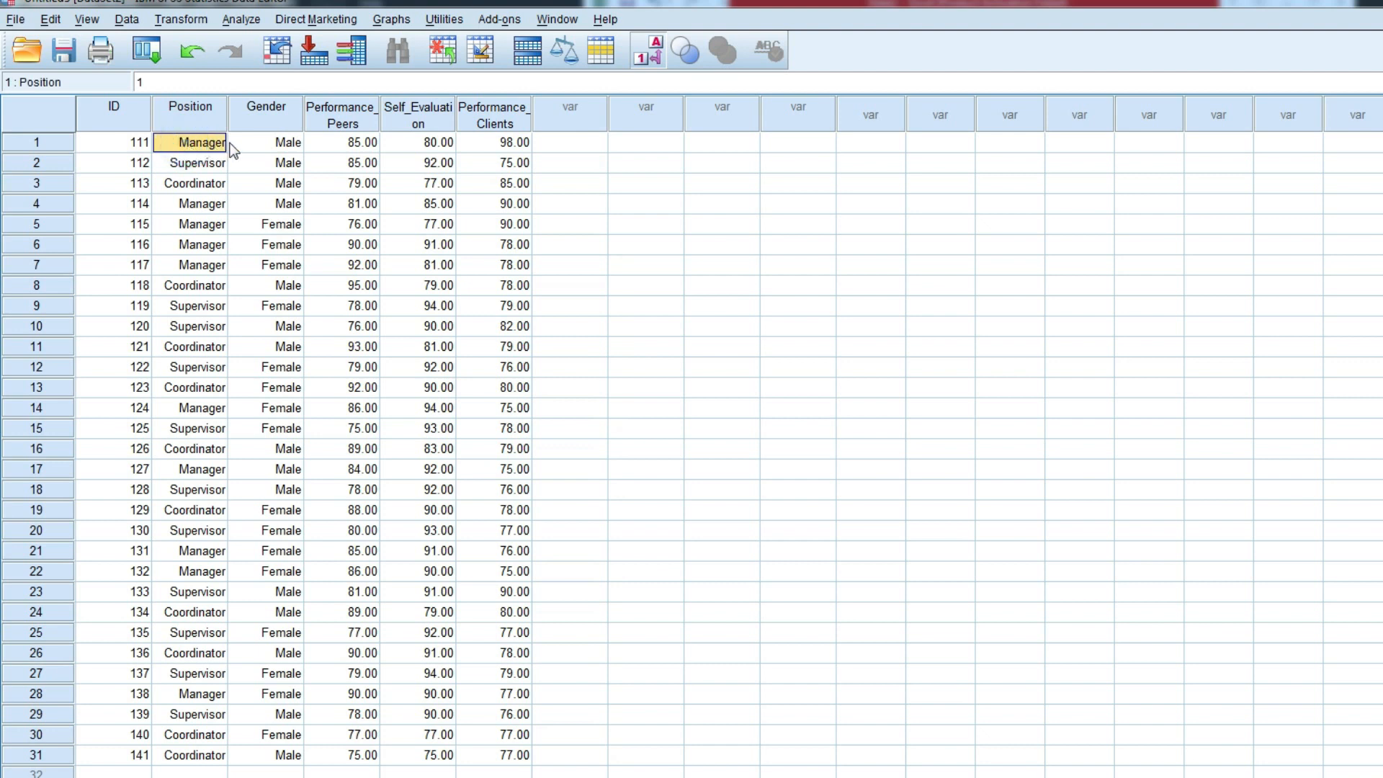
click(269, 143)
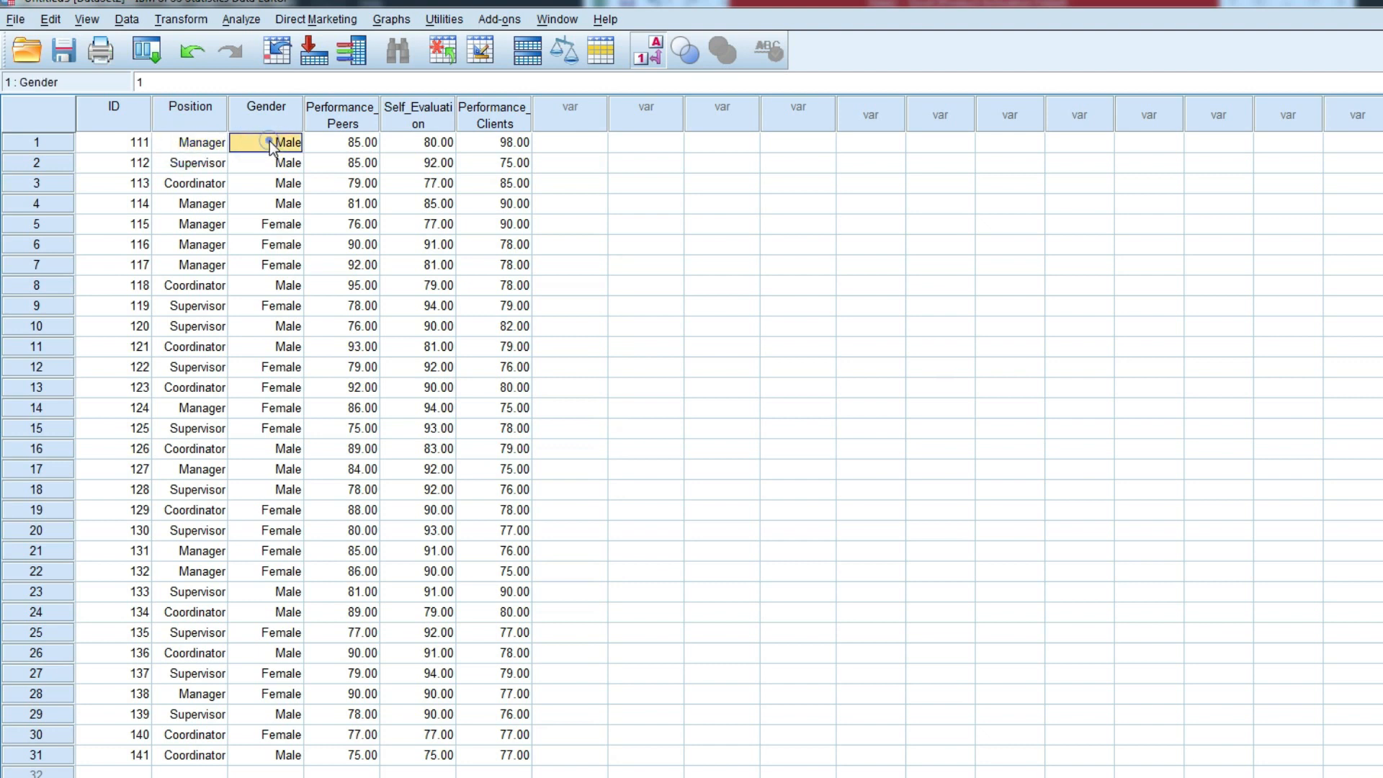
click(189, 165)
click(196, 184)
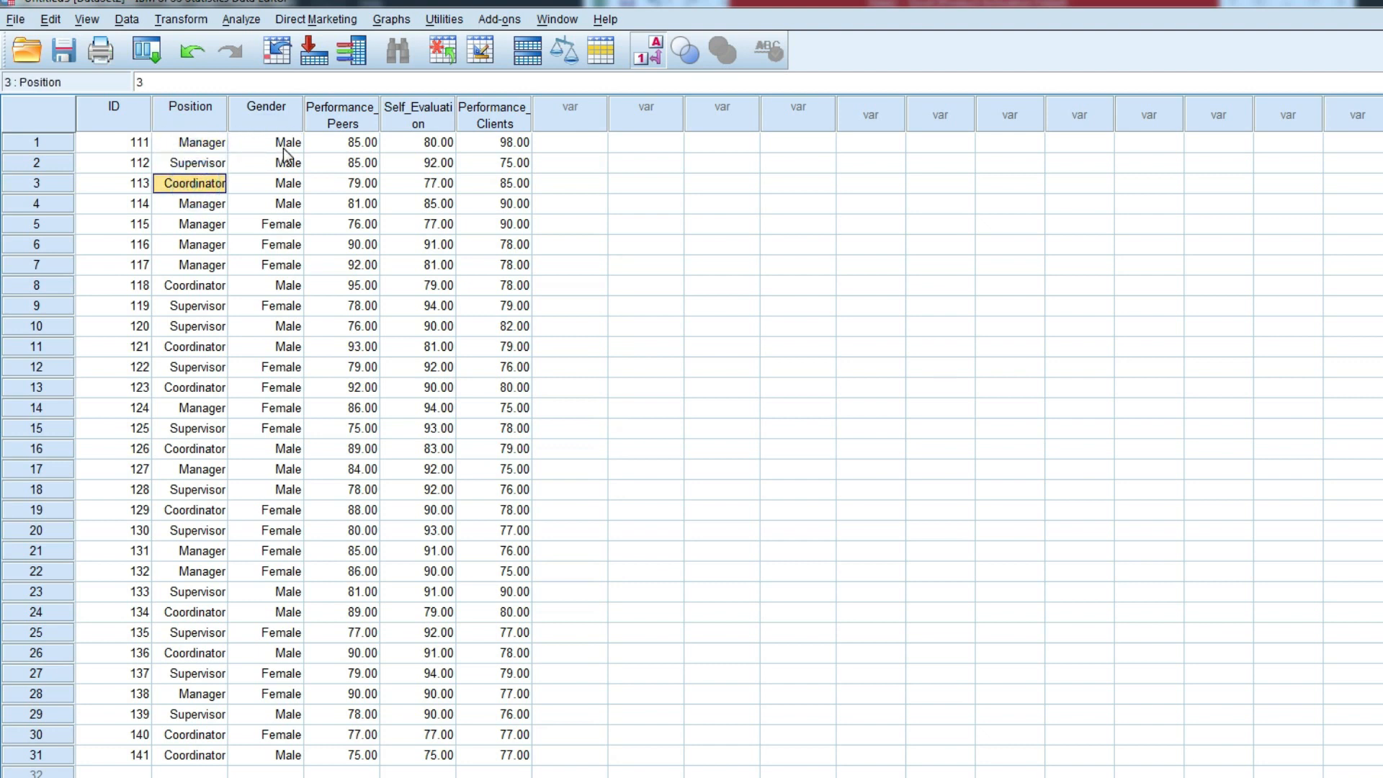
click(285, 144)
click(278, 225)
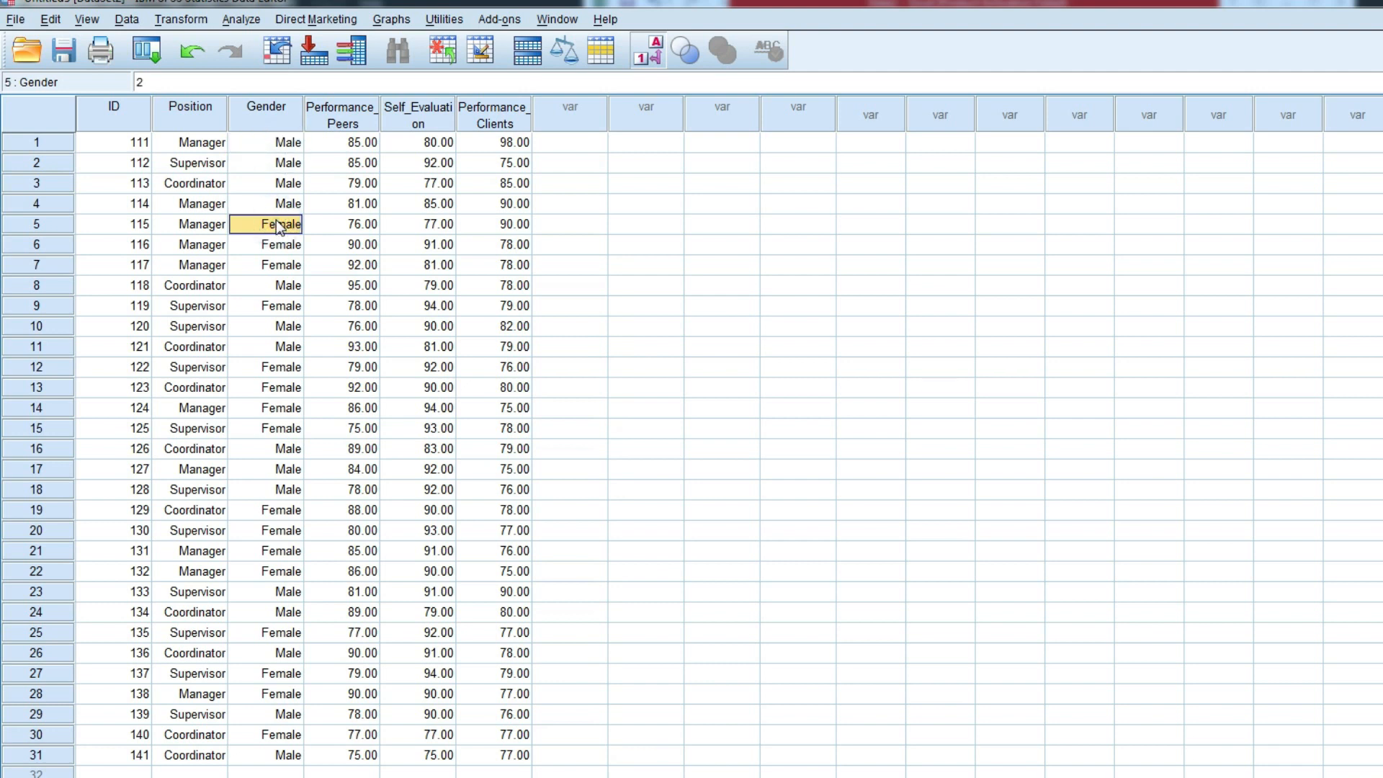
- Toggle the data display between numeric codes and value labels, leaving the value labels shown
click(651, 57)
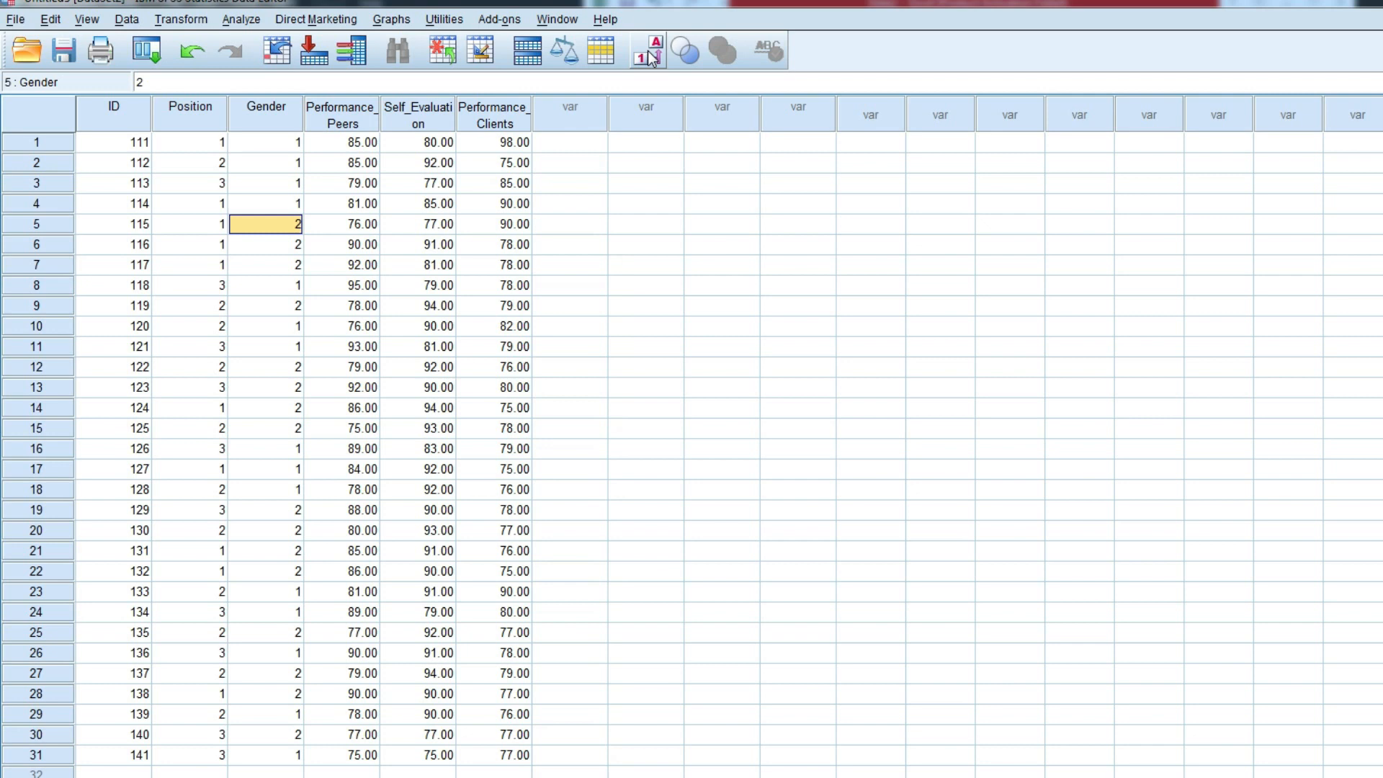
click(651, 57)
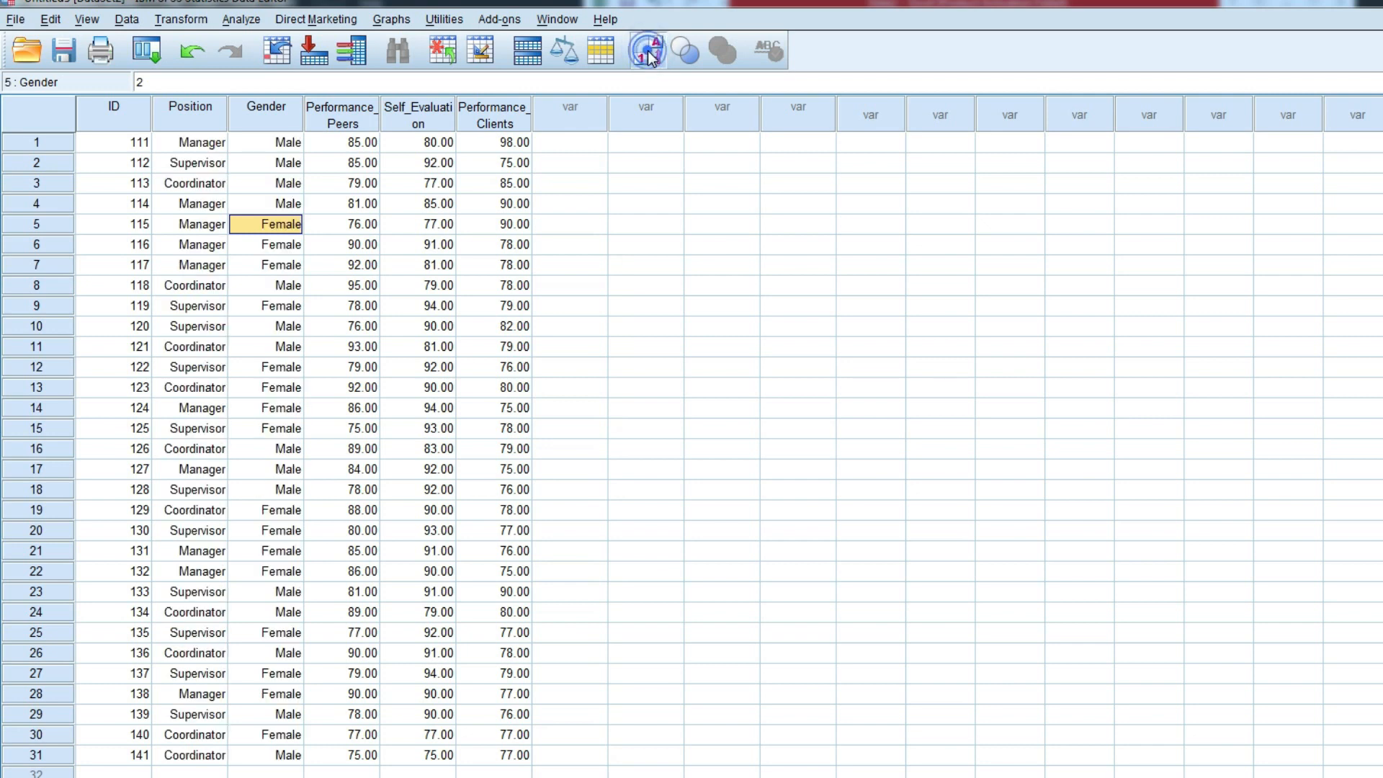
click(650, 57)
click(651, 57)
click(626, 262)
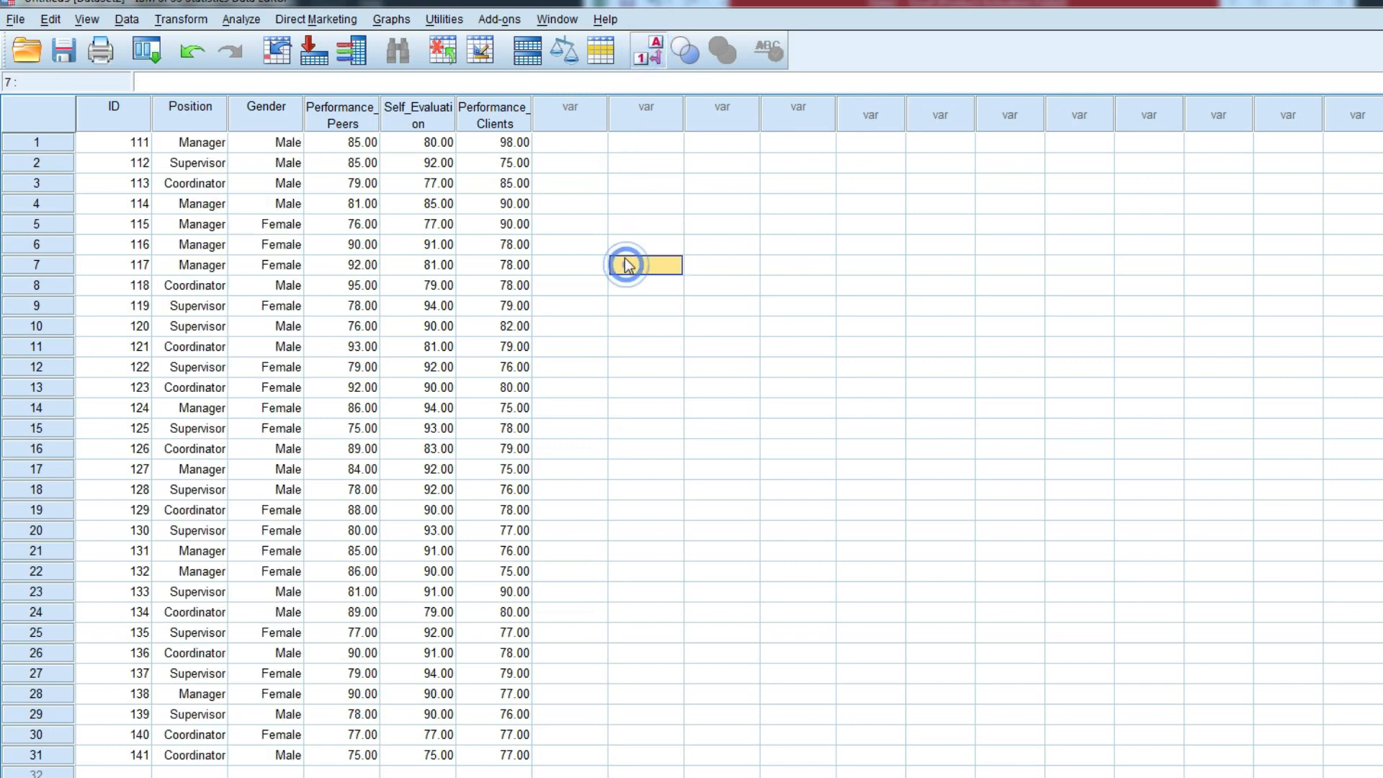
click(614, 401)
click(617, 366)
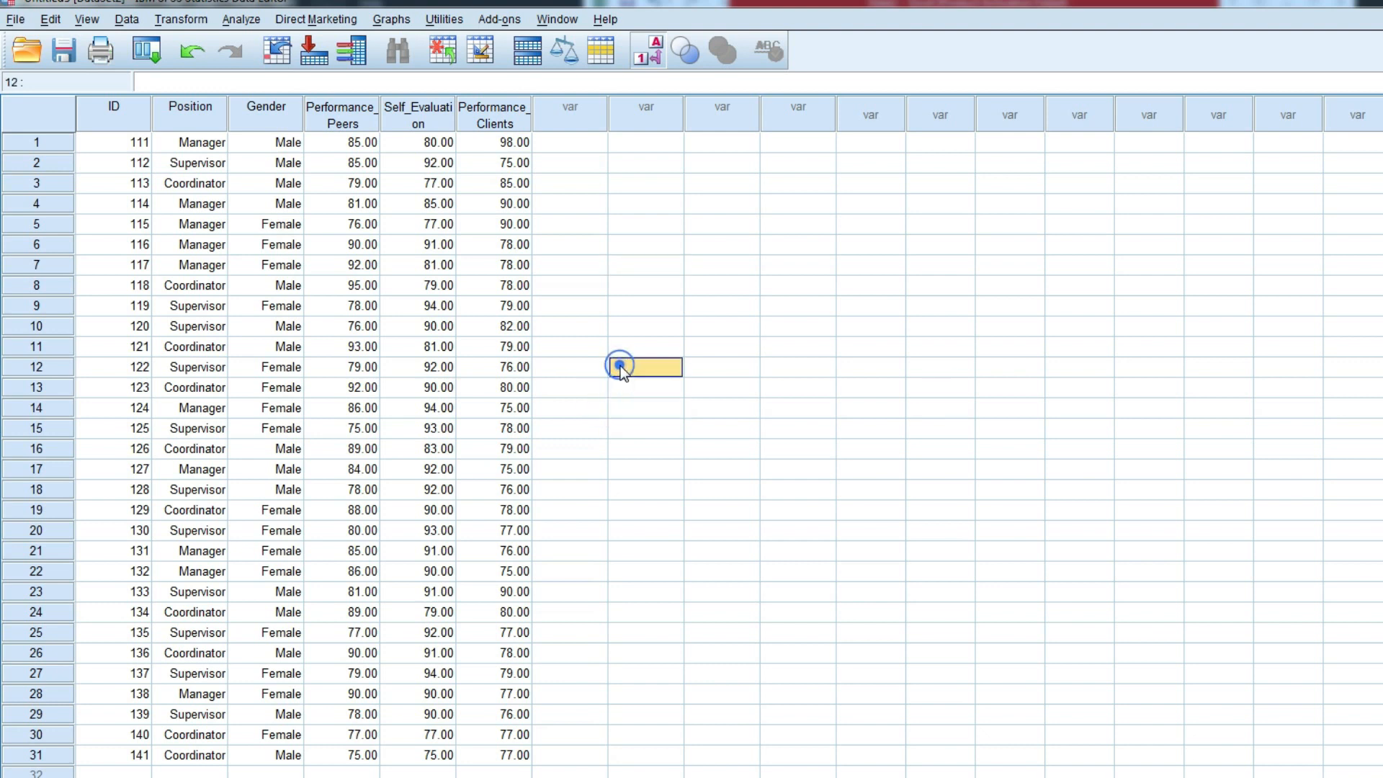
click(563, 345)
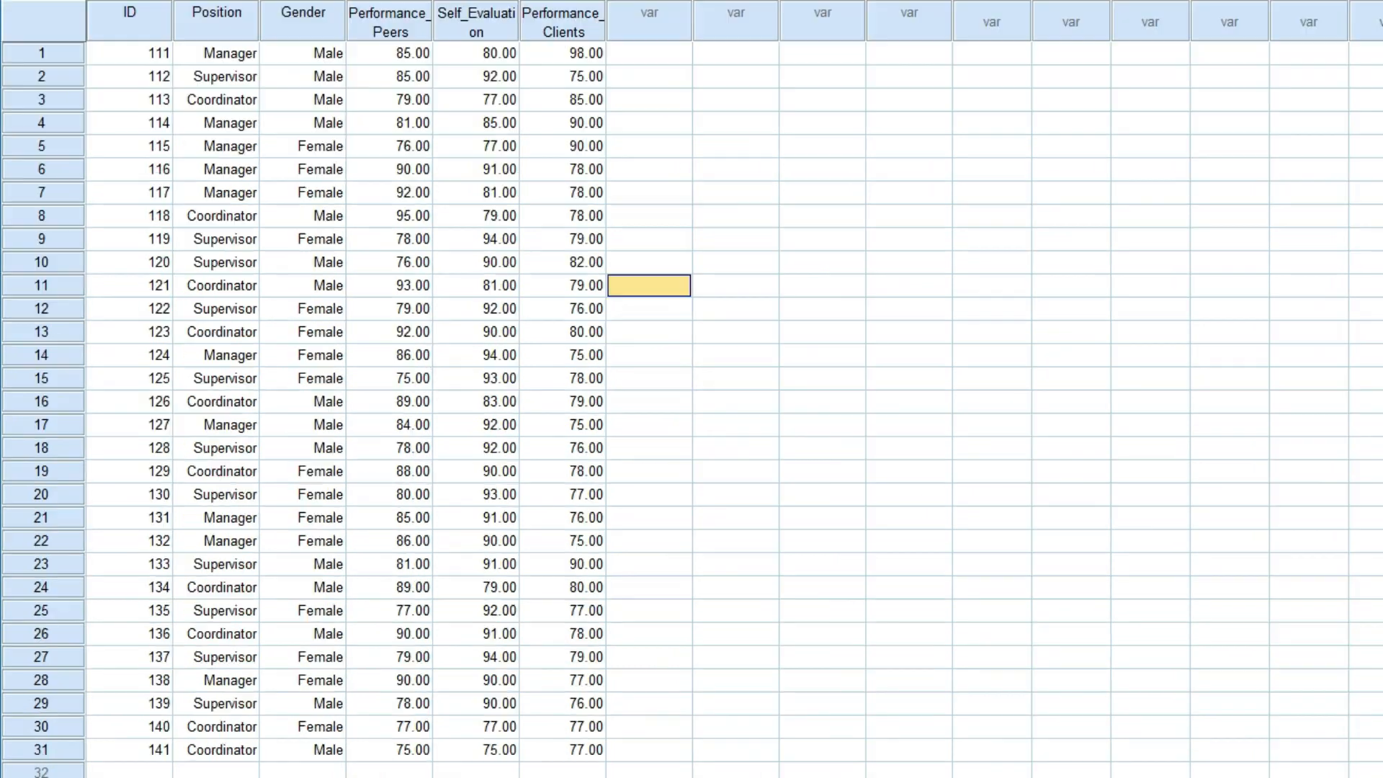
- Set up an Explore analysis with peer performance, self evaluation and client performance as the dependent variables
click(244, 20)
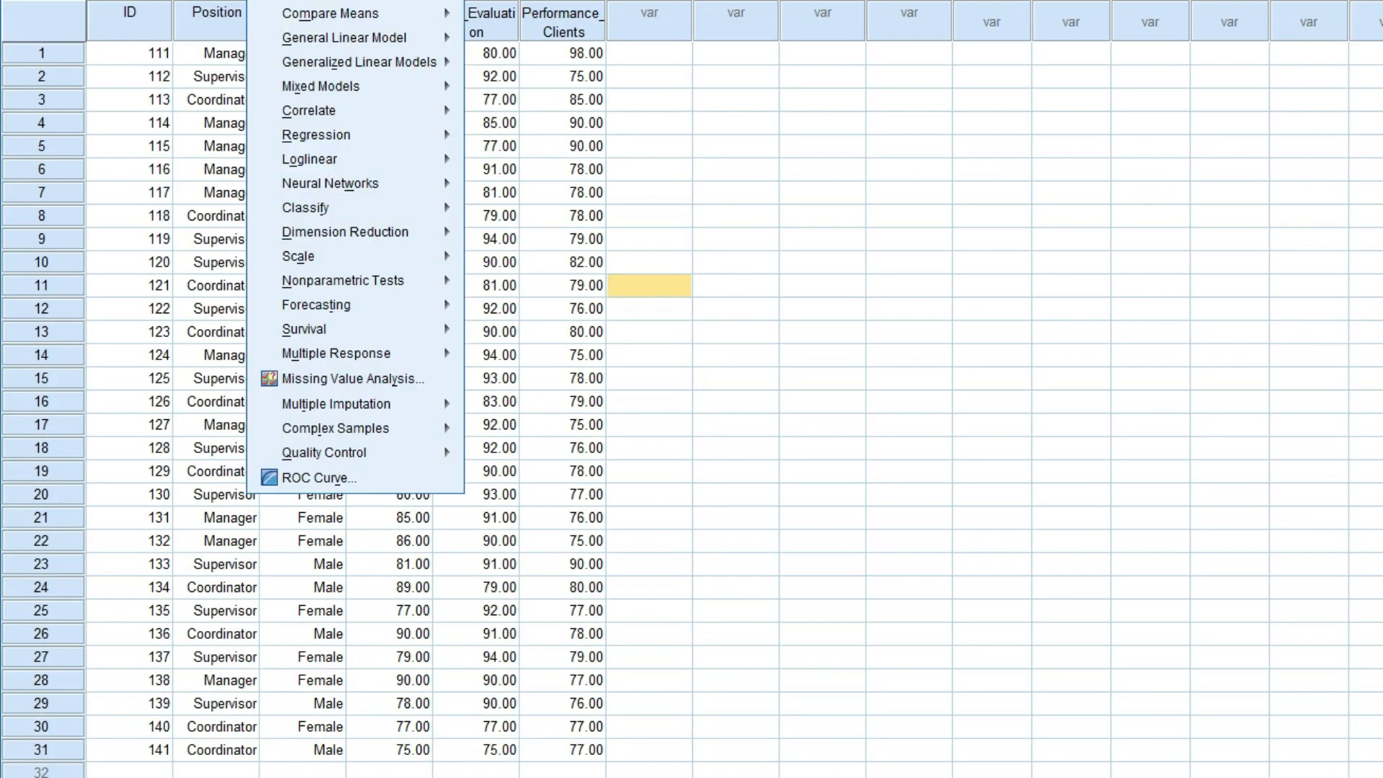
mouse_move(345, 0)
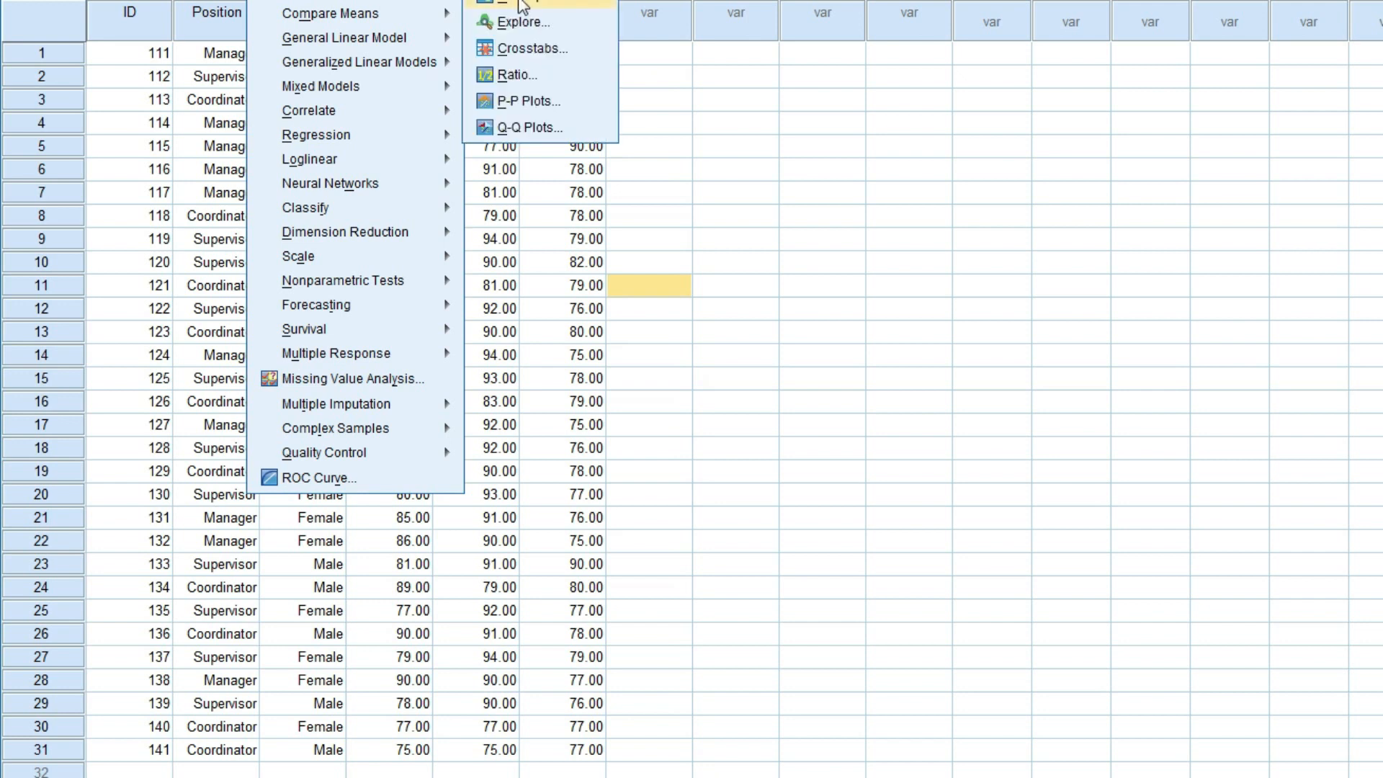
click(528, 24)
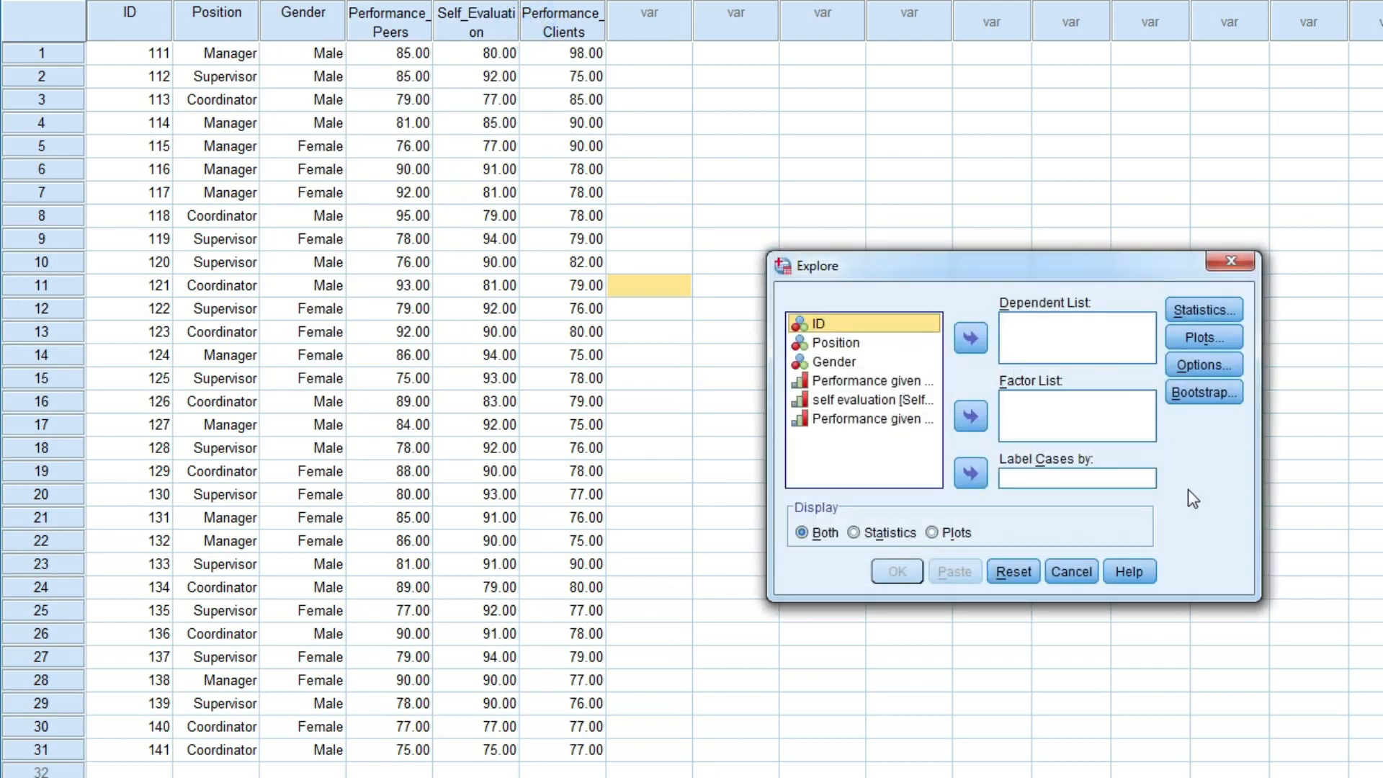
click(892, 382)
click(968, 340)
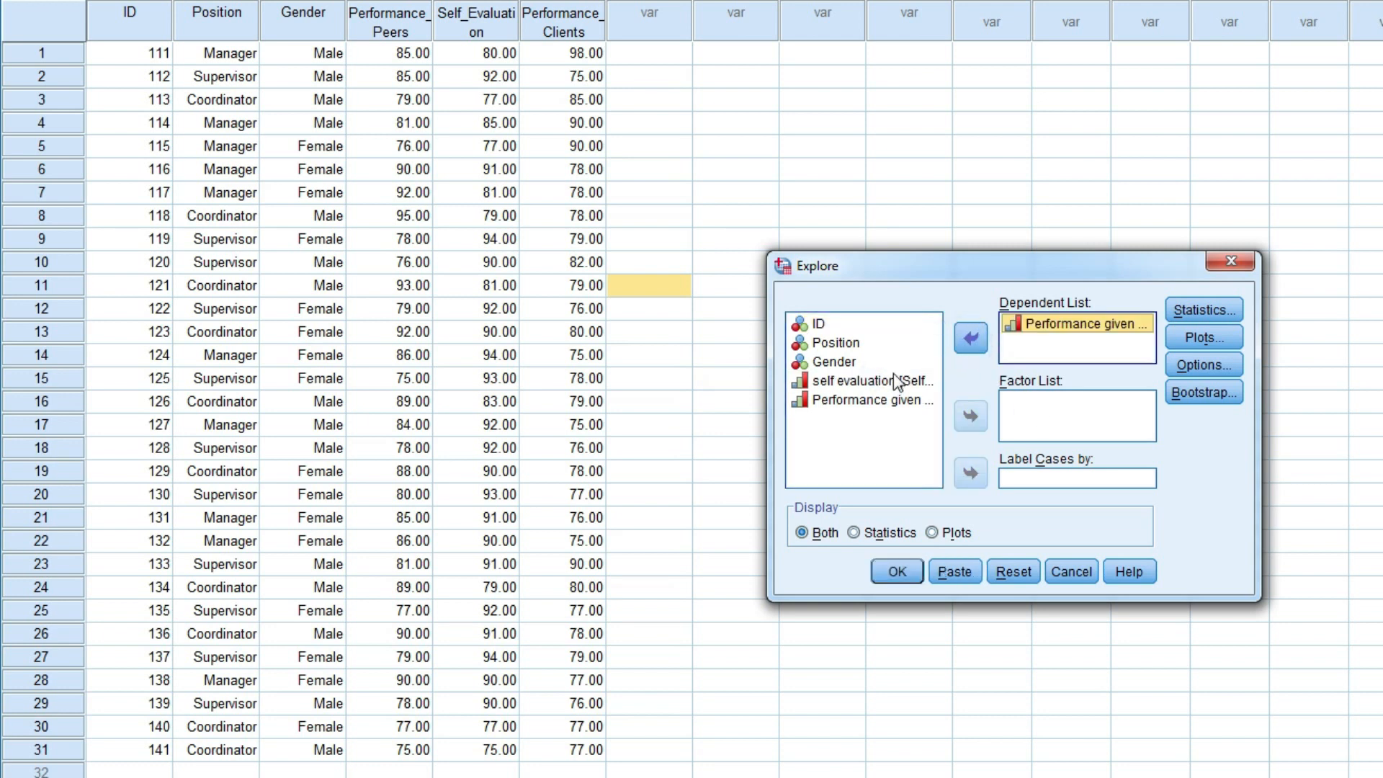
click(895, 381)
click(971, 338)
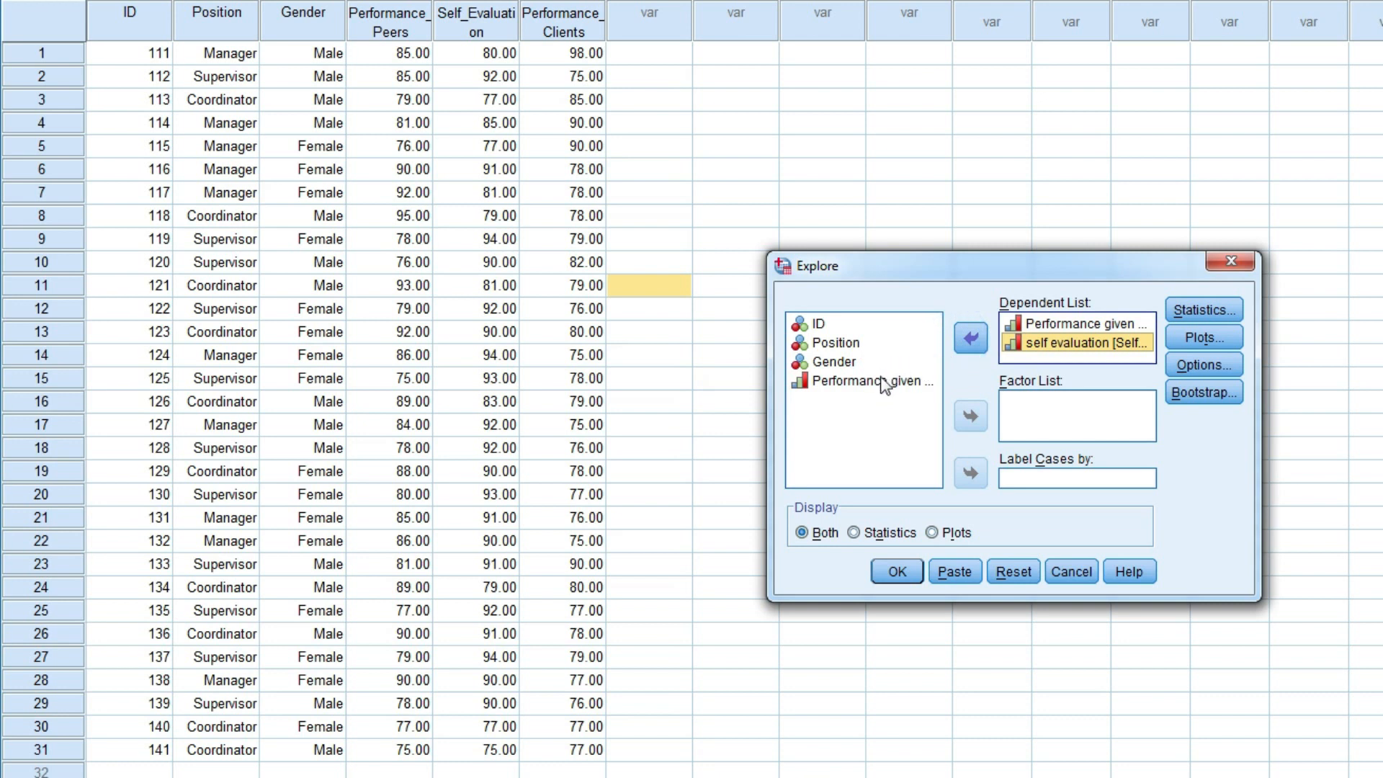
click(890, 380)
click(962, 343)
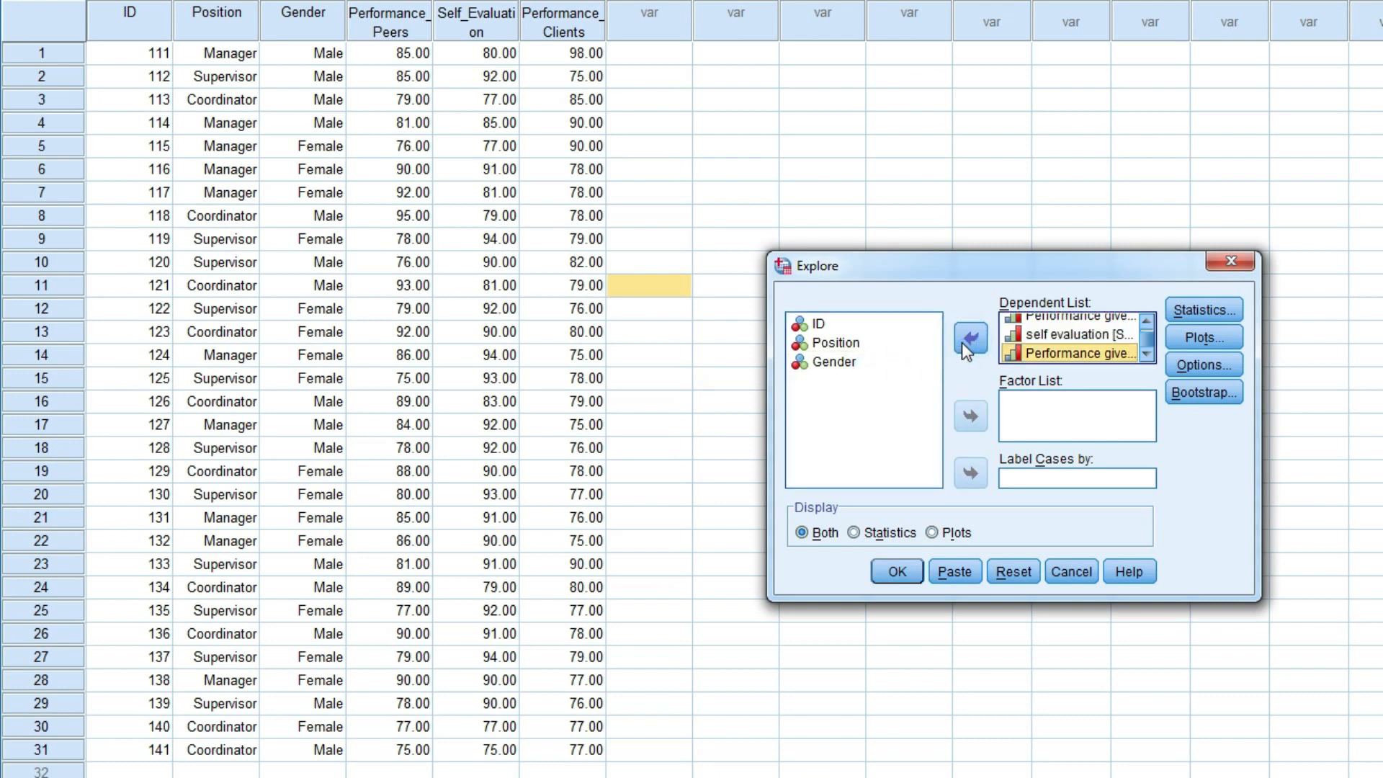
- Use Position as the Explore factor and keep Descriptives with a 95% confidence interval for the mean
click(844, 340)
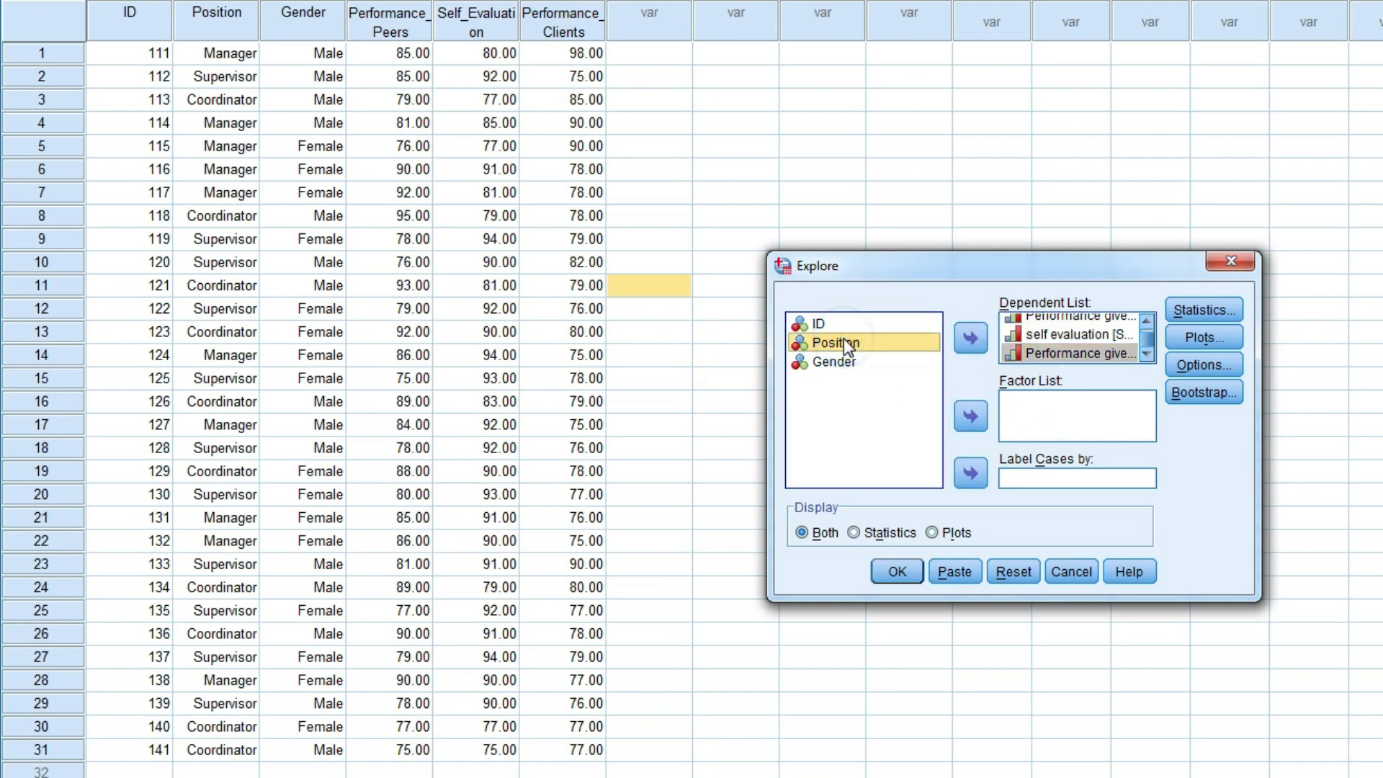
click(970, 418)
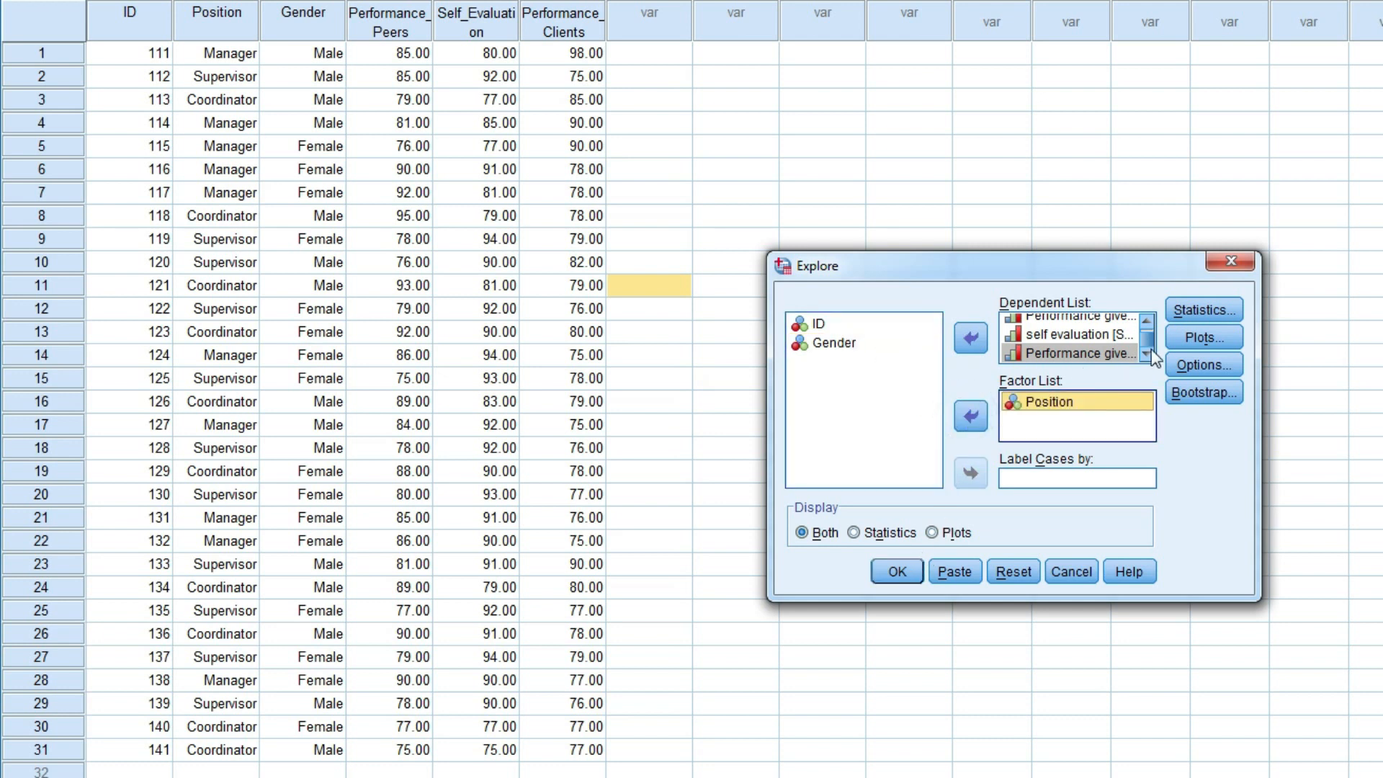
click(1189, 311)
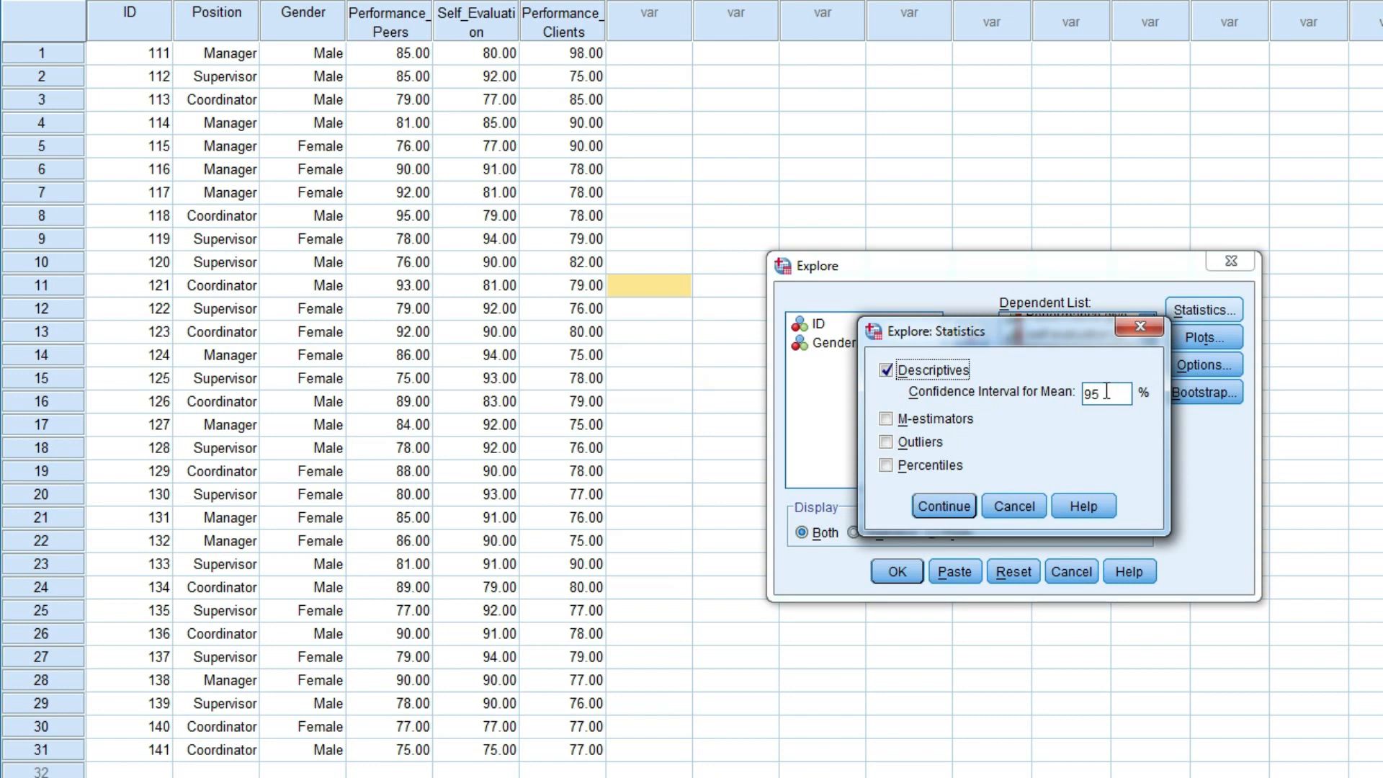
click(946, 504)
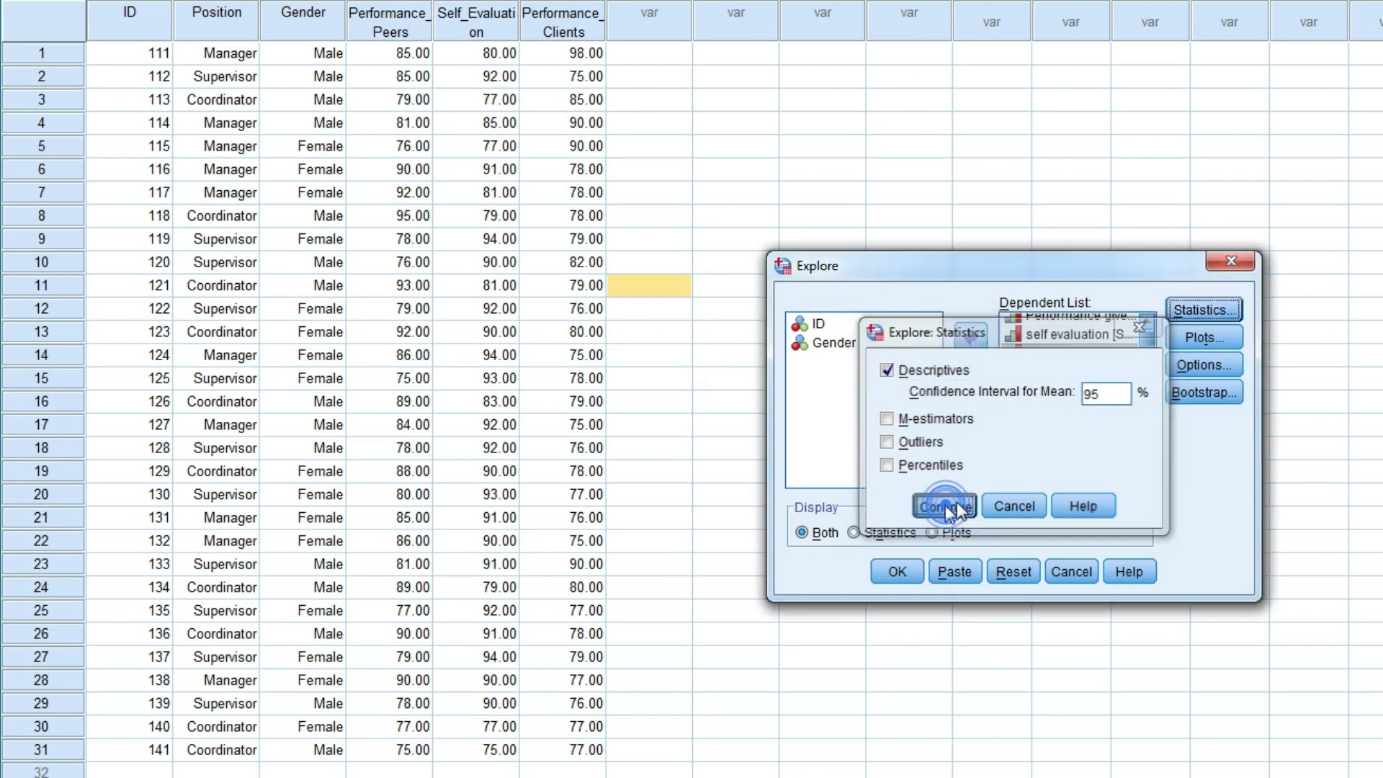
- Request histograms instead of stem-and-leaf plots, include normality plots with tests, and run the Explore analysis
click(1186, 340)
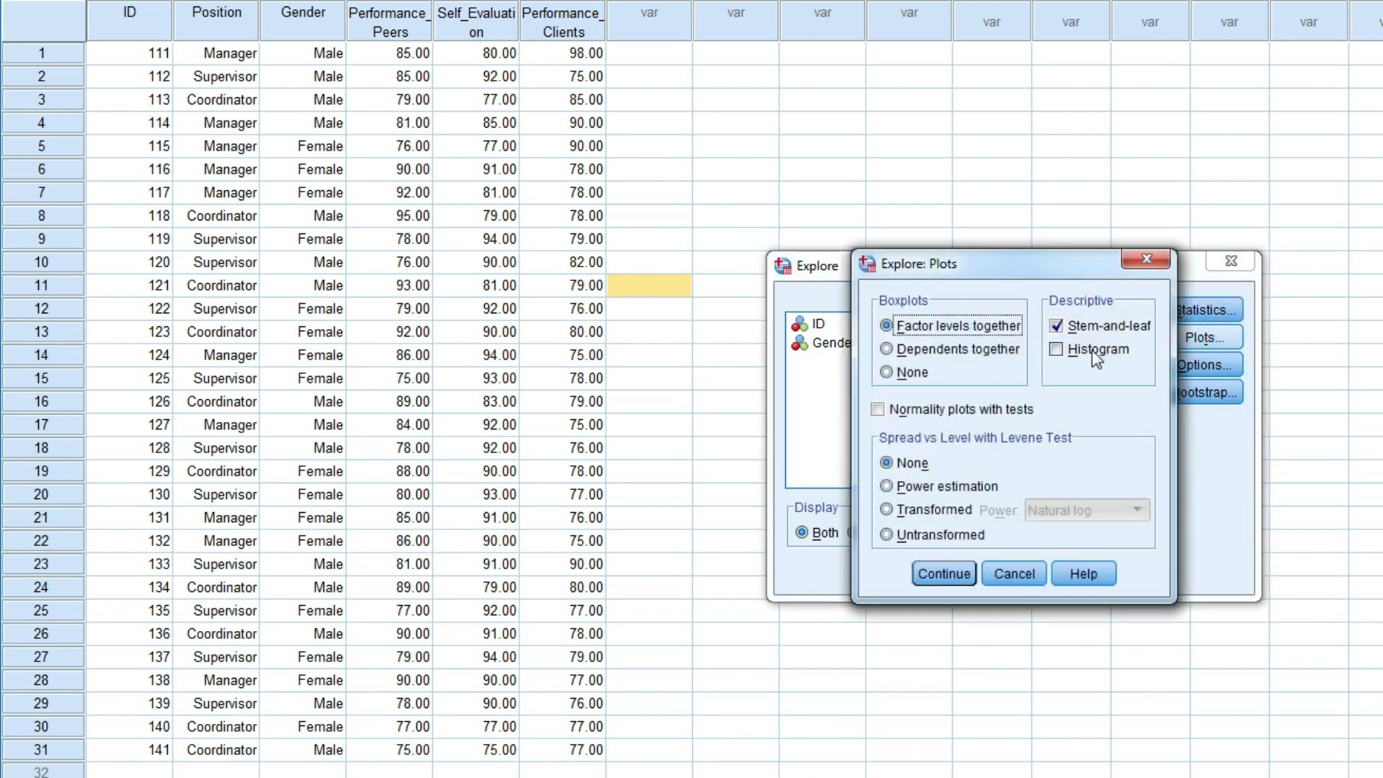
click(1056, 349)
click(1056, 327)
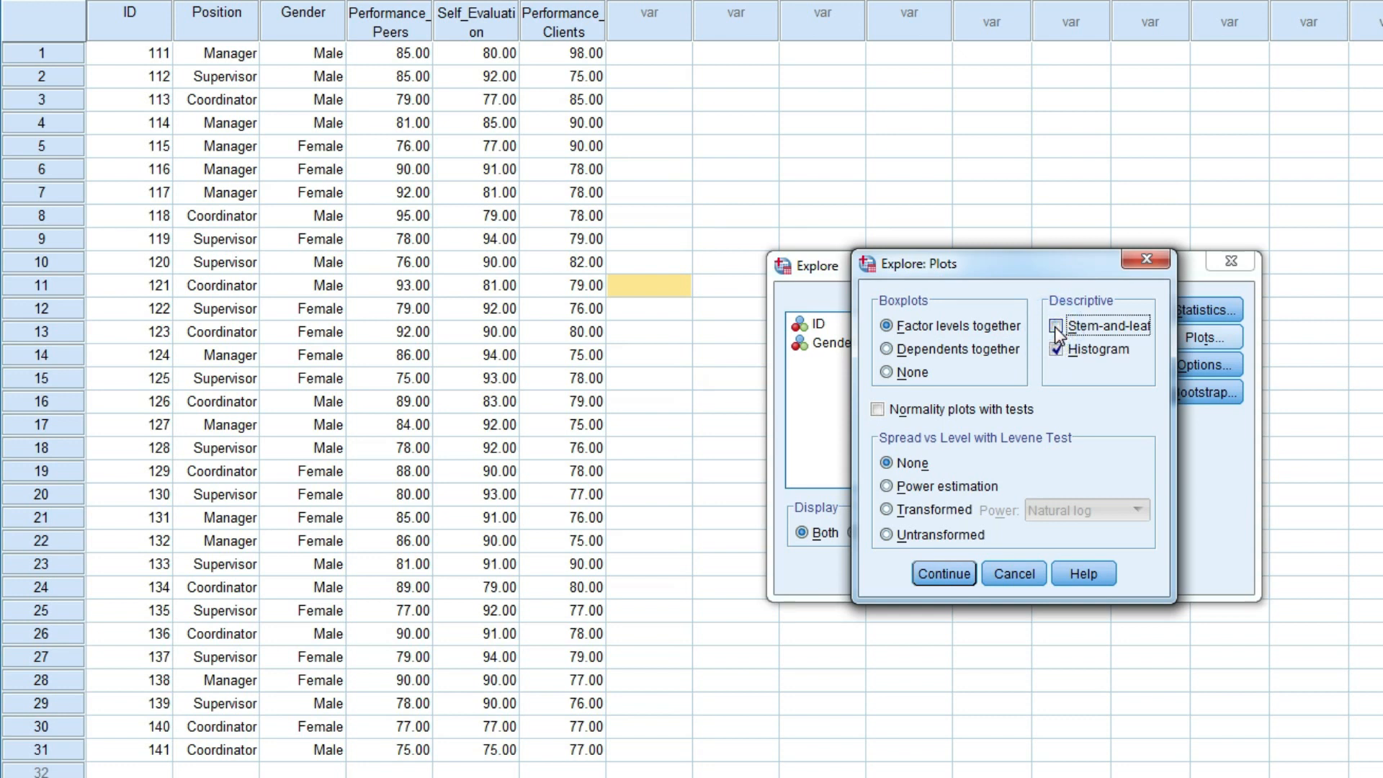
click(877, 411)
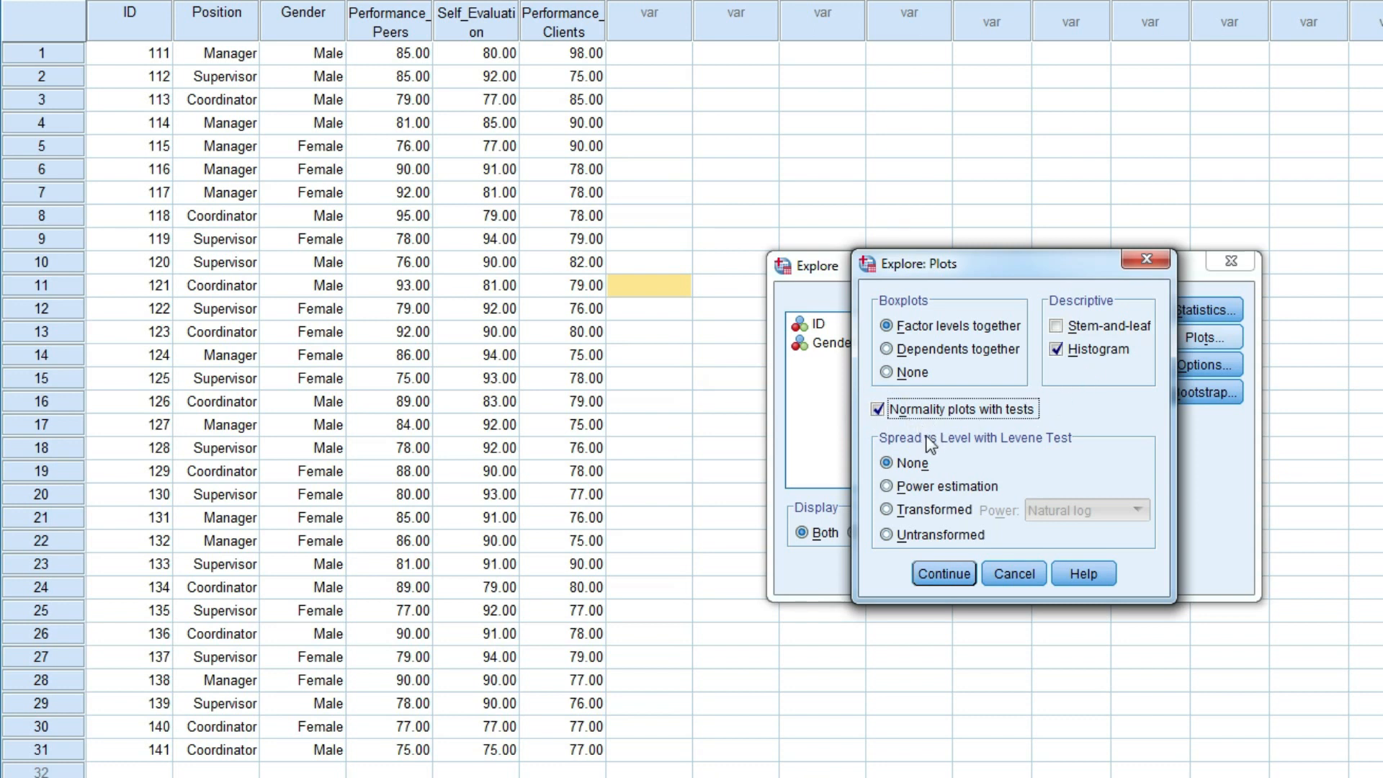
click(946, 573)
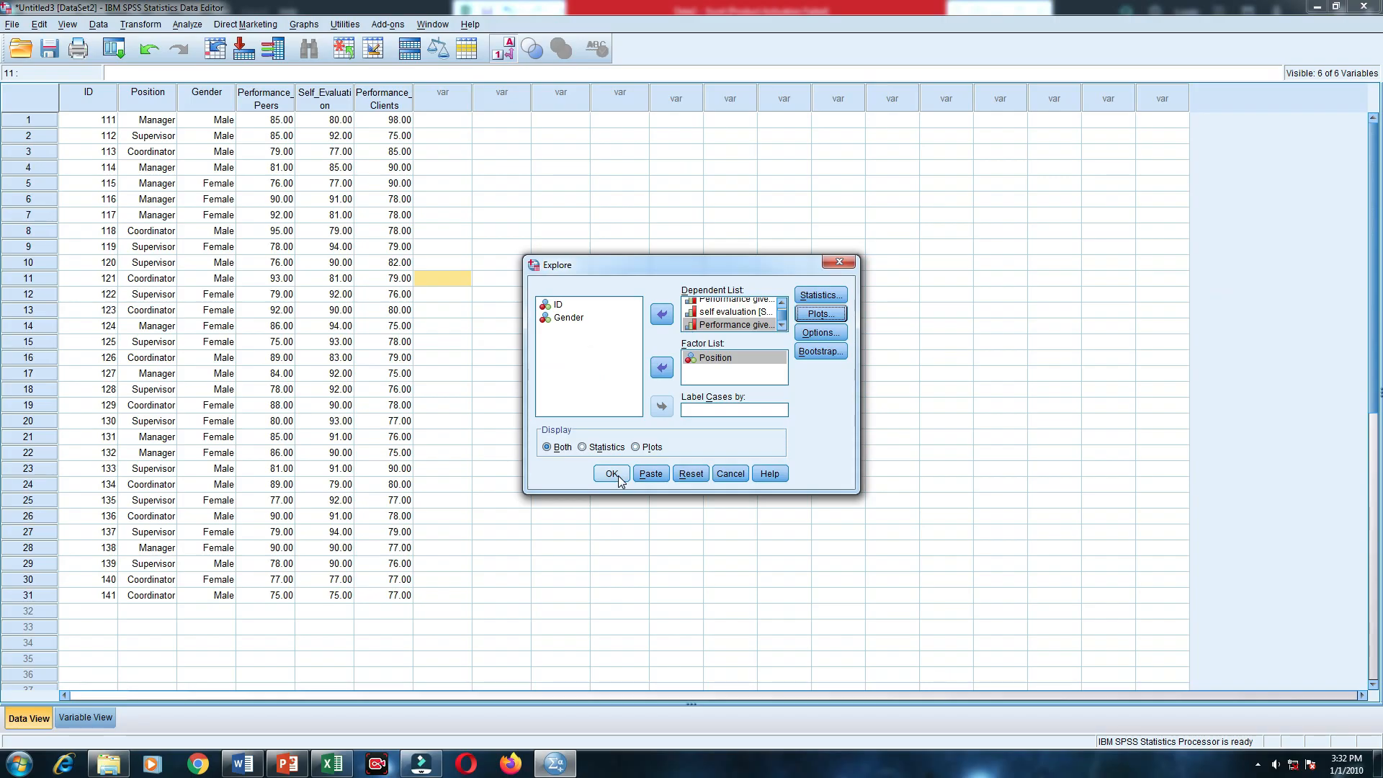
click(612, 474)
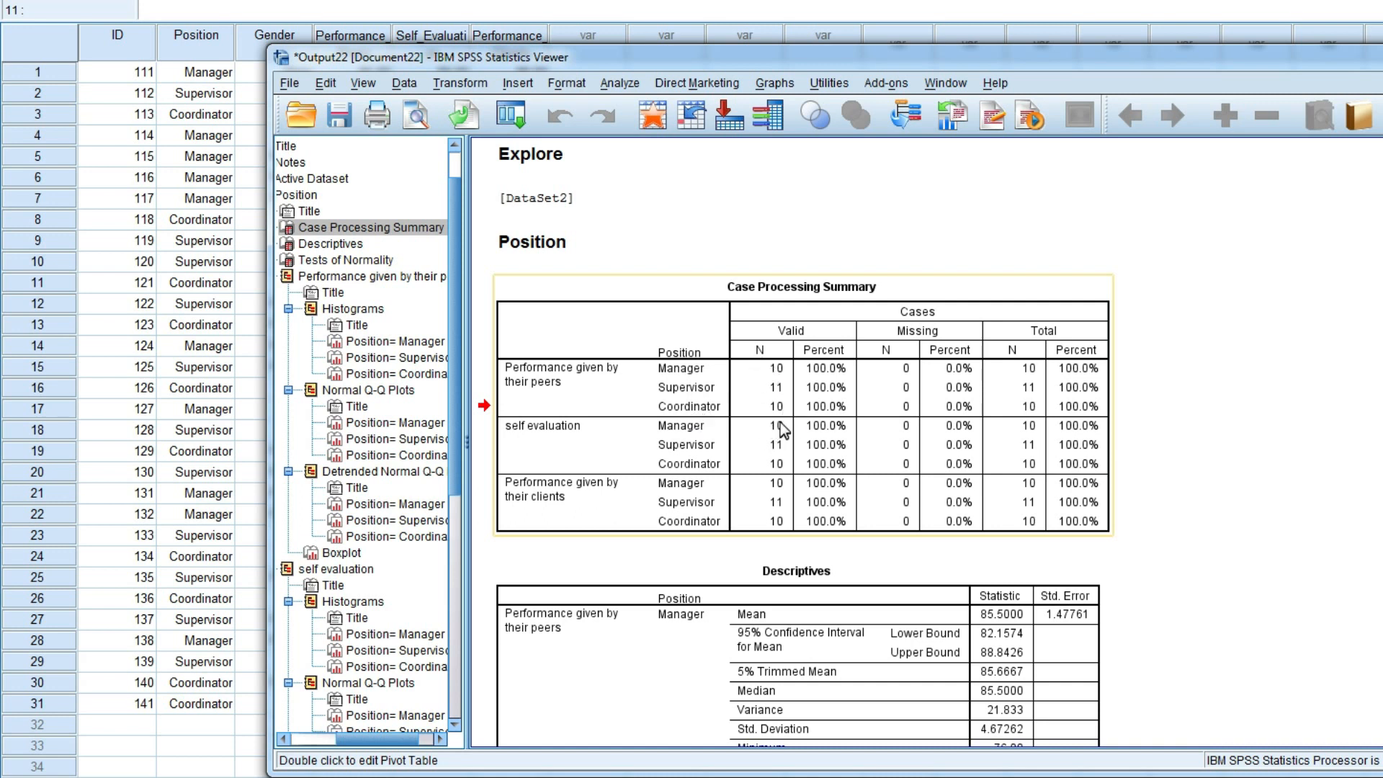
- Examine the Explore output from the Case Processing Summary through Descriptives to the Tests of Normality table
click(1232, 420)
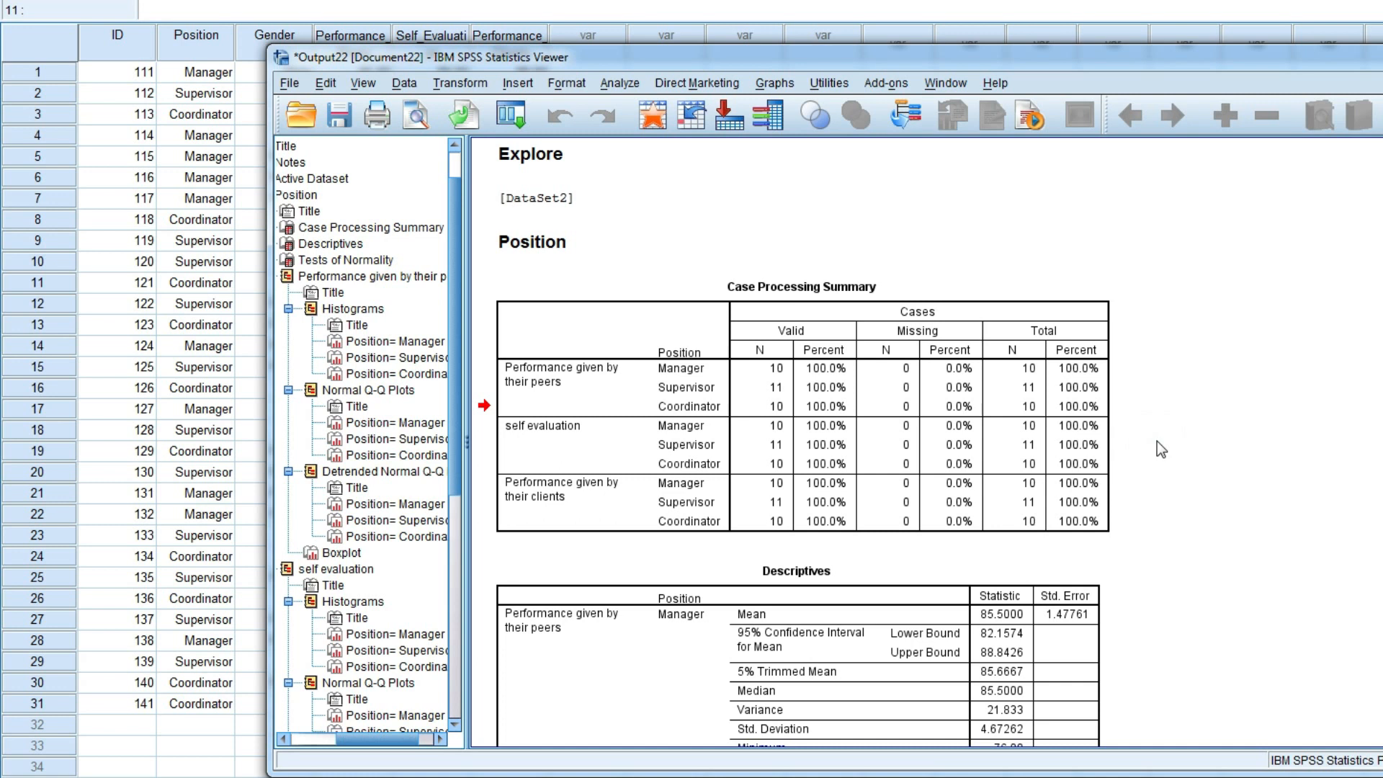
scroll(1157, 441, down, 20)
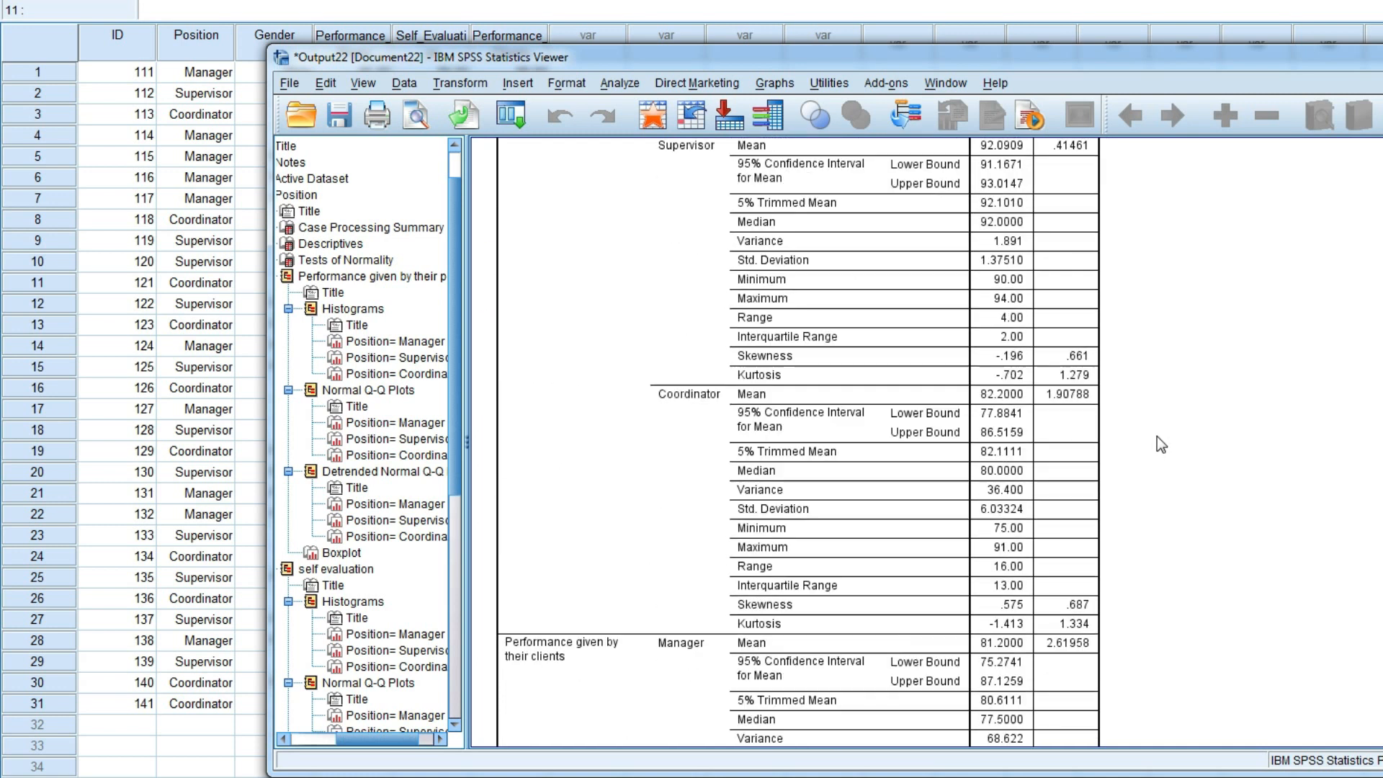
scroll(1157, 437, down, 12)
scroll(1163, 441, down, 9)
scroll(1163, 441, down, 2)
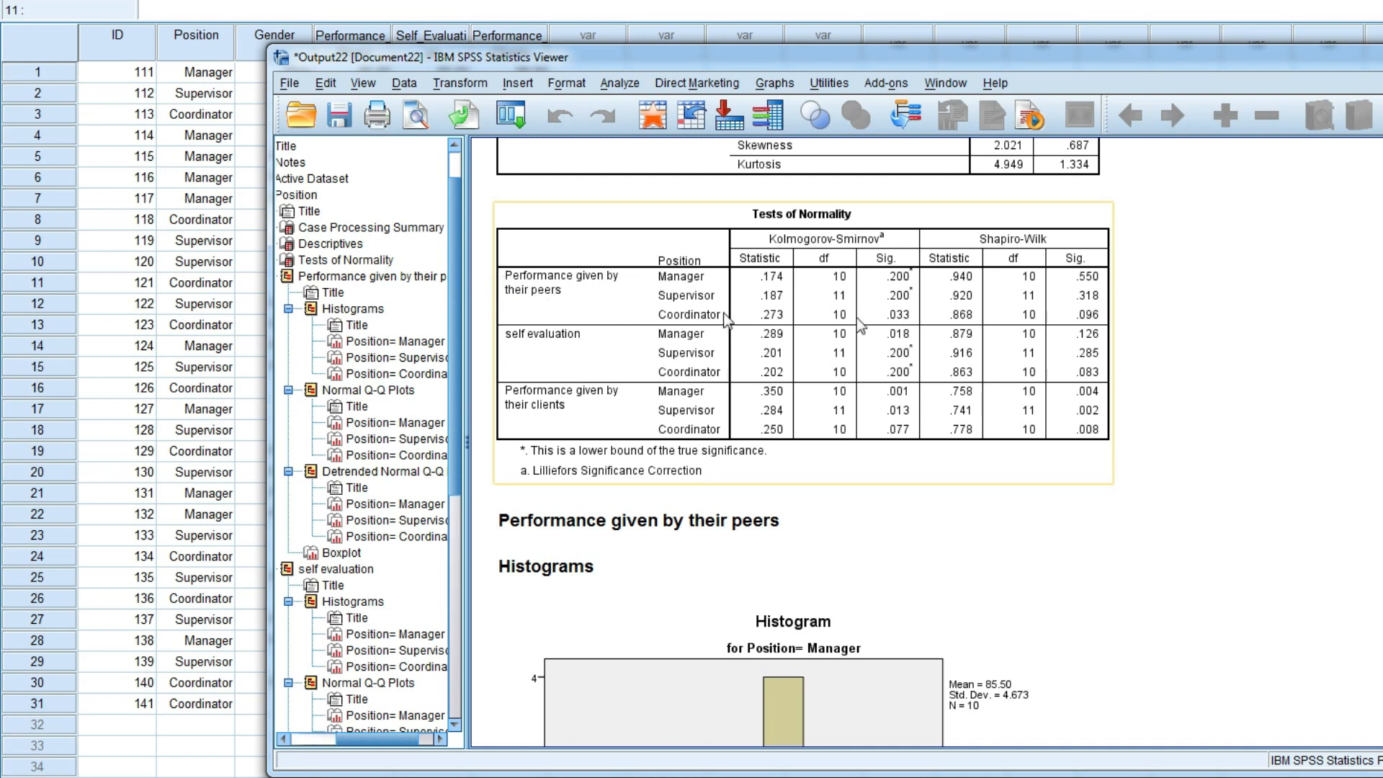
- Examine the significance values by position in the Tests of Normality table and the peer performance histograms
click(1139, 287)
click(1128, 406)
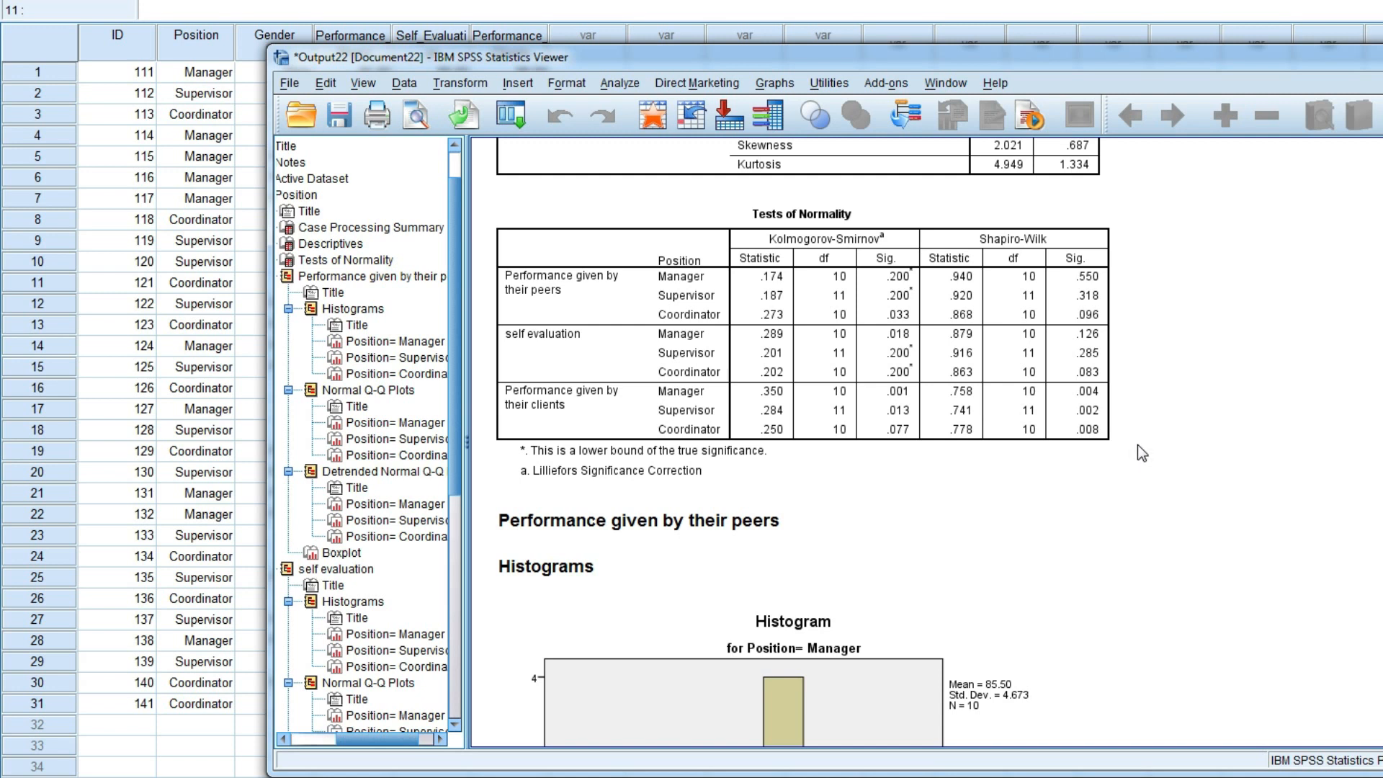
click(1075, 404)
click(1125, 420)
click(1075, 393)
scroll(1211, 447, down, 15)
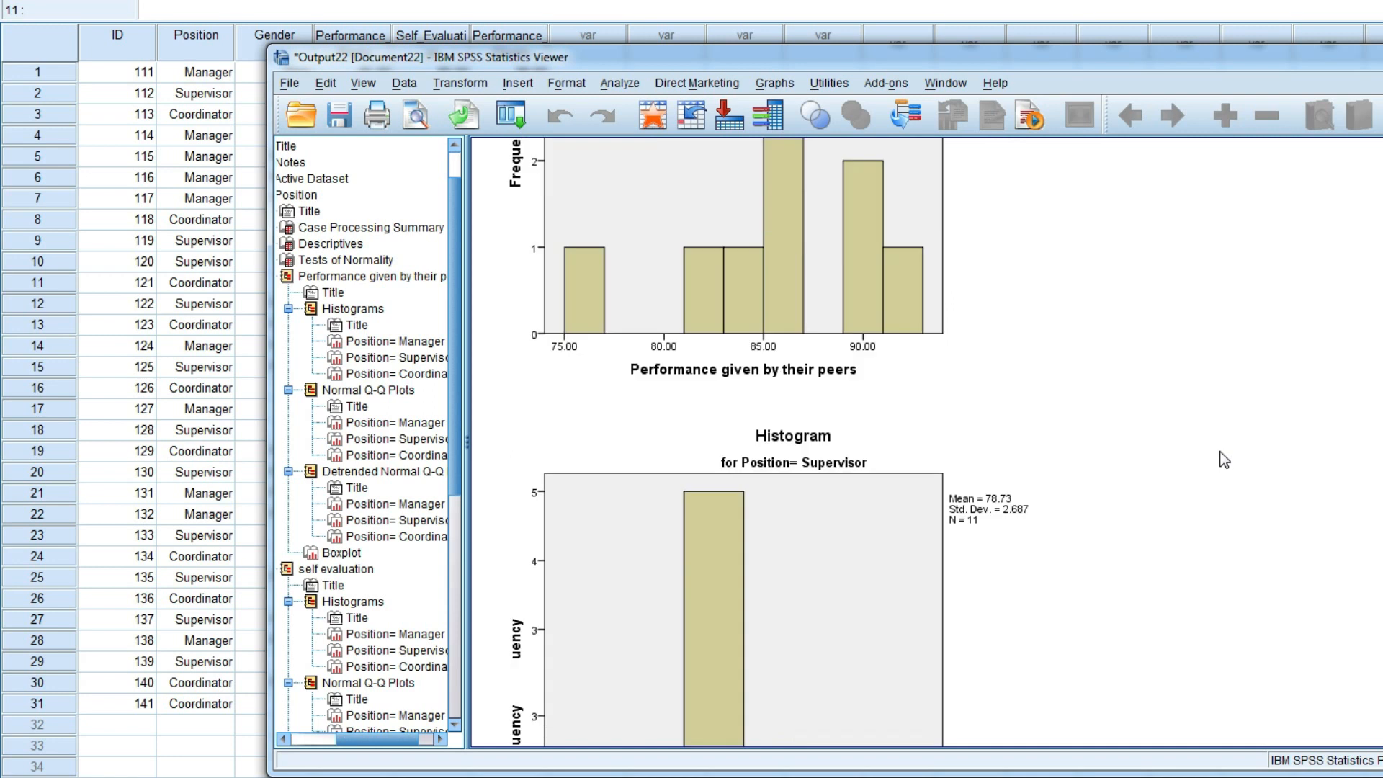
scroll(1224, 460, down, 5)
scroll(1220, 454, up, 10)
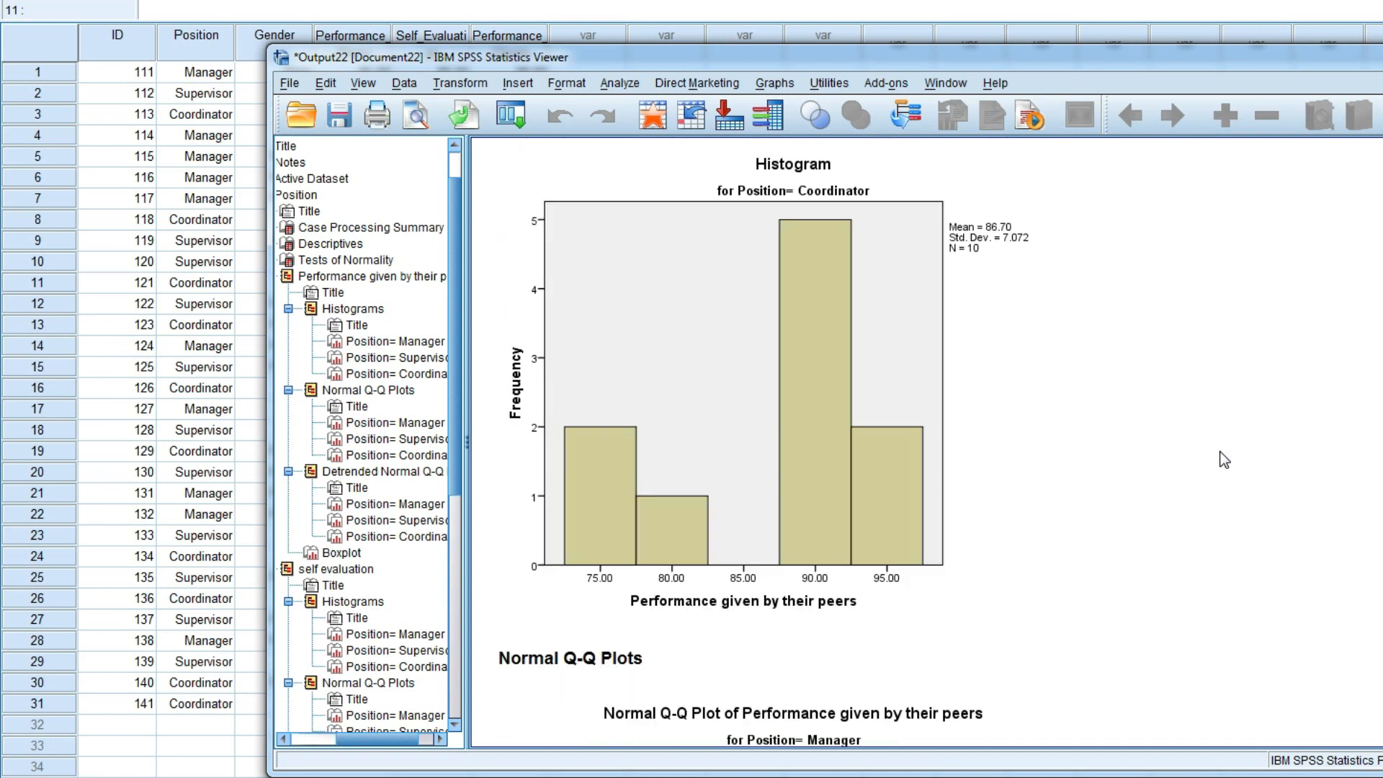
scroll(1218, 454, up, 10)
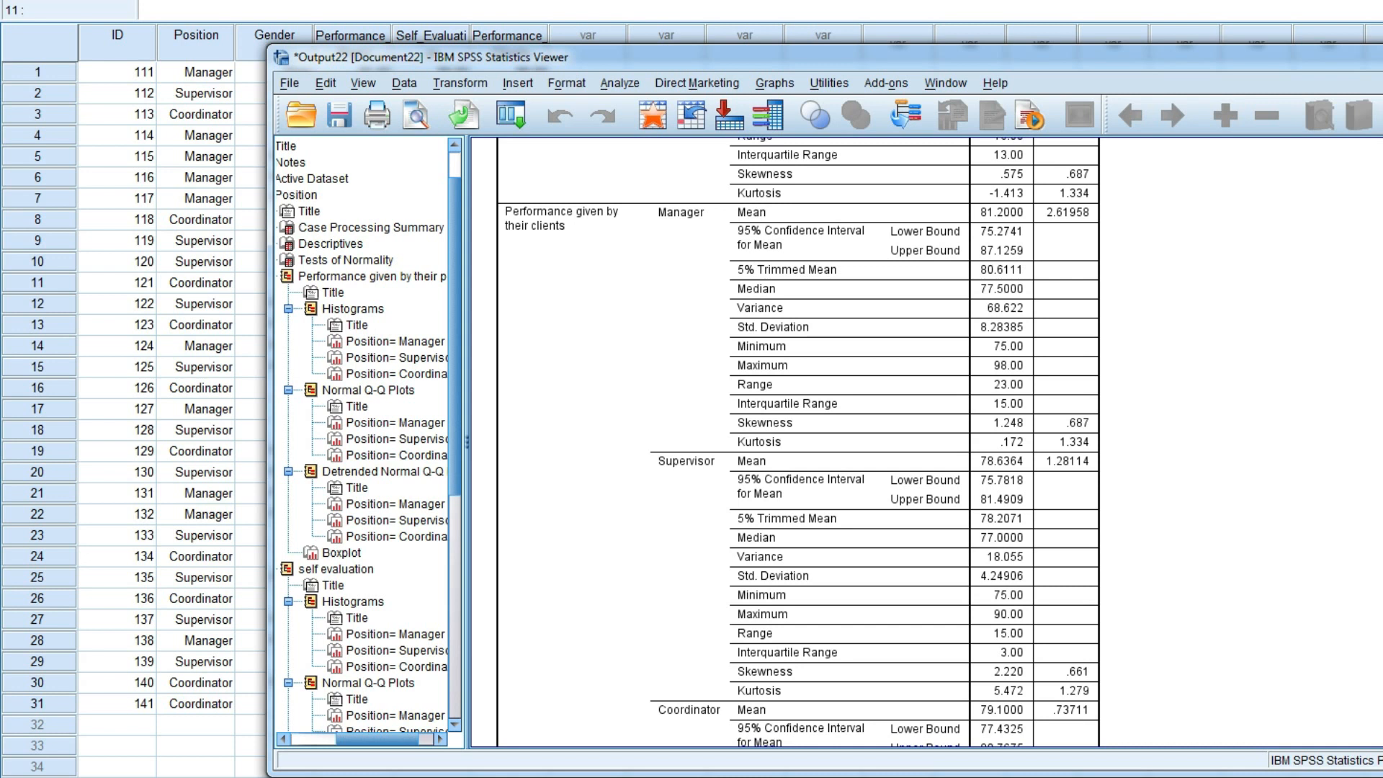
- Close the Explore output and switch to the Sample document in Word
key(alt+F4)
click(910, 444)
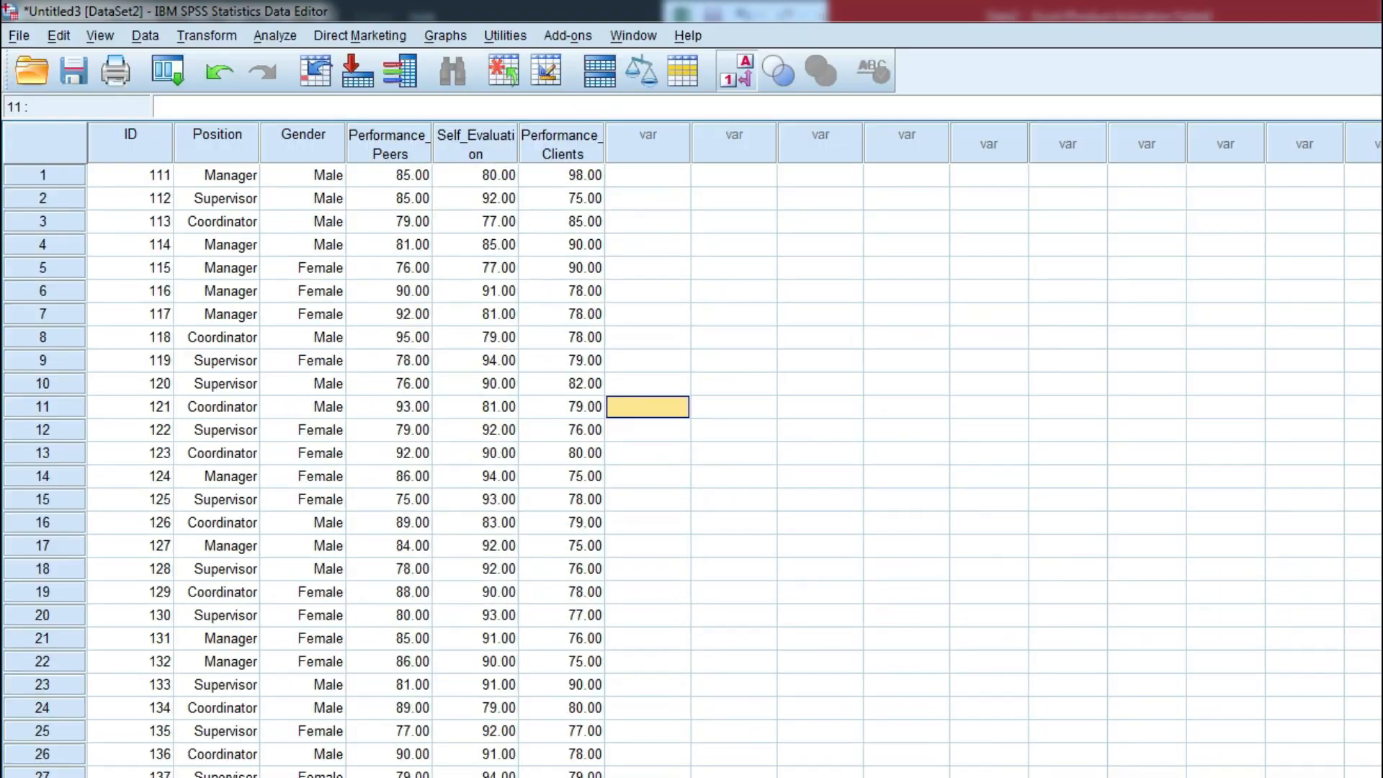
click(226, 776)
click(288, 720)
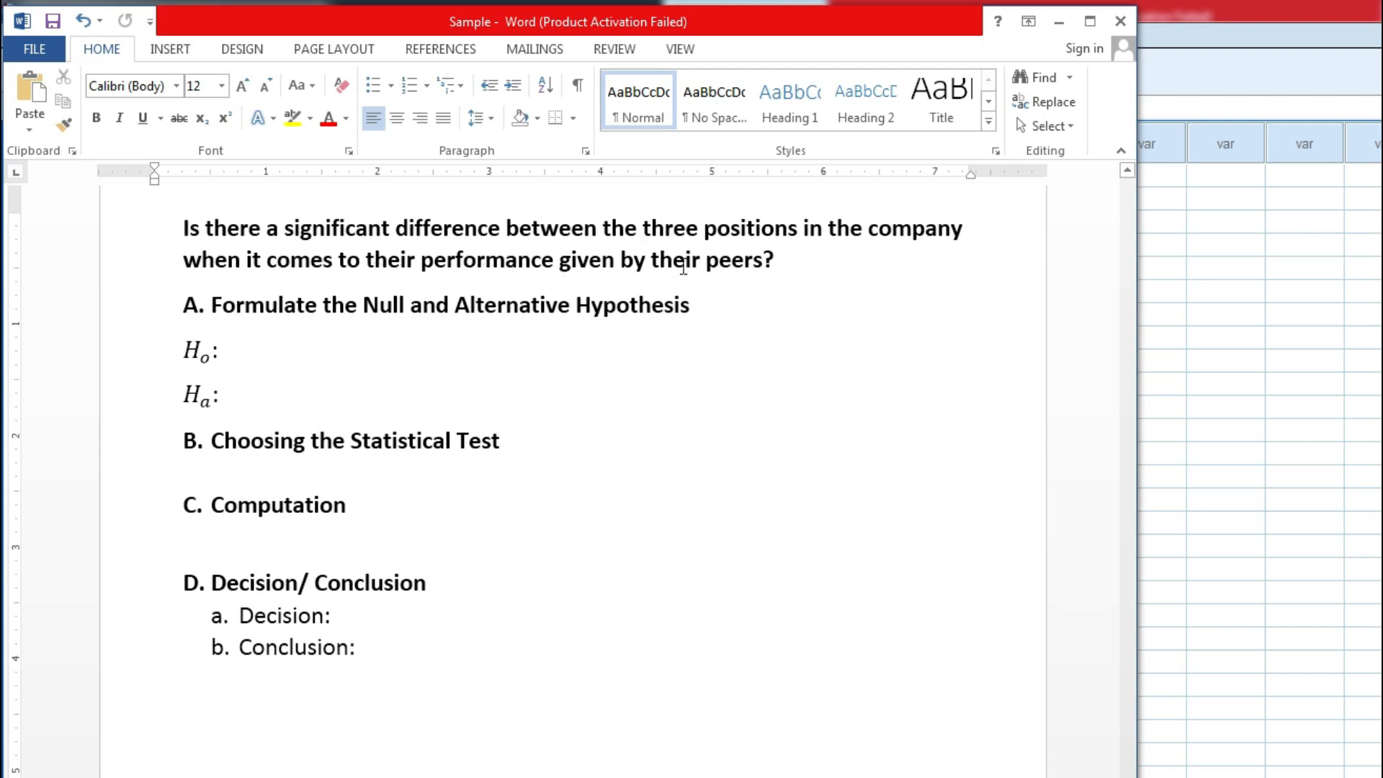
- Enter the null hypothesis "There is no significant difference between the three positions in the company when it comes to their performance given by their peers."
click(371, 345)
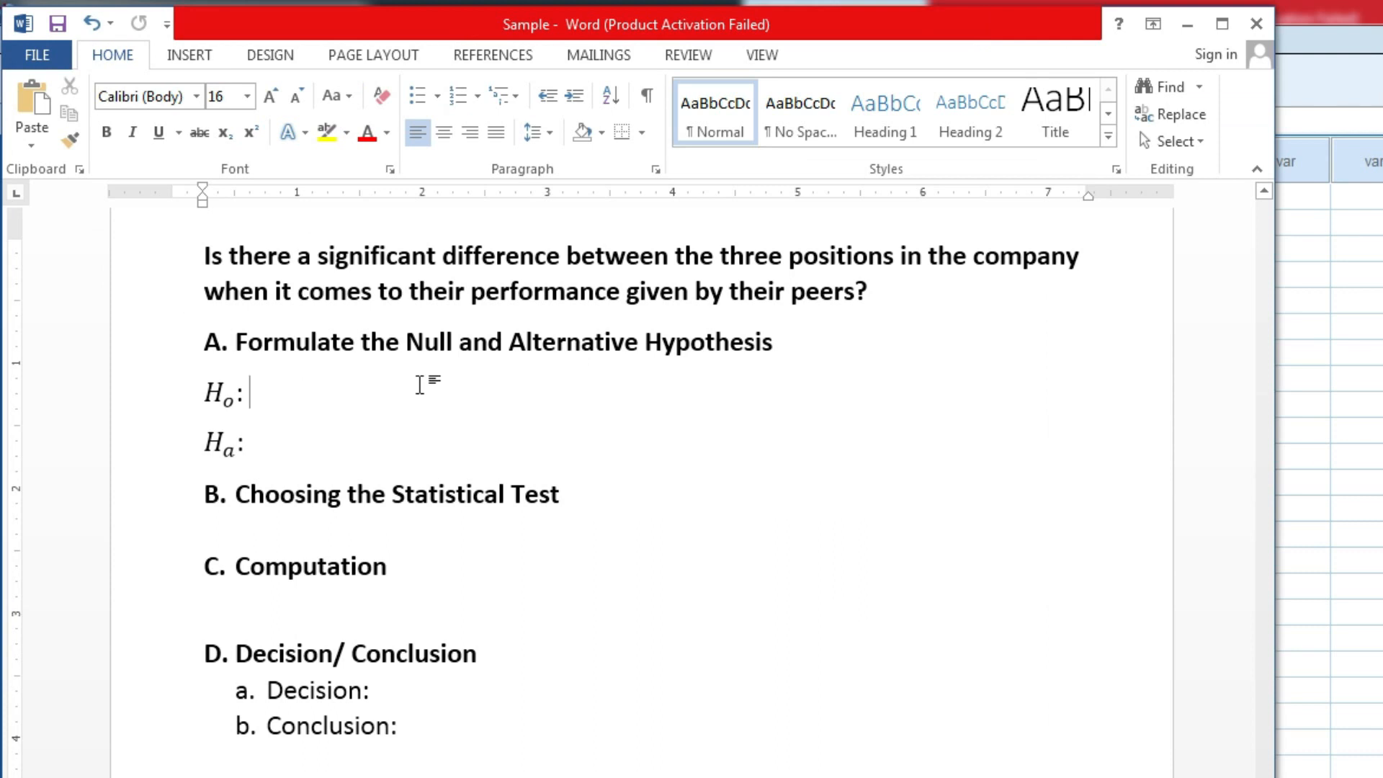
click(315, 398)
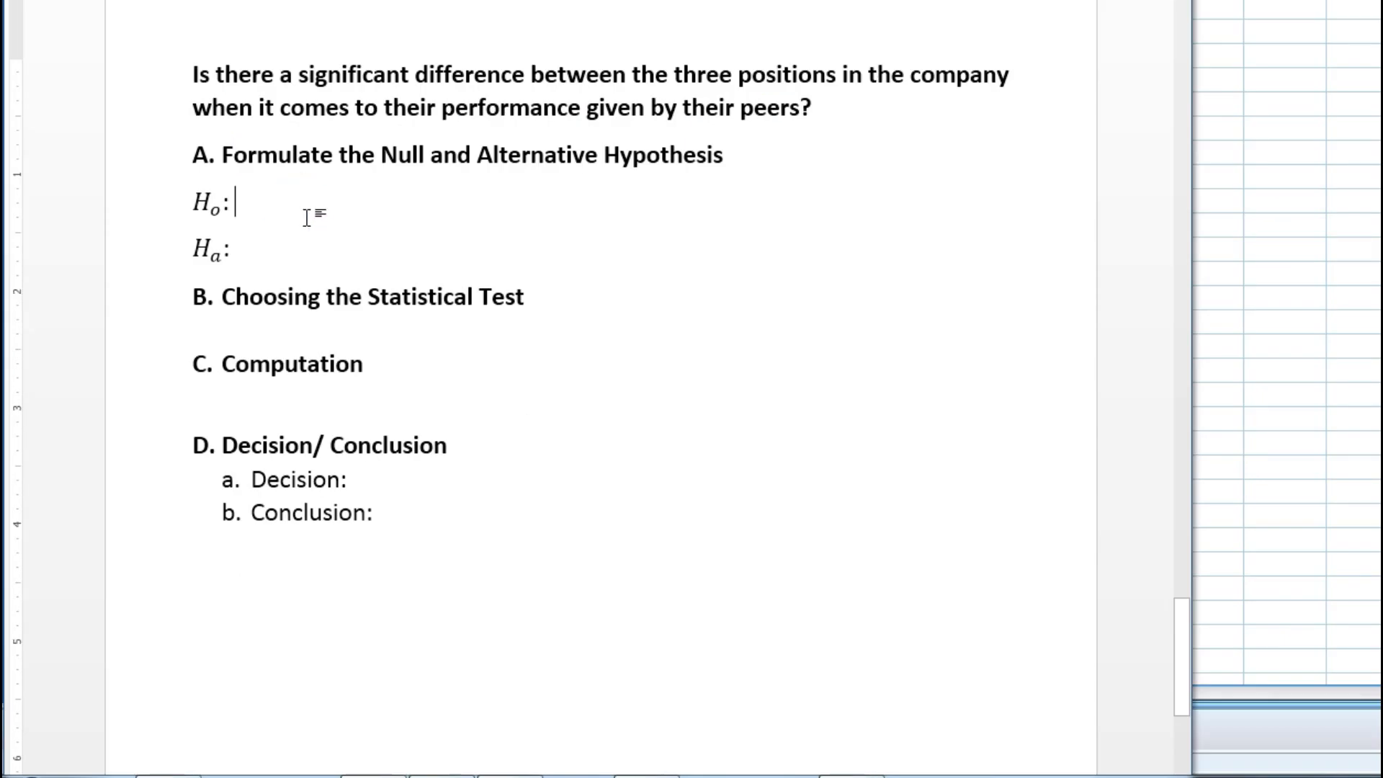
text(There is no significant difference between the three positions in the company when it comes to their performance given by their peers)
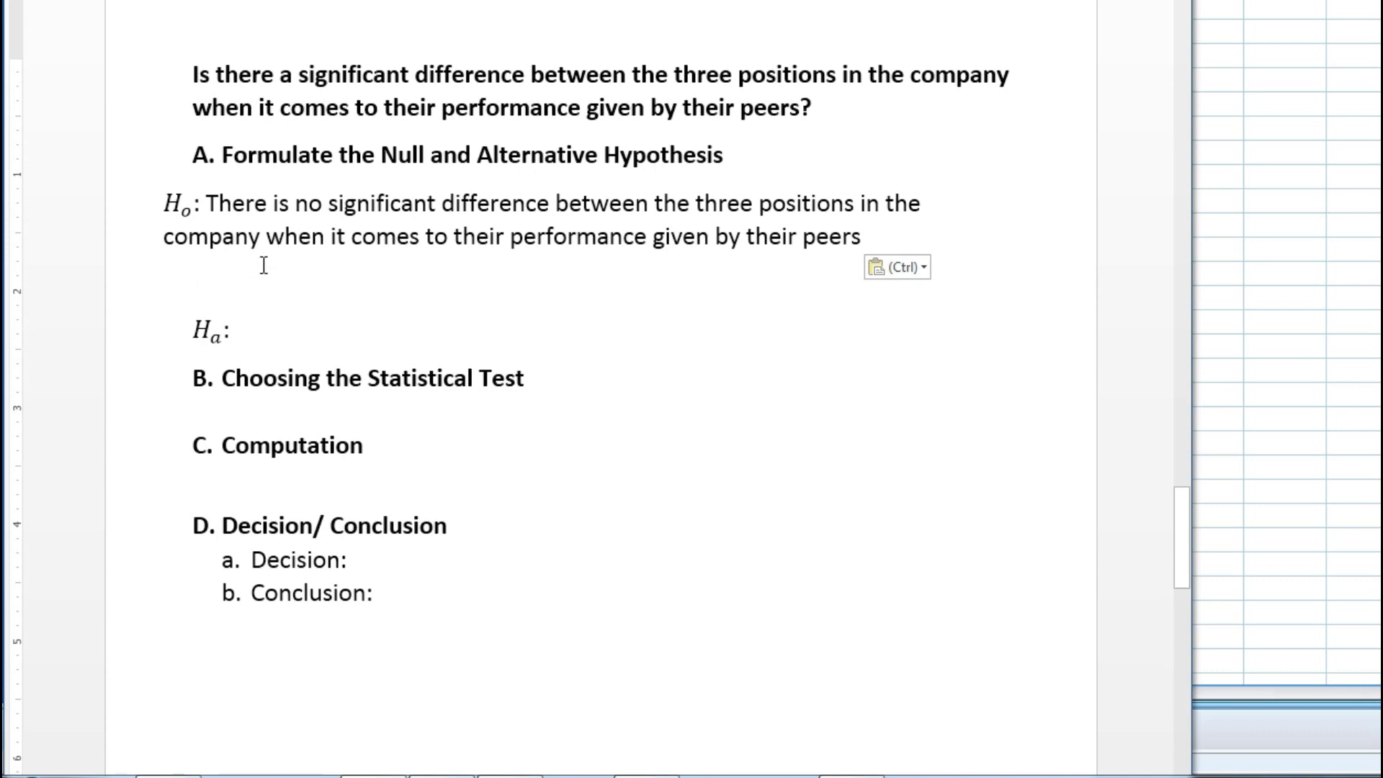
key(BackSpace)
key(BackSpace)
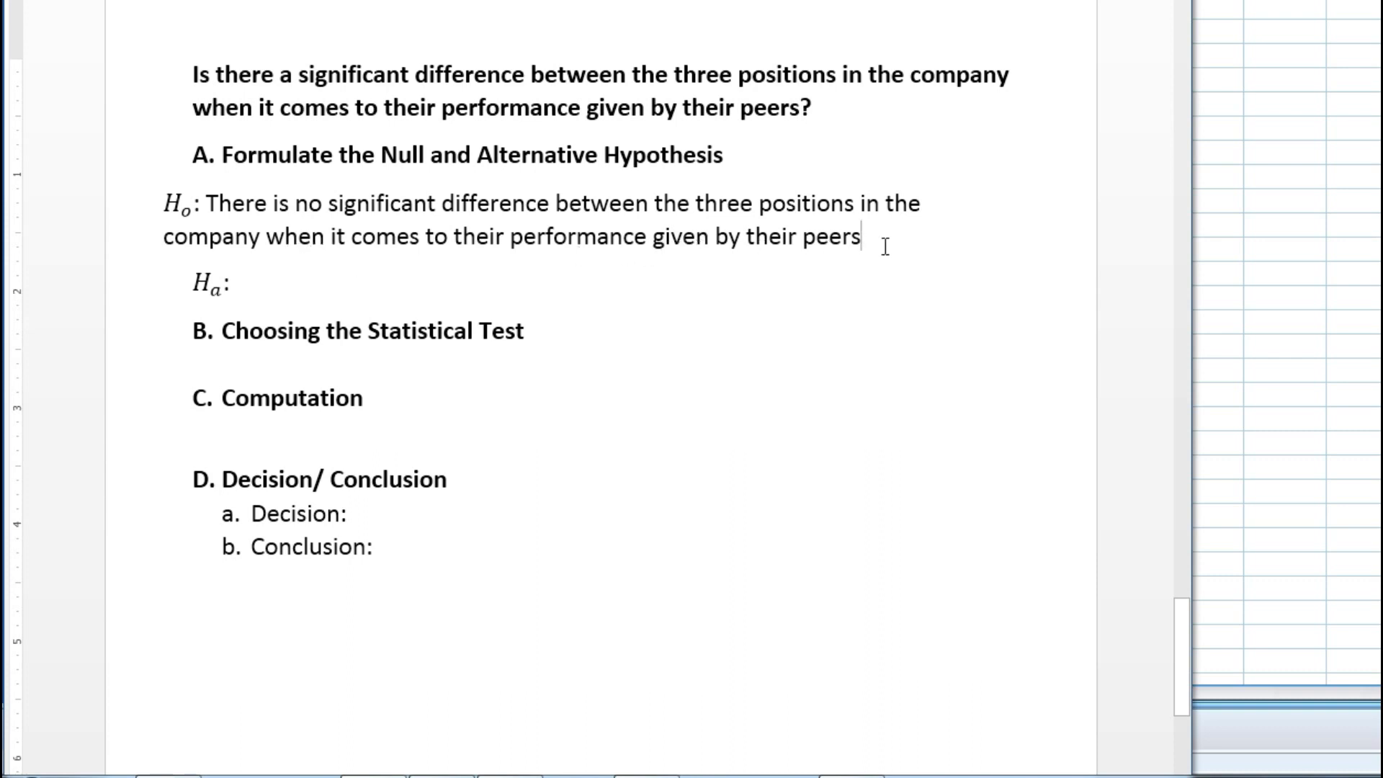
text(.)
- Copy the null hypothesis sentence into the alternative hypothesis and reword it to "There is a significant difference"
drag(206, 203, 915, 245)
key(ctrl+c)
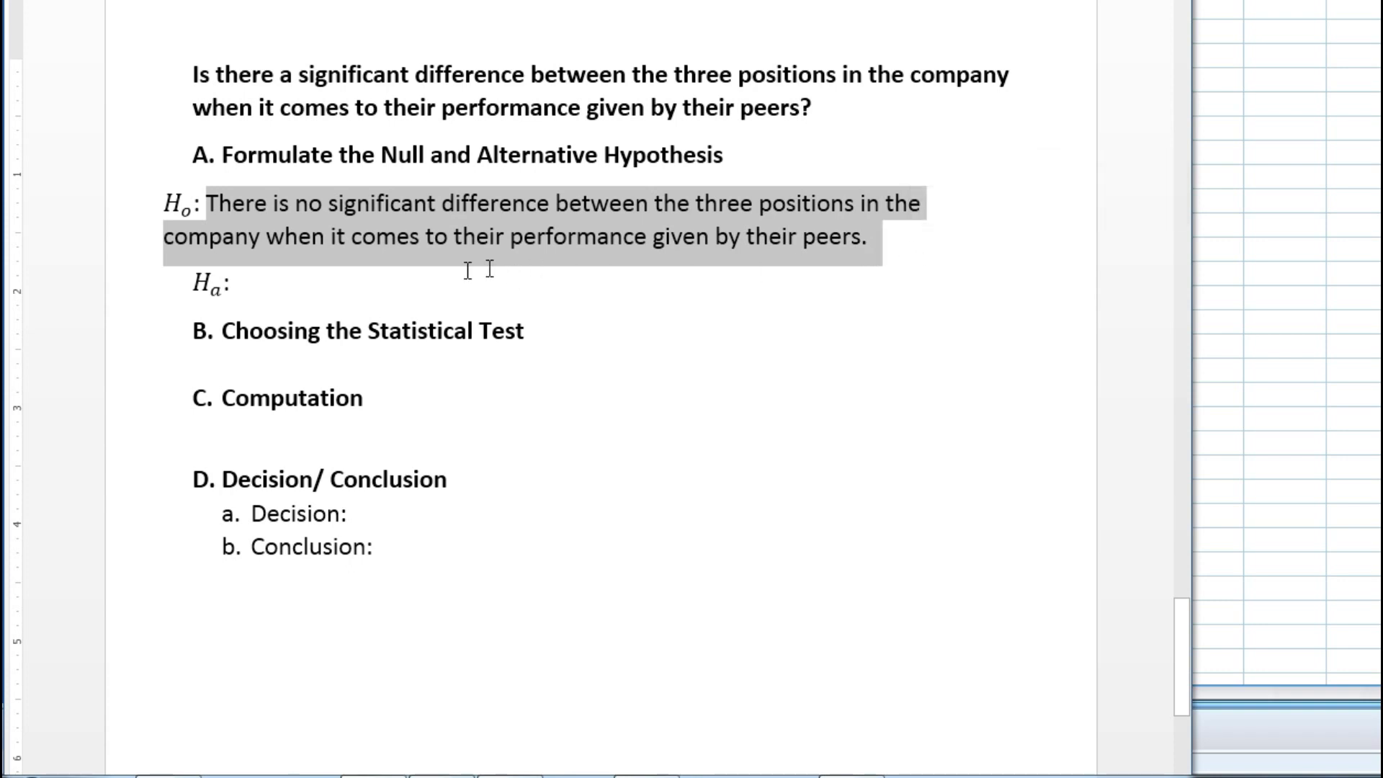
click(327, 288)
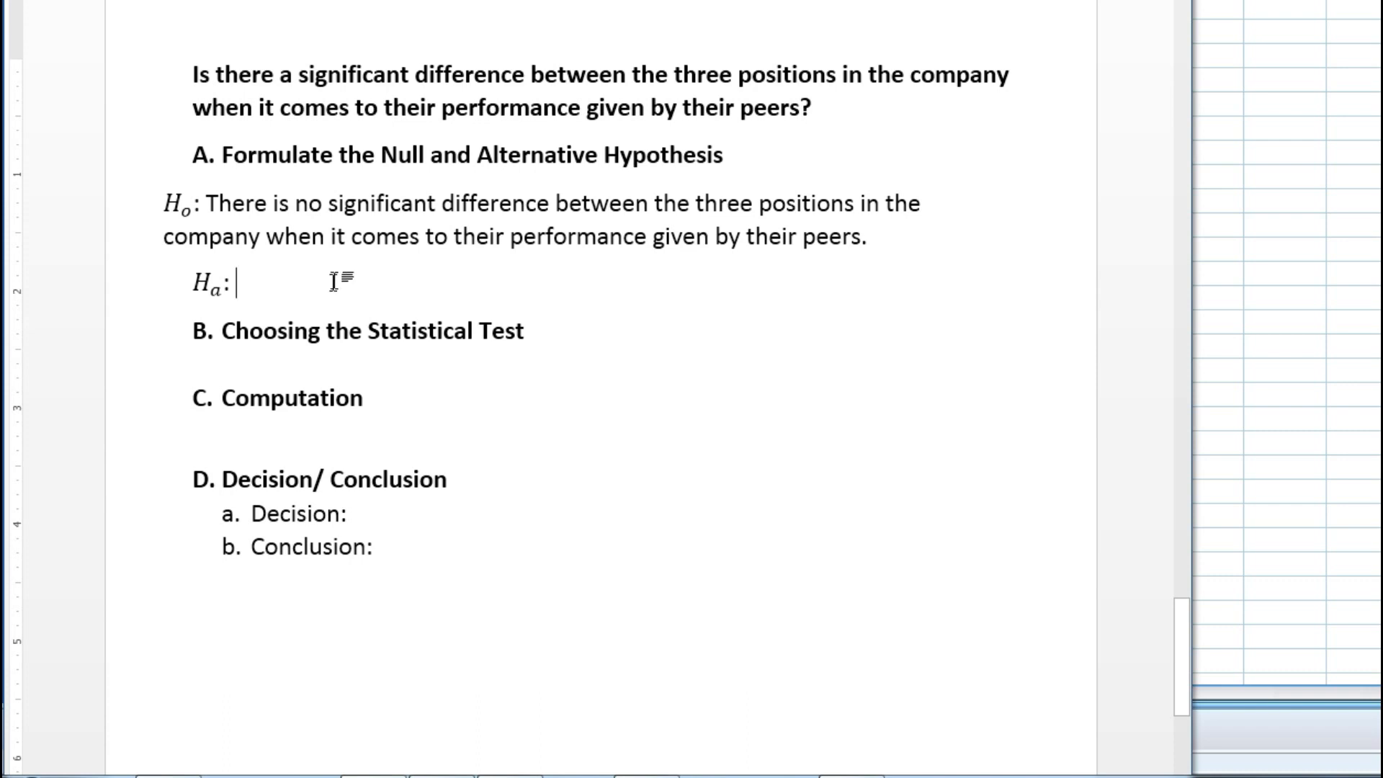
key(ctrl+v)
click(318, 283)
key(BackSpace)
key(BackSpace)
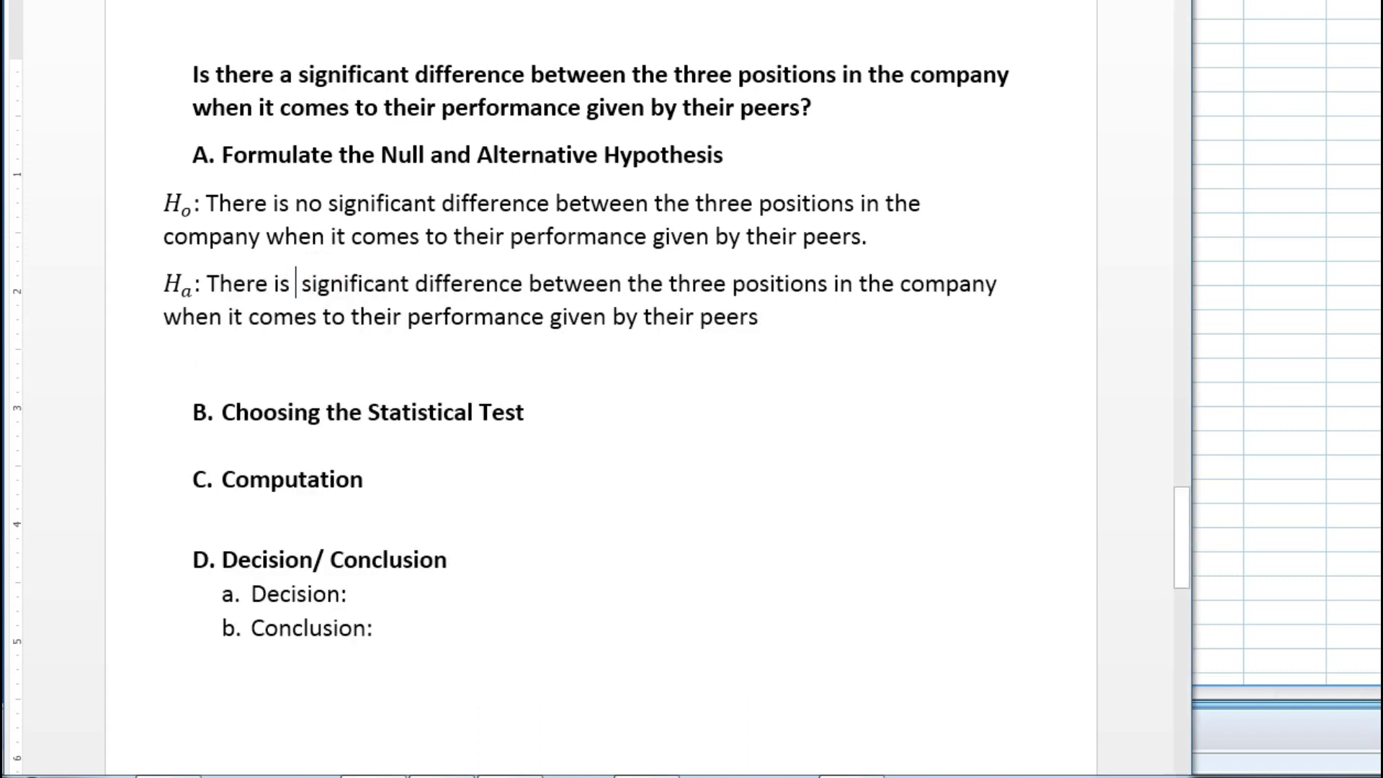
text(a)
- Remove the extra blank line below the alternative hypothesis and end its sentence with a period
click(212, 364)
key(BackSpace)
key(BackSpace)
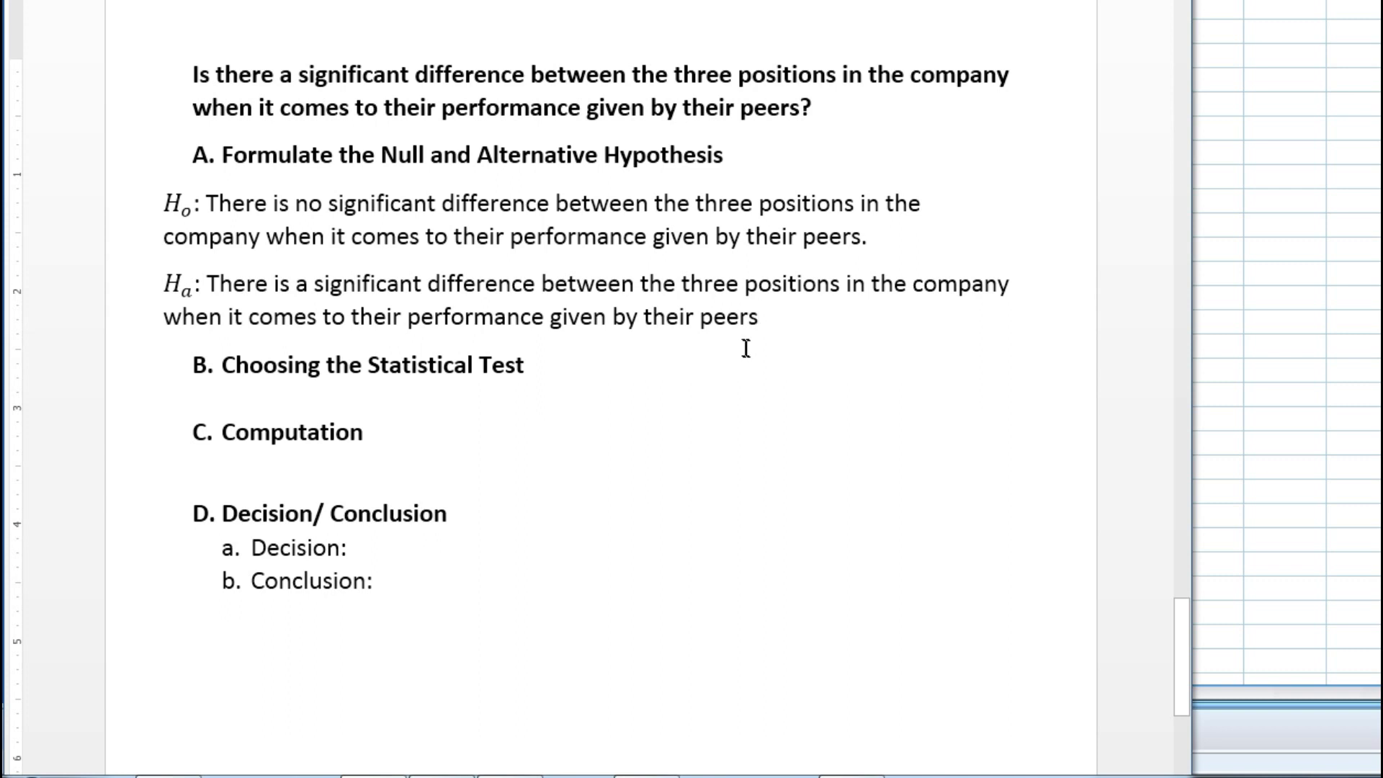
text(.)
- Reread the research question's performance measure and enter ANOVA under Choosing the Statistical Test
click(344, 393)
drag(443, 108, 825, 108)
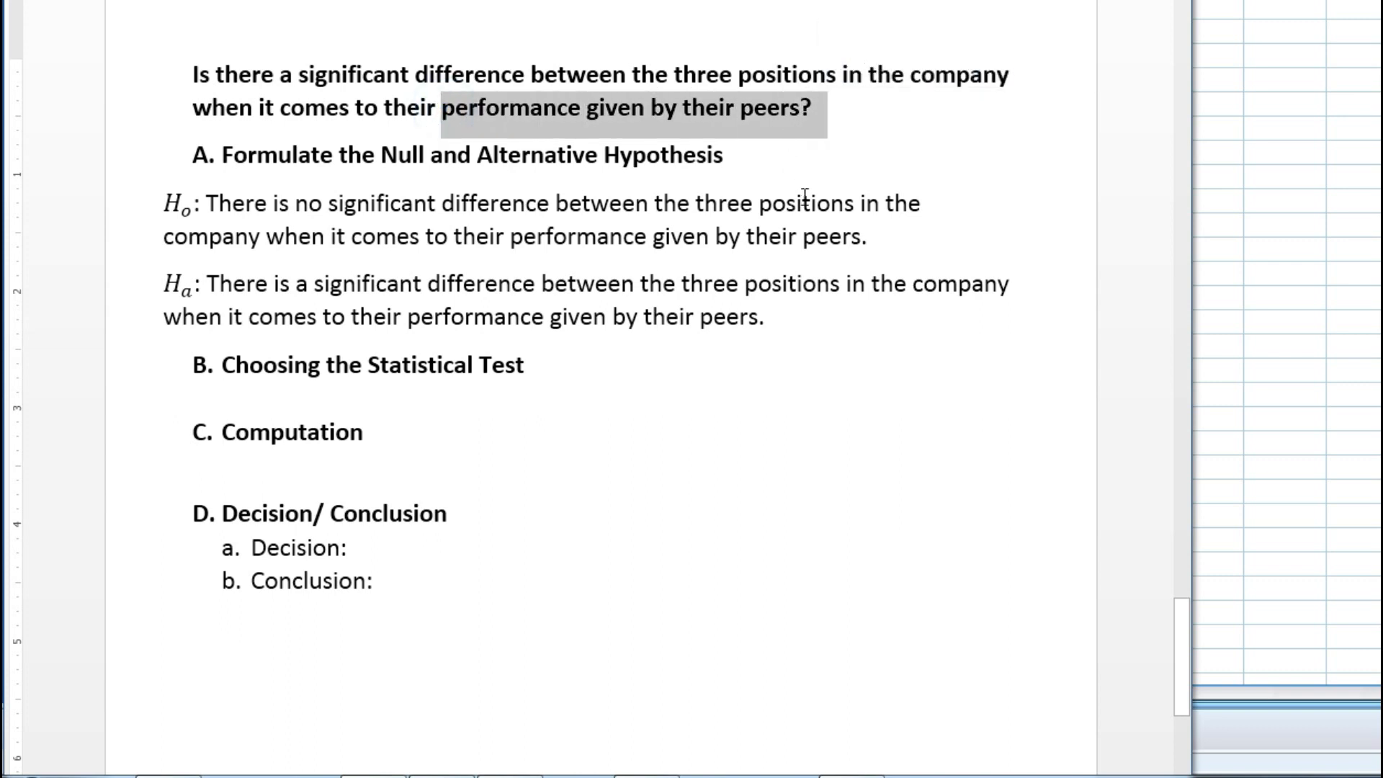
scroll(815, 188, up, 2)
click(546, 373)
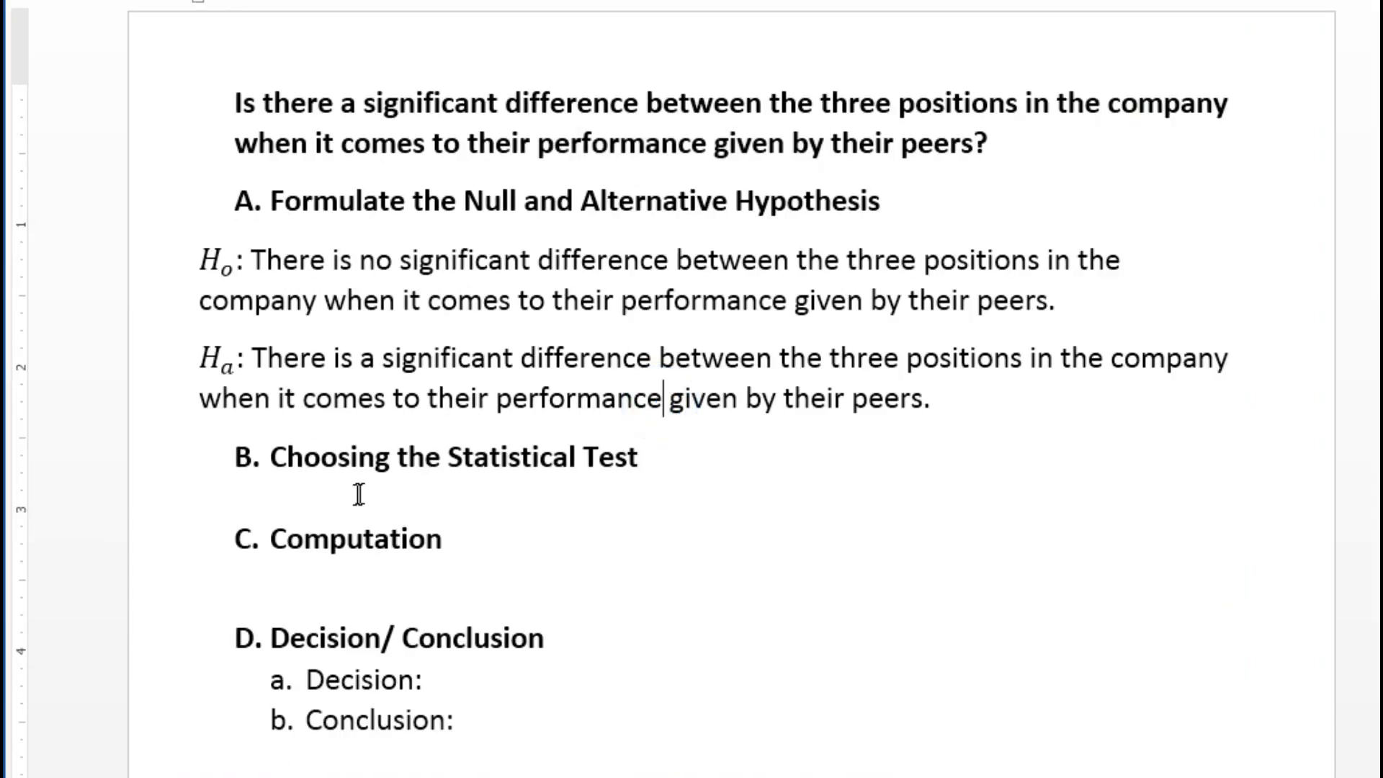
drag(538, 142, 998, 160)
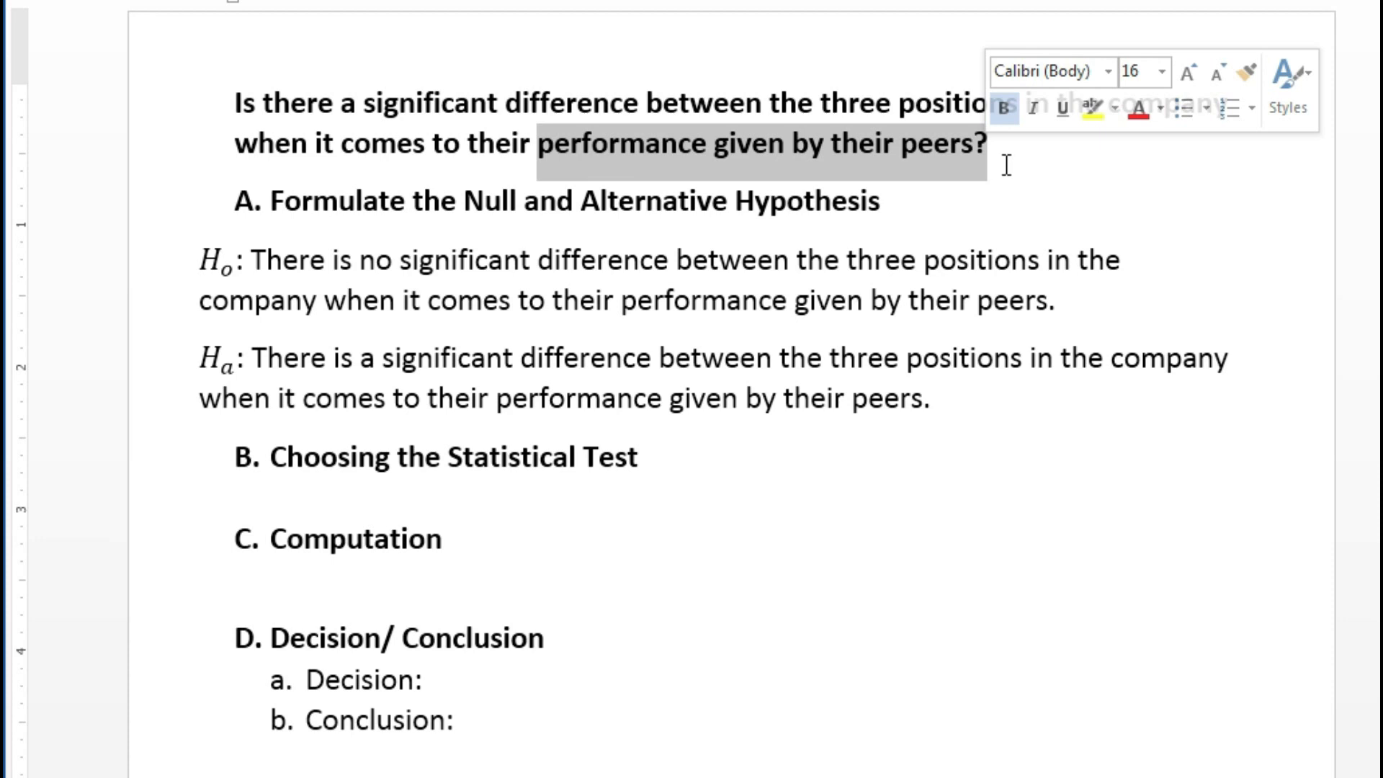
click(1008, 164)
click(346, 504)
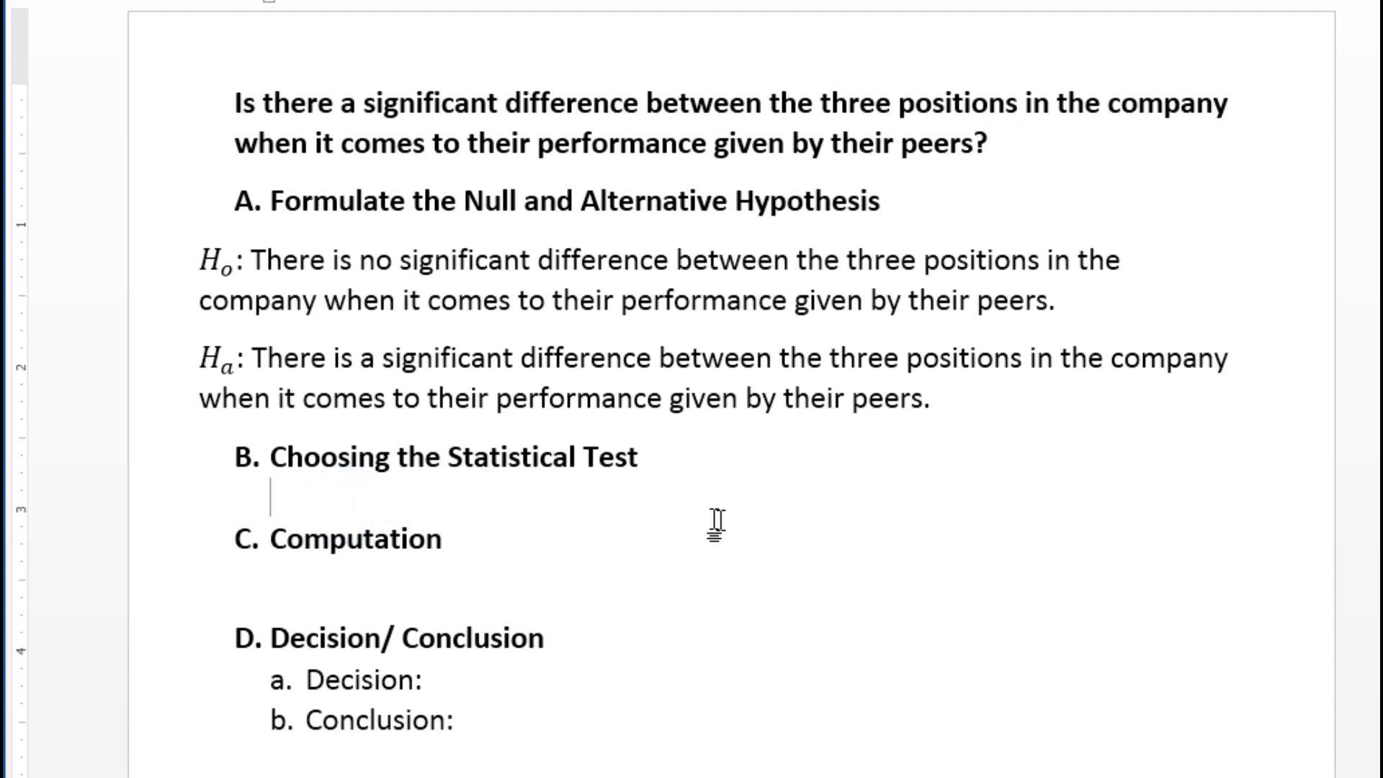
text(ANOVA)
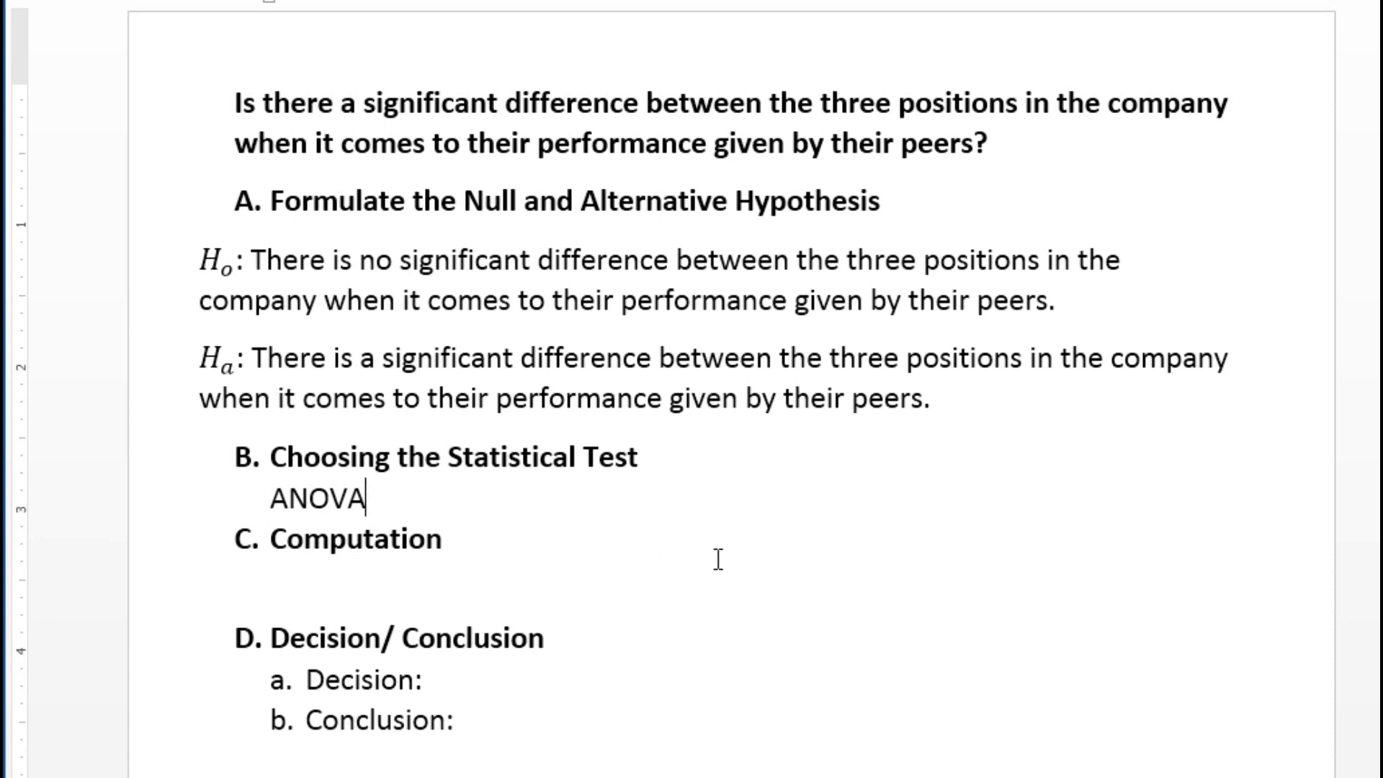
- Switch to the SPSS data and set up a One-Way ANOVA with performance given by peers as dependent variable and Position as factor
click(308, 577)
click(1194, 346)
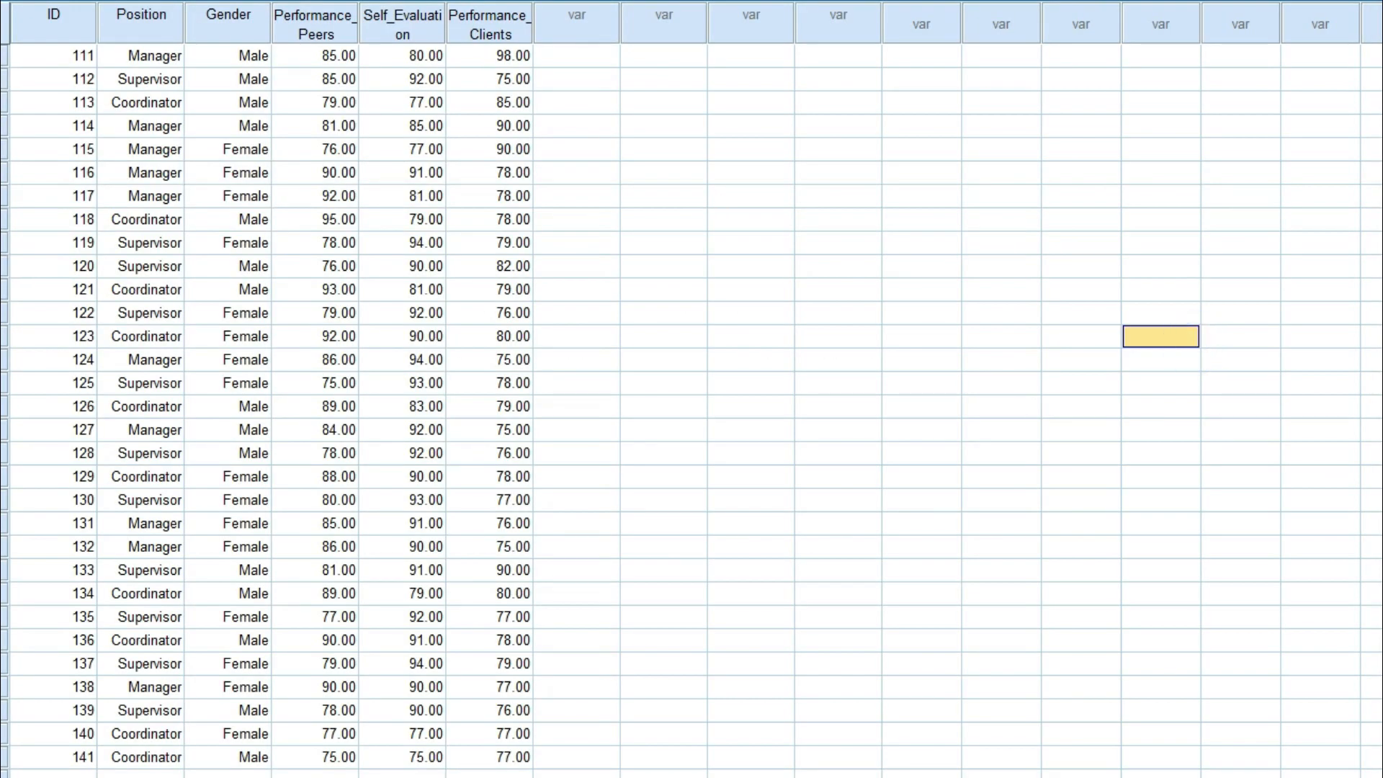
key(alt+a)
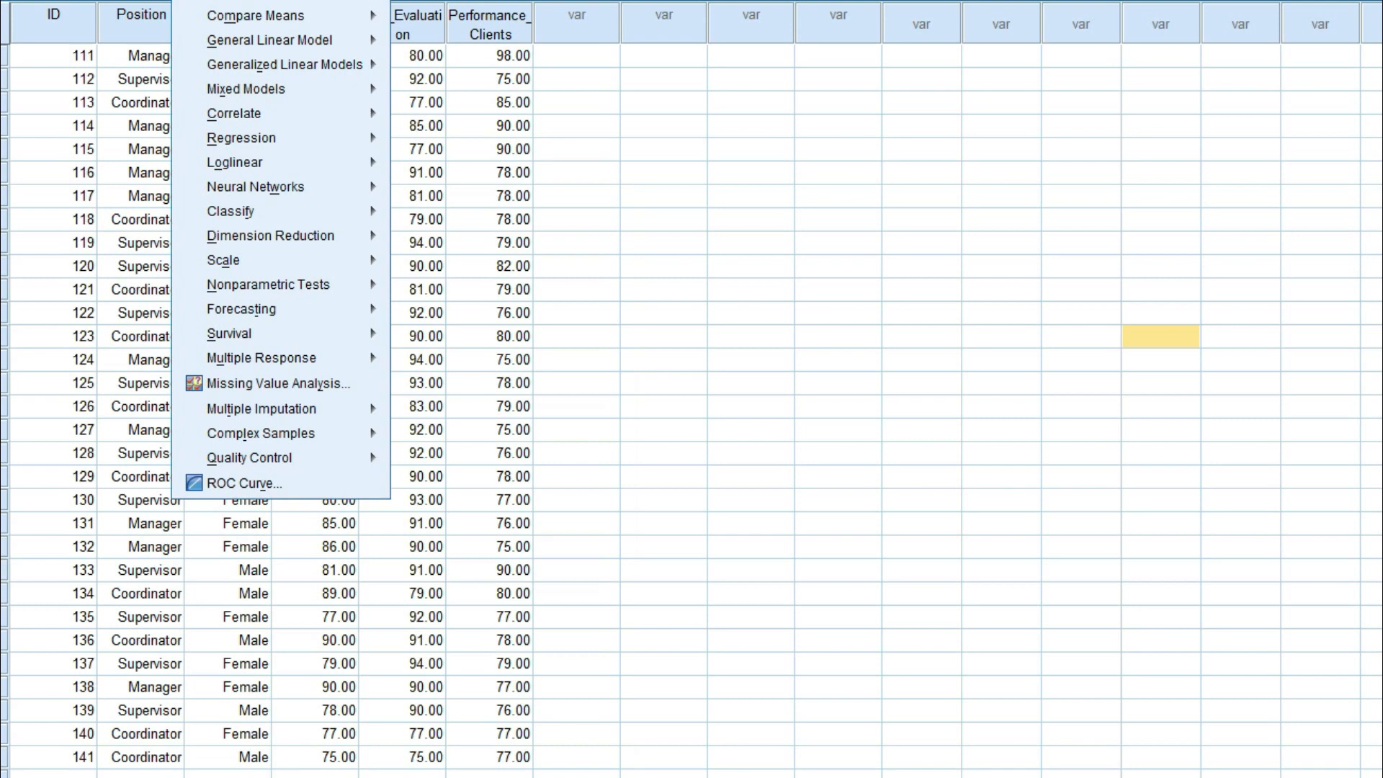
mouse_move(266, 16)
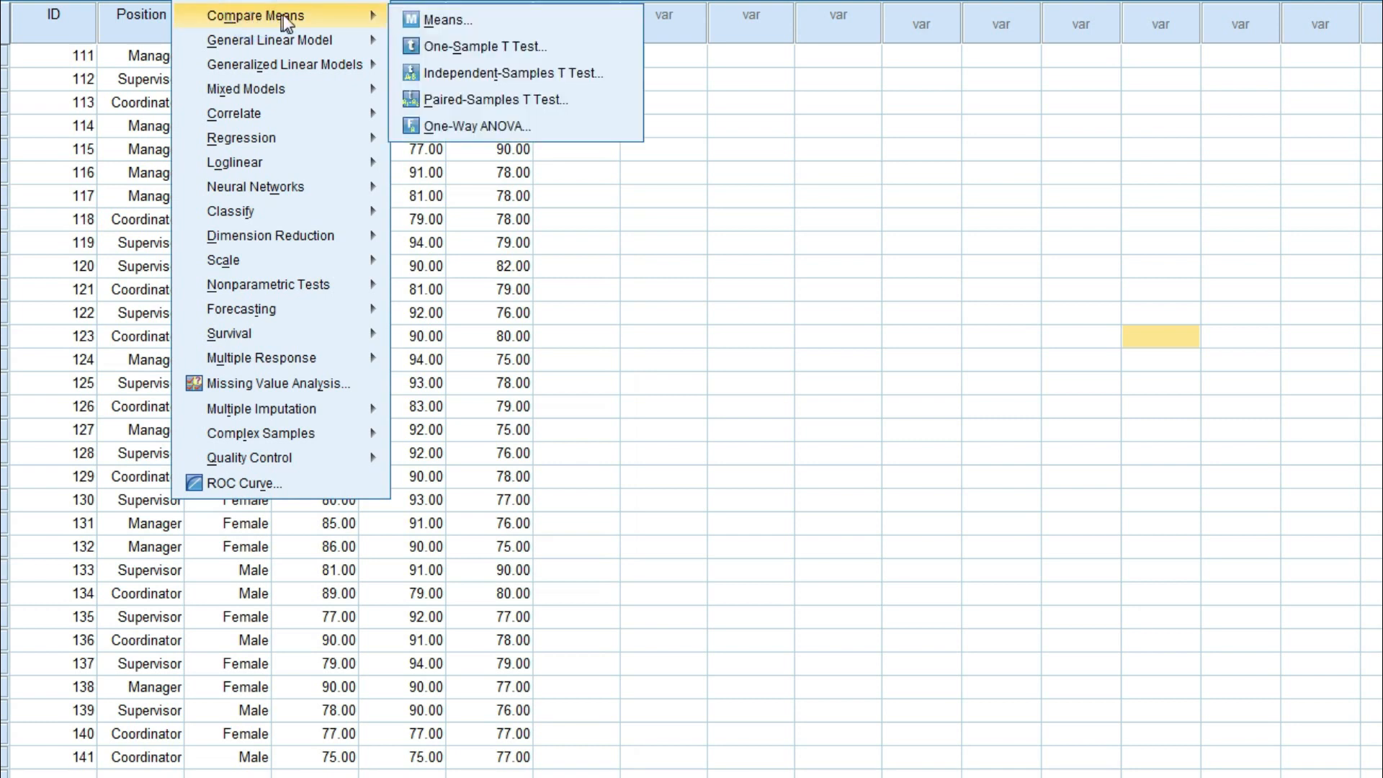
click(475, 128)
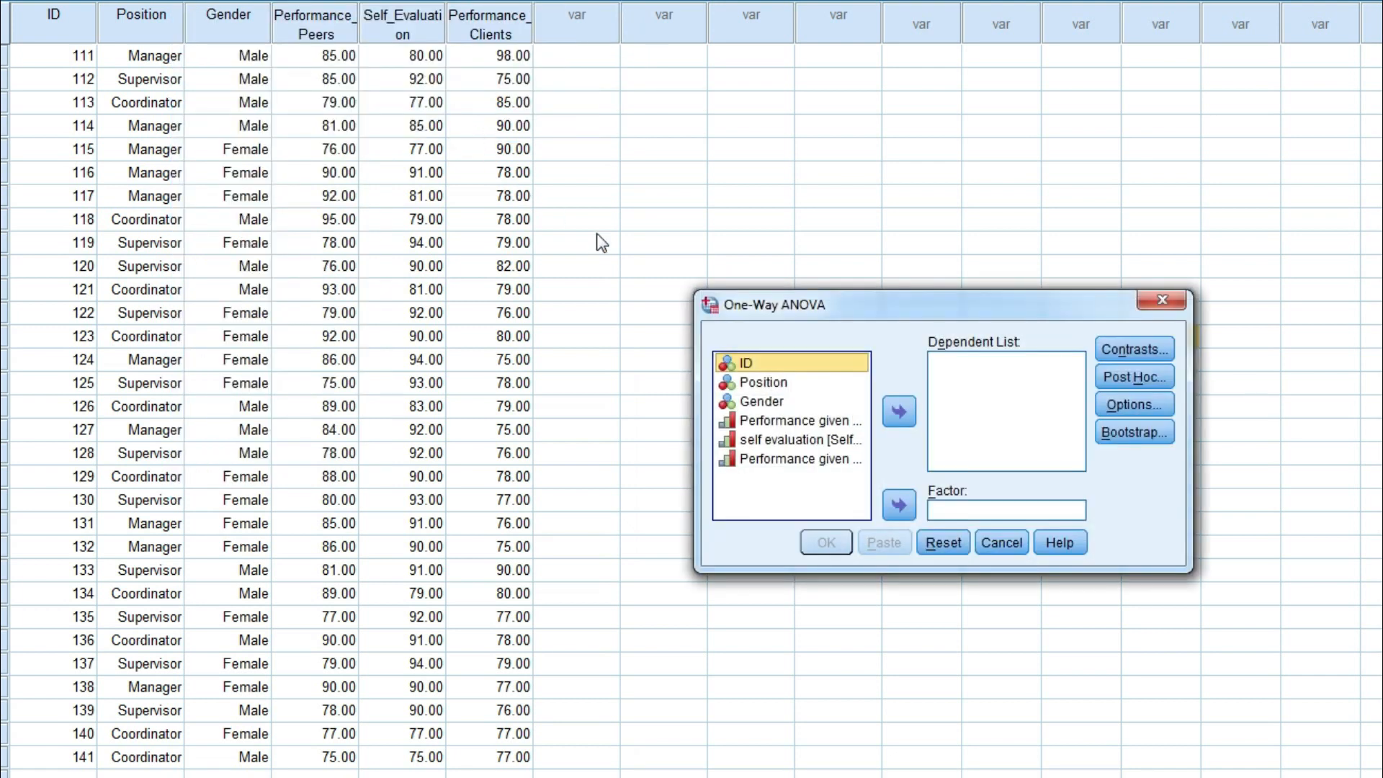
click(823, 420)
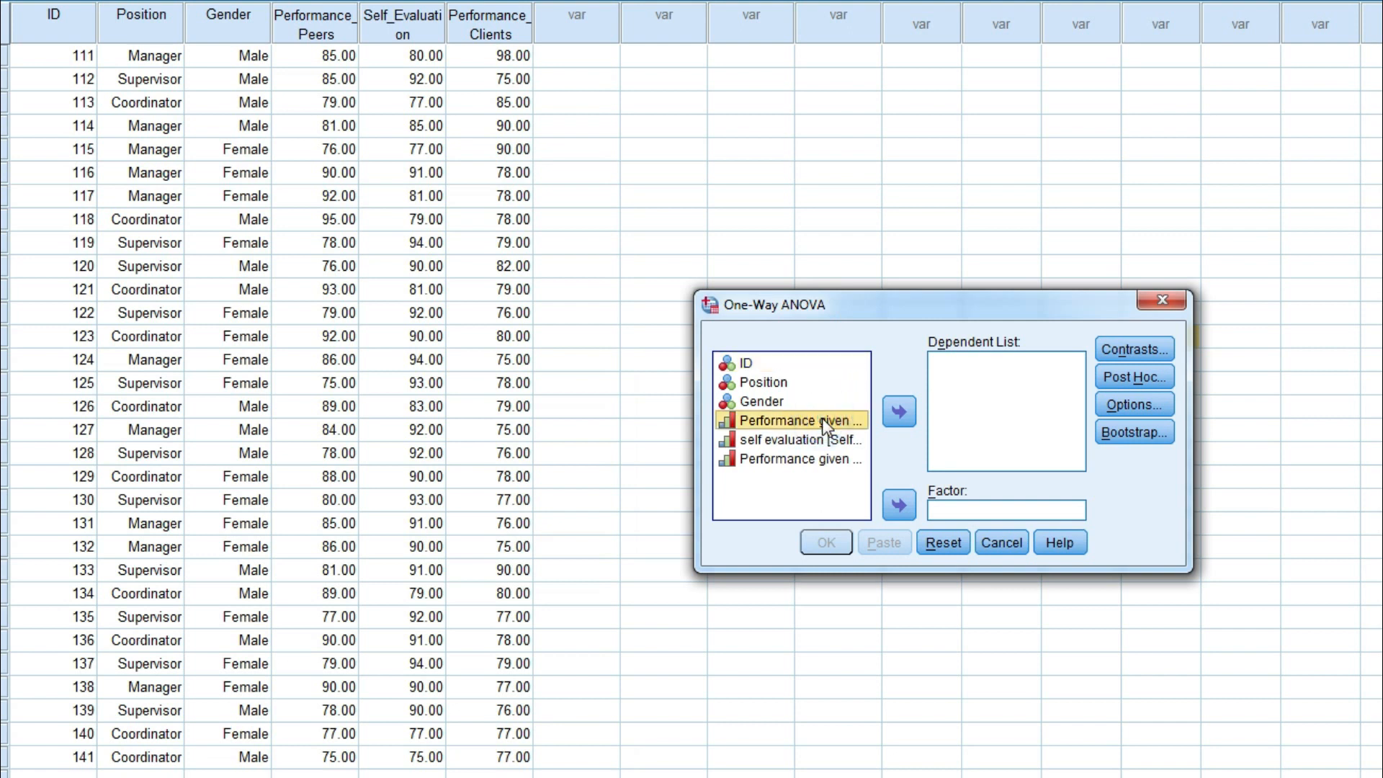
click(895, 419)
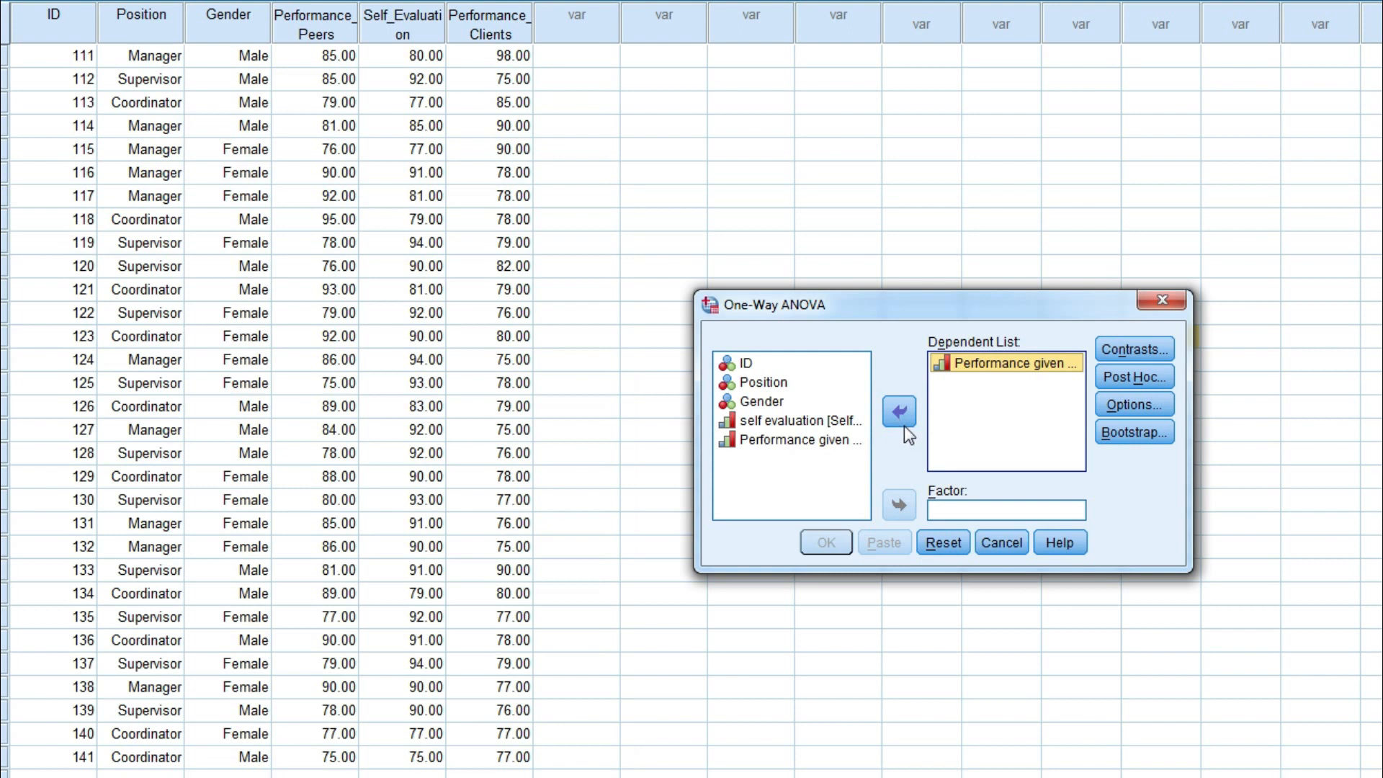
click(766, 383)
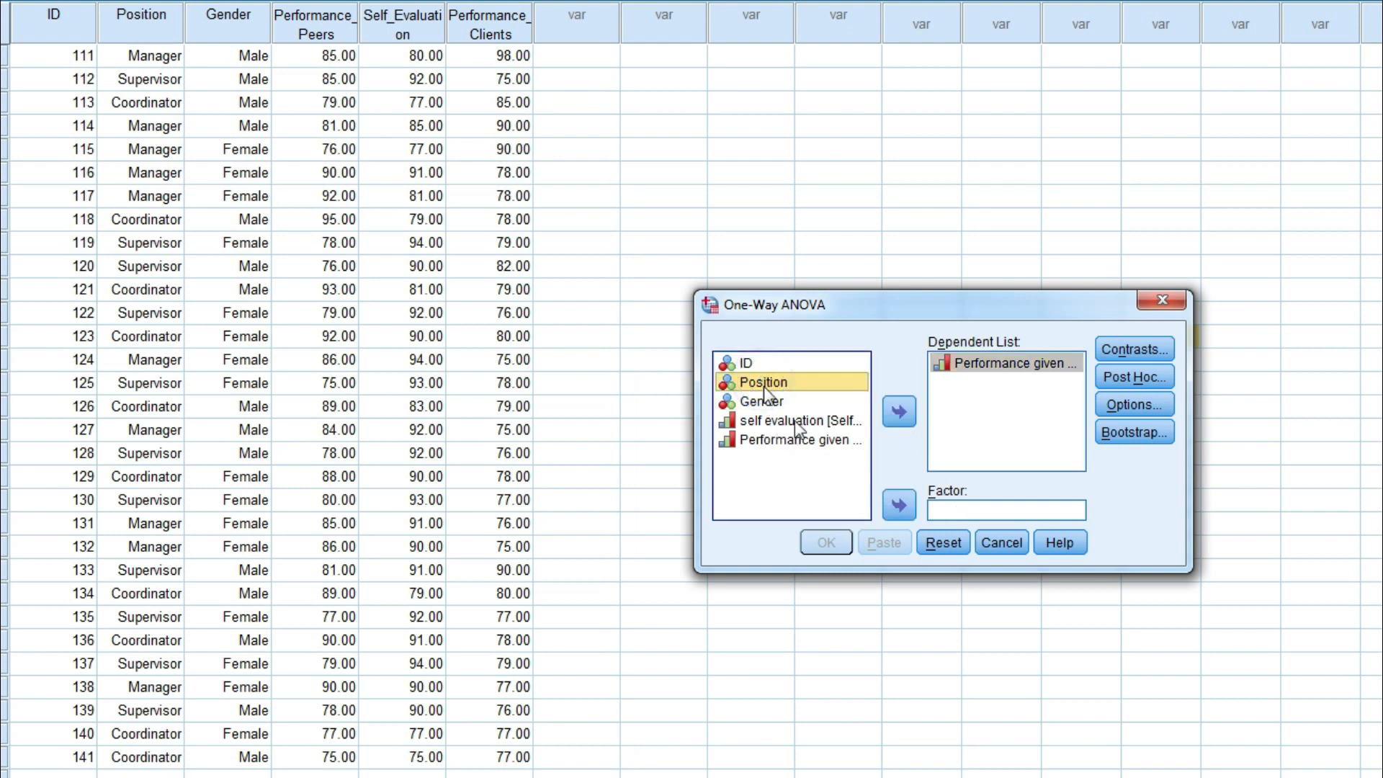
click(897, 507)
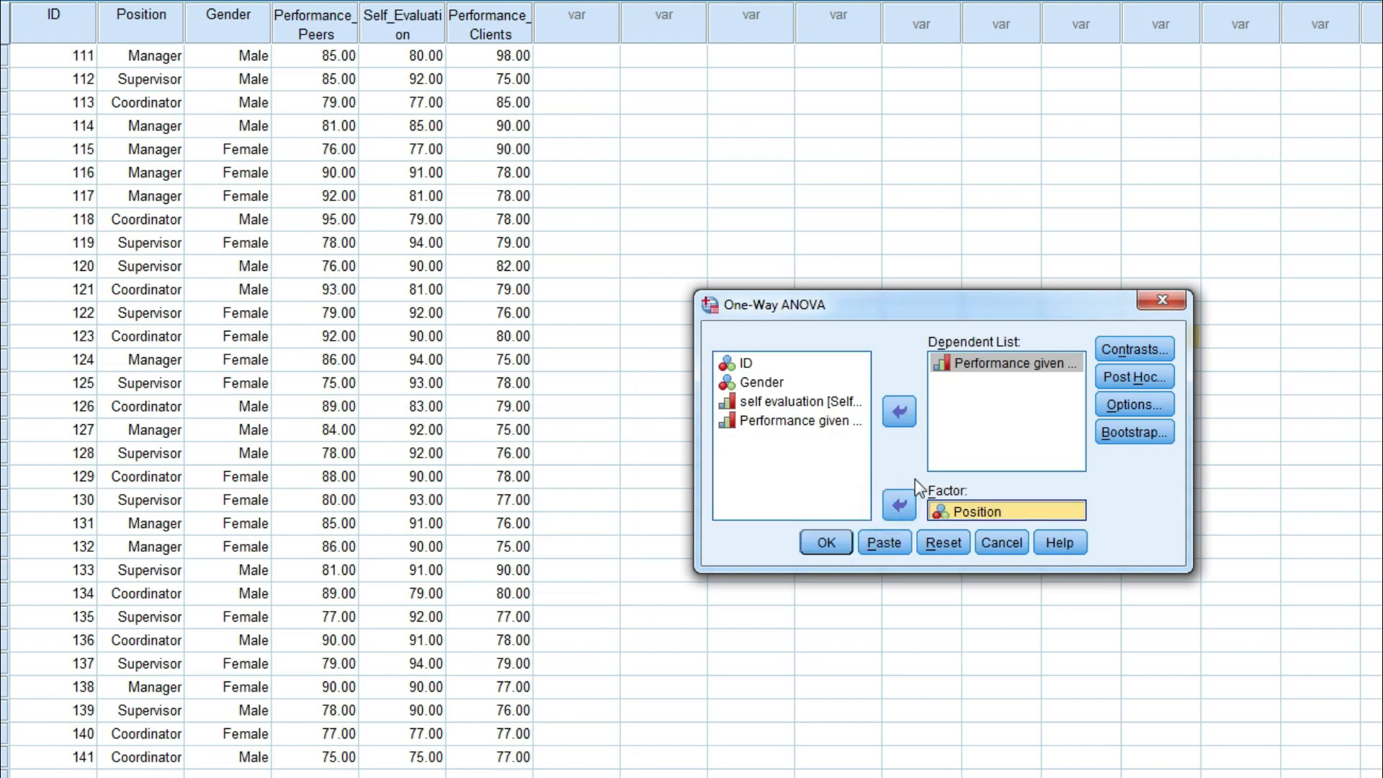
- Leave contrasts and post hoc tests unset, include Descriptive statistics with cases excluded analysis by analysis, and run the One-Way ANOVA
click(1114, 348)
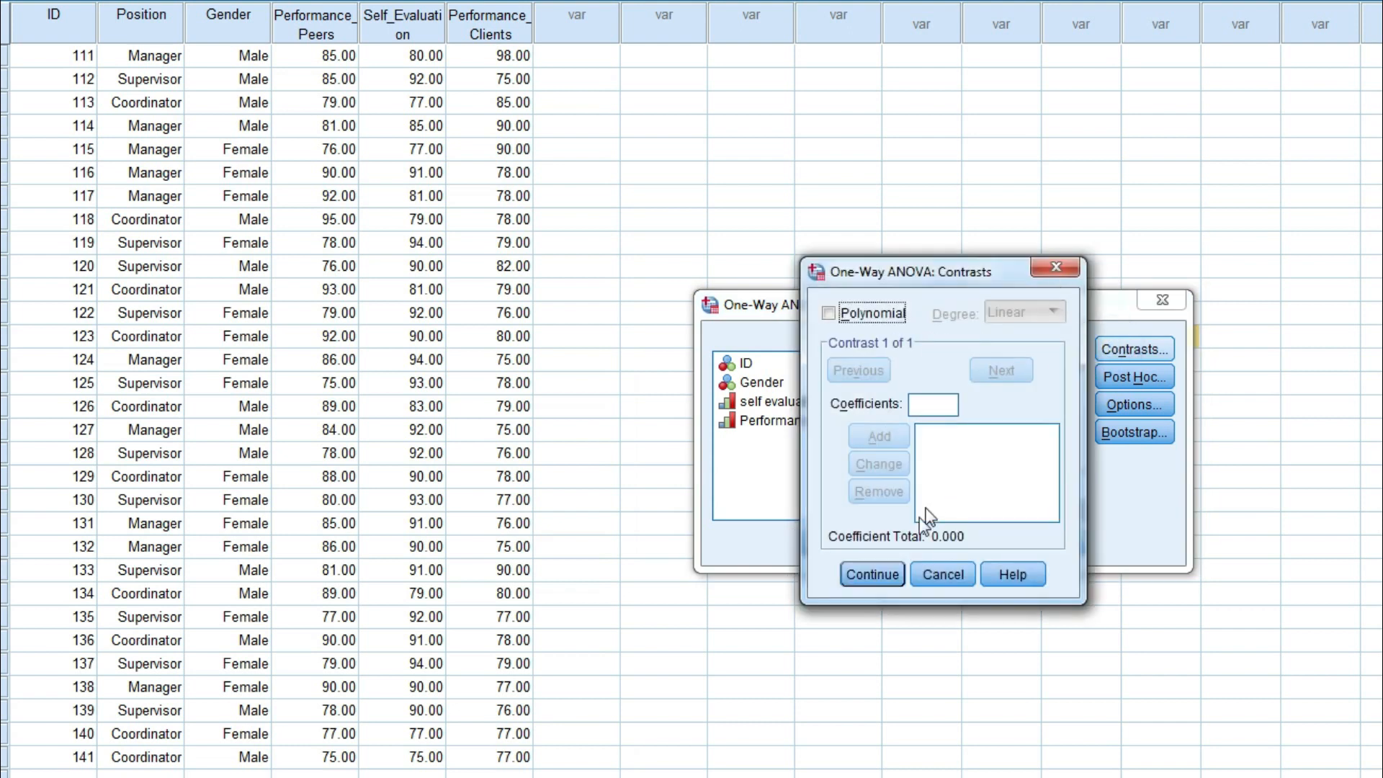
click(873, 574)
click(1112, 380)
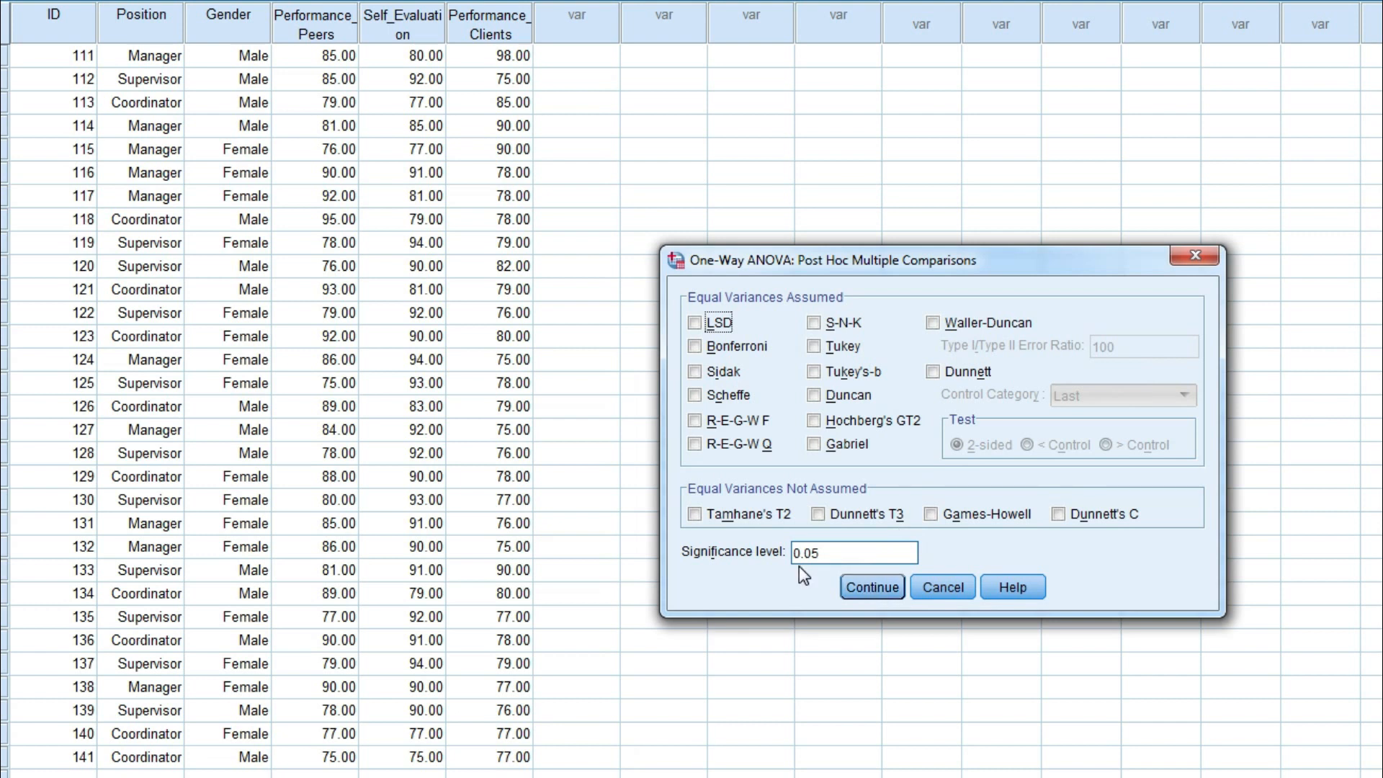
click(869, 587)
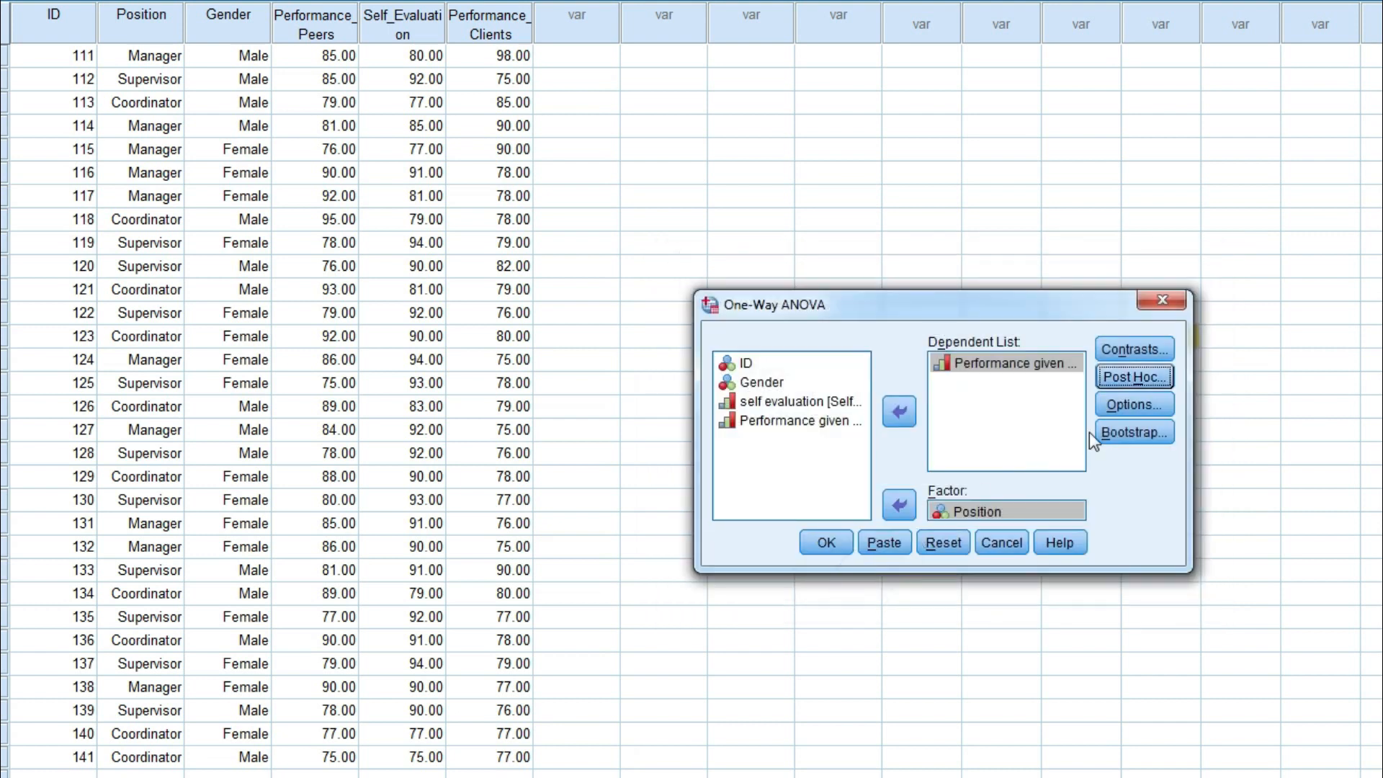
click(1129, 405)
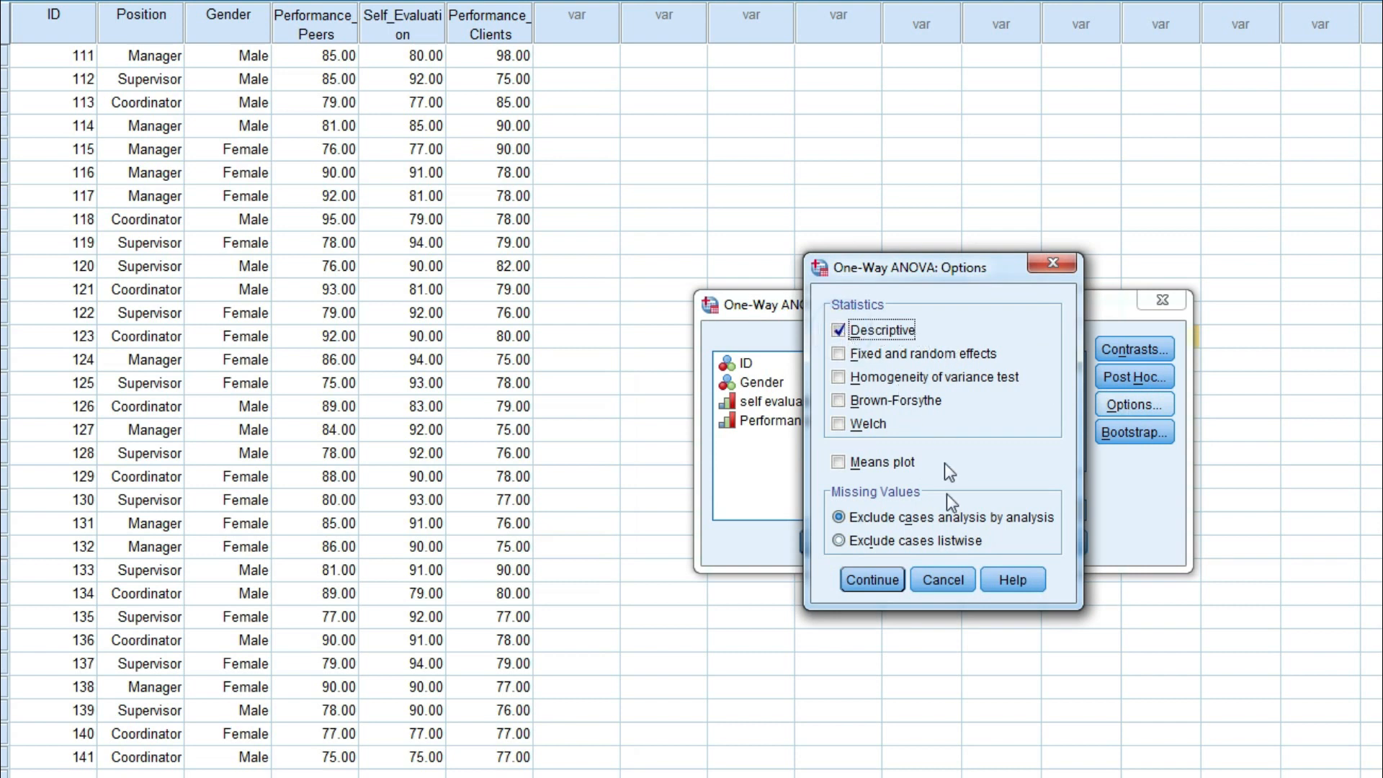
click(872, 581)
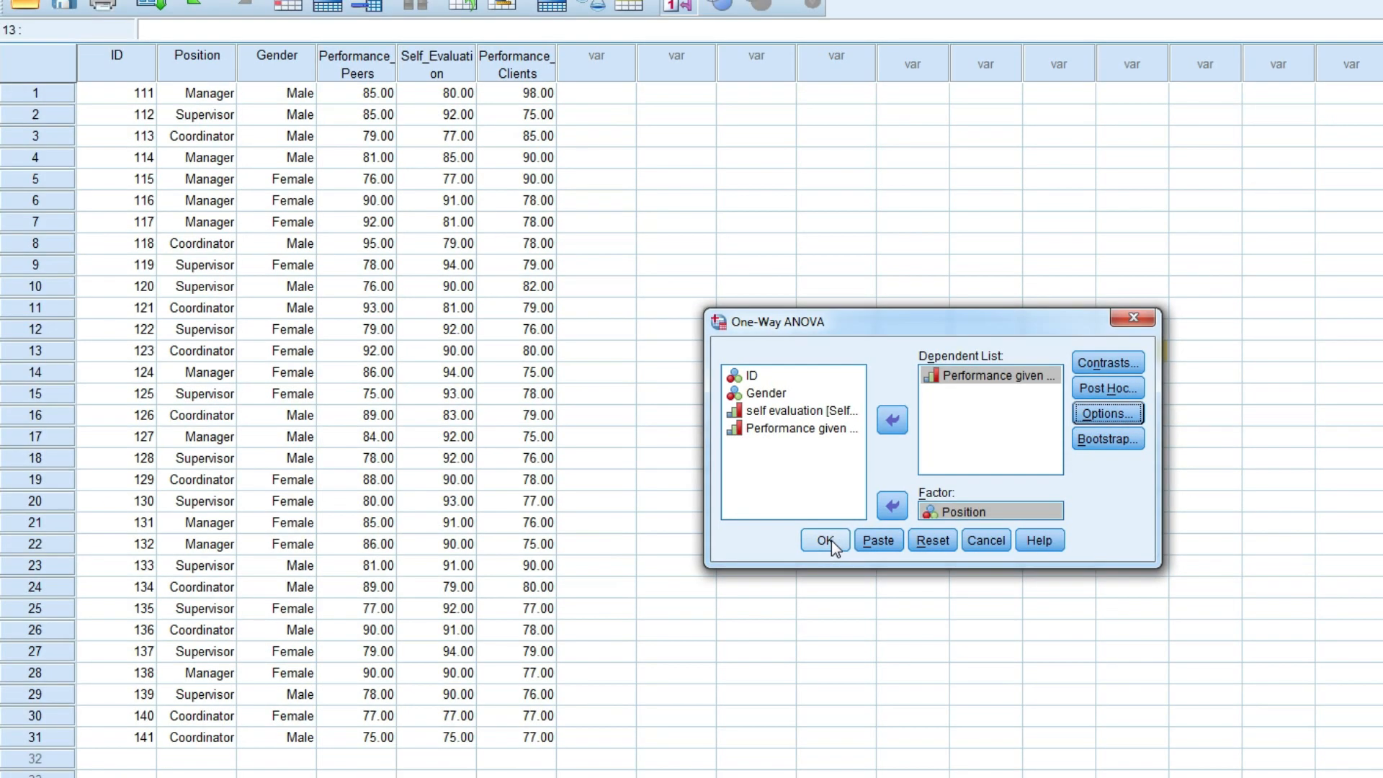
click(825, 543)
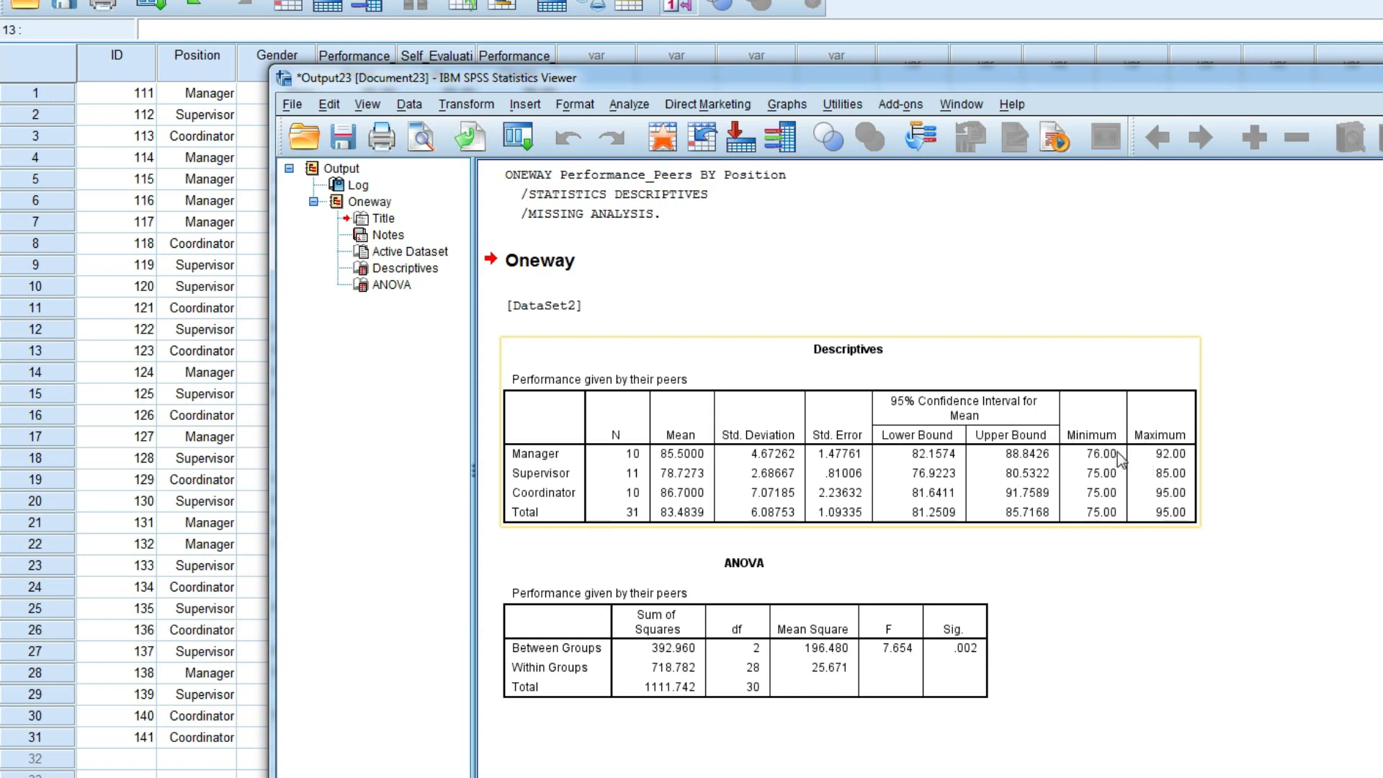
- Examine each position's minimum and maximum peer performance in the Descriptives table and the significance value in the ANOVA table
click(1171, 461)
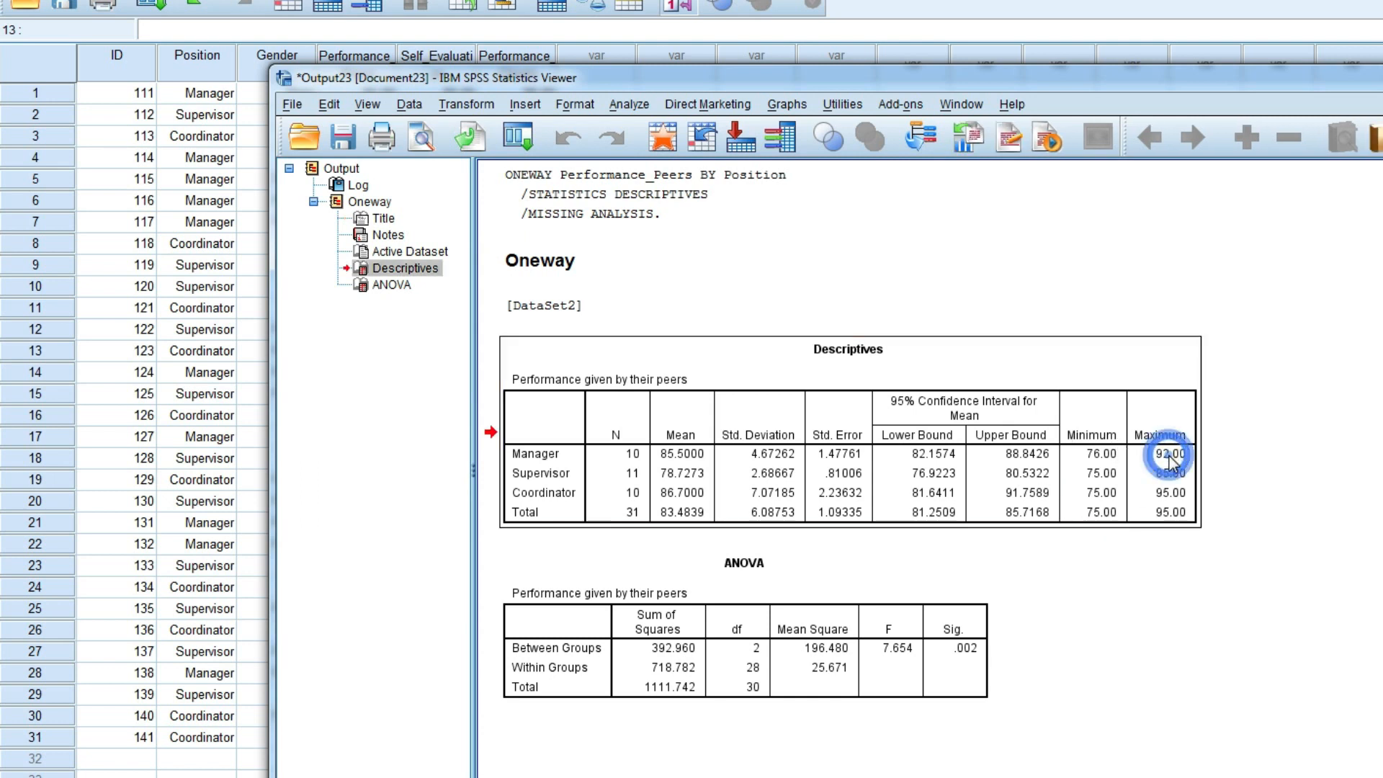
double_click(1090, 459)
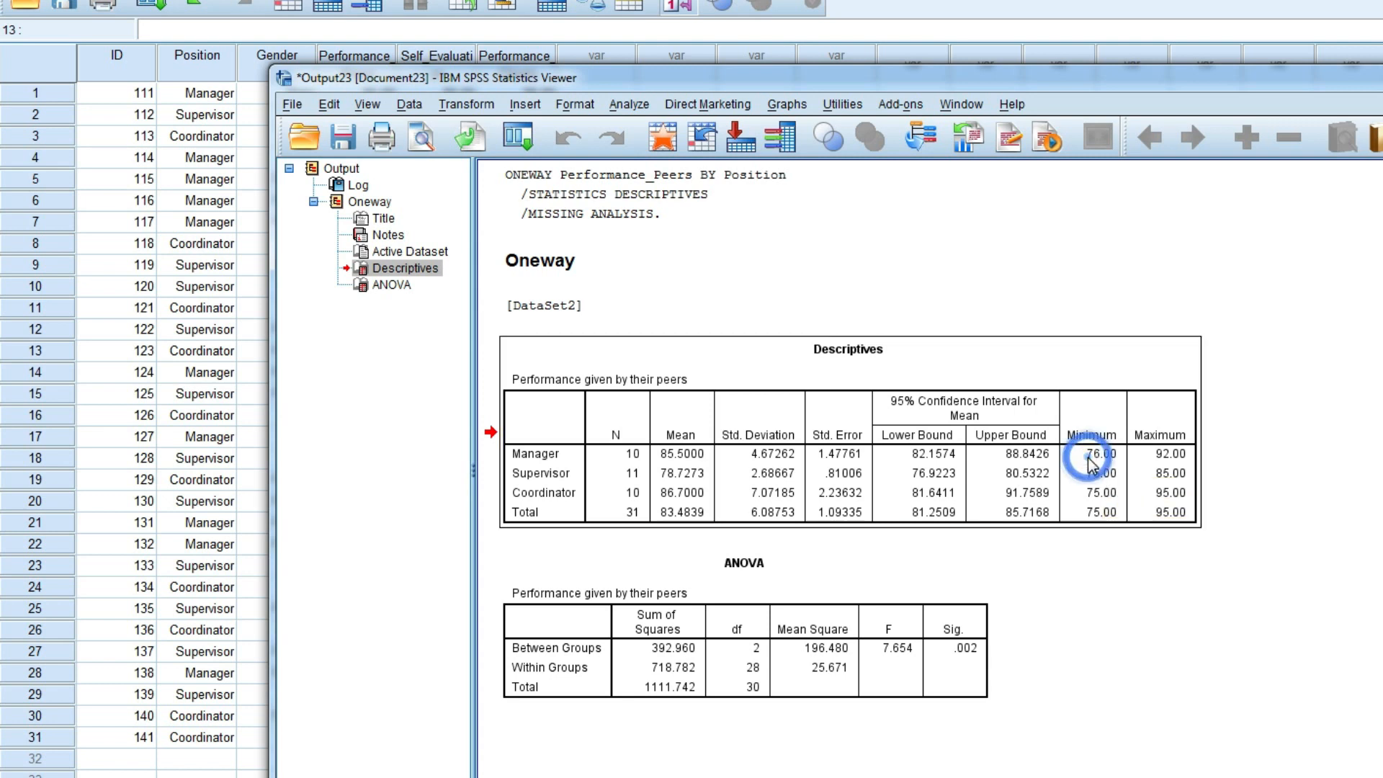
click(1165, 478)
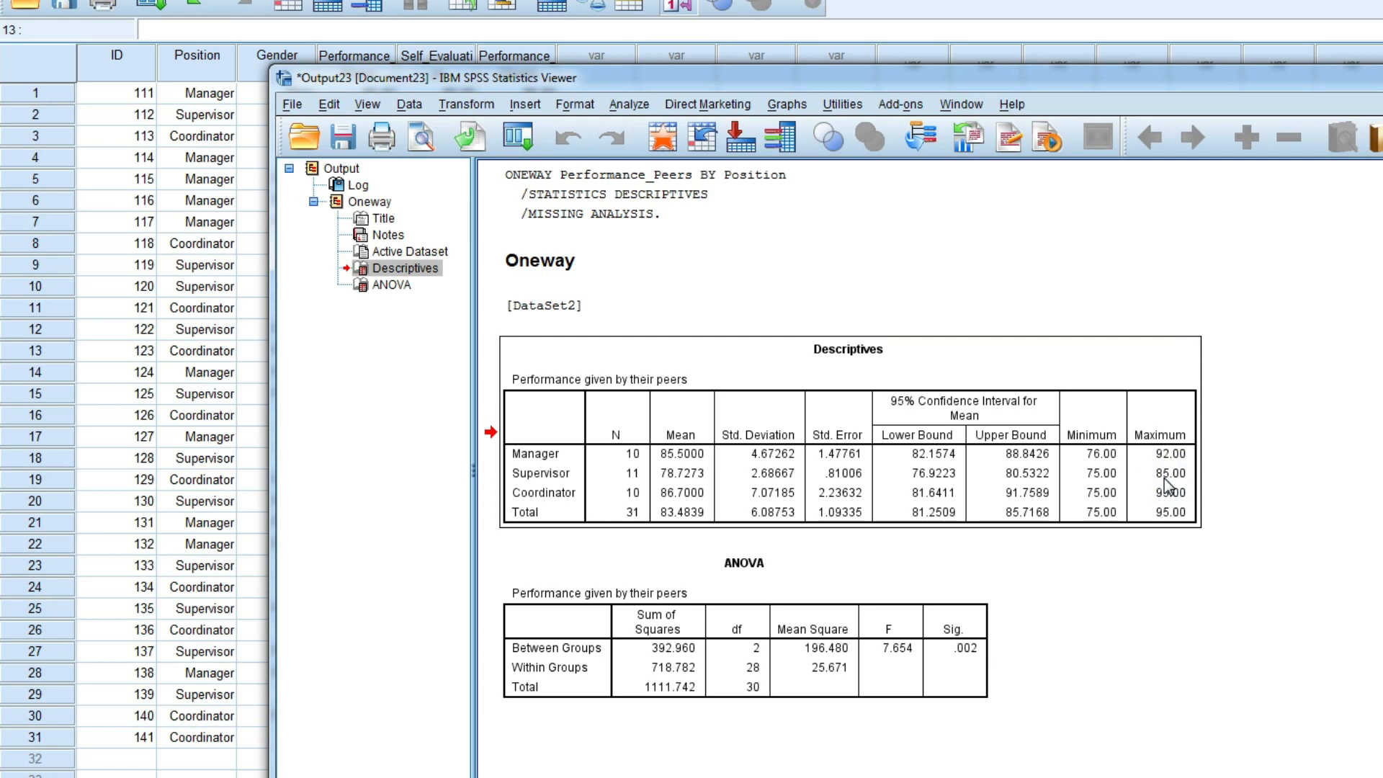
click(1095, 474)
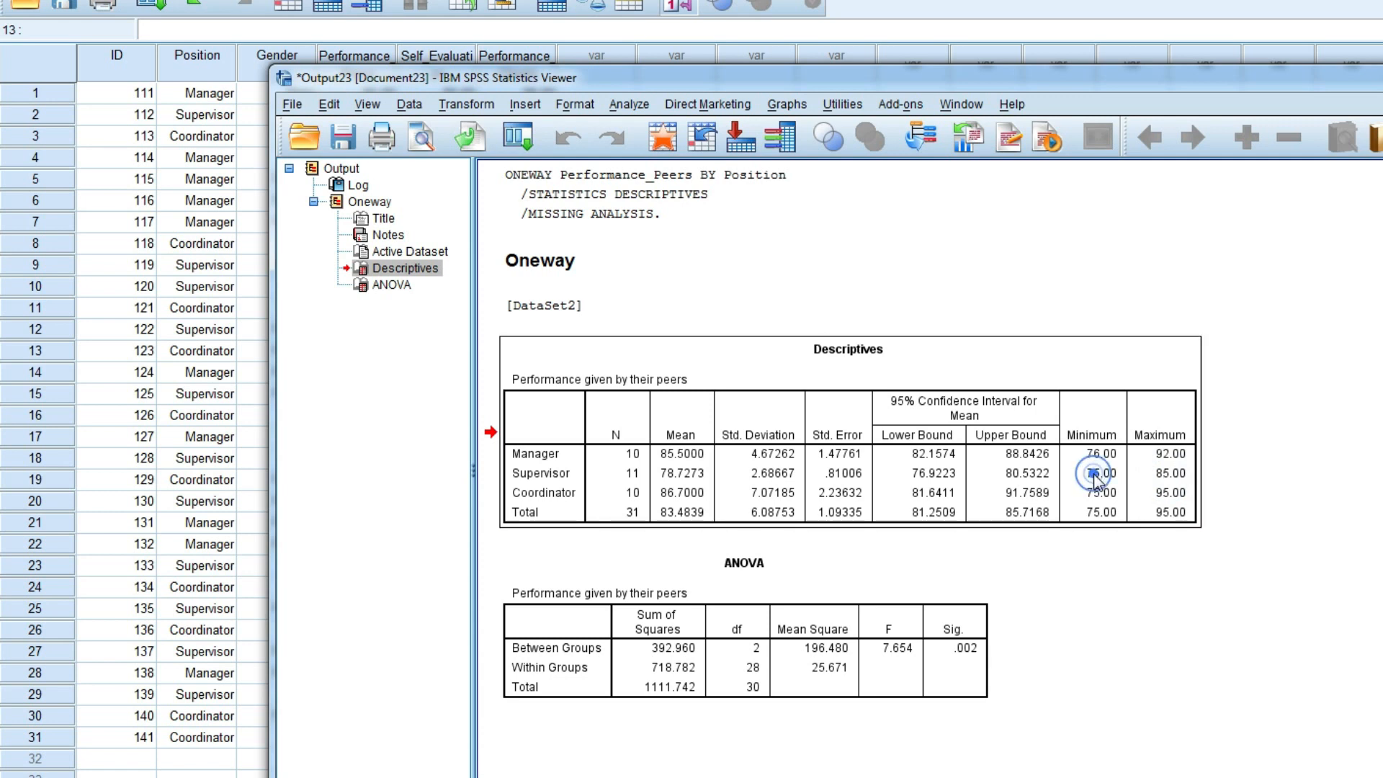
double_click(1094, 495)
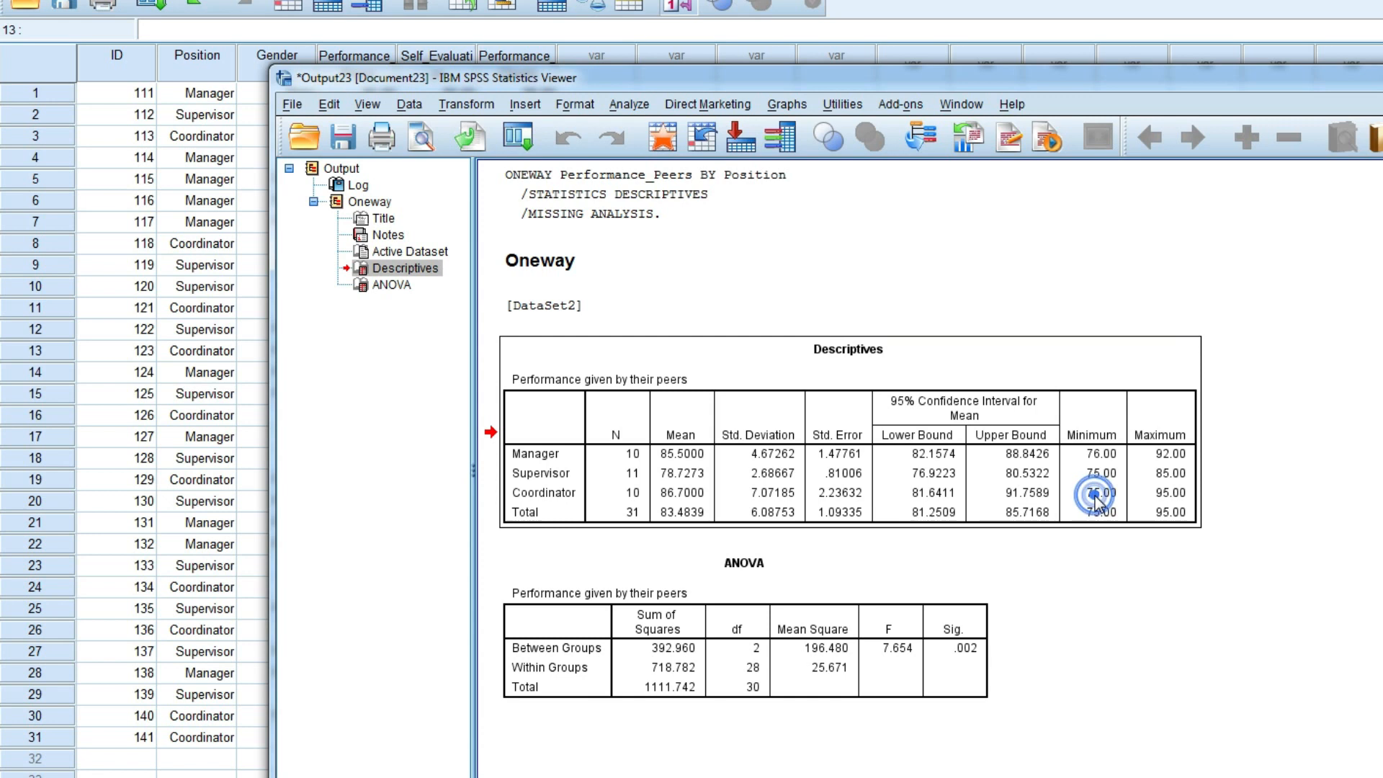
double_click(1165, 498)
click(1261, 486)
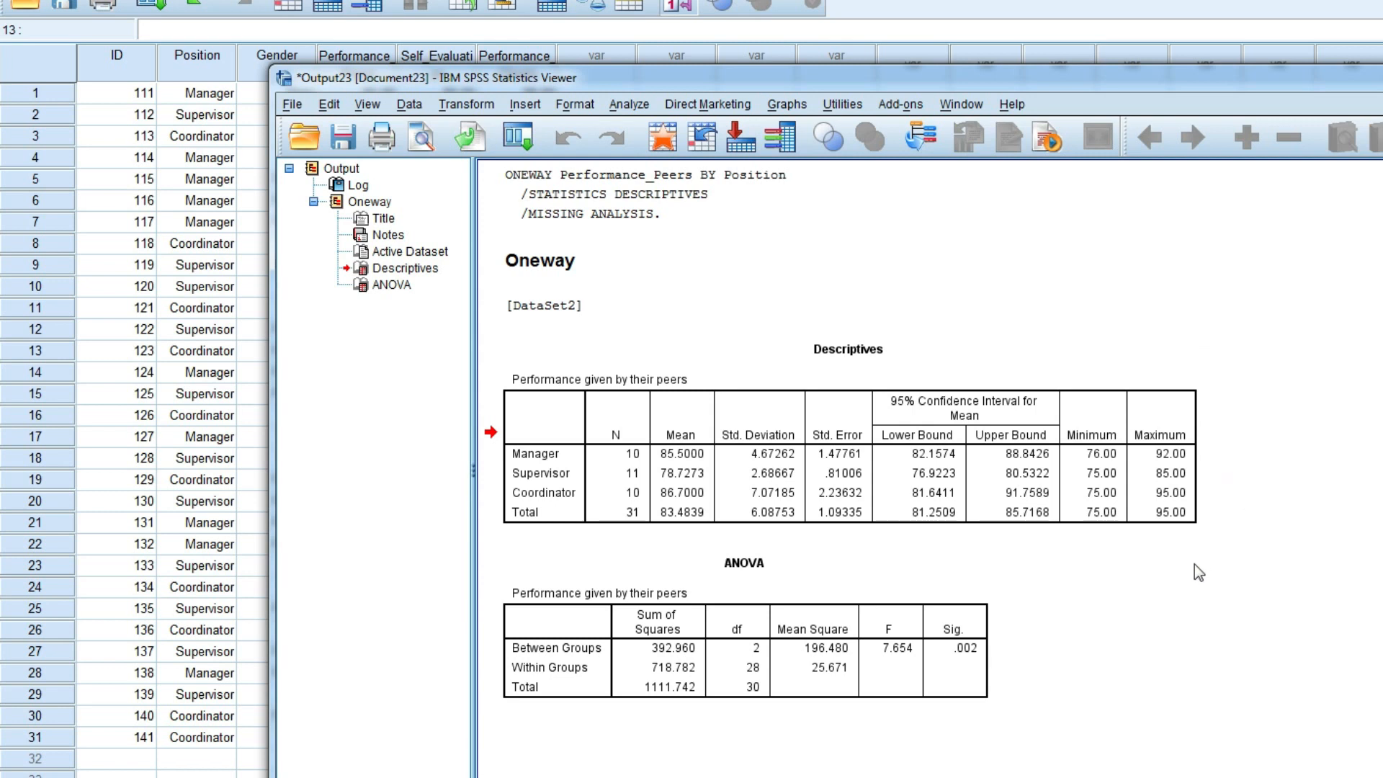
click(819, 548)
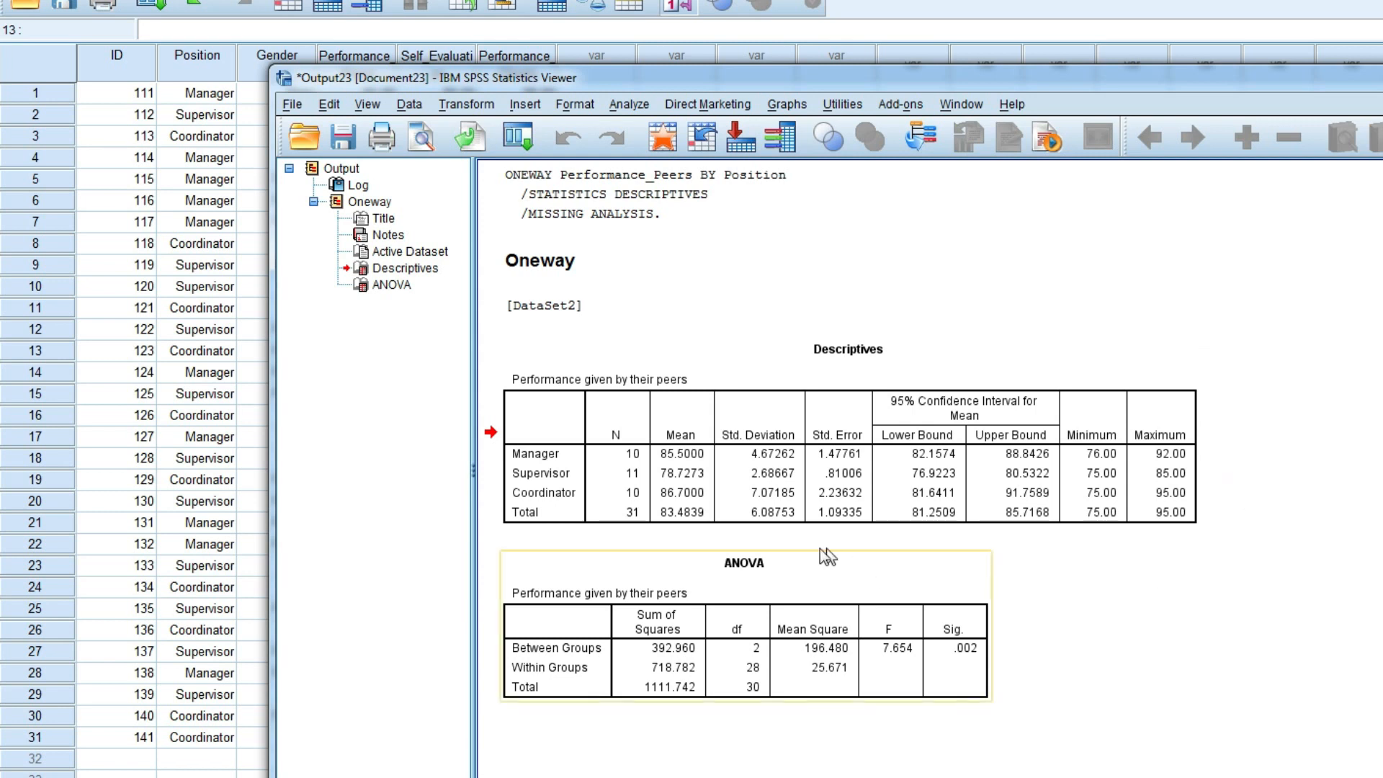
click(753, 569)
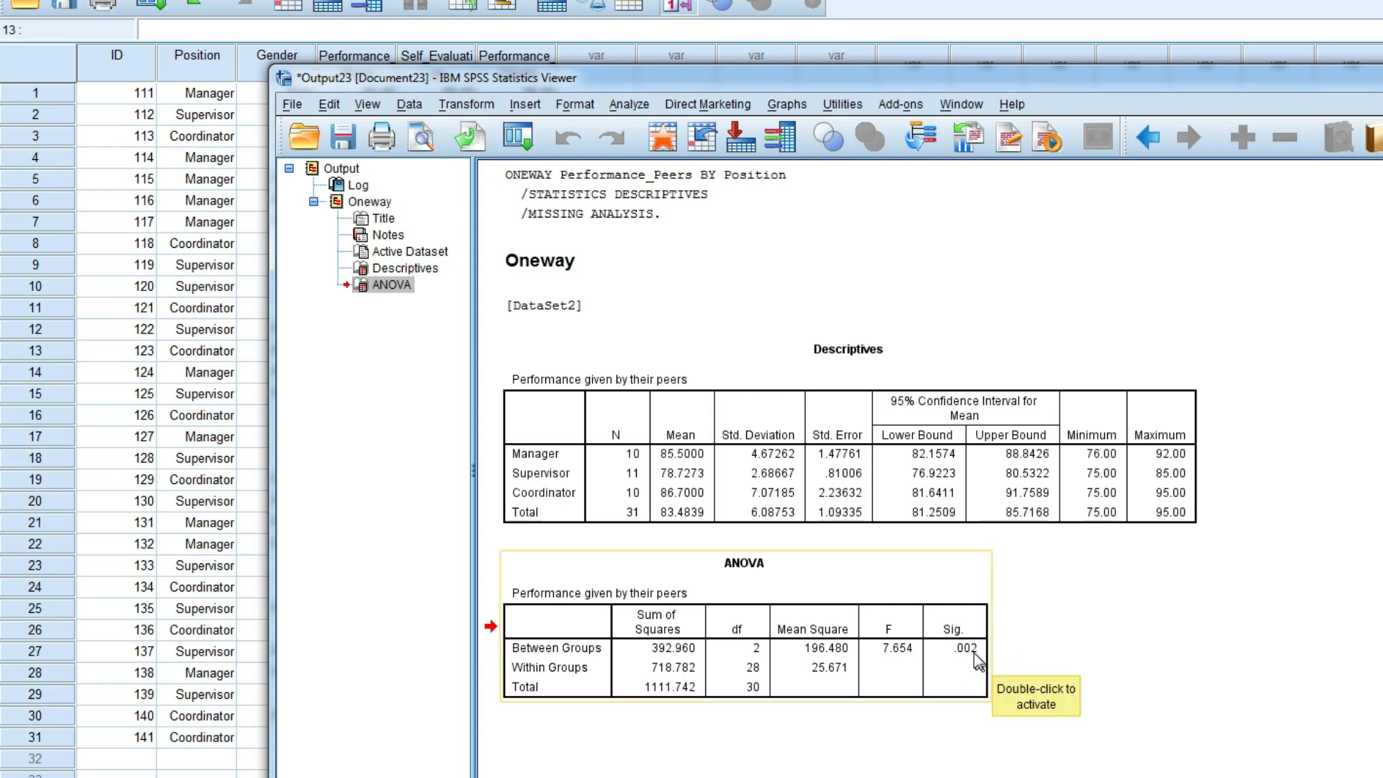
click(1052, 640)
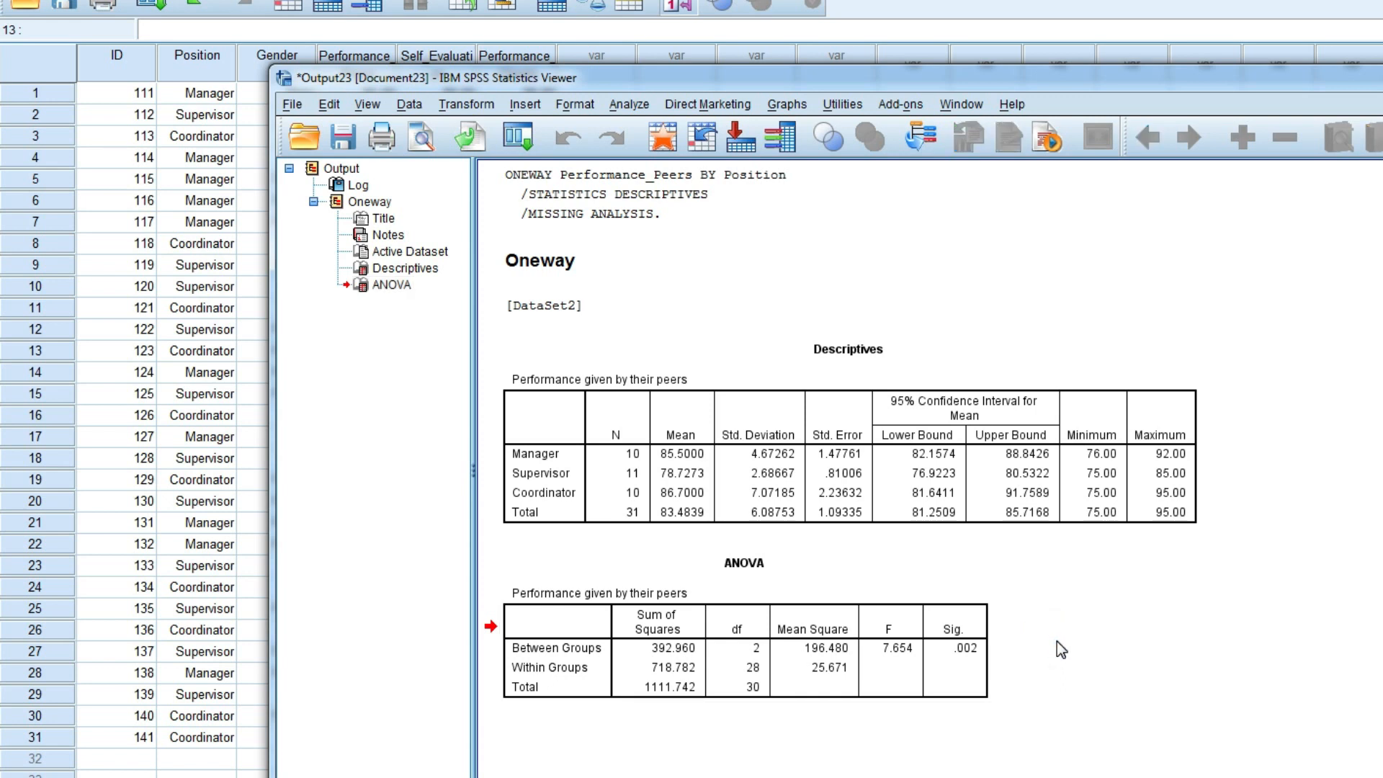
- Copy the Descriptives and ANOVA tables from the SPSS output and paste them under Computation in the Word document
click(628, 337)
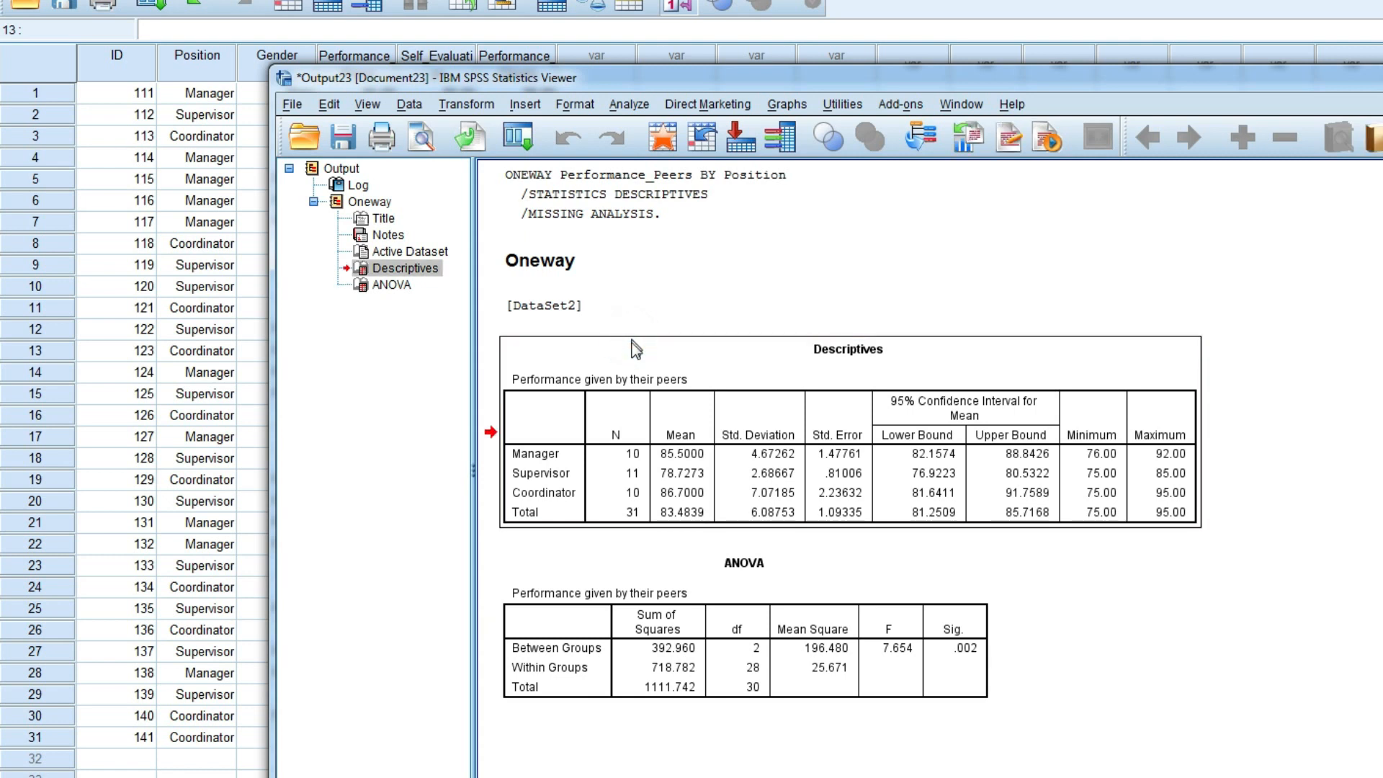
click(650, 556)
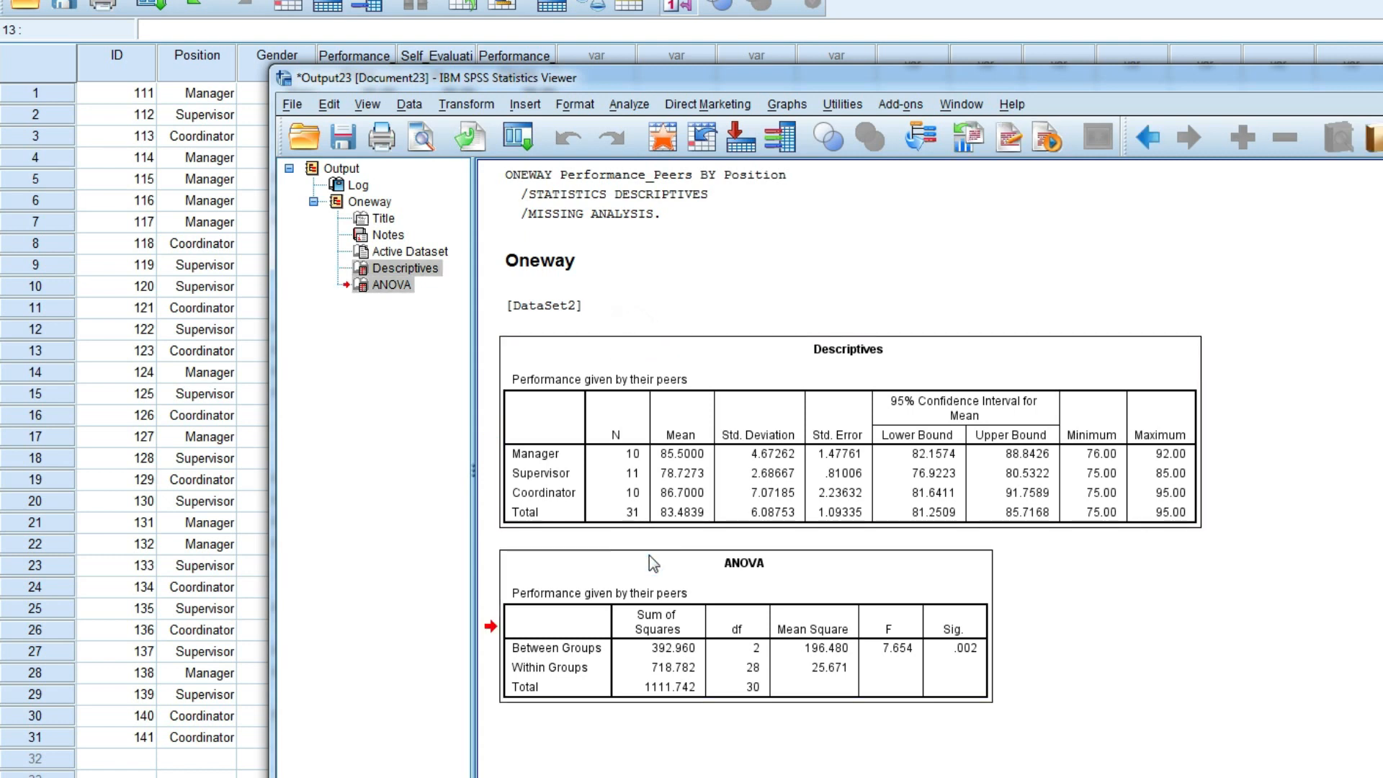
right_click(650, 557)
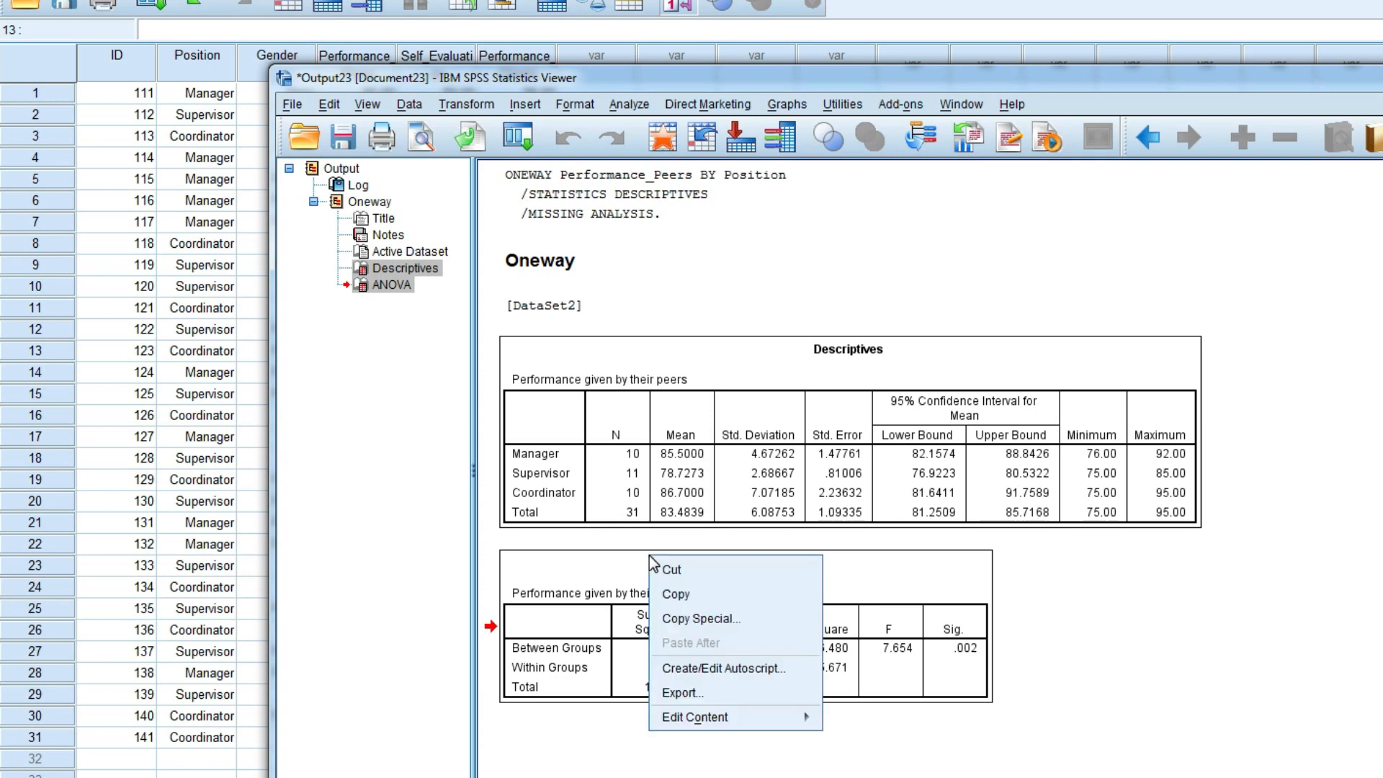
click(677, 596)
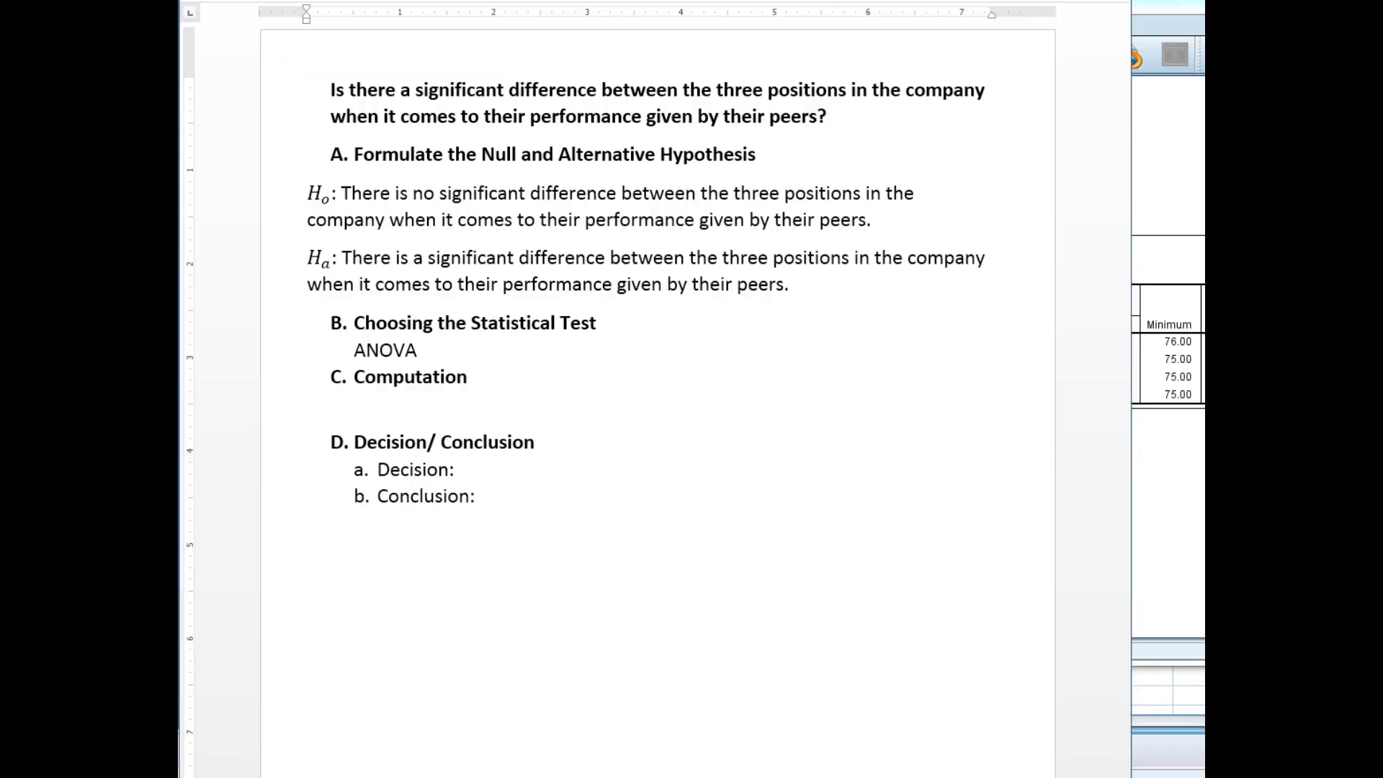
click(364, 396)
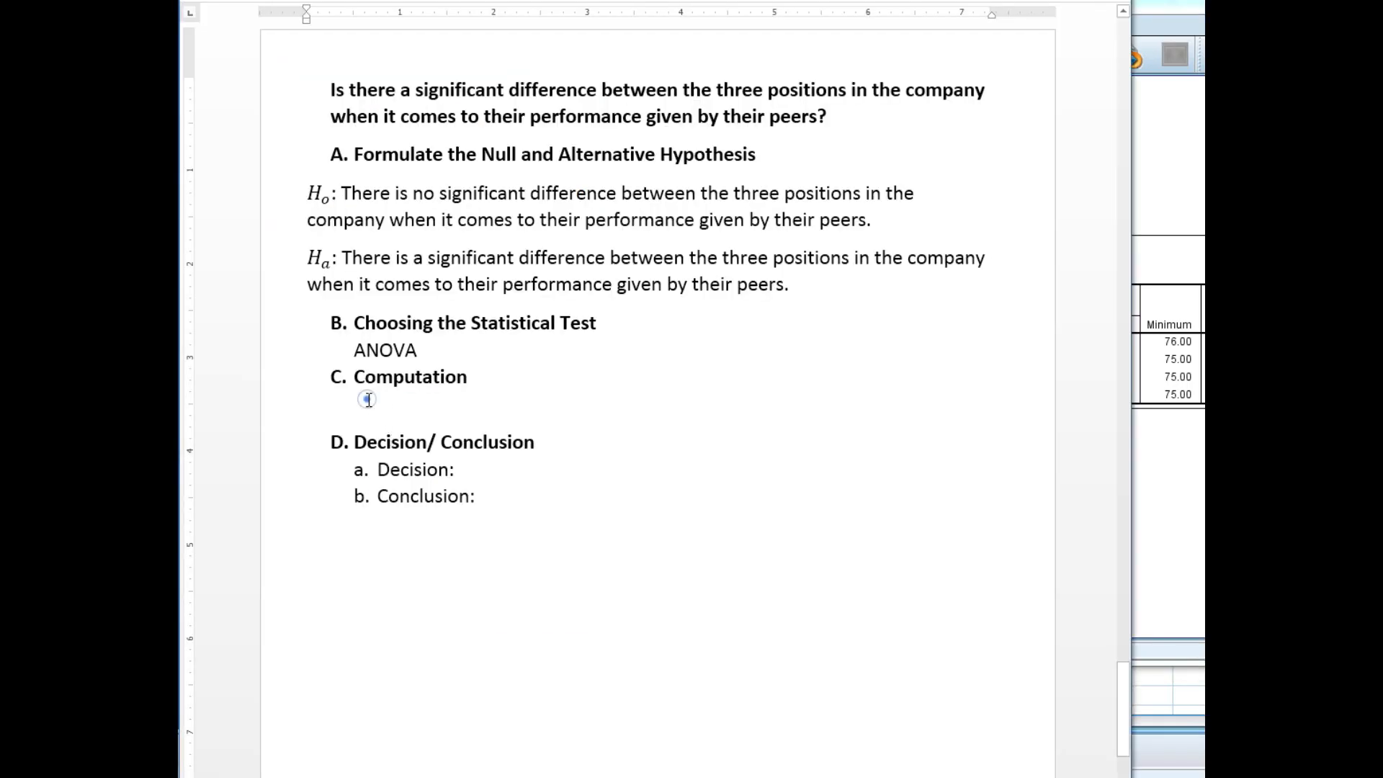
click(351, 411)
right_click(350, 411)
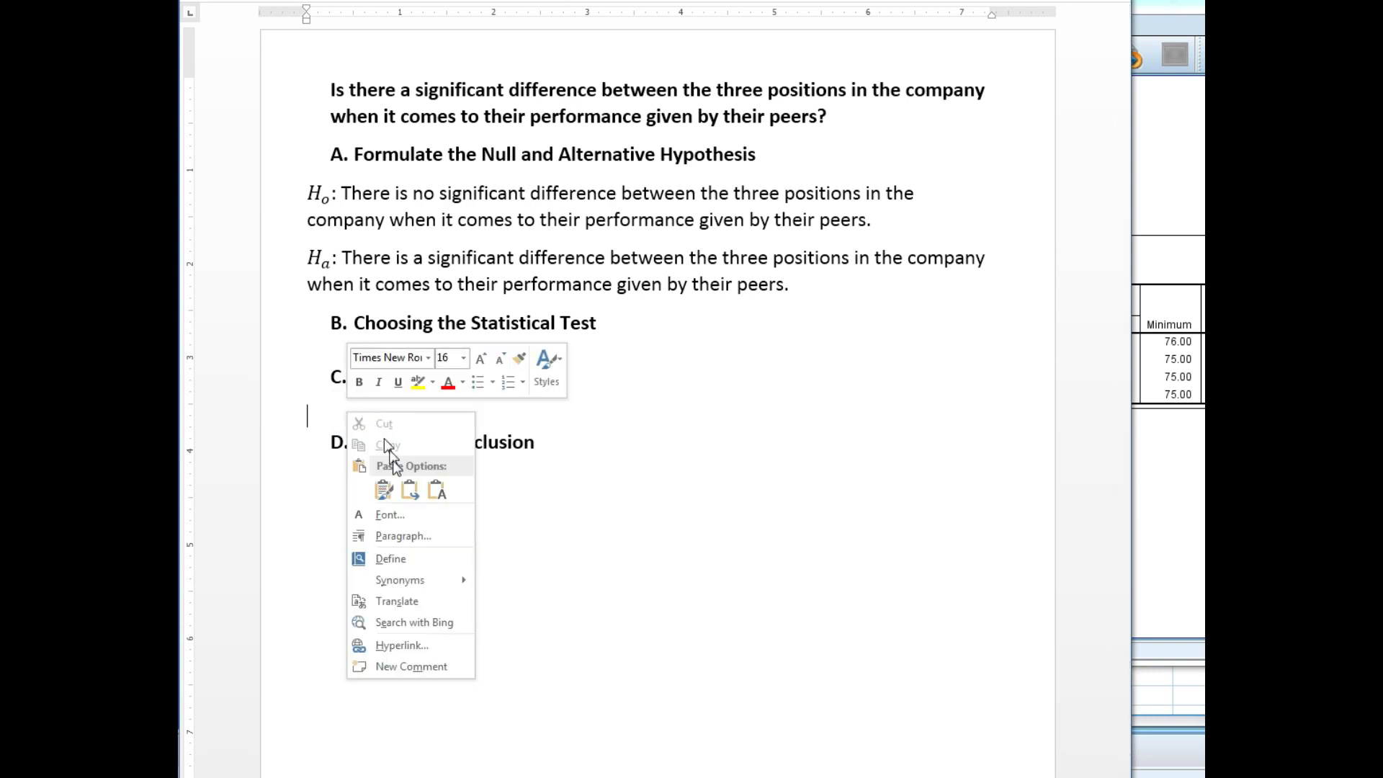
click(377, 487)
scroll(376, 492, down, 1)
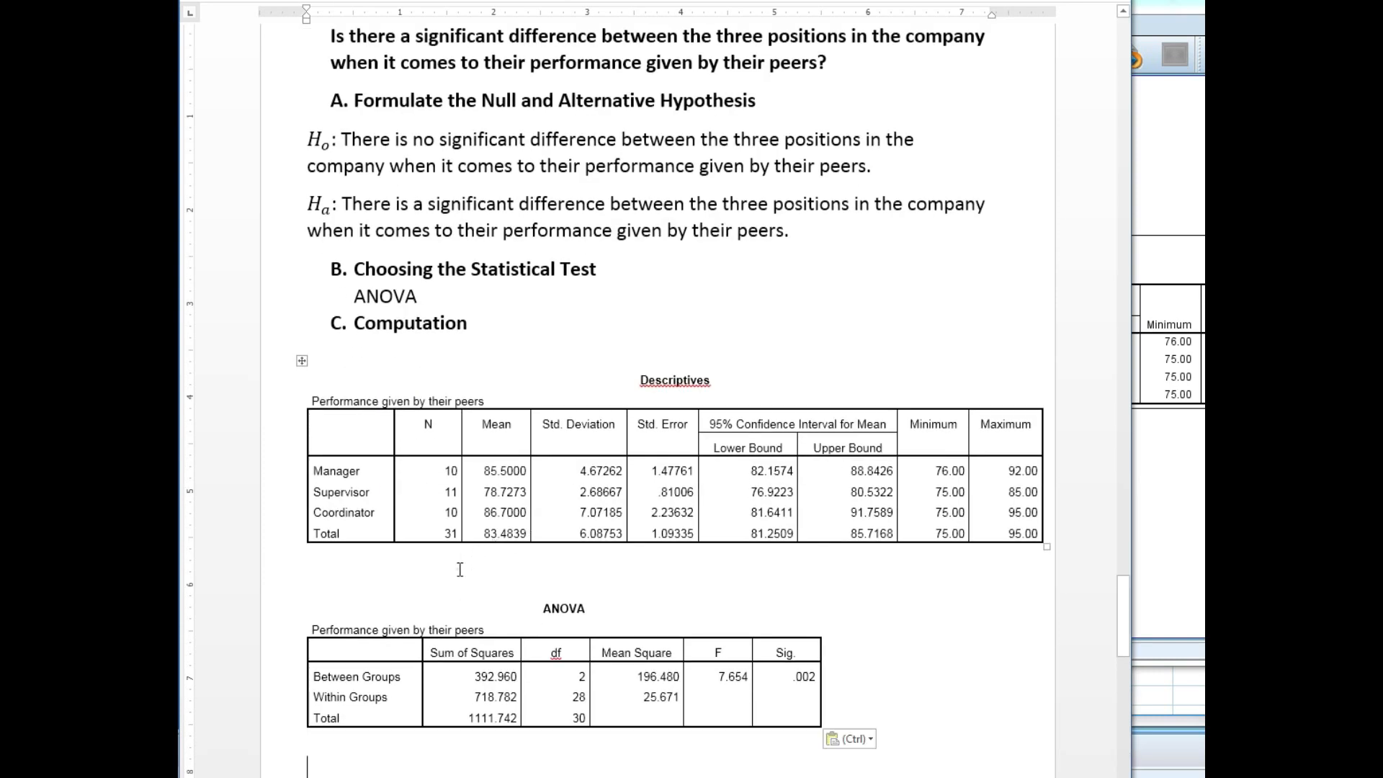
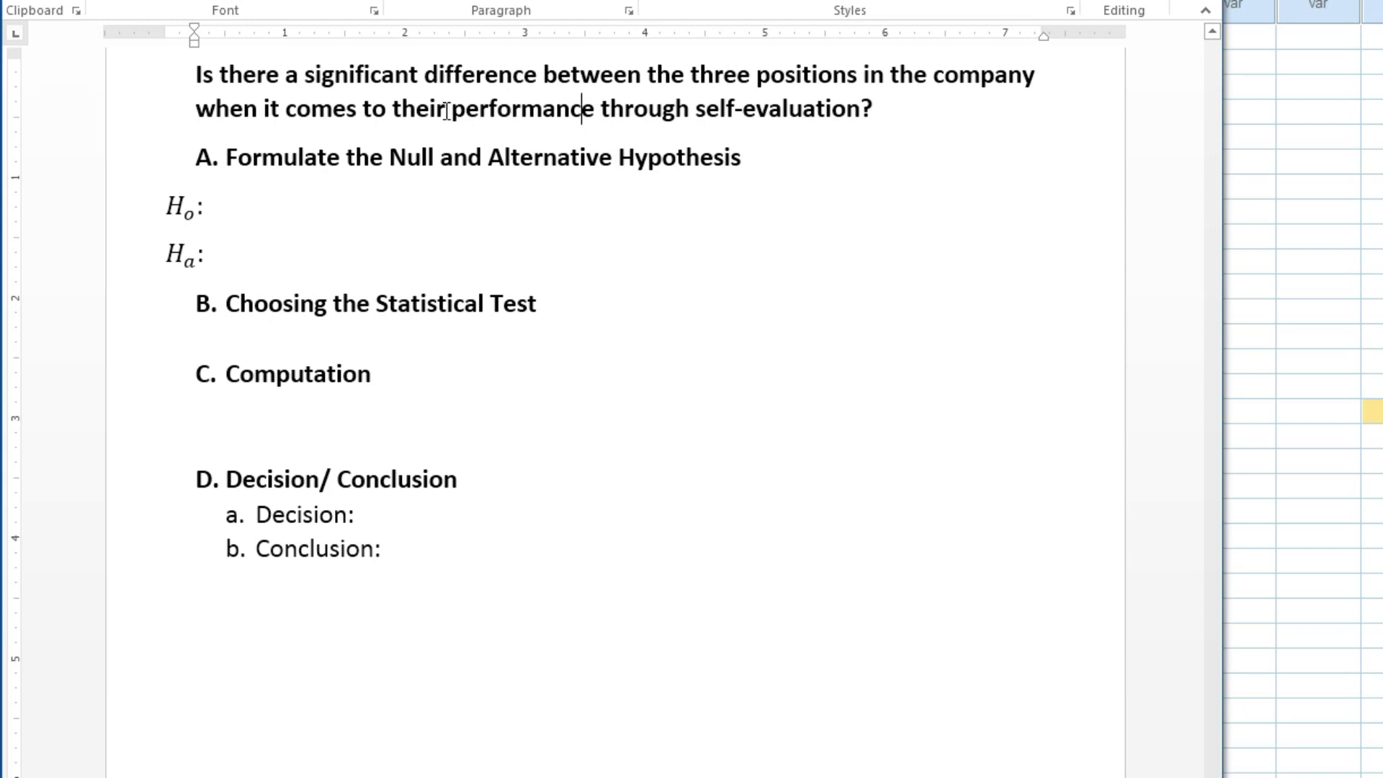
- Enter as null hypothesis "There is no significant difference between the three positions in the company when it comes to their performance given by their peers."
drag(452, 111, 823, 139)
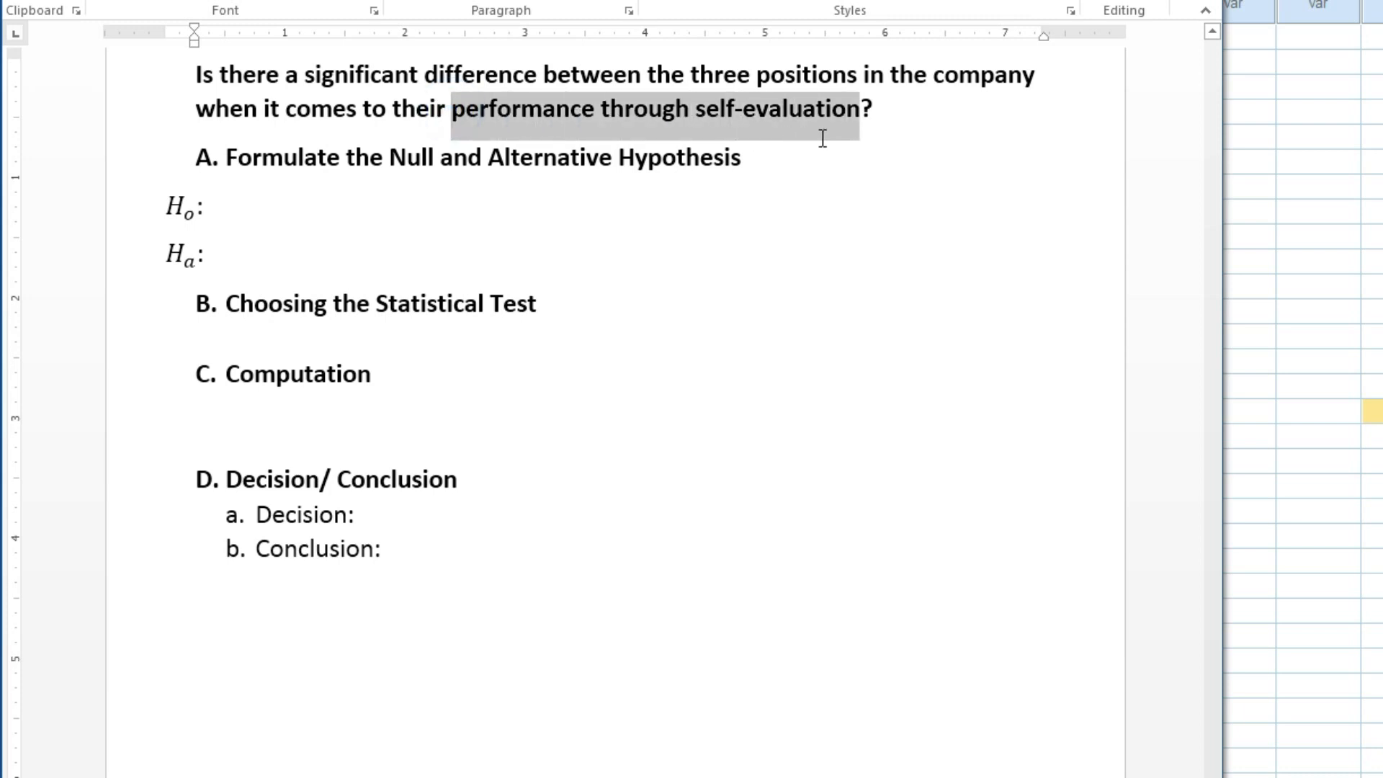
click(742, 130)
drag(697, 108, 875, 111)
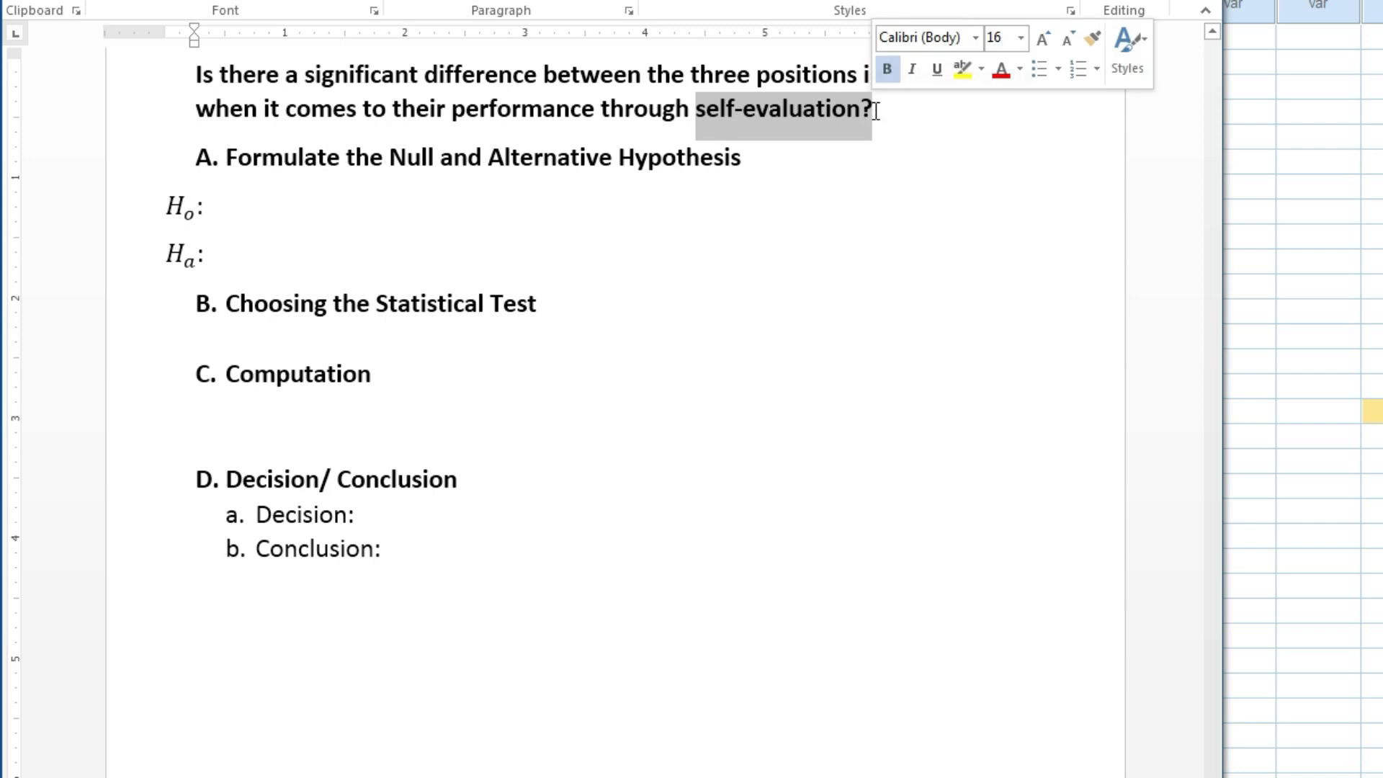
click(845, 123)
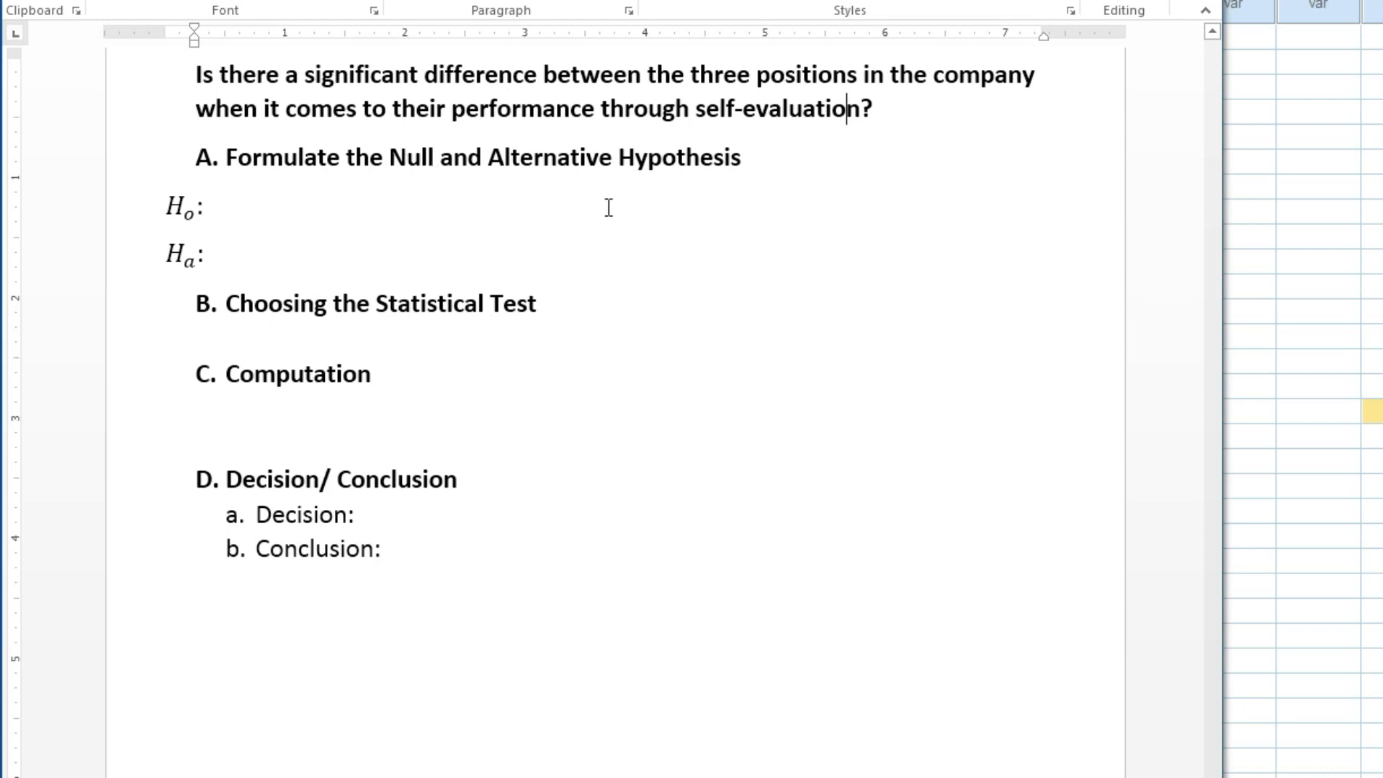
click(278, 200)
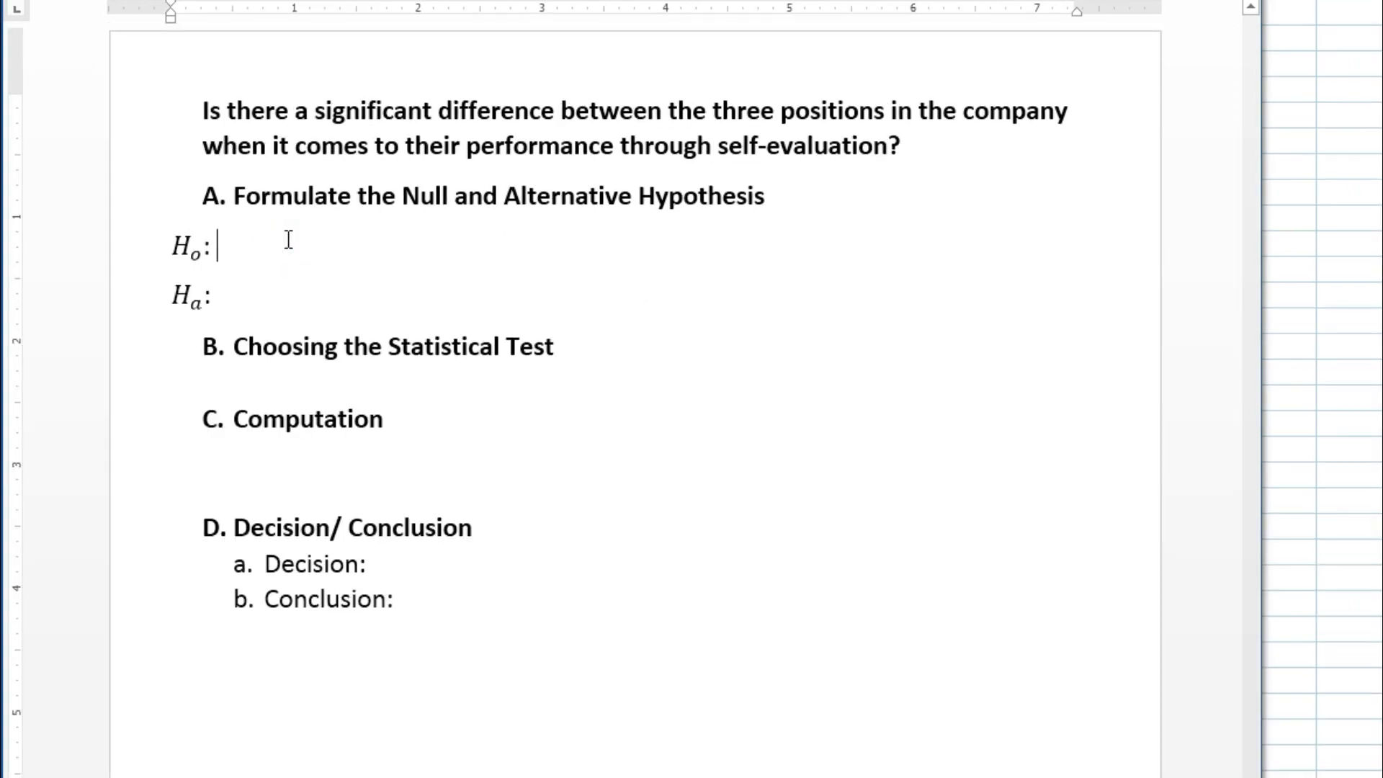
text(There is no significant difference between the three positions in the company when it comes to their performance given by their peers)
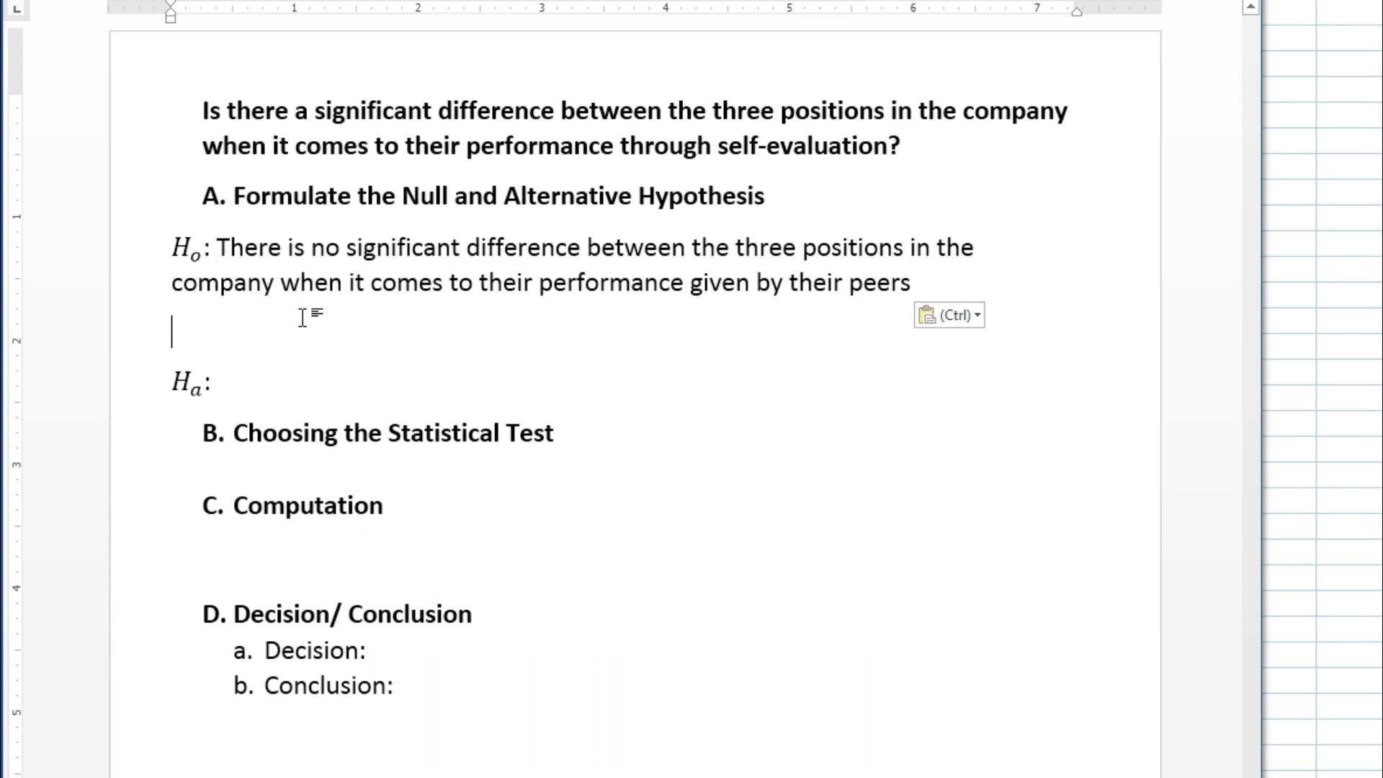
key(BackSpace)
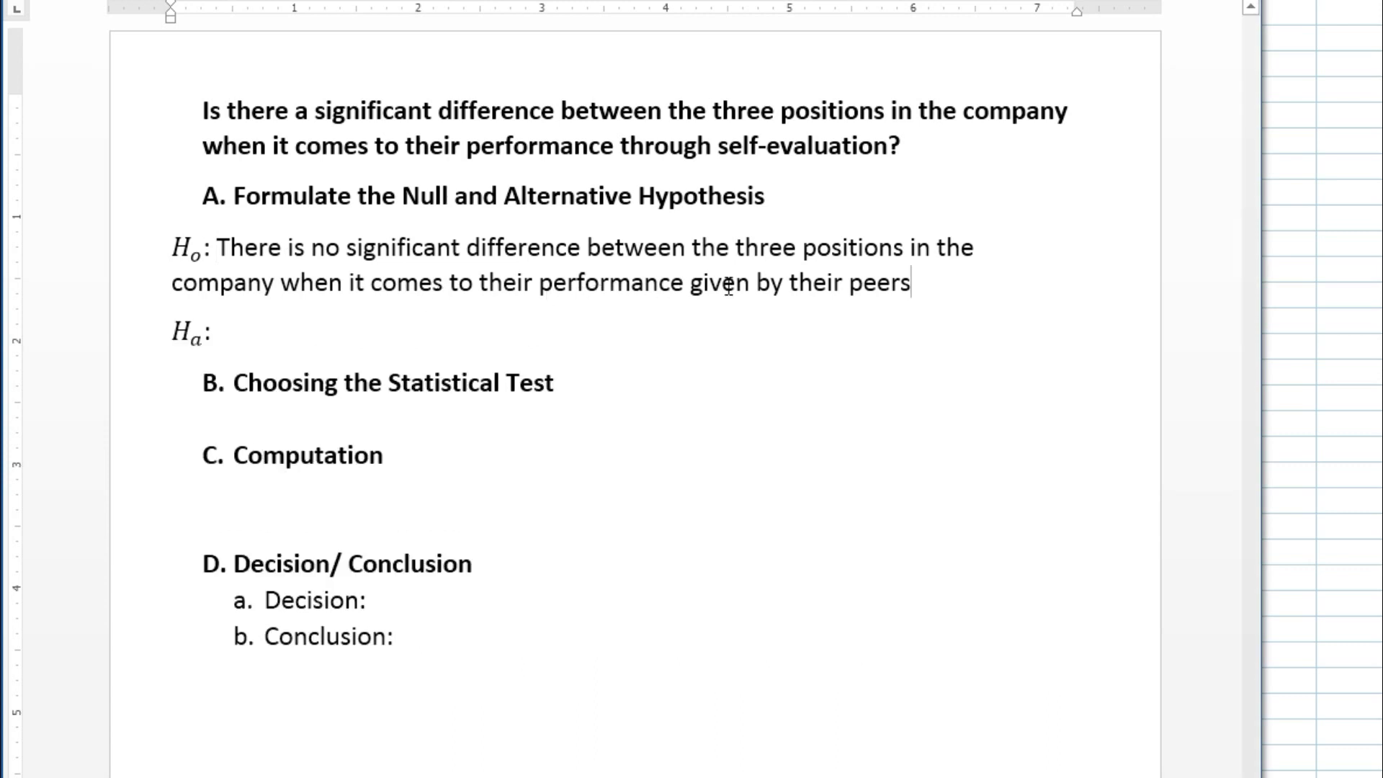
text(.)
- Enter as alternative hypothesis "There is a significant difference between the three positions in the company when it comes to their performance given by their peers."
click(395, 340)
text(There is no significant difference between the three positions in the company when it comes to their performance given by their peers)
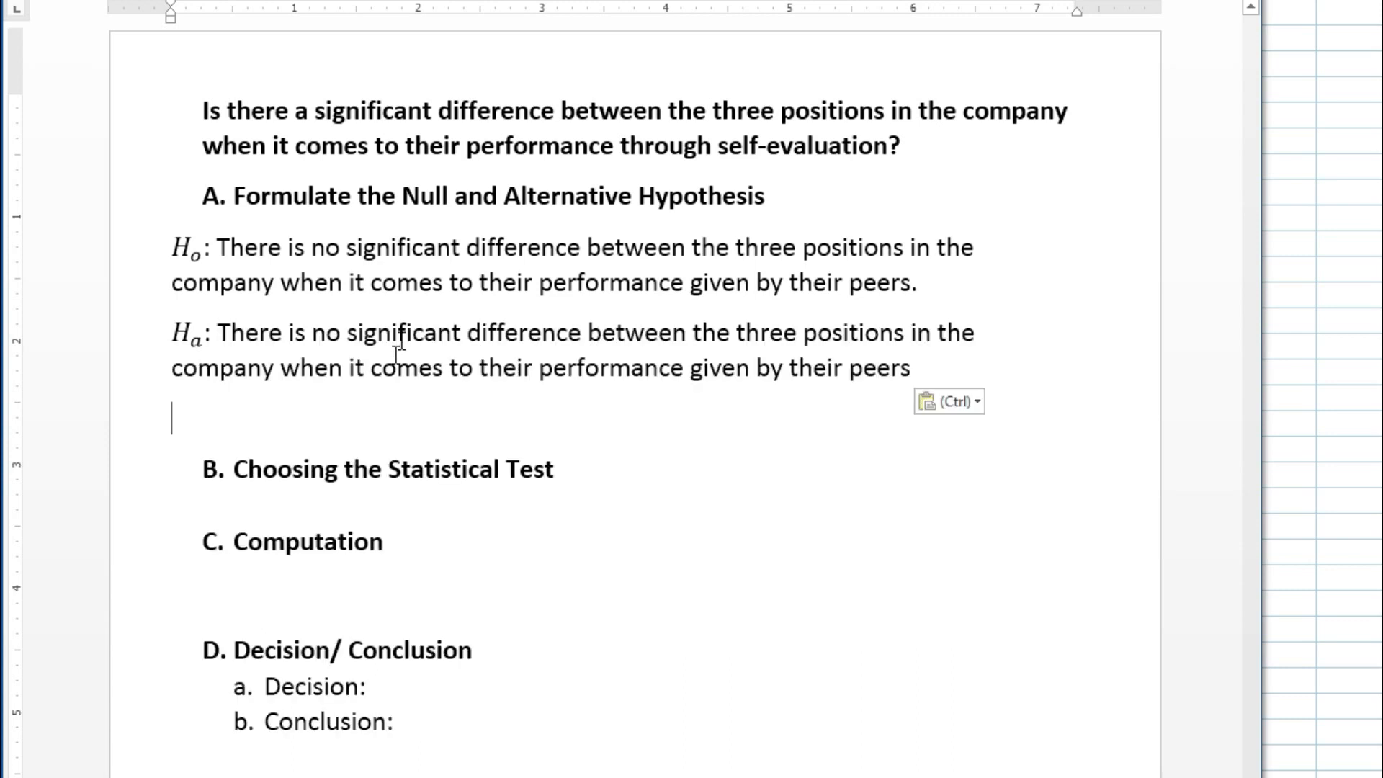
key(BackSpace)
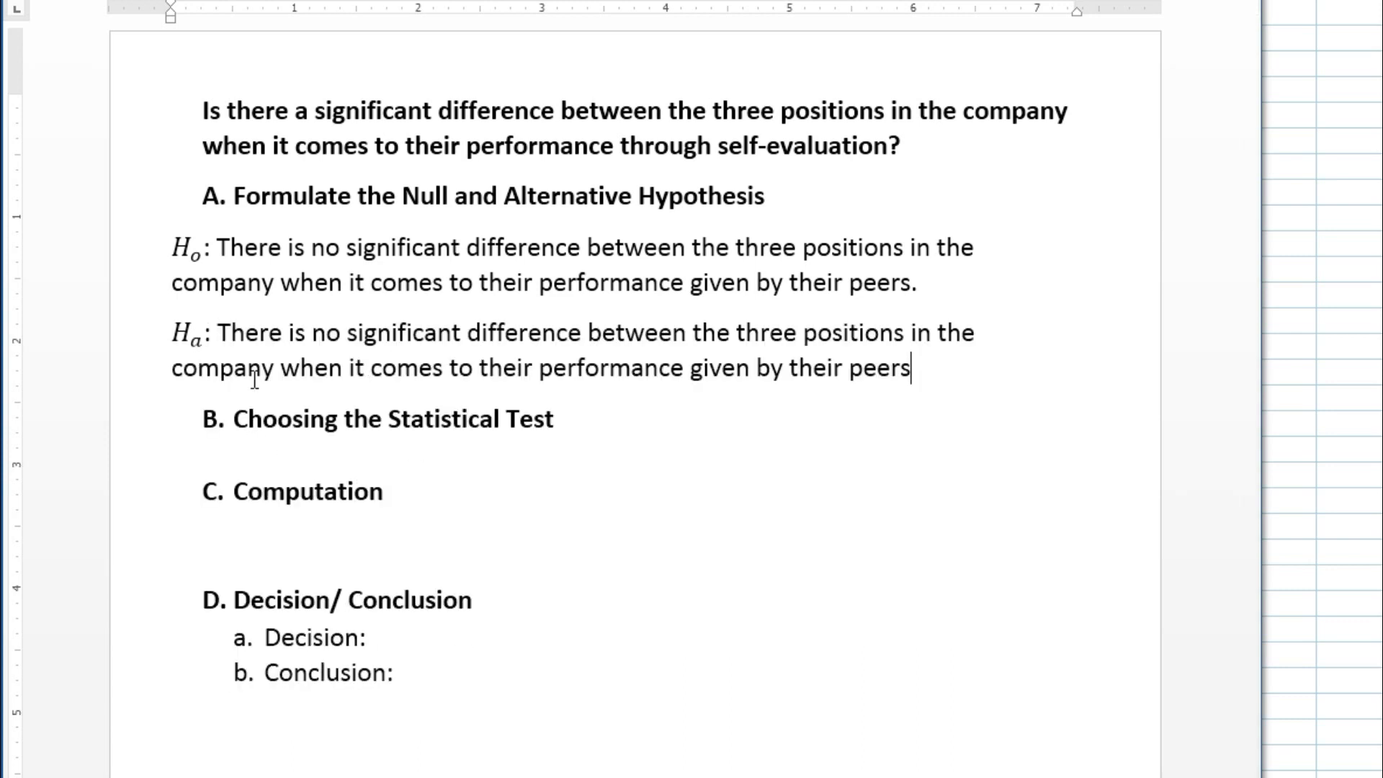
double_click(339, 329)
key(BackSpace)
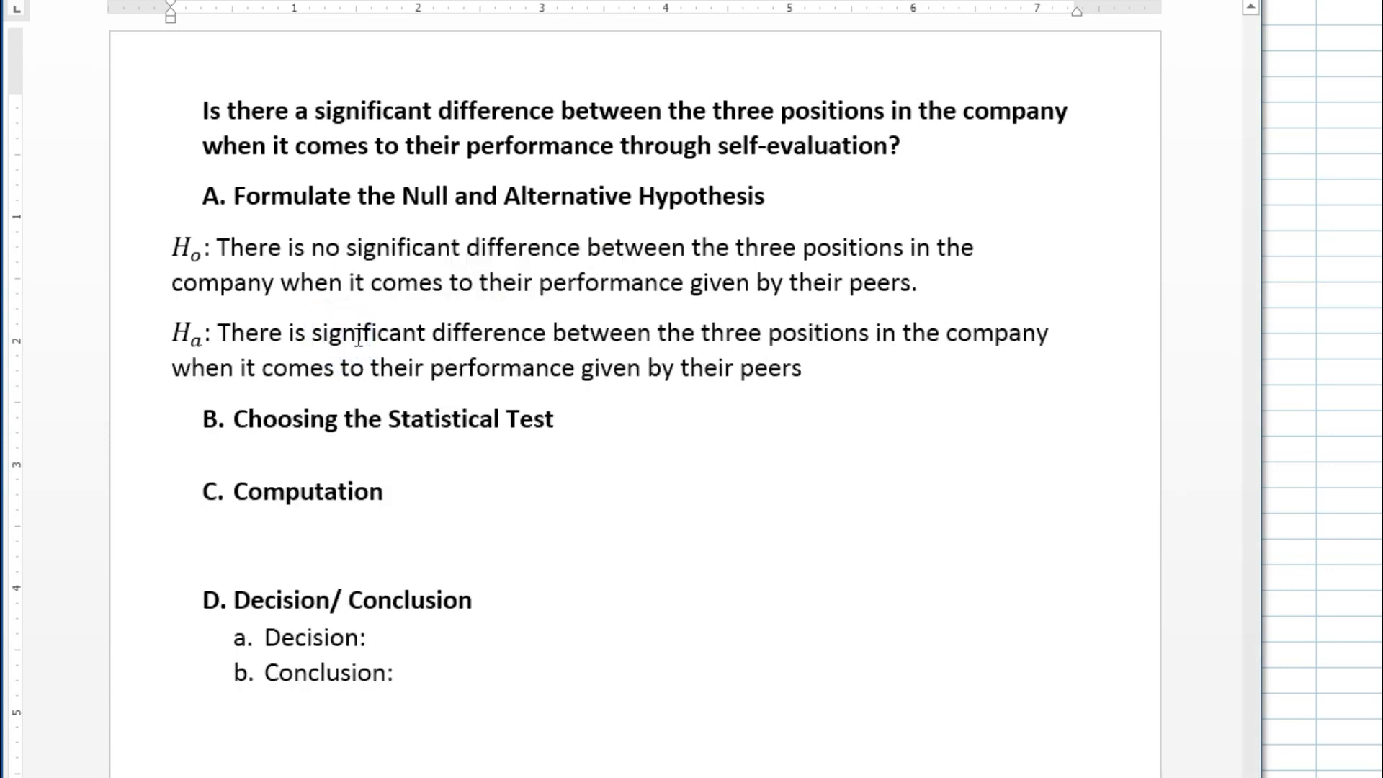
text(a)
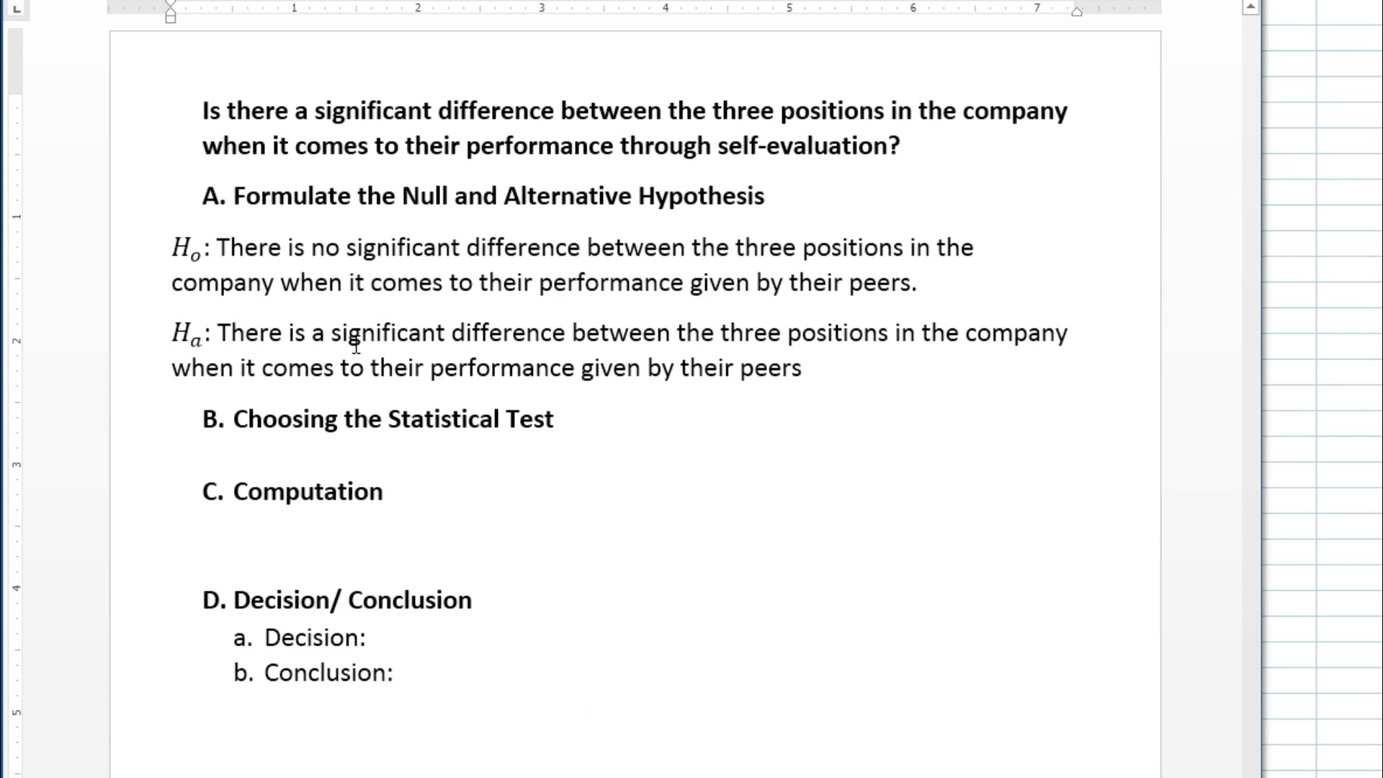
click(823, 376)
text(.)
- Enter ANOVA under Choosing the Statistical Test for the self-evaluation research question
click(762, 446)
click(668, 429)
click(299, 460)
text(ANOVA)
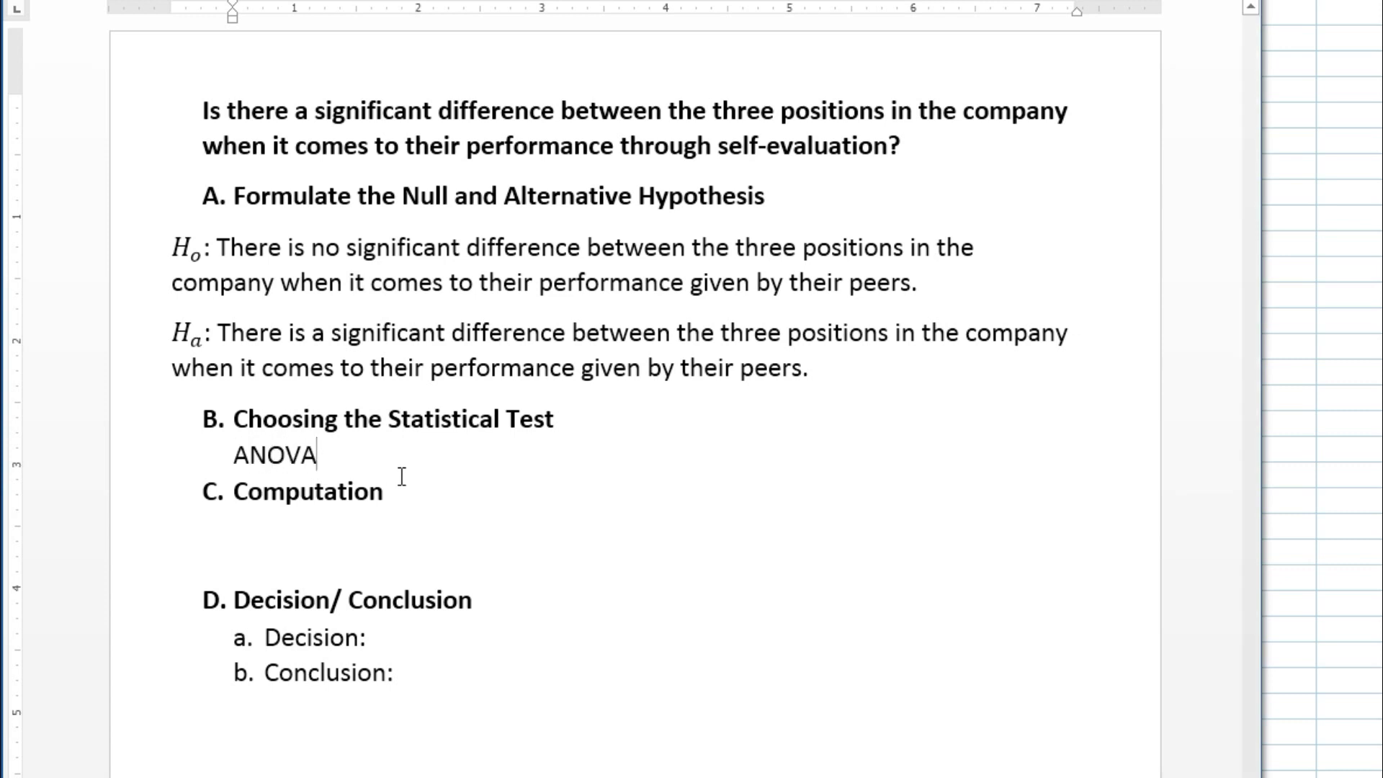
drag(229, 454, 321, 458)
click(508, 499)
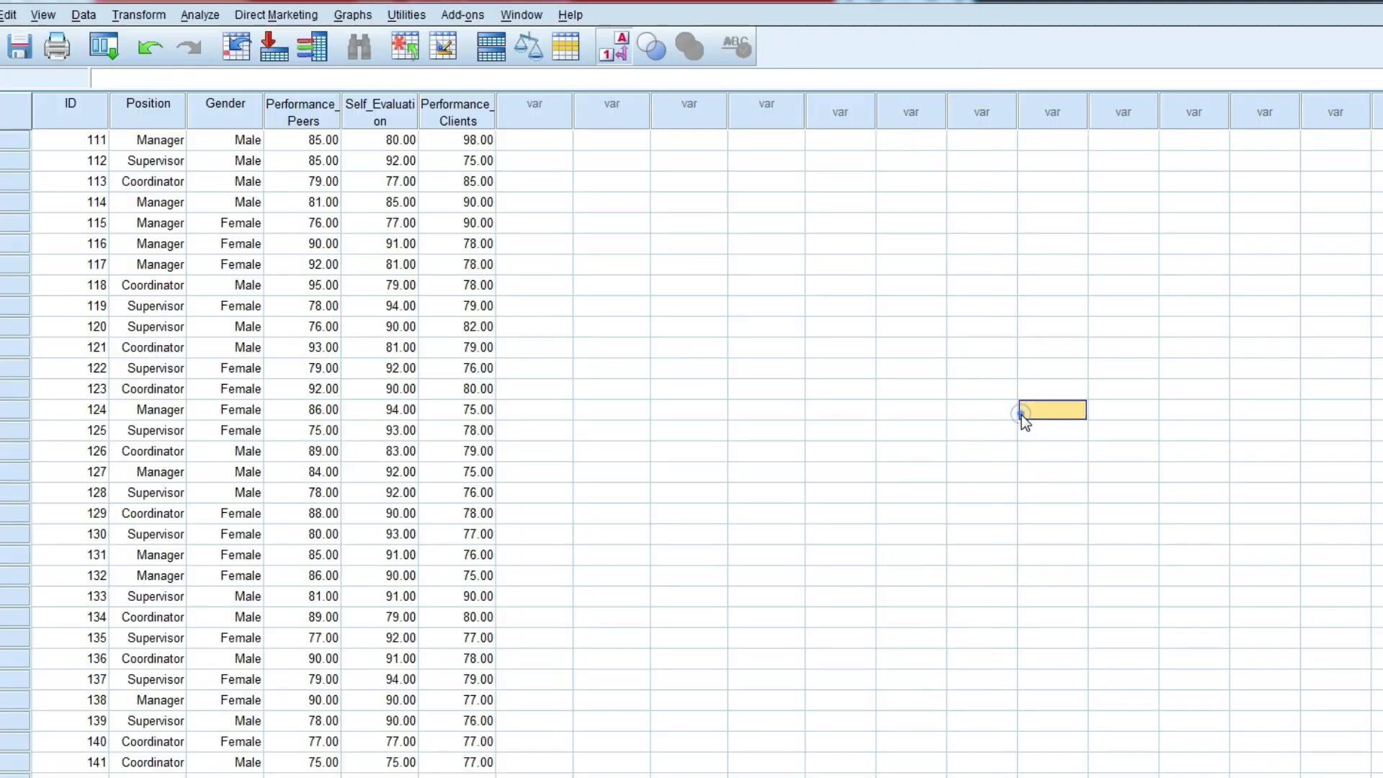
- Open One-Way ANOVA and replace the peer-given performance variable with self evaluation in the dependent list
click(190, 15)
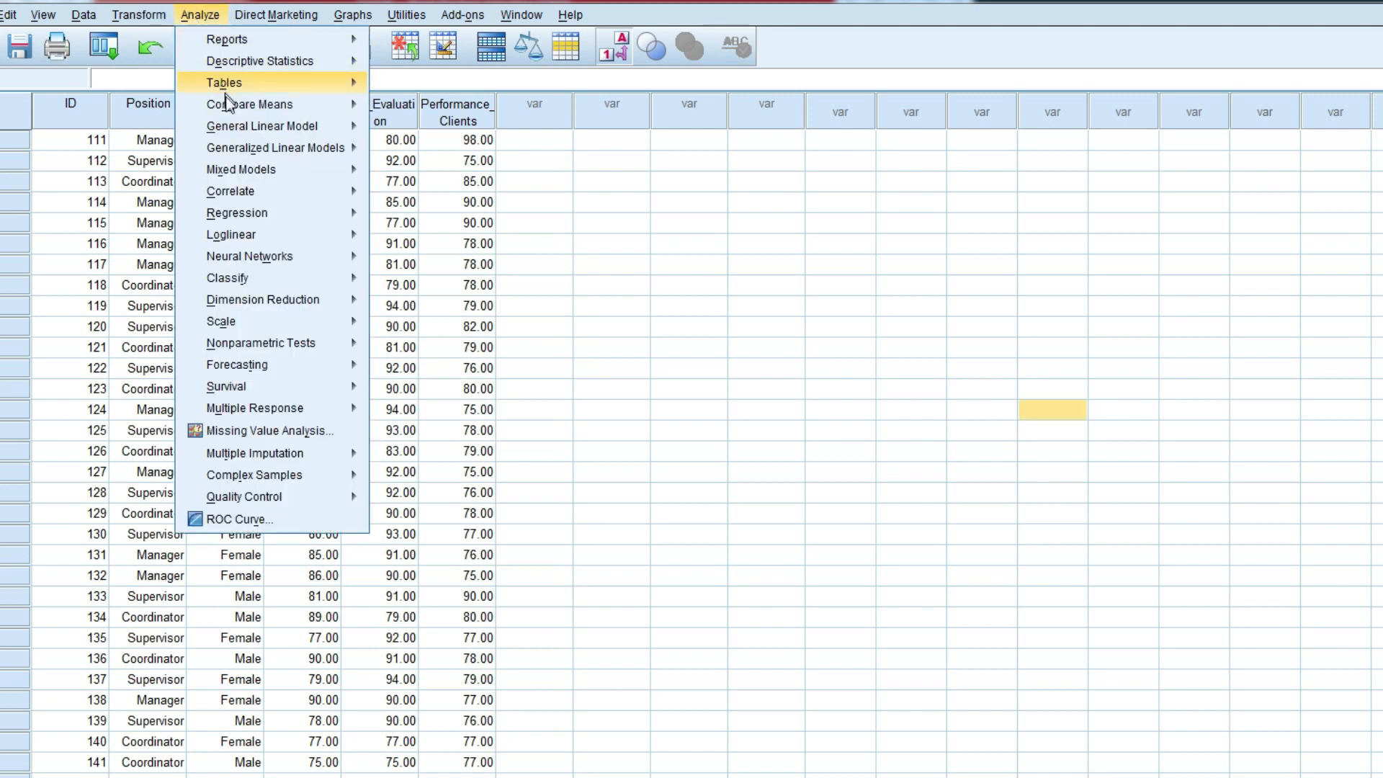
mouse_move(228, 103)
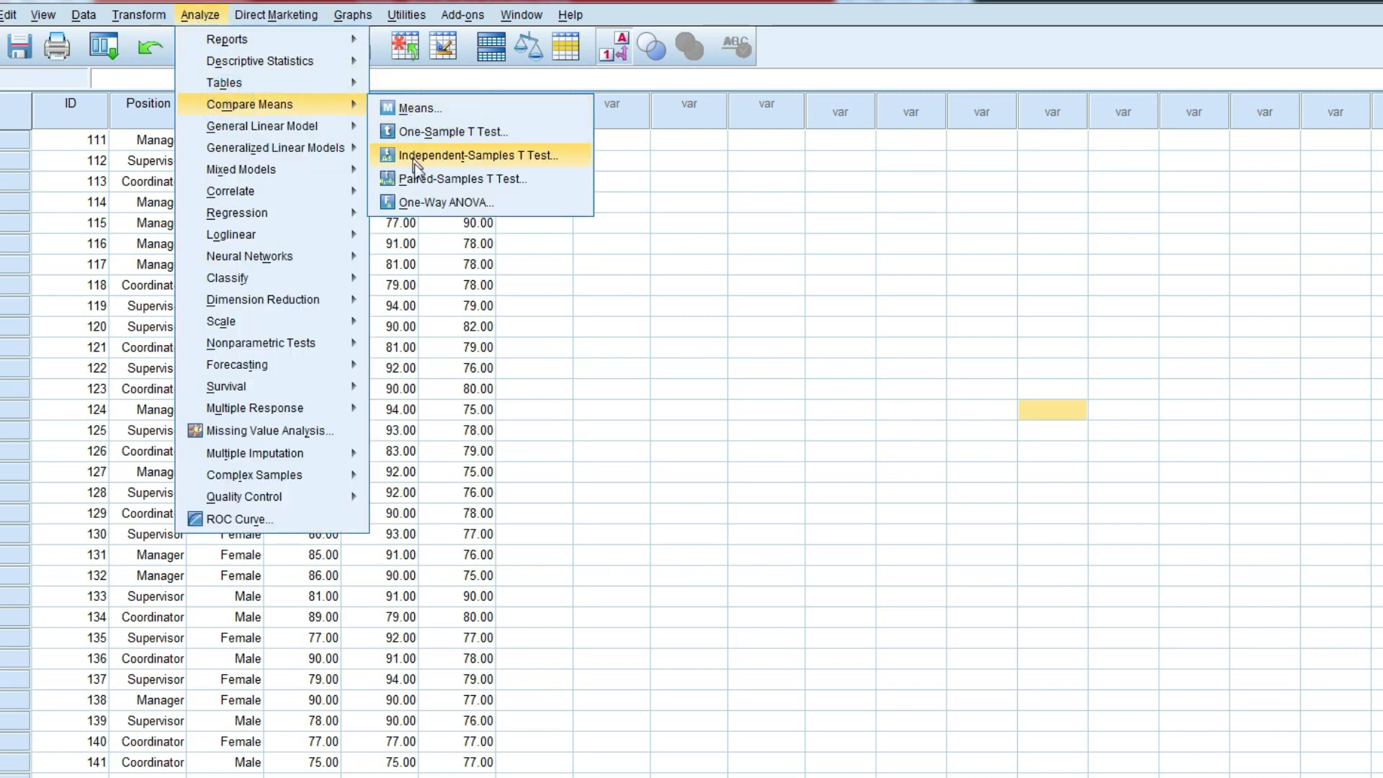
click(425, 202)
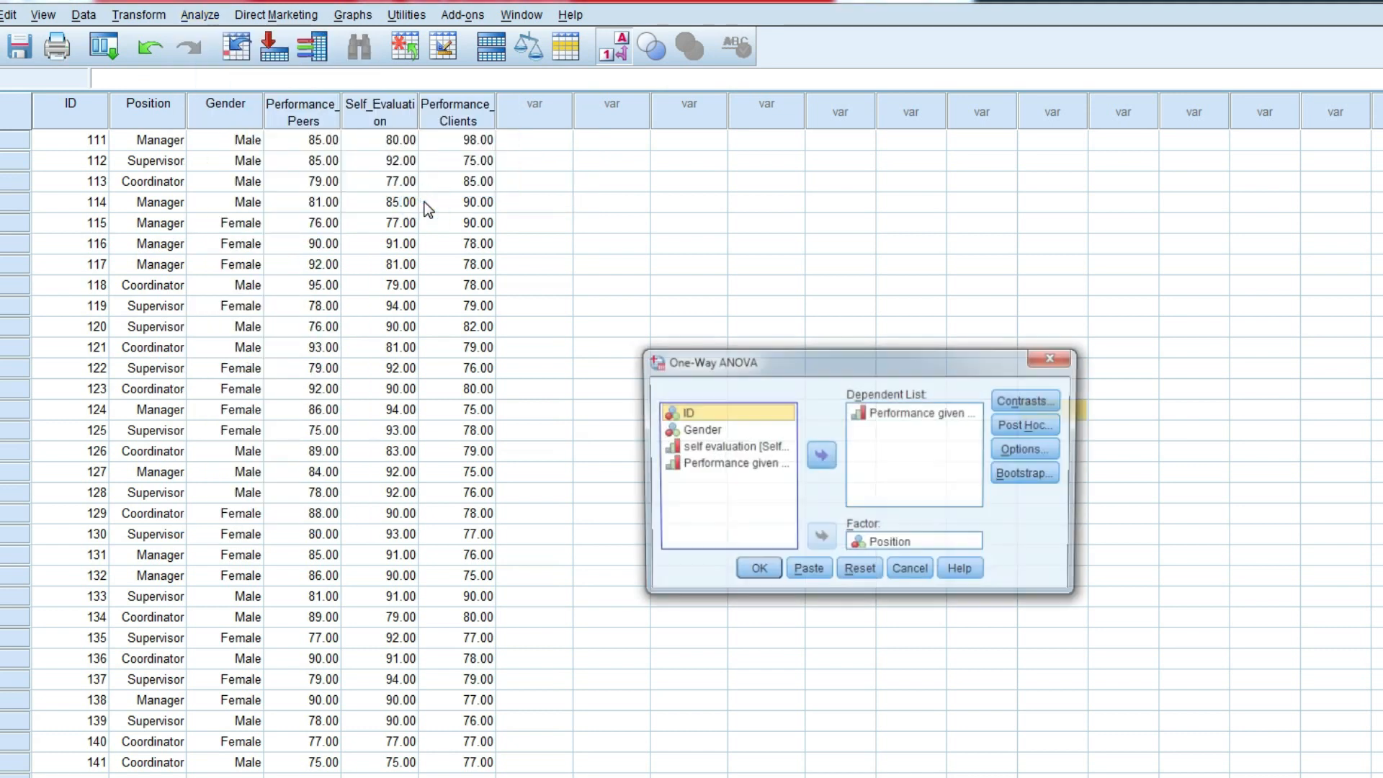
click(909, 413)
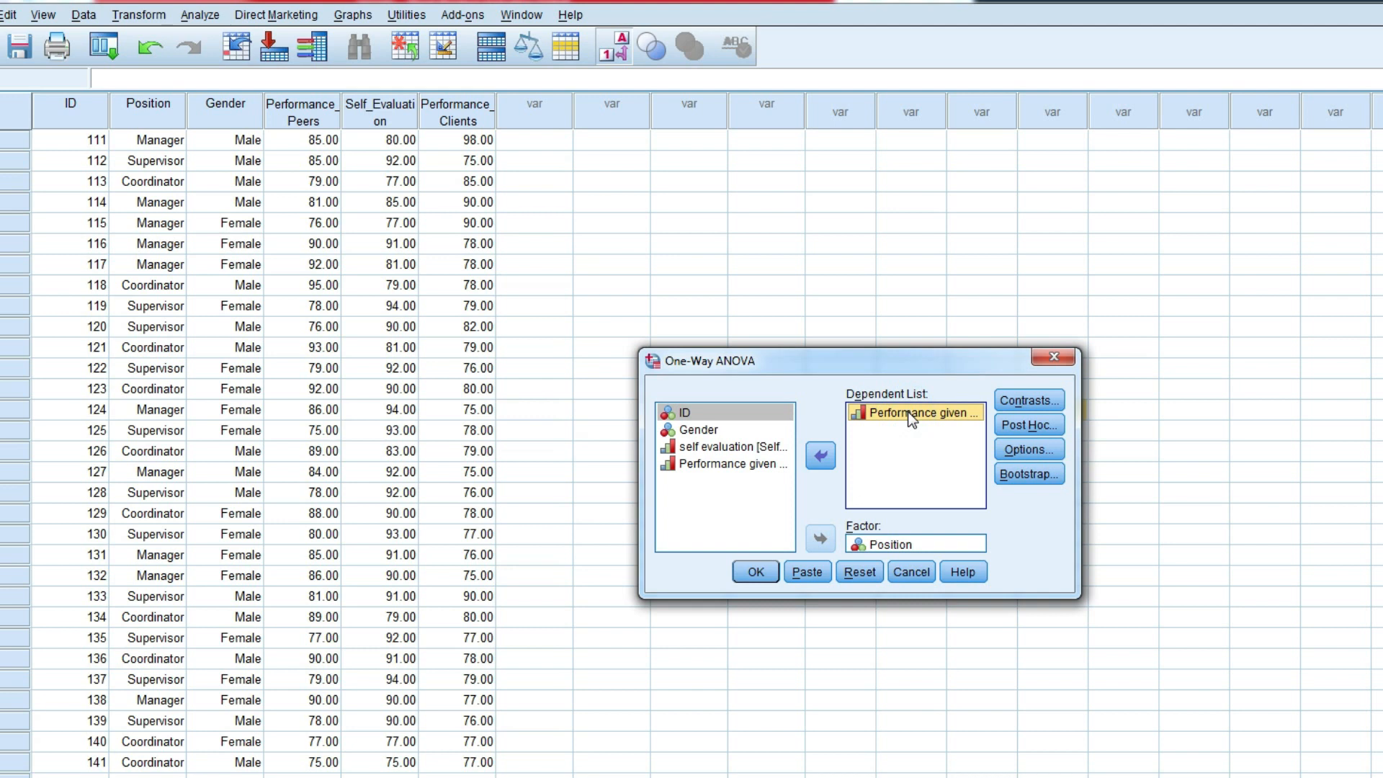
click(822, 456)
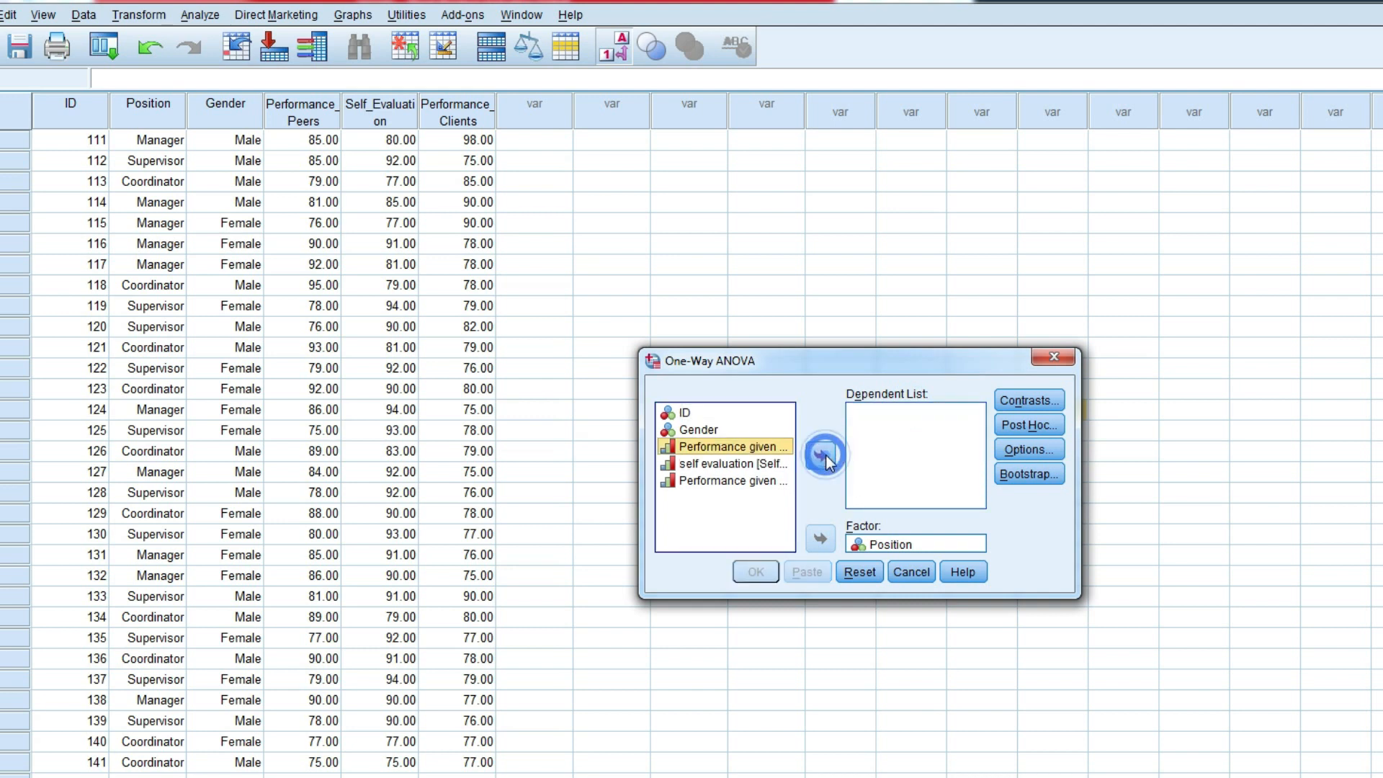
click(756, 464)
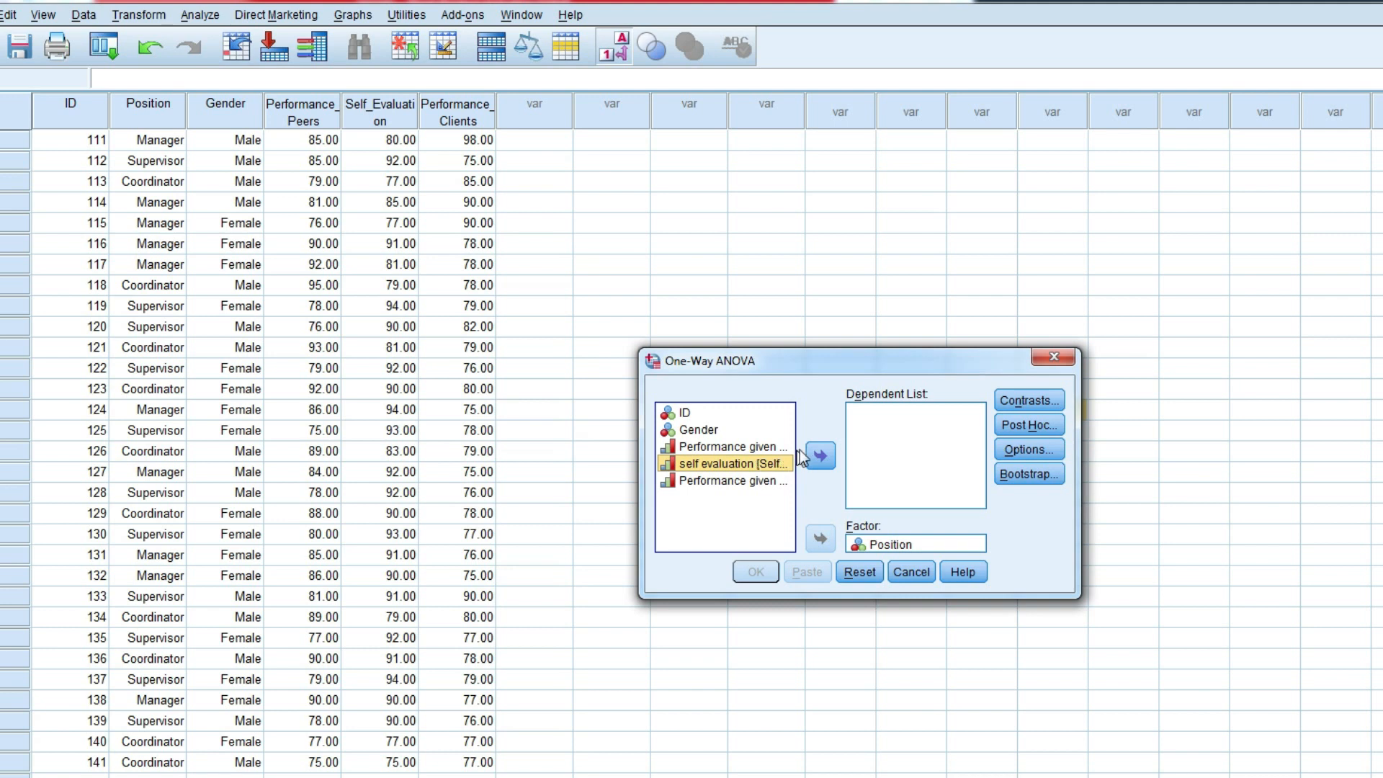
click(823, 456)
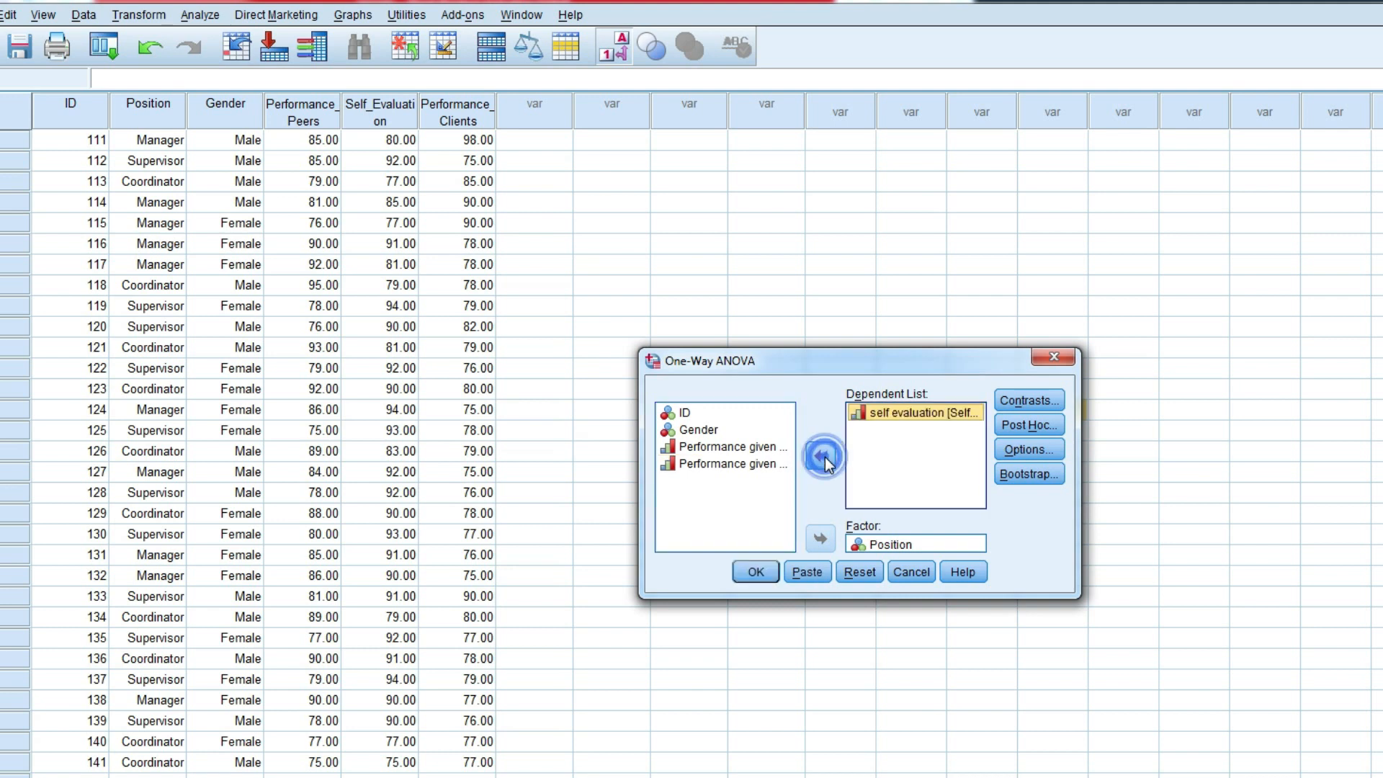
- Run the One-Way ANOVA with Position as the factor and Descriptive statistics included
click(870, 545)
click(821, 539)
click(706, 430)
click(819, 539)
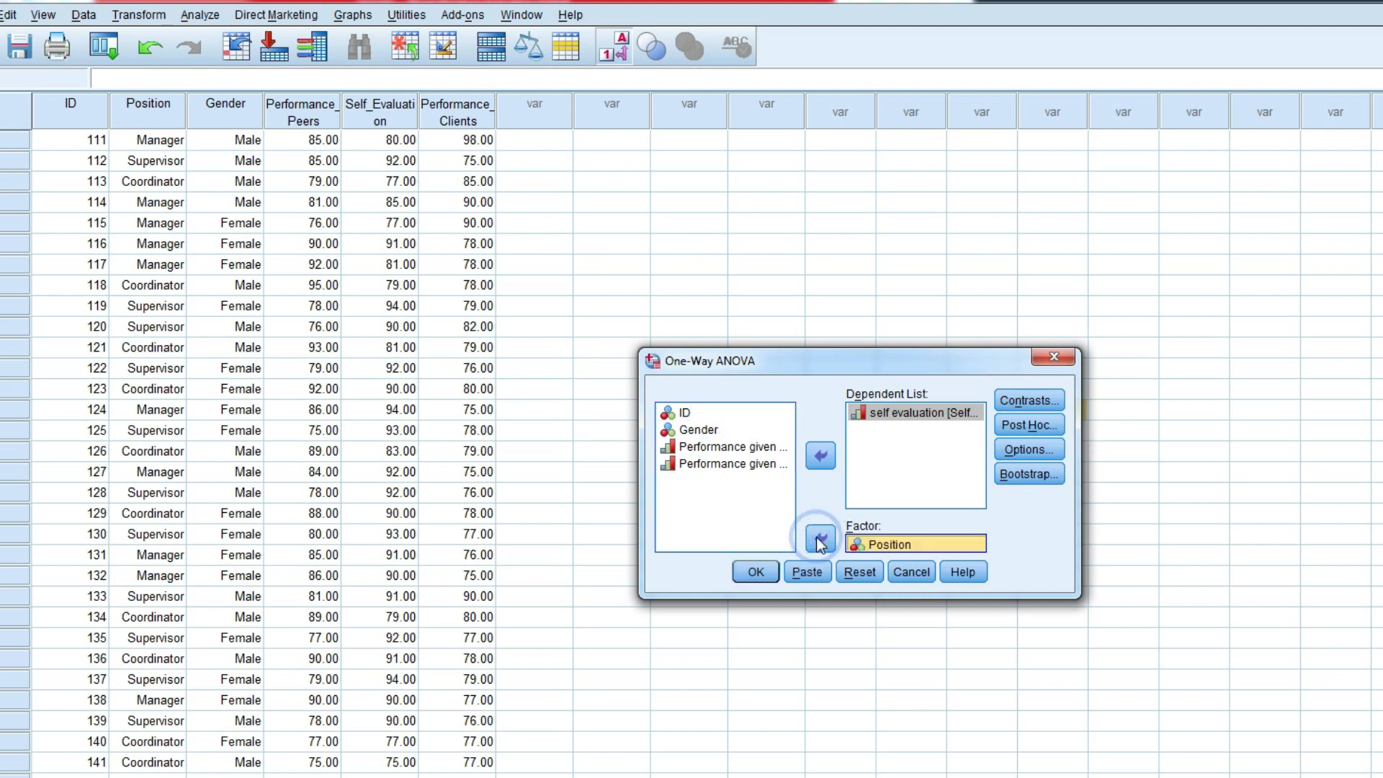
click(1018, 449)
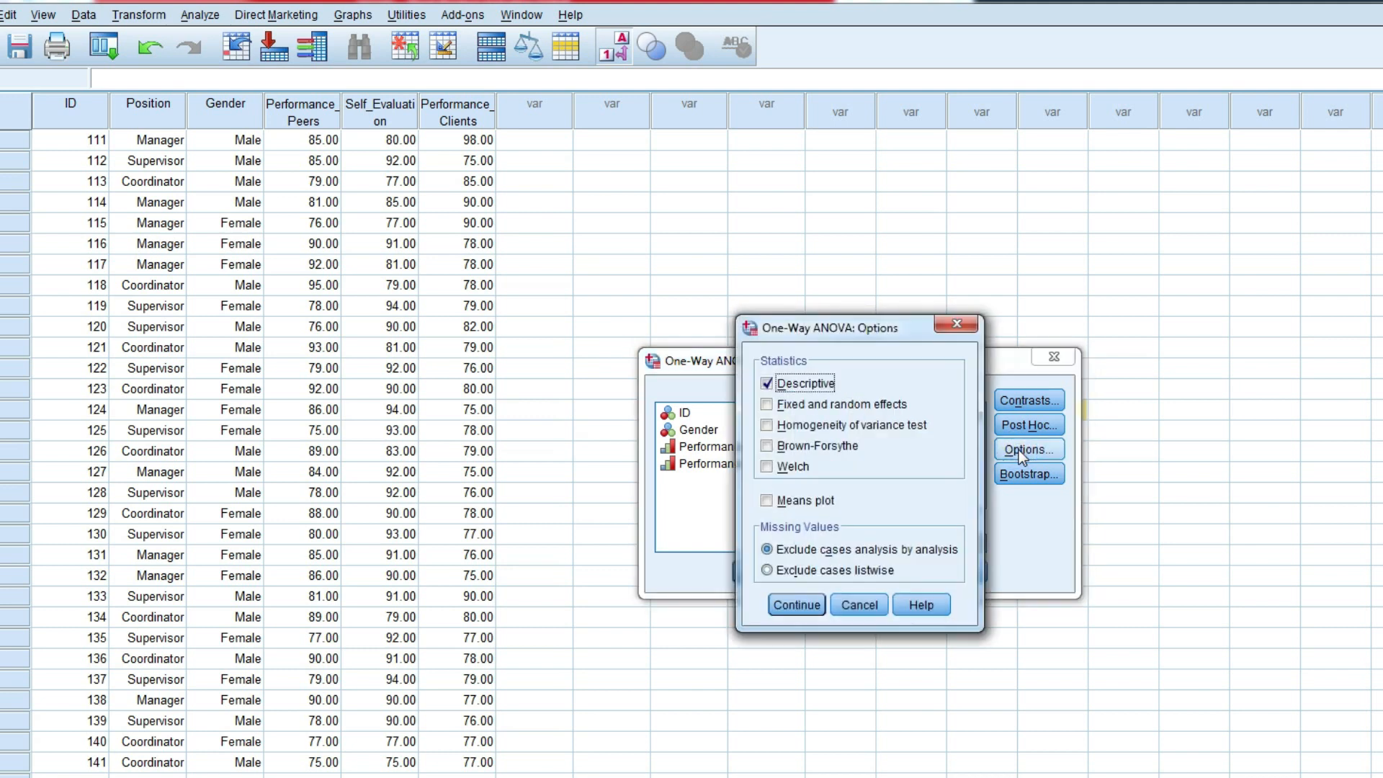
click(807, 604)
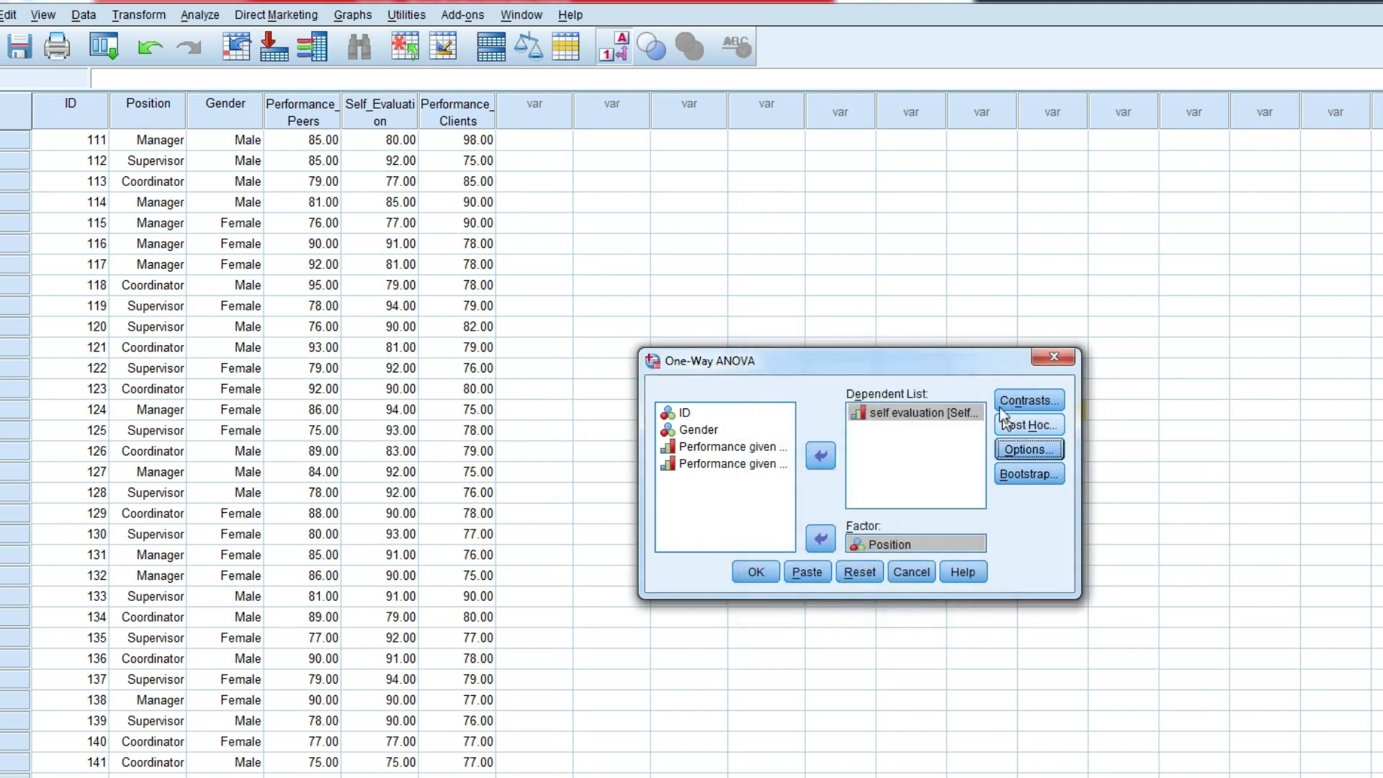
click(756, 573)
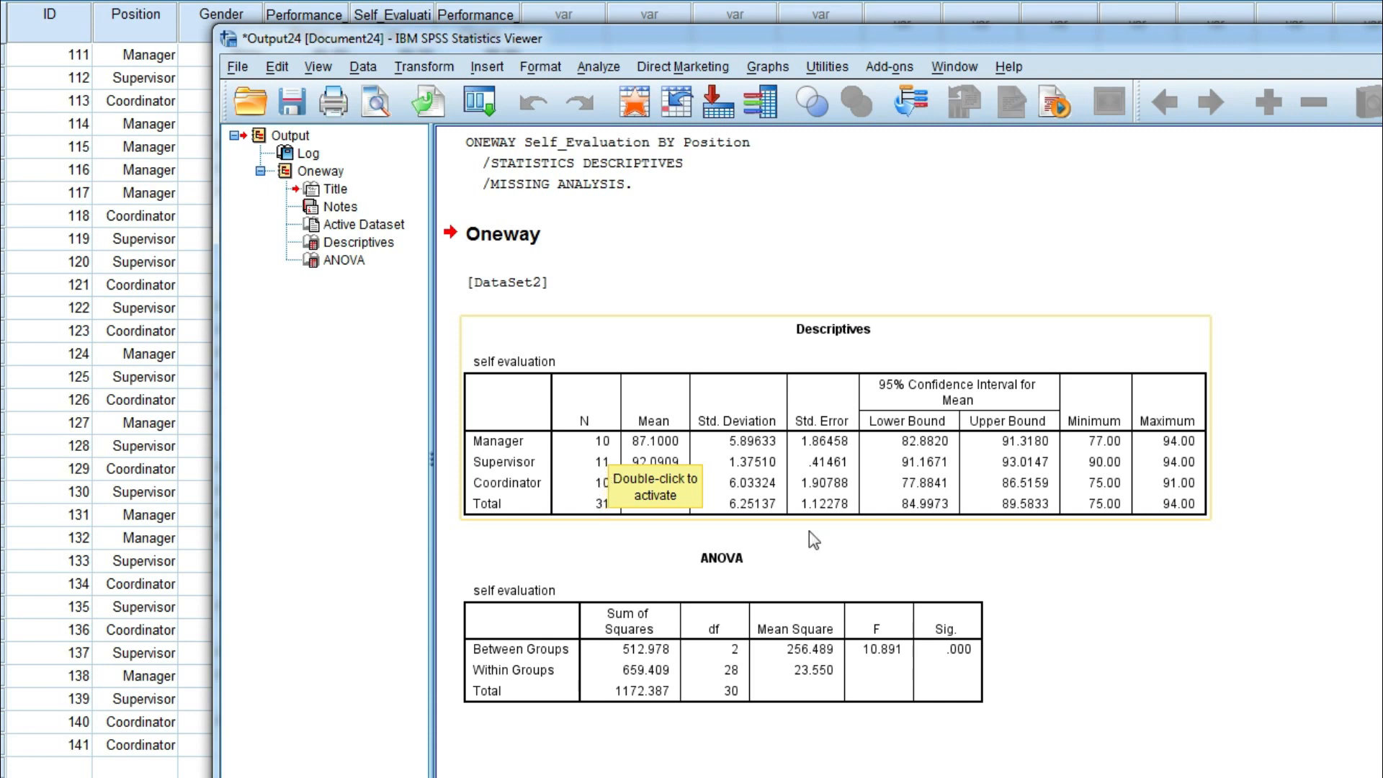
- Examine the self-evaluation output and reveal the full-precision Sig. value for Between Groups in the ANOVA table
click(1088, 577)
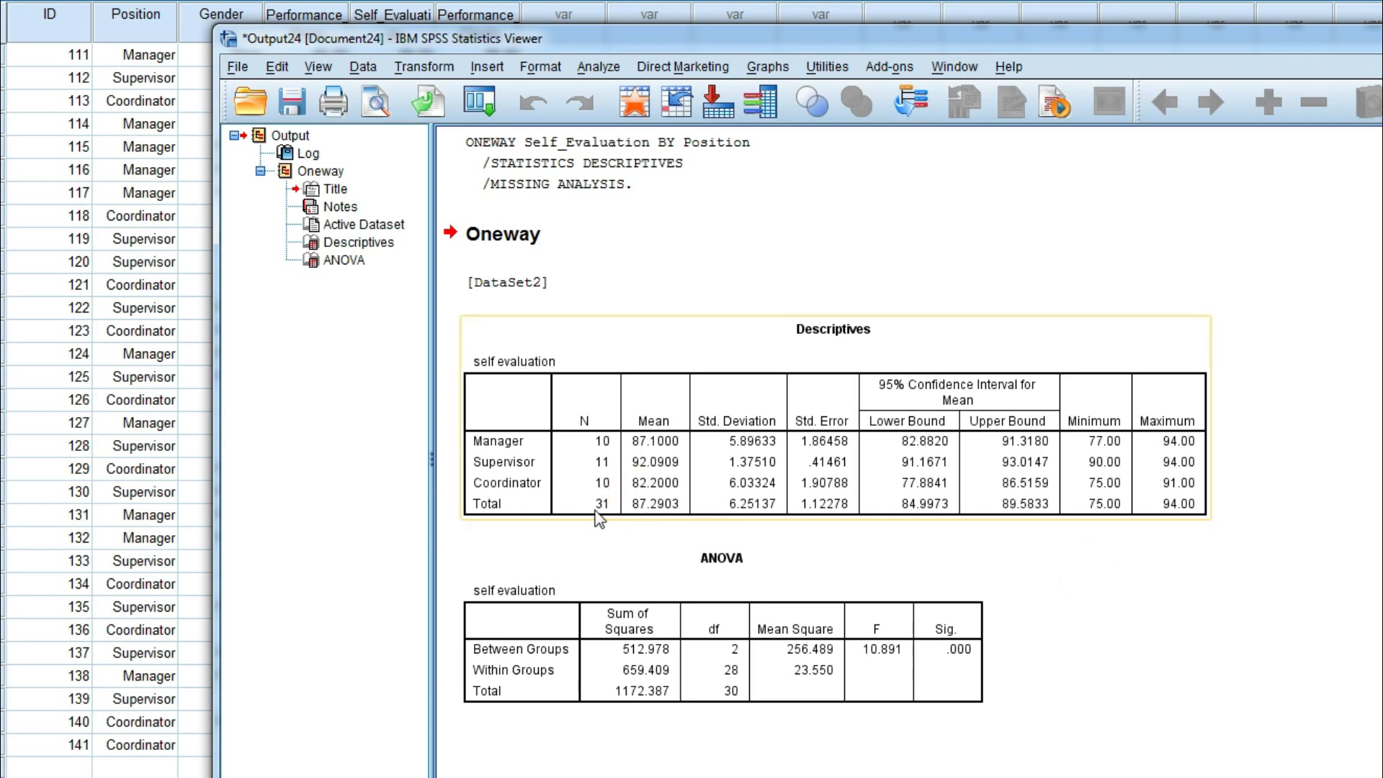
click(708, 535)
click(709, 548)
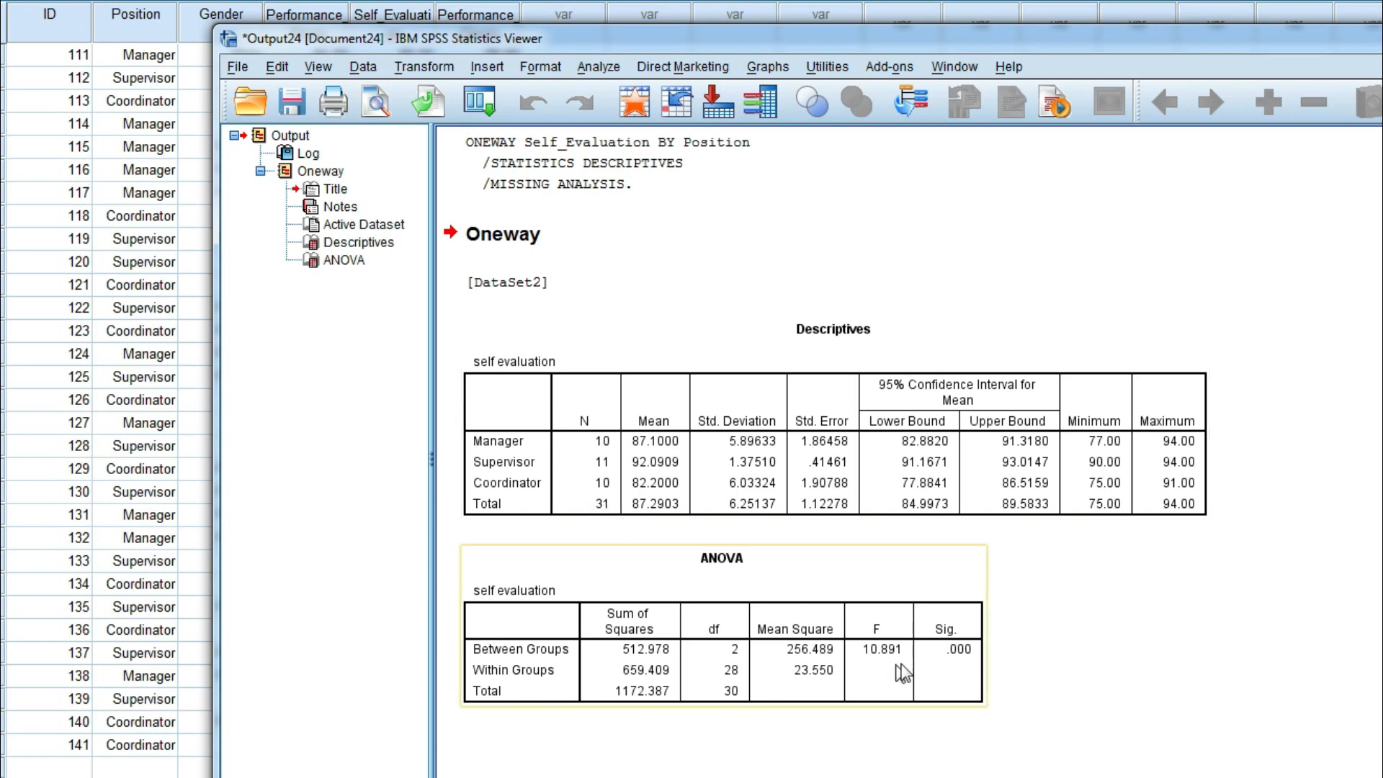
double_click(971, 653)
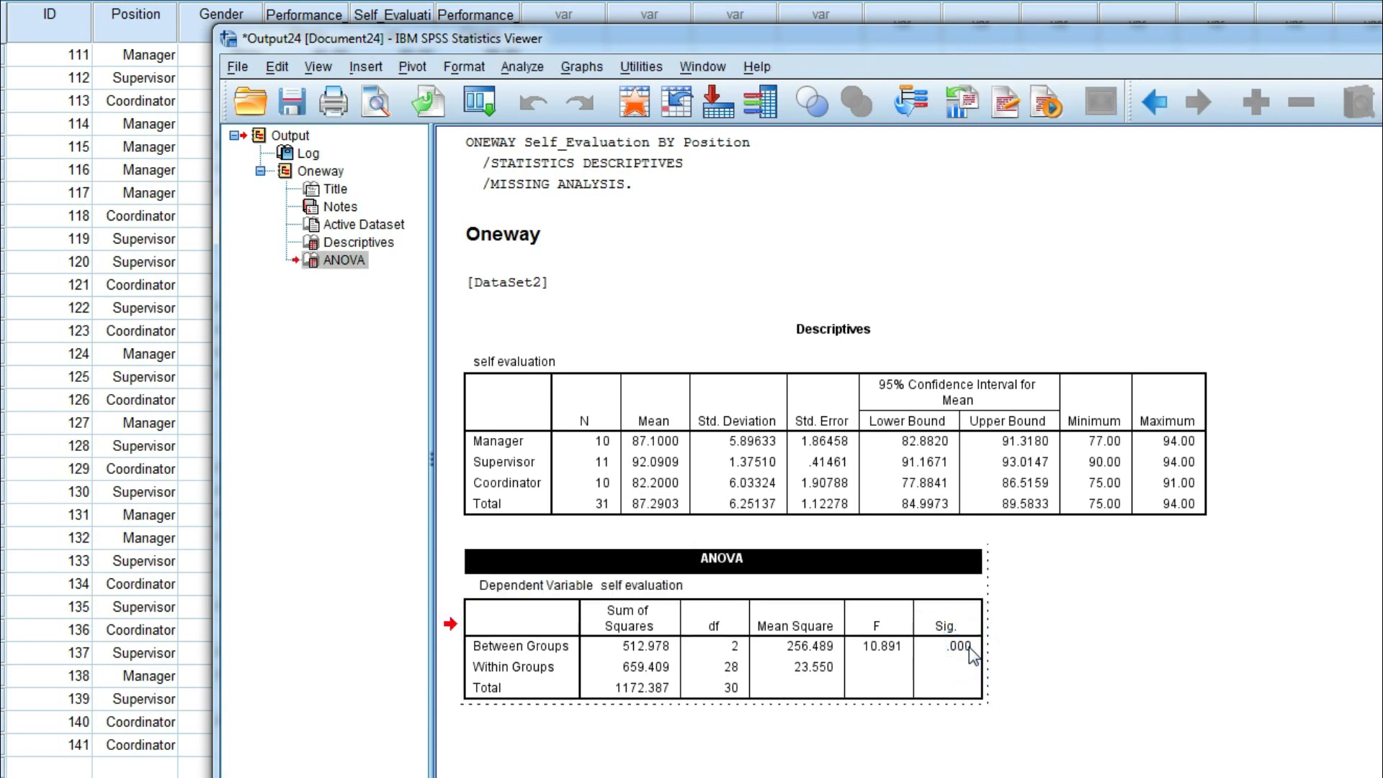
double_click(969, 652)
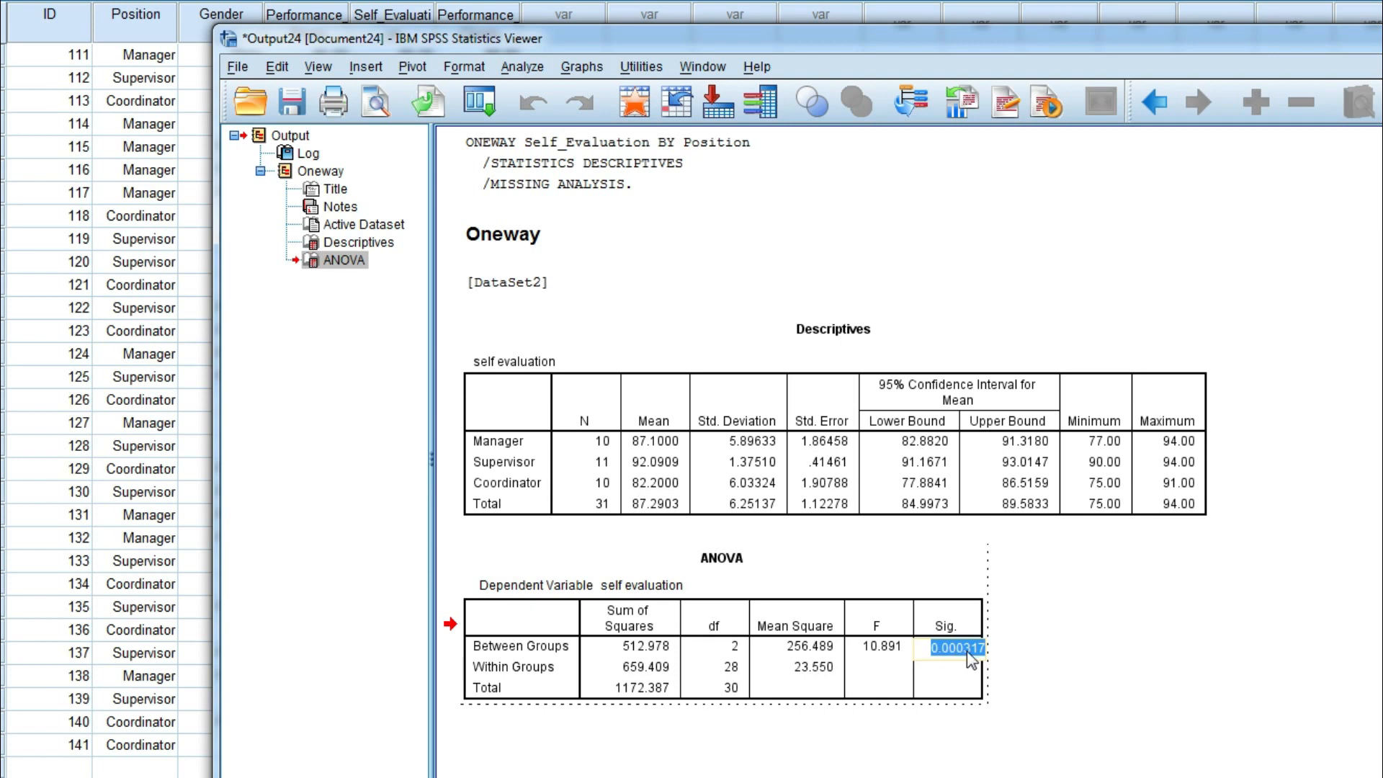
click(1024, 649)
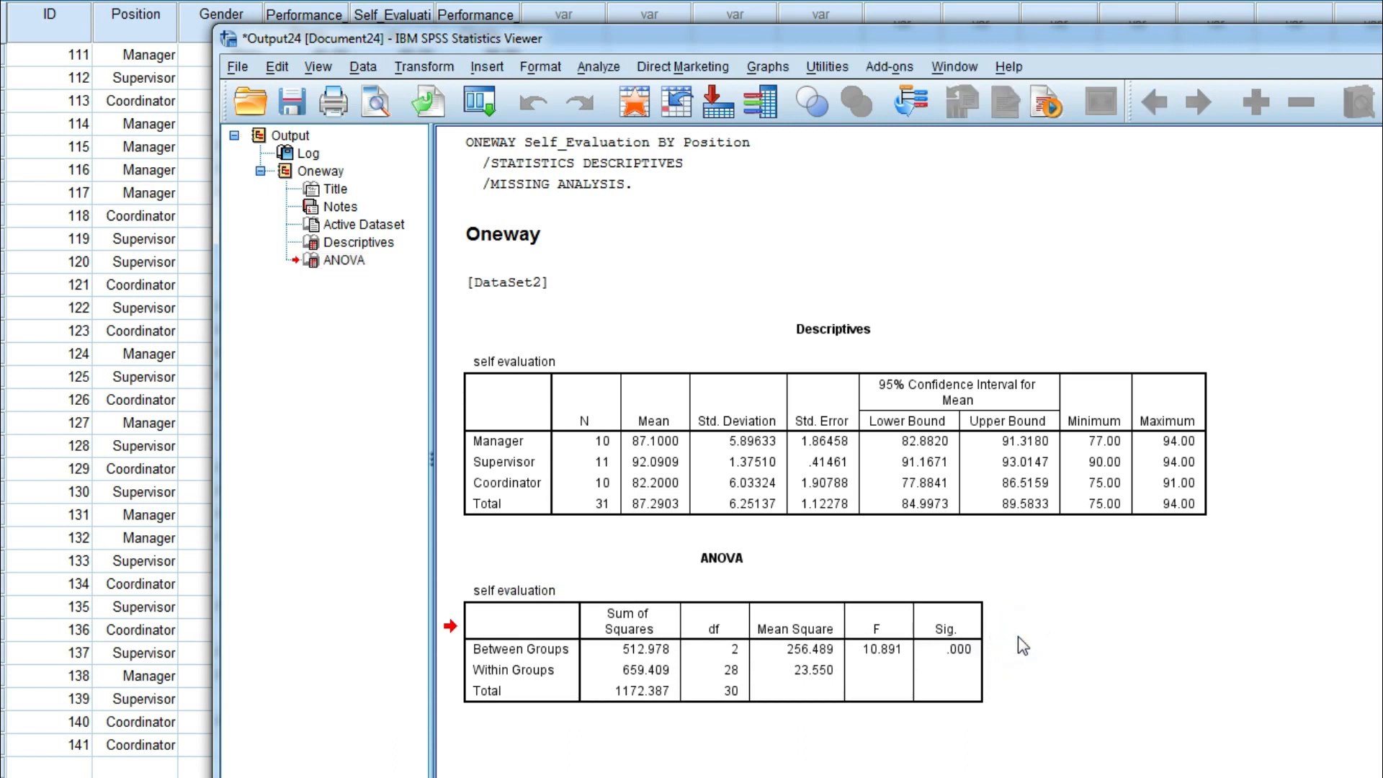
- Copy the self-evaluation Descriptives and ANOVA tables from the SPSS output and paste them under Computation in the Word document
click(841, 339)
click(835, 312)
click(837, 314)
click(771, 561)
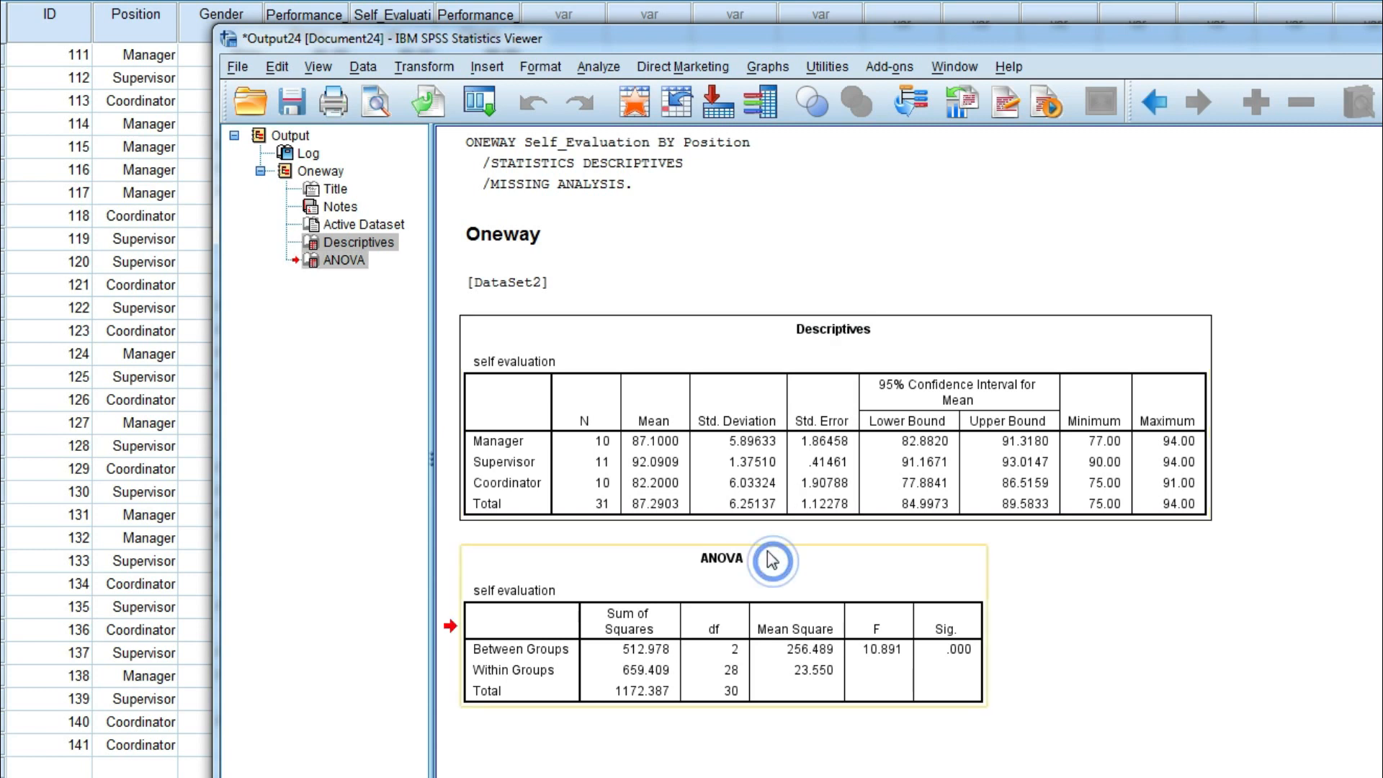
right_click(699, 331)
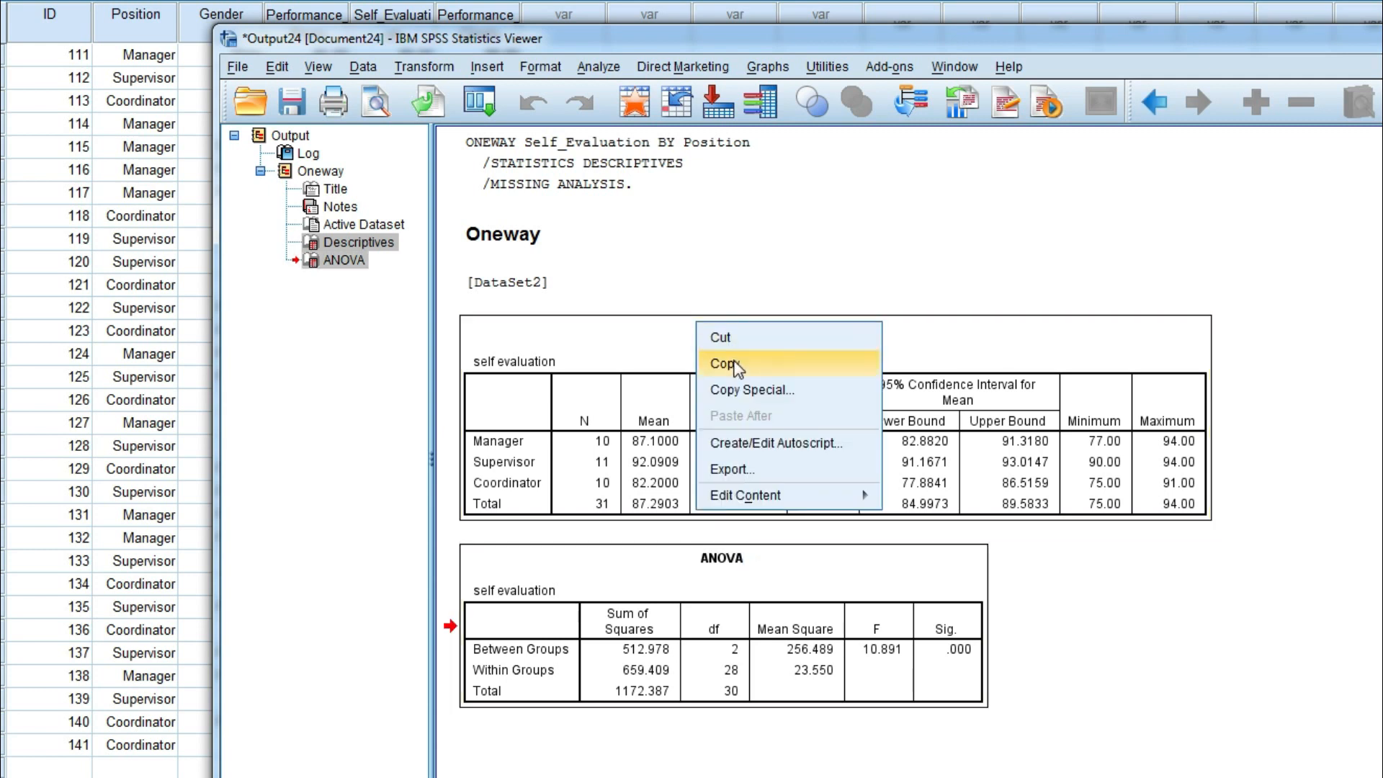
click(735, 364)
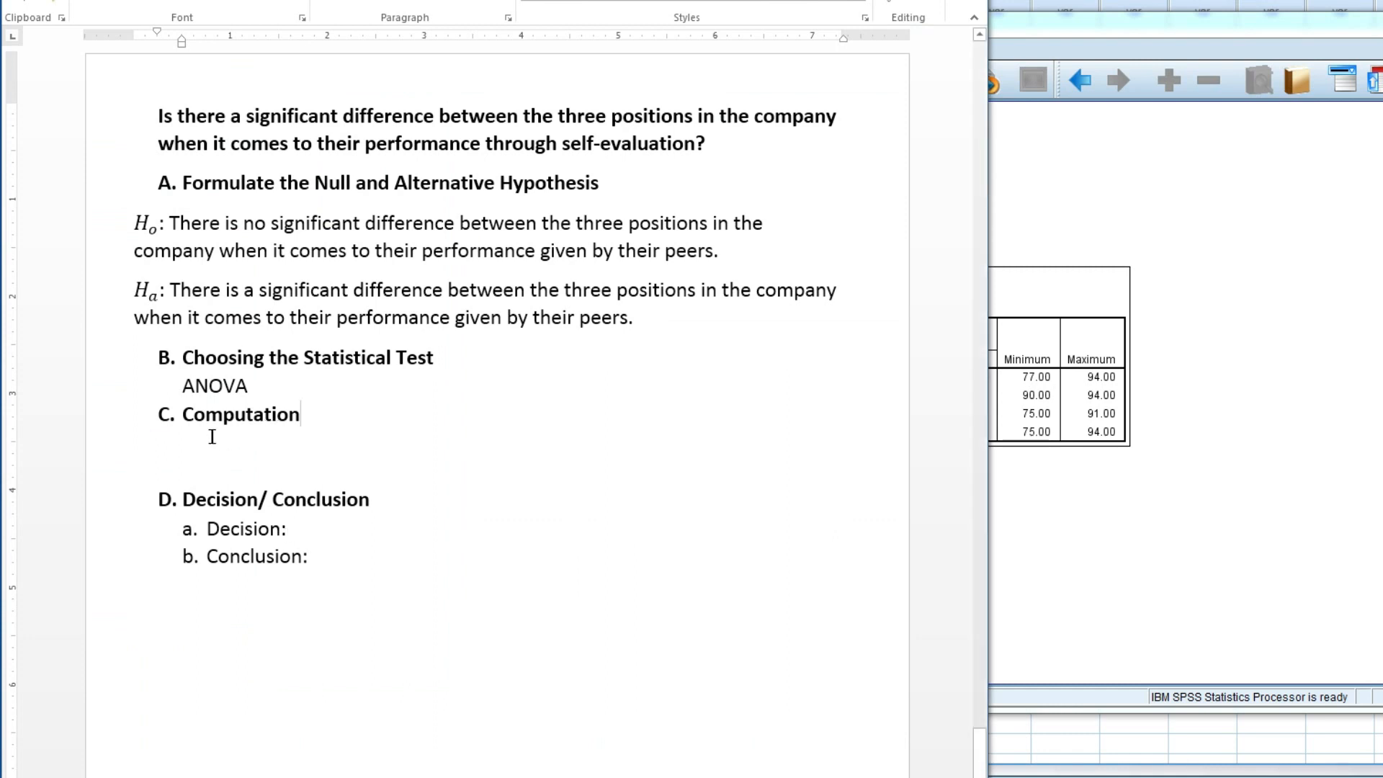
click(209, 436)
key(ctrl+v)
- Remove the empty numbered lines above the Descriptives table and between it and the ANOVA table
click(211, 401)
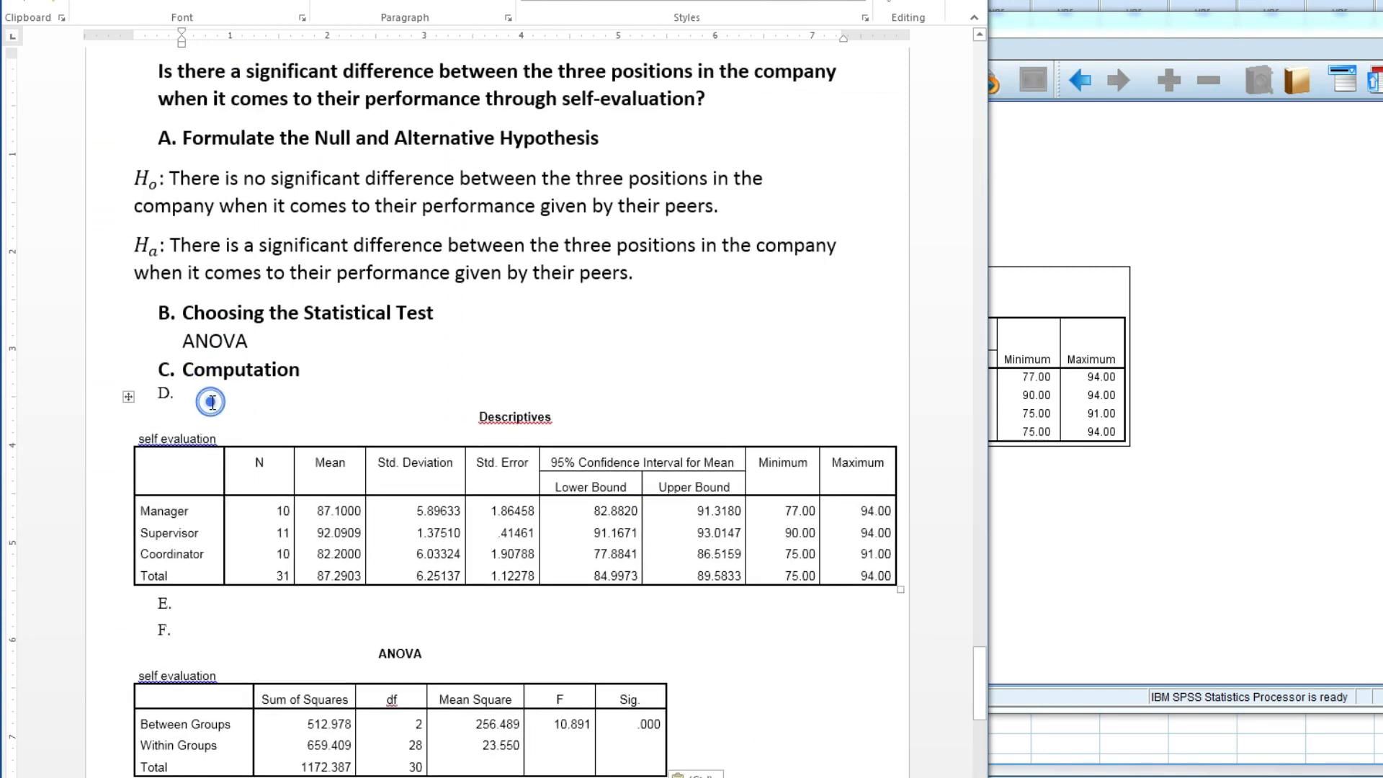
key(BackSpace)
key(BackSpace)
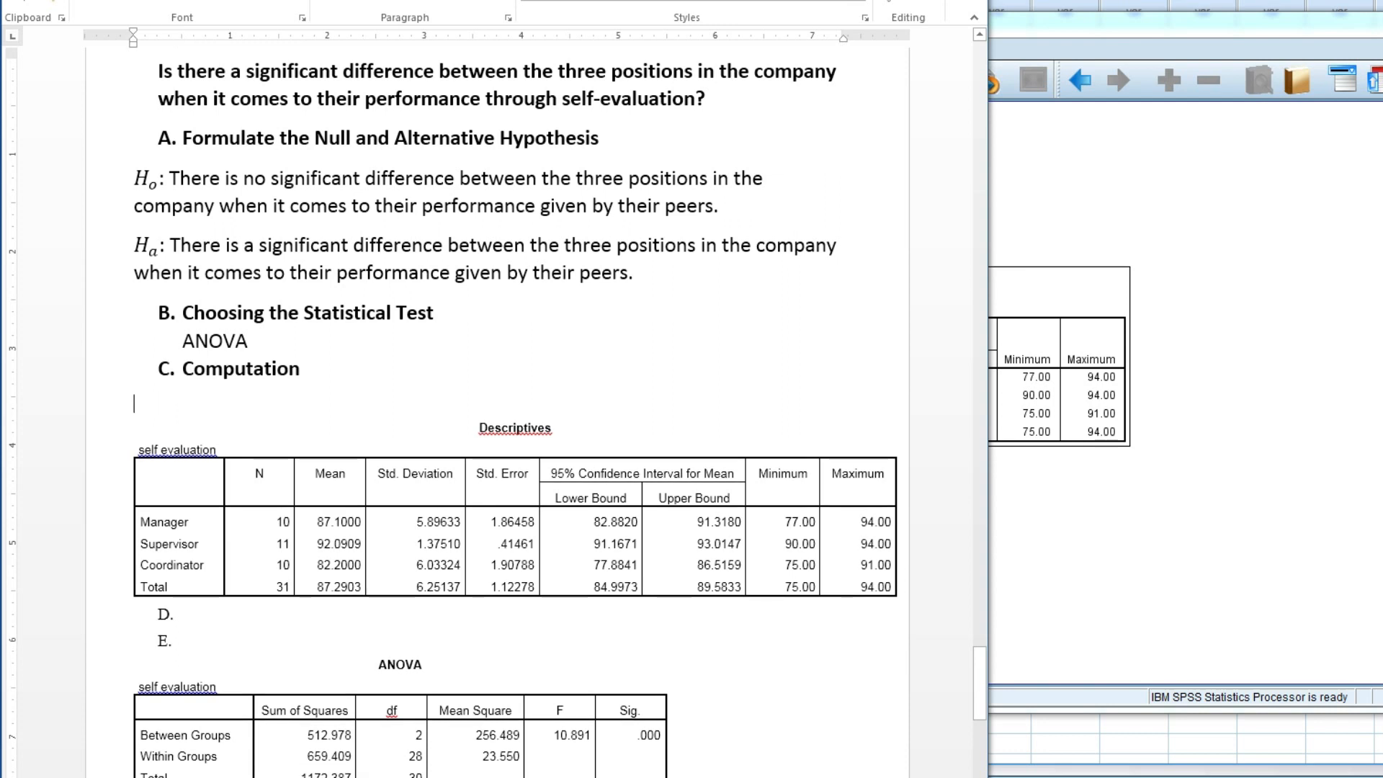
click(415, 394)
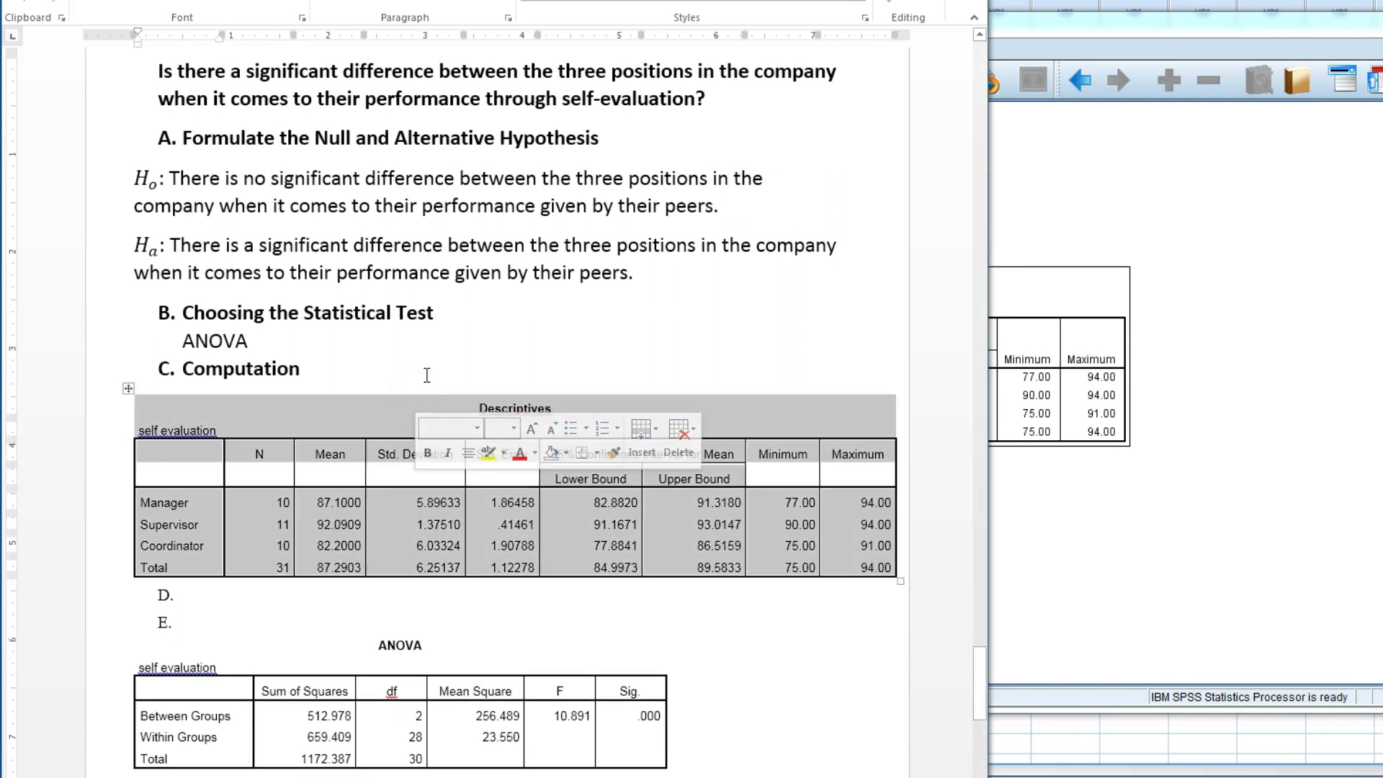
click(426, 373)
click(184, 595)
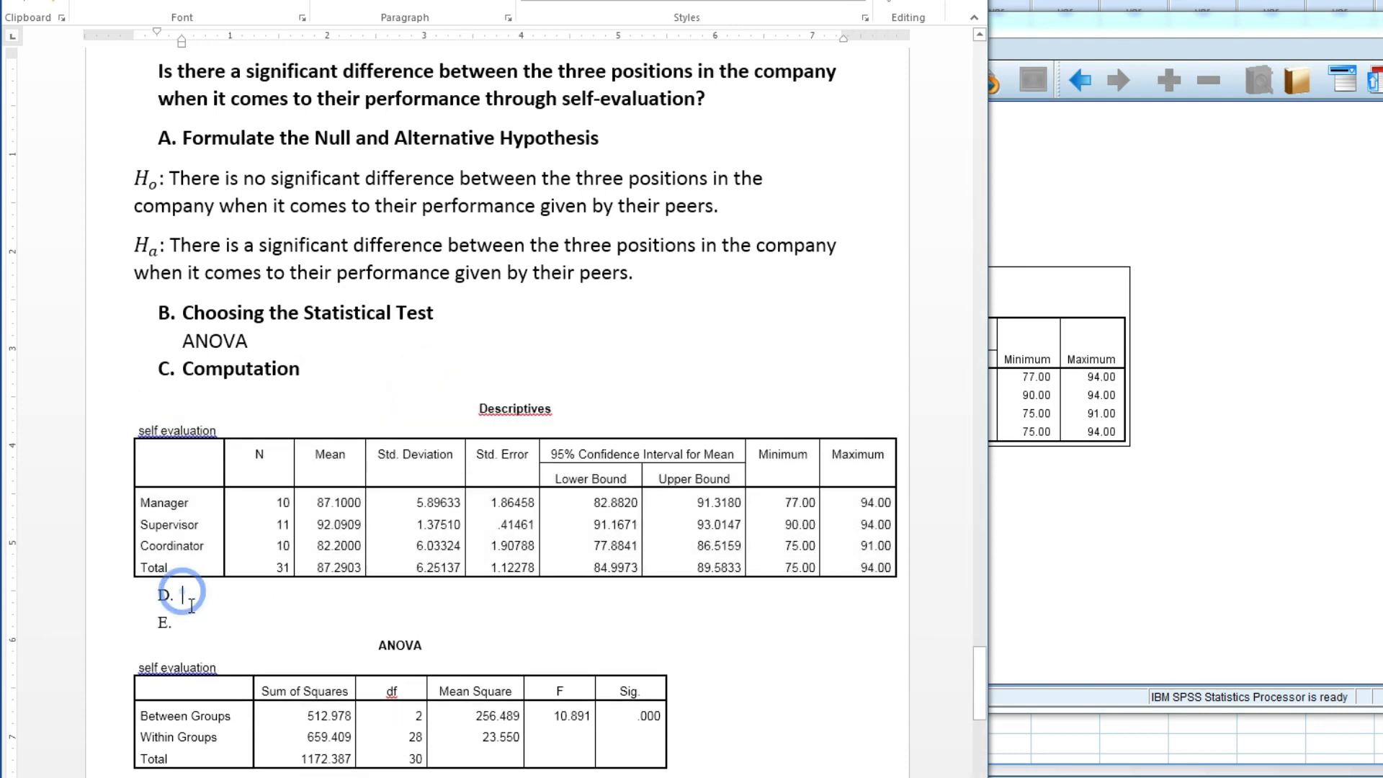
key(BackSpace)
click(186, 615)
key(BackSpace)
key(BackSpace)
key(BackSpace)
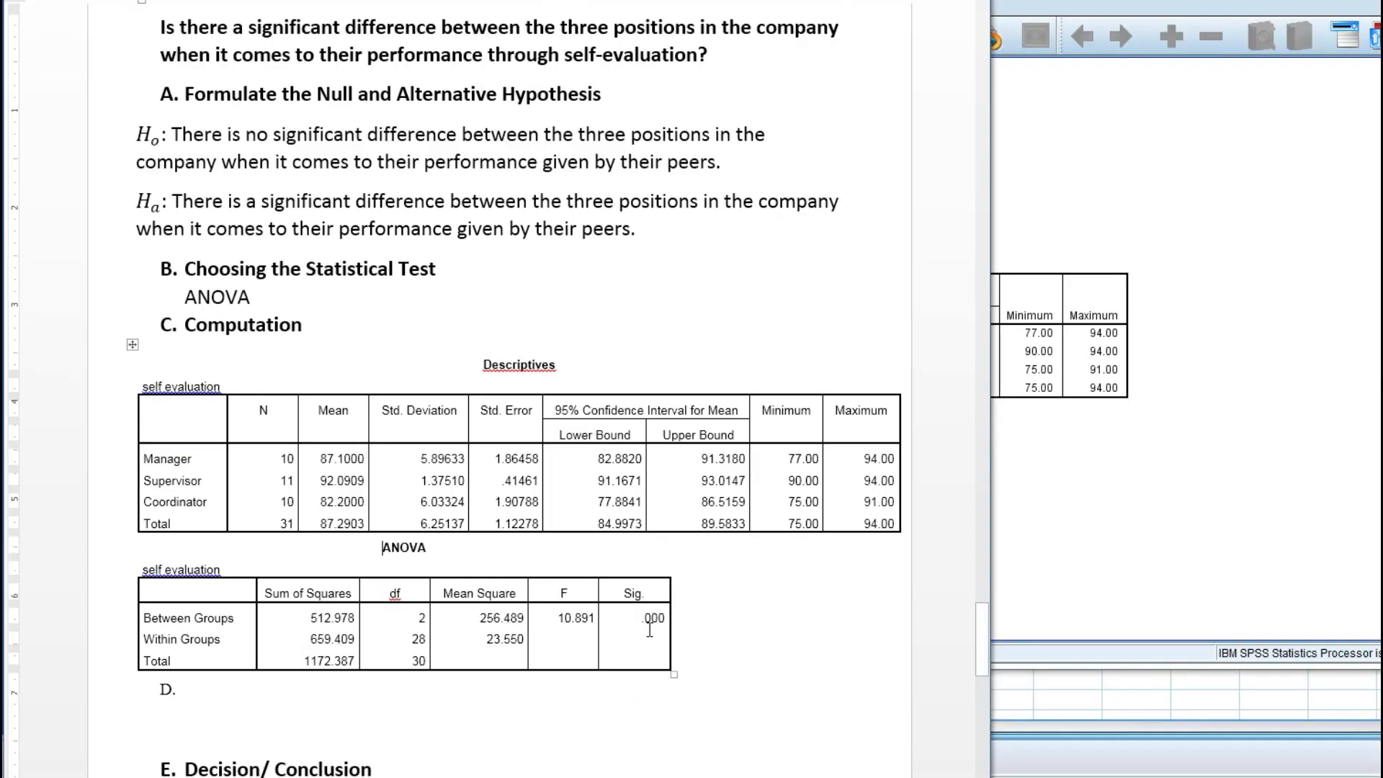
- Complete the Between Groups Sig. value as .000317 and remove the empty numbered line above Decision/ Conclusion
click(664, 620)
text(317)
click(164, 742)
key(BackSpace)
key(BackSpace)
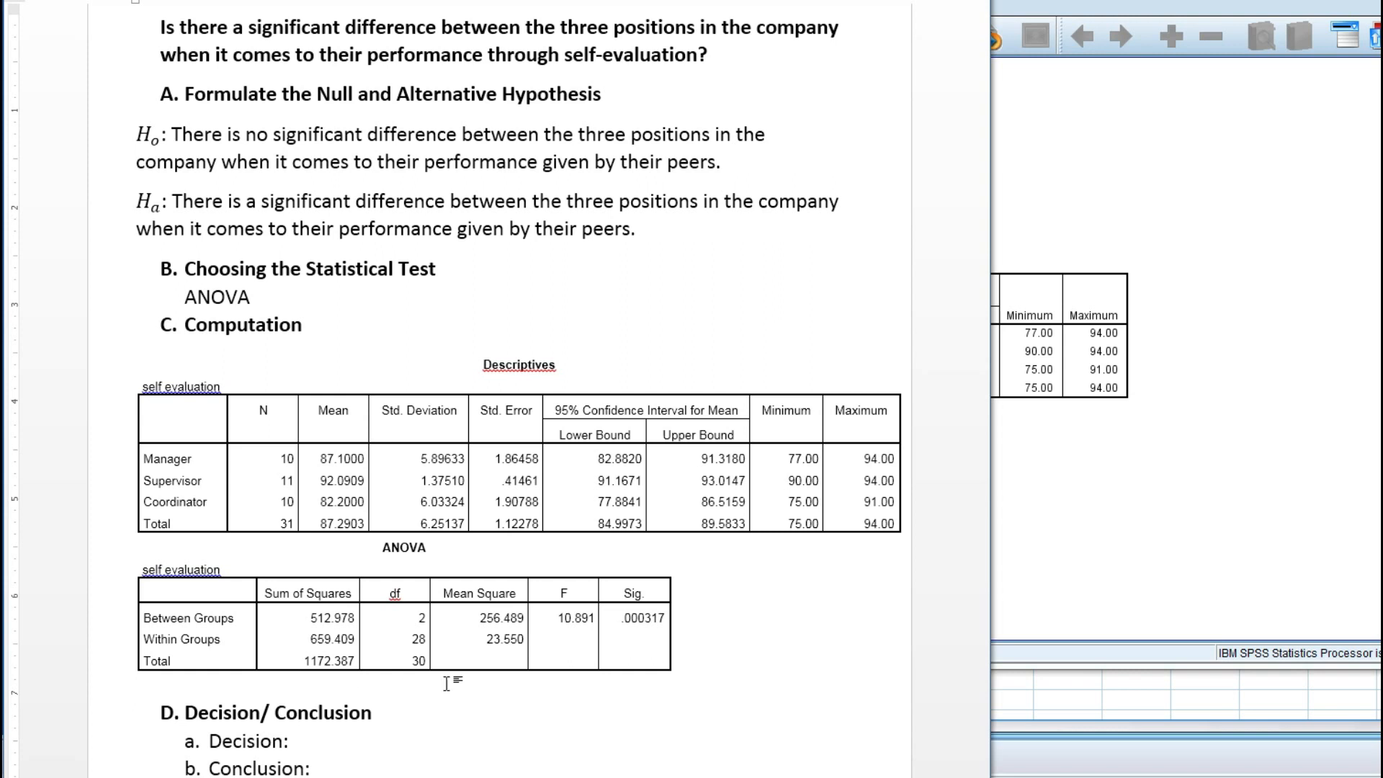
click(722, 626)
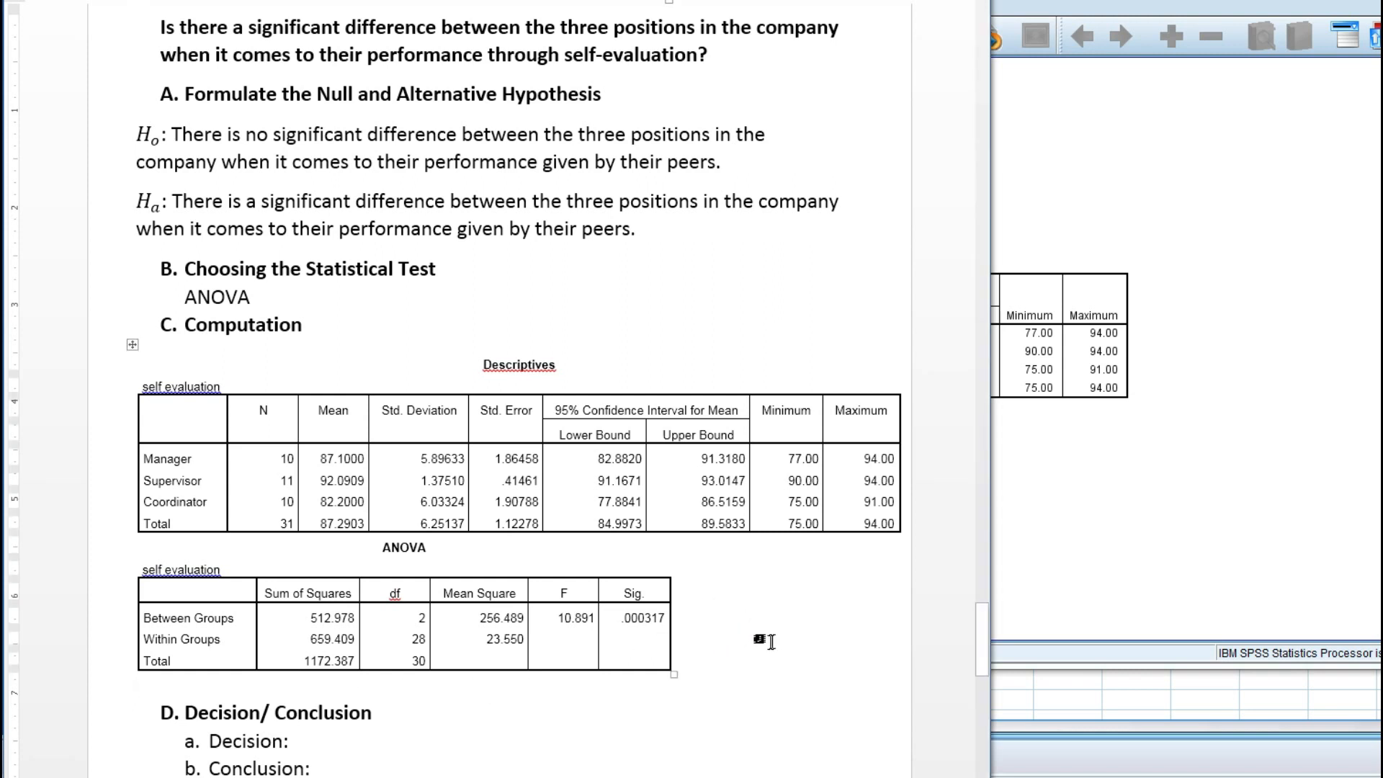
- Enter as the self-evaluation decision "Since the computed p-value is 0.000317 which is lower than the critical value of"
click(337, 746)
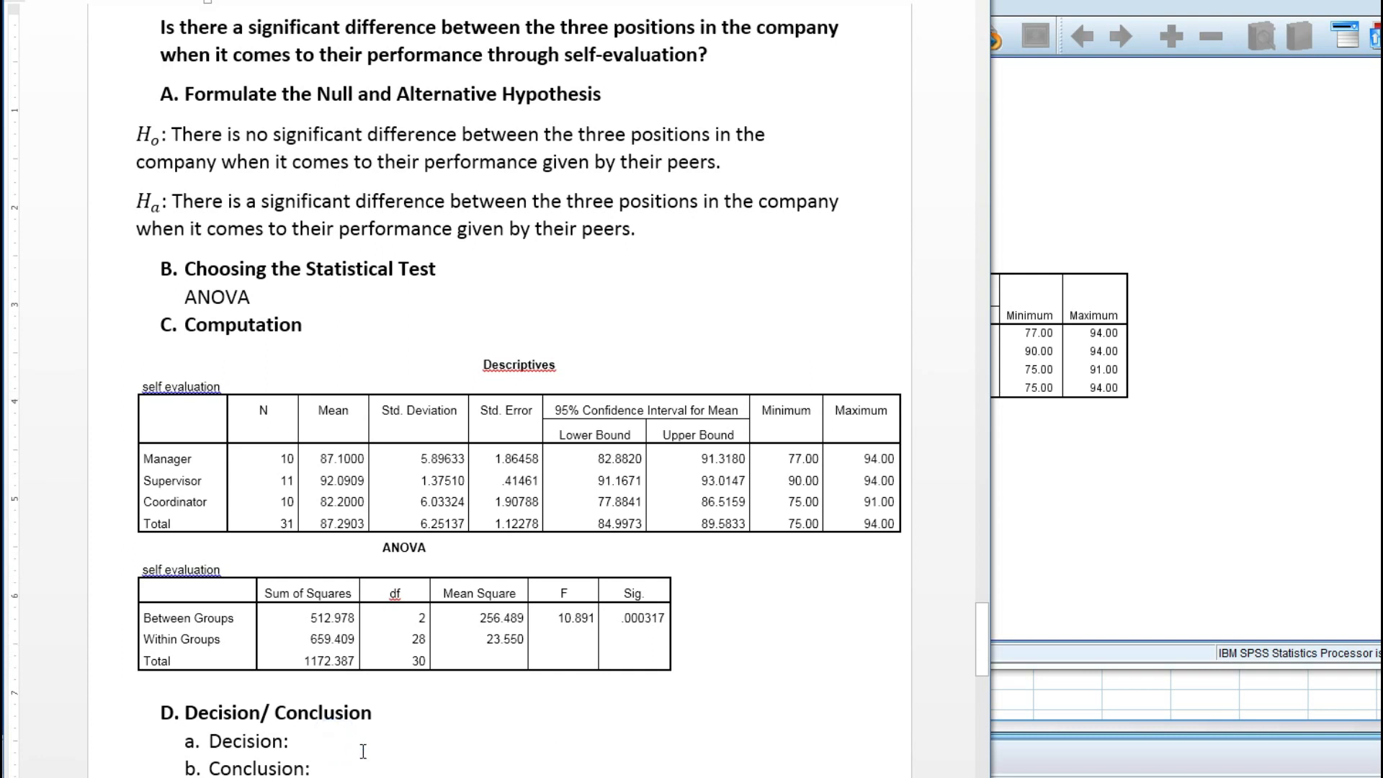
text(Since)
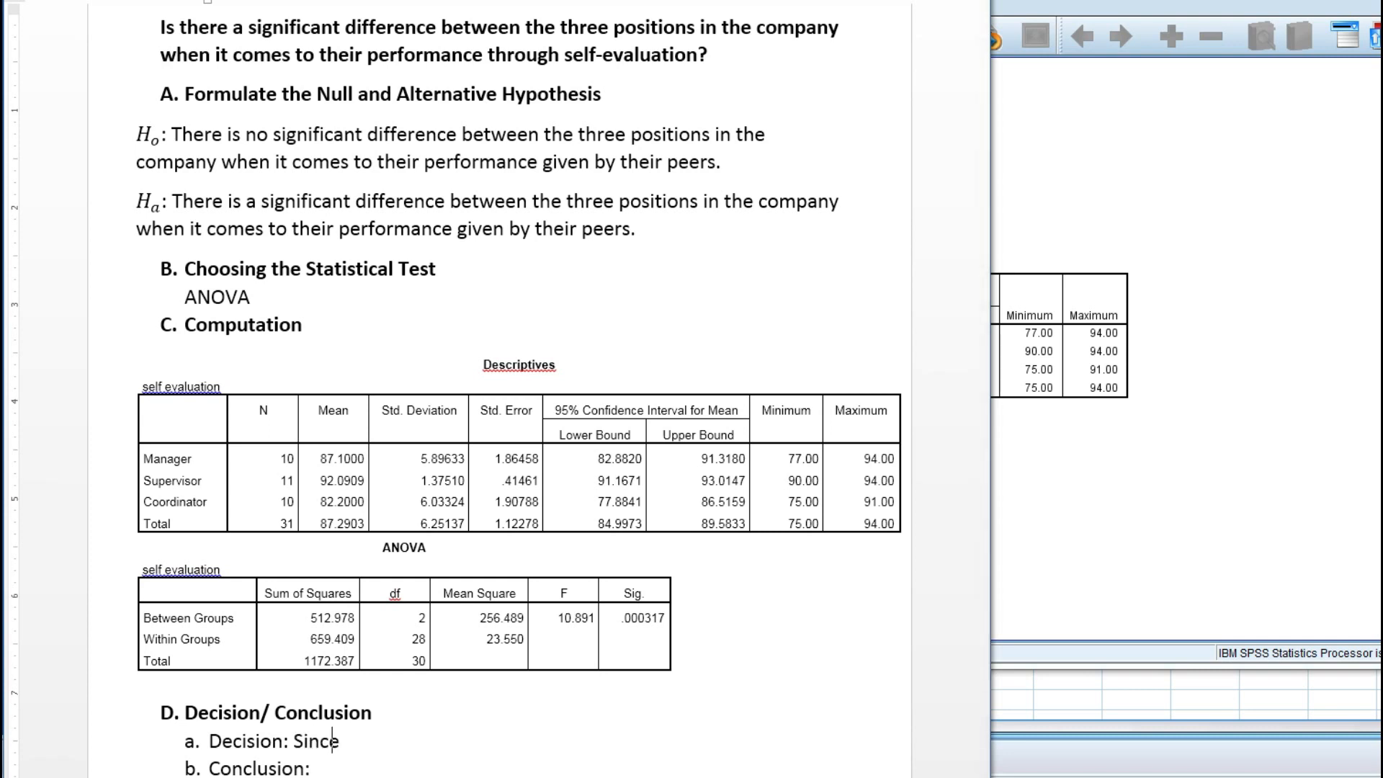
text( the computed)
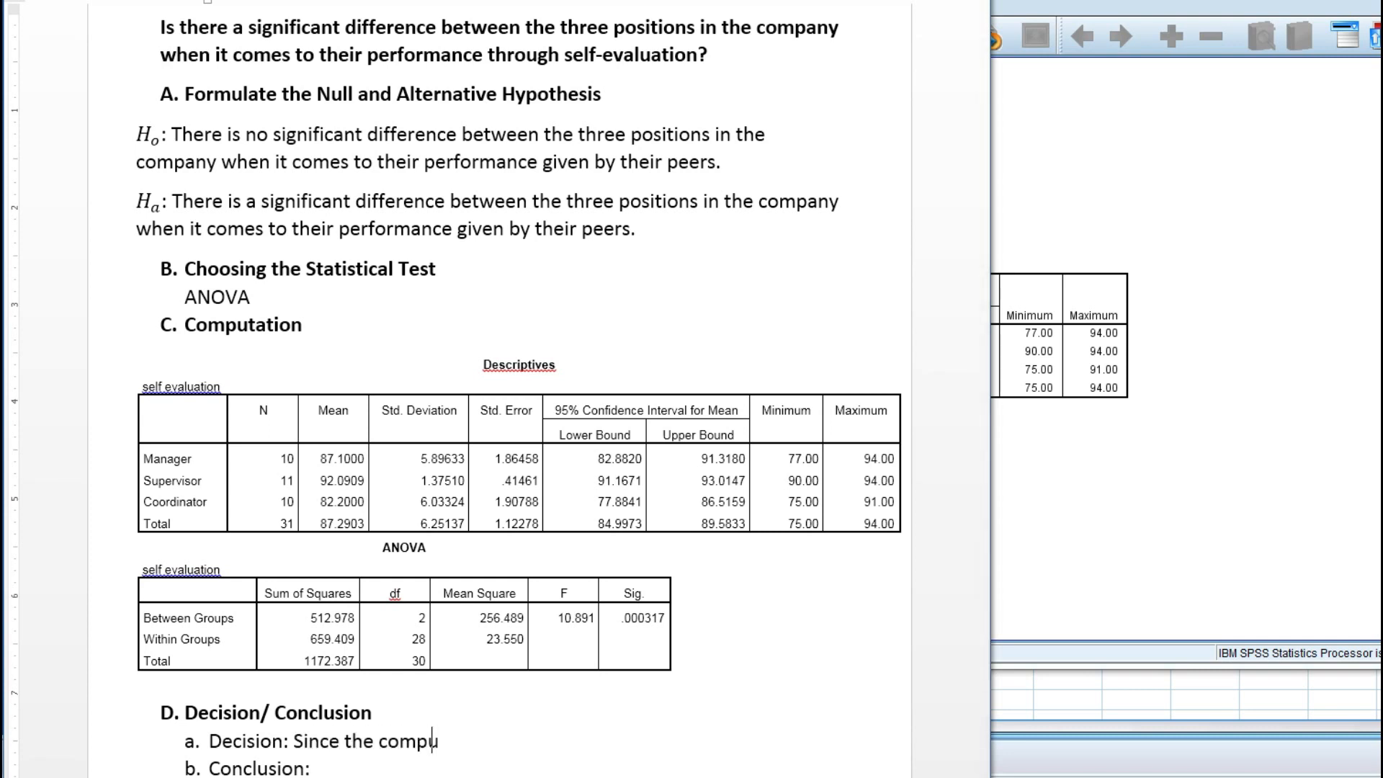
text(value is )
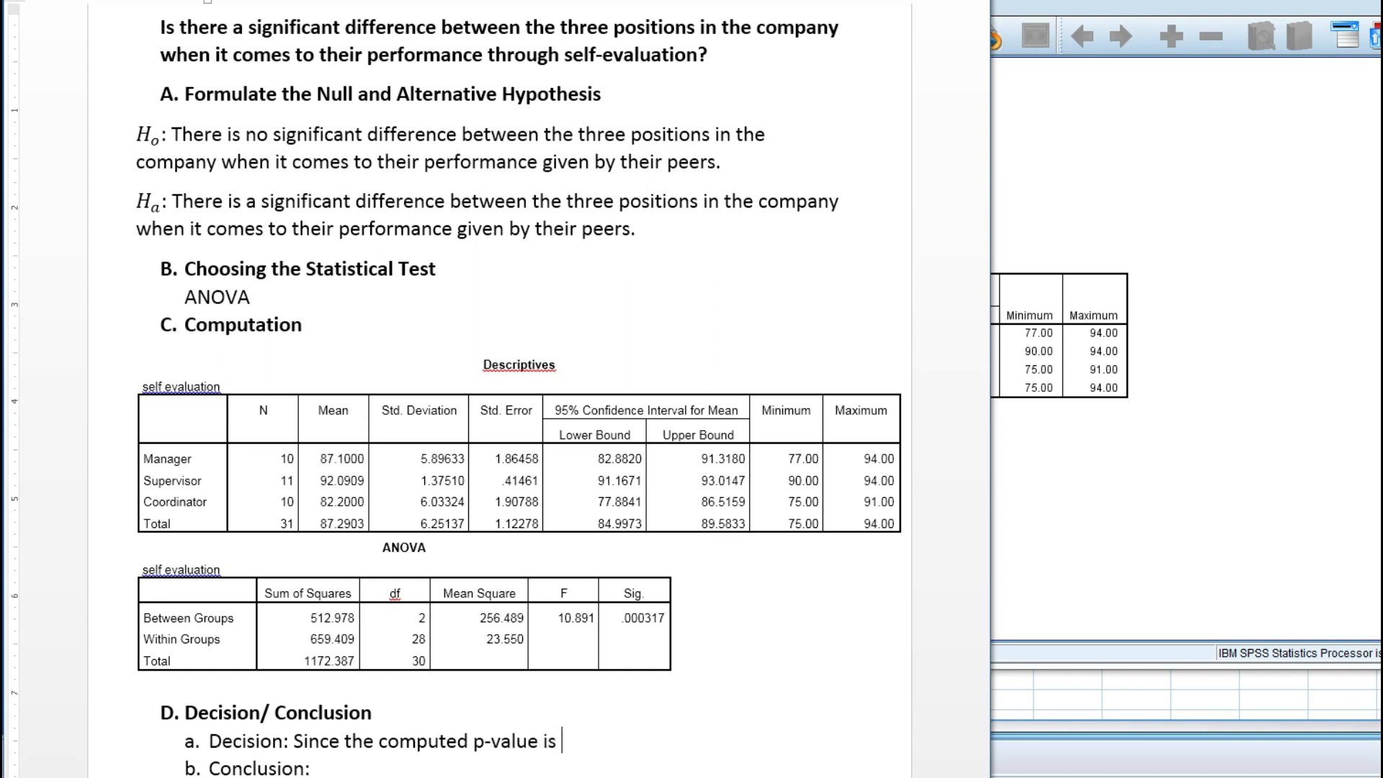
text(0.000317 which is lower than )
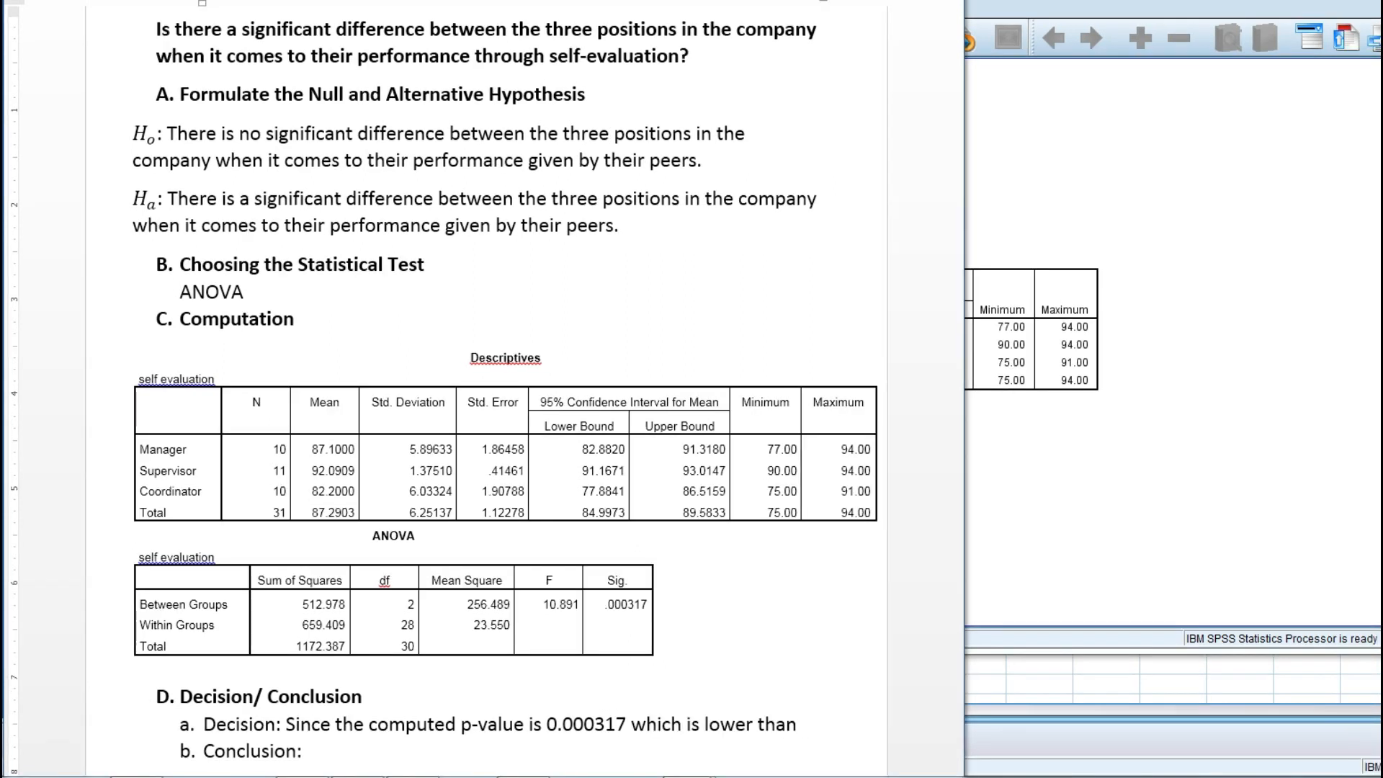
text(the crit)
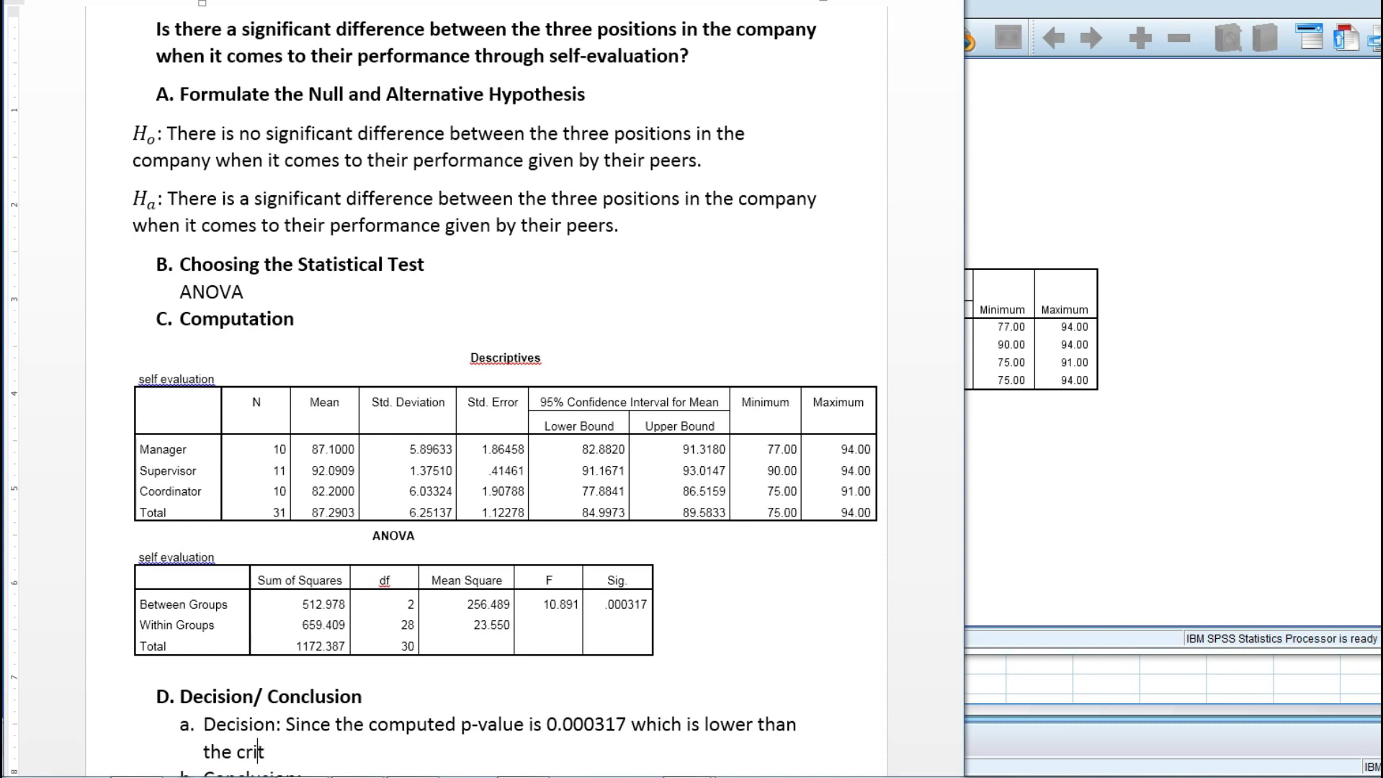
text(ical value of)
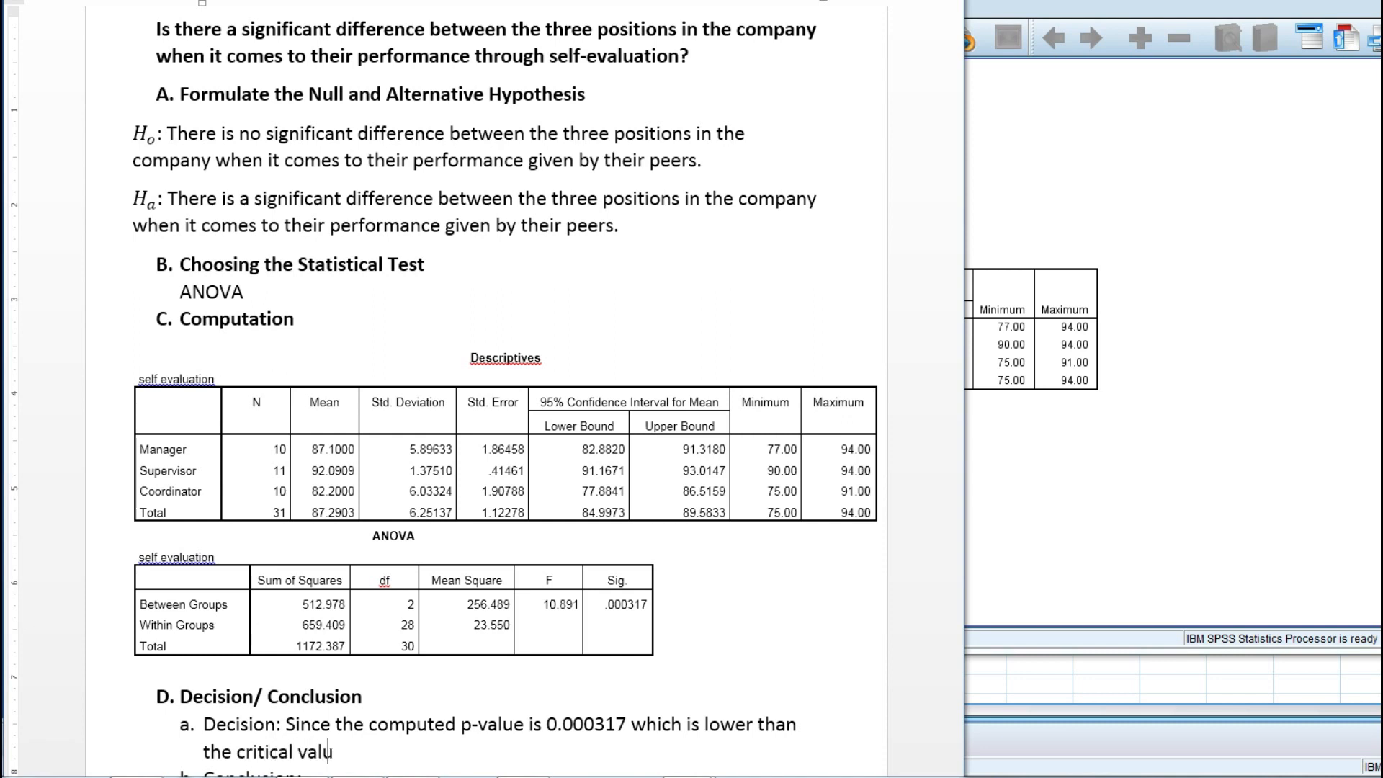
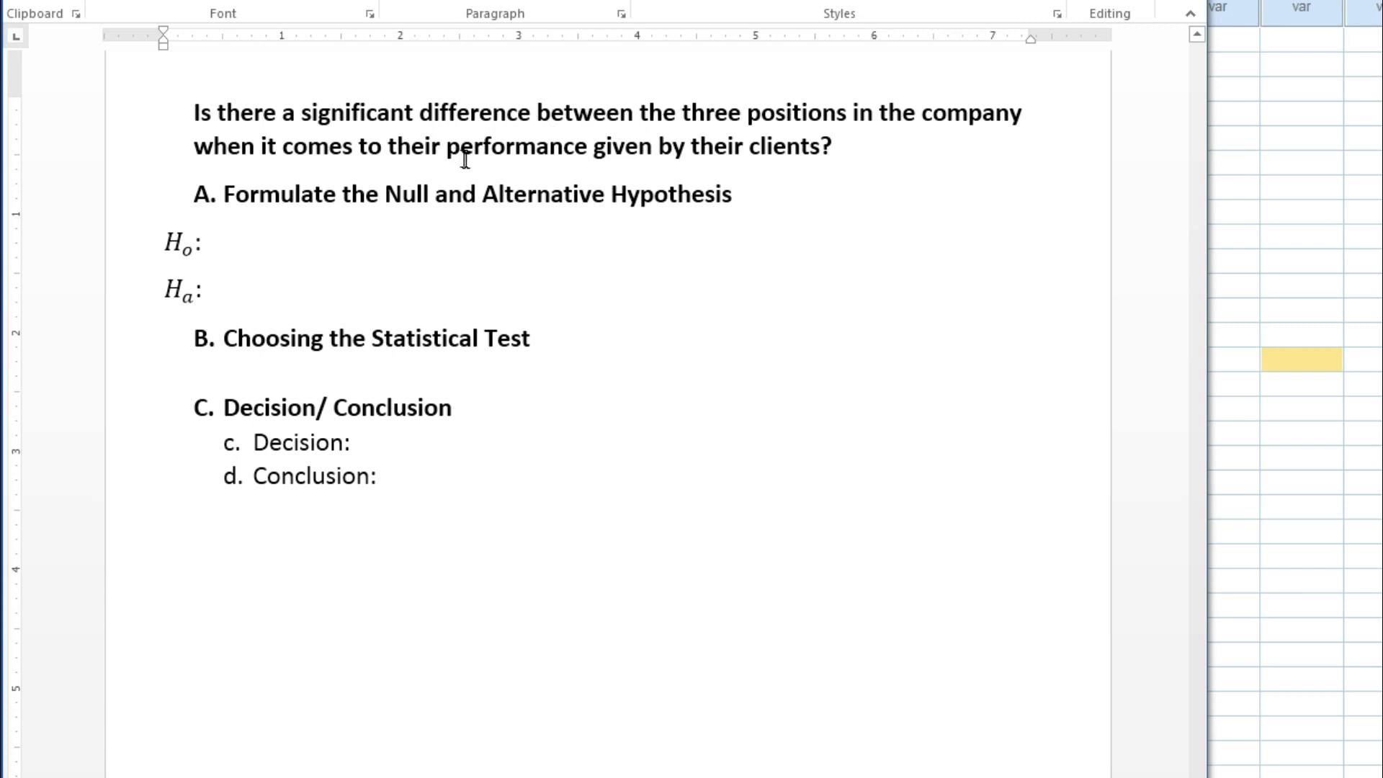
- Highlight "their clients?" in the research question on performance given by clients
drag(749, 148, 841, 150)
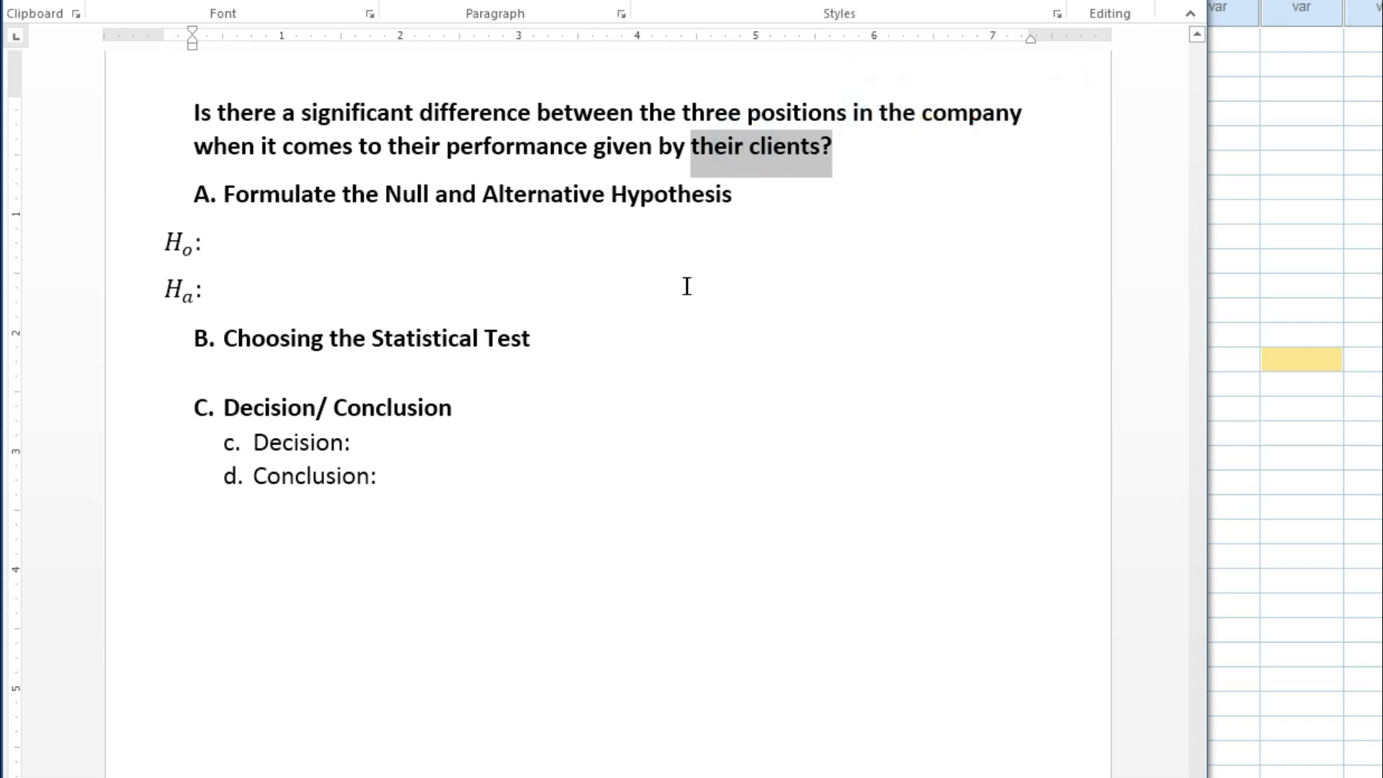
- Enter as null hypothesis "There is no significant difference between the three positions in the company when it comes to their performance given by their clients."
click(783, 309)
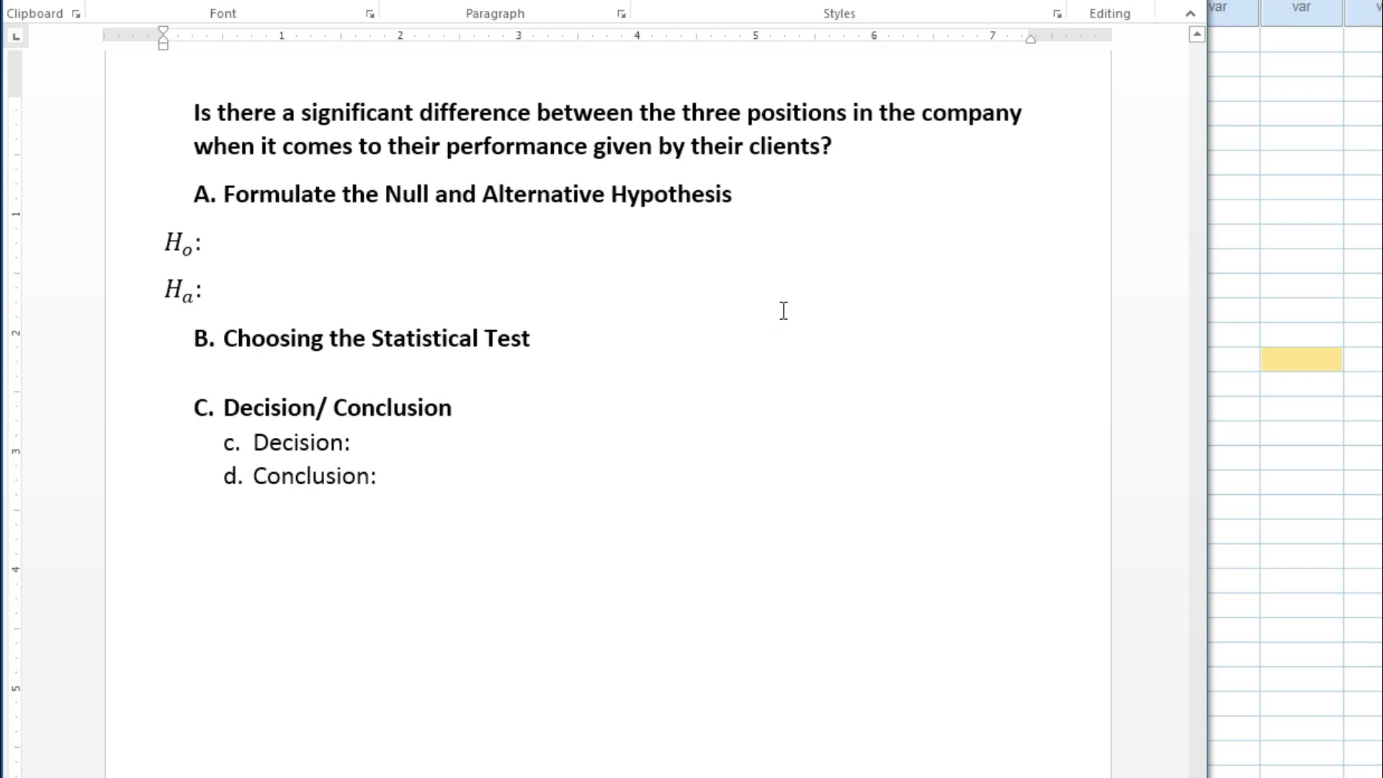
click(284, 245)
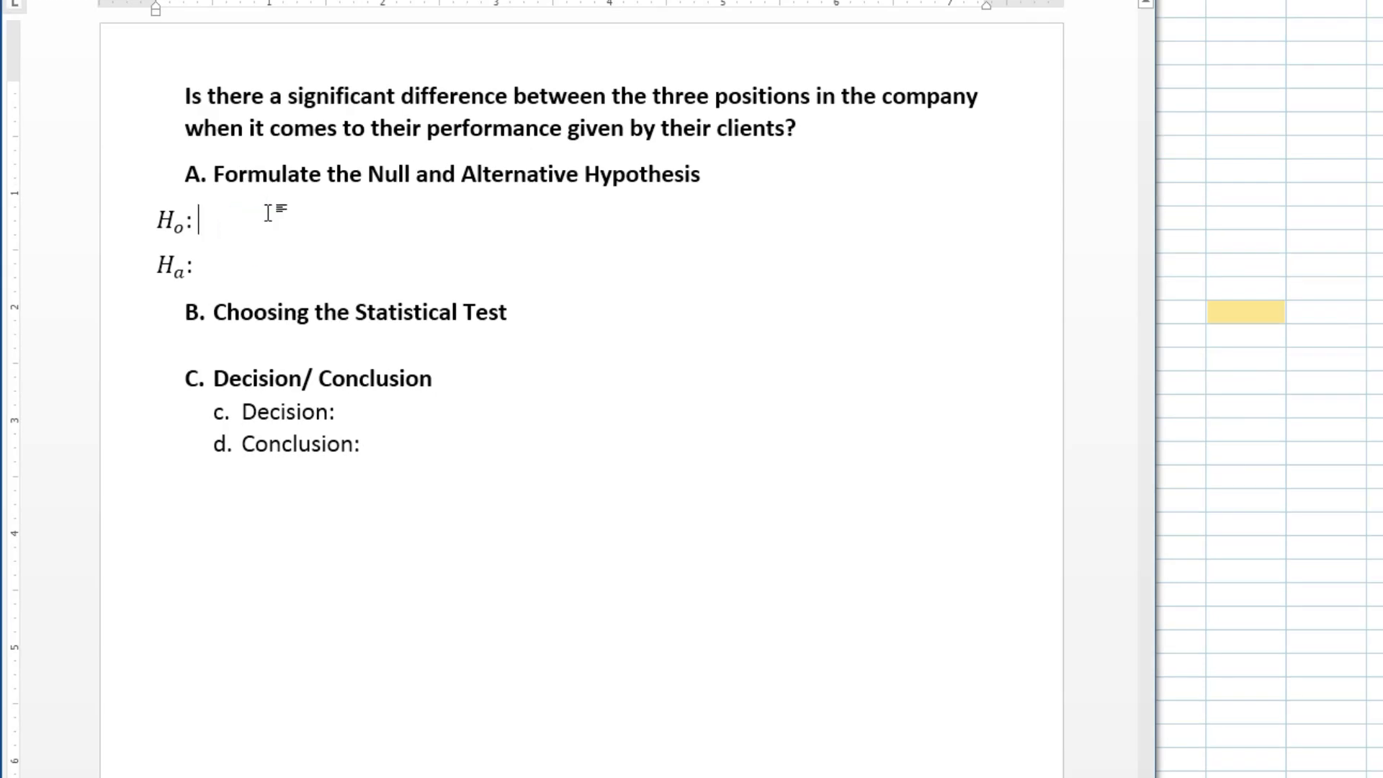
text(There is no significant difference between the three positions in the company when it comes to their performance given by their clients.)
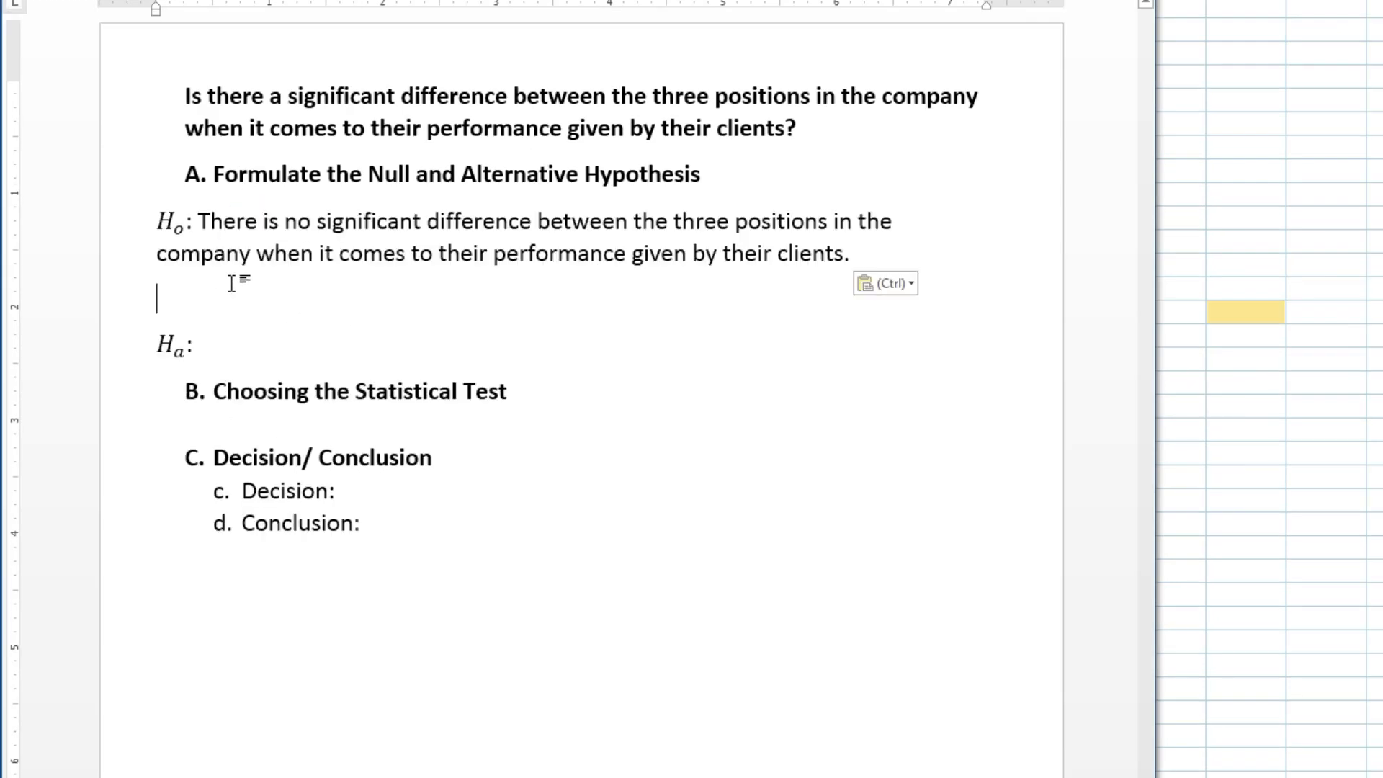
key(BackSpace)
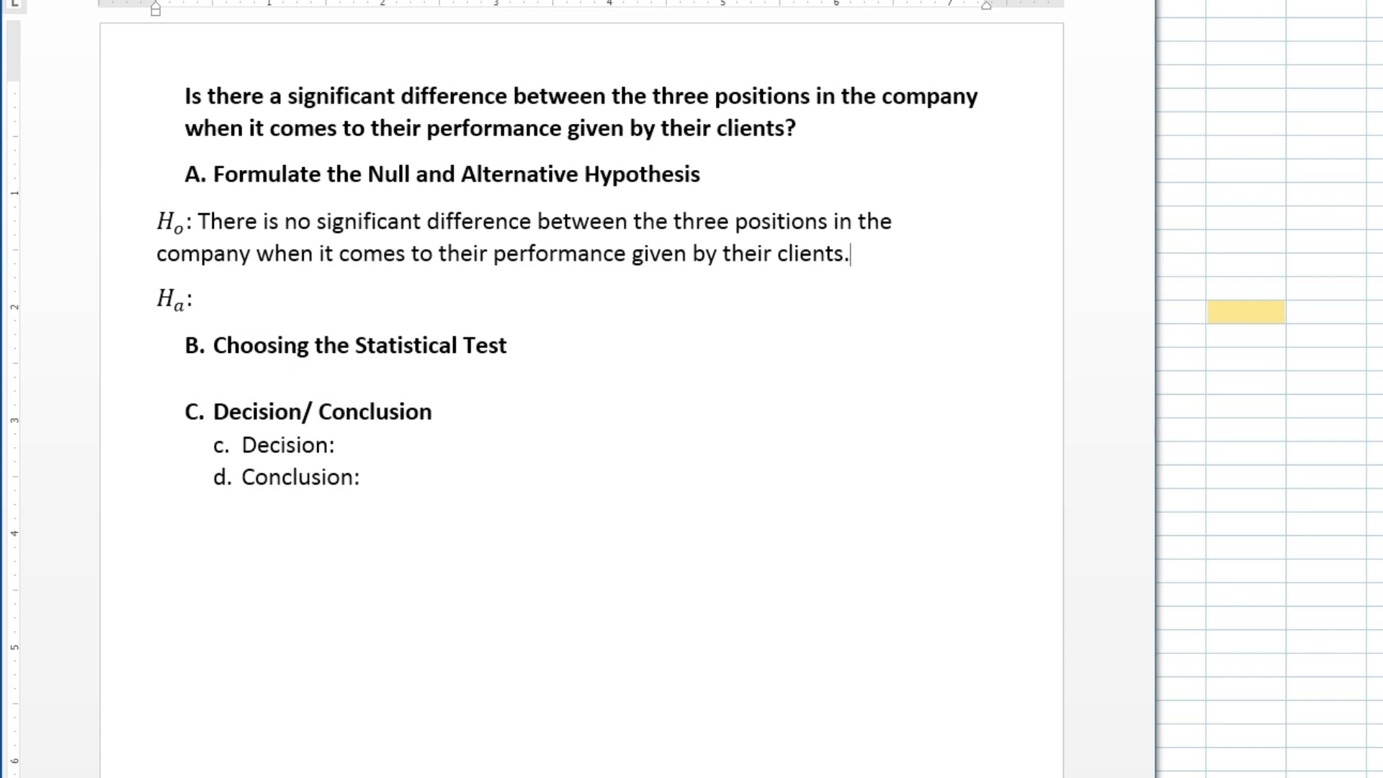
- Enter the same sentence as alternative hypothesis with "no" replaced by "a", and remove the empty line above Choosing the Statistical Test
click(232, 297)
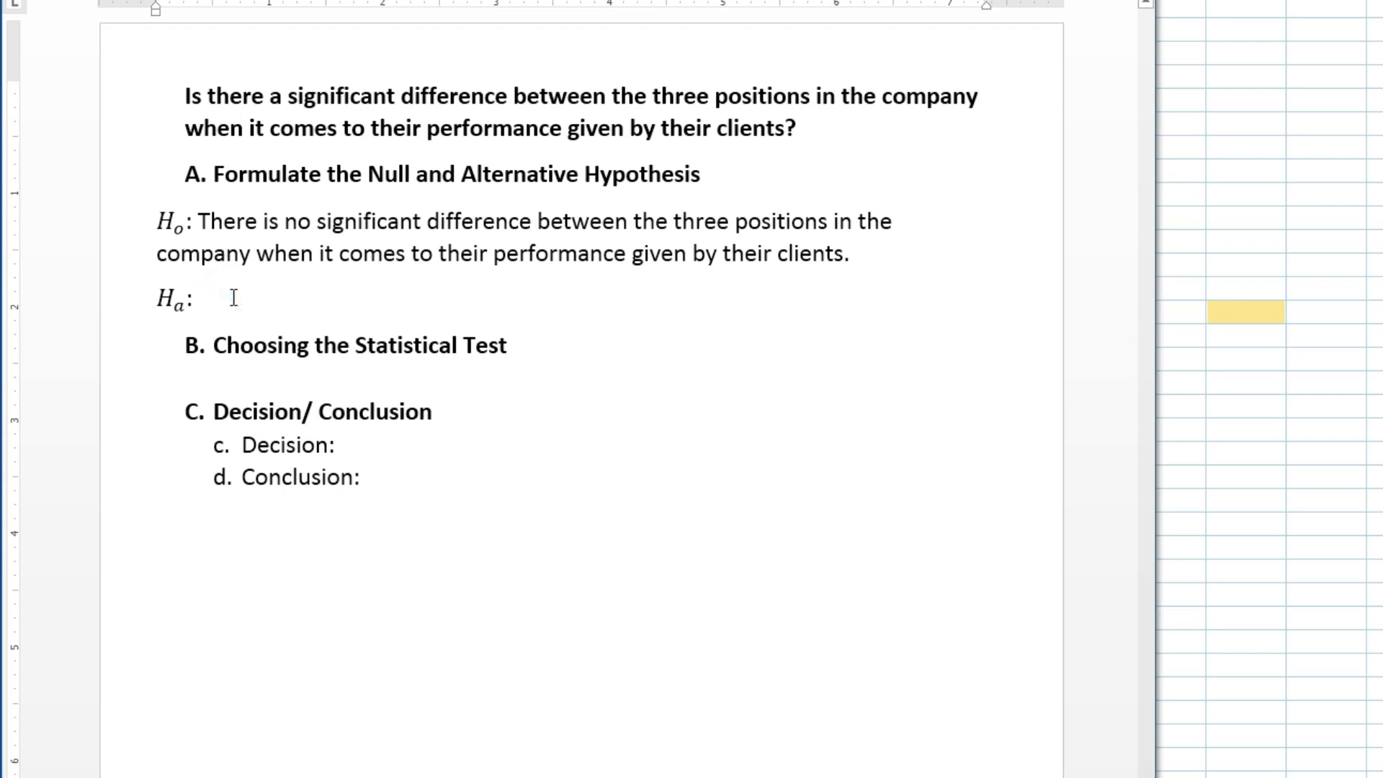
text(There is no significant difference between the three positions in the company when it comes to their performance given by their clients.)
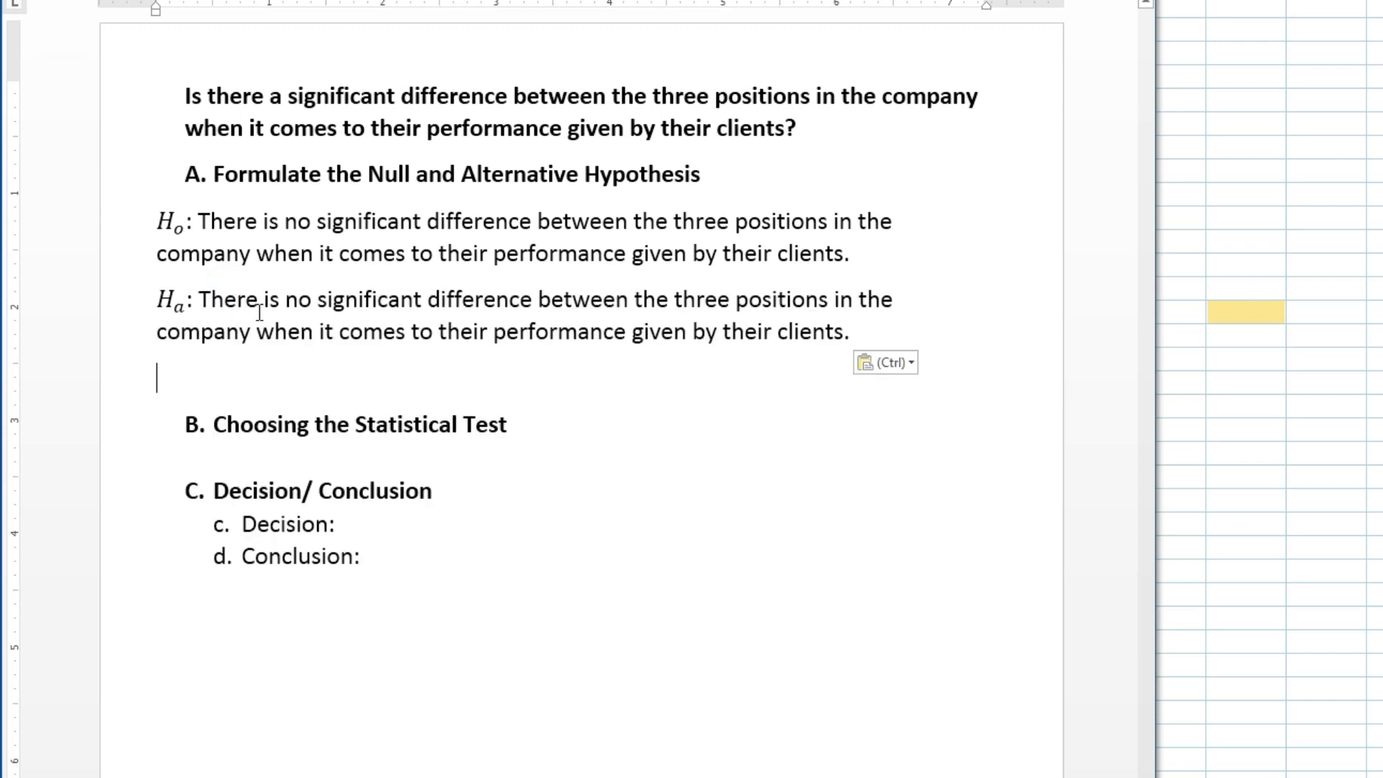
click(312, 301)
key(BackSpace)
key(BackSpace)
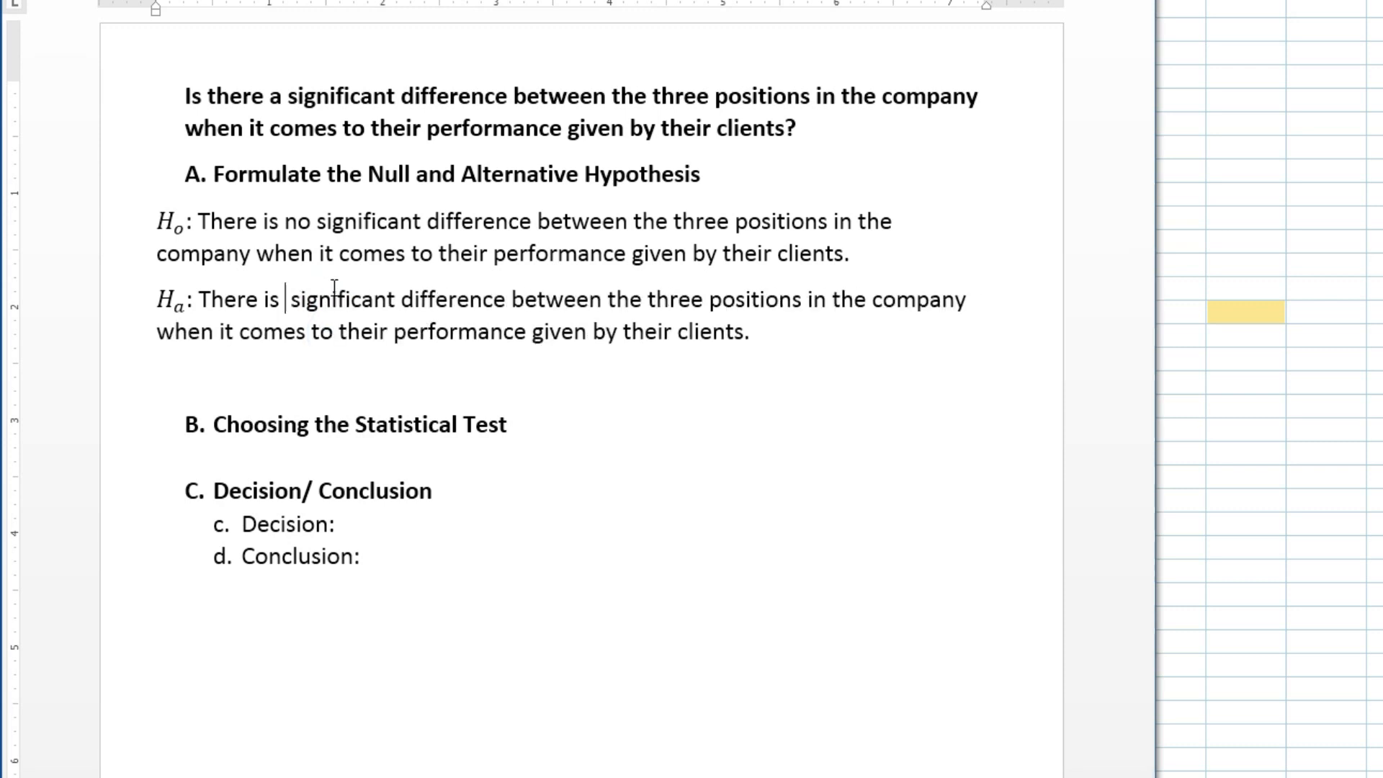
text(a)
click(176, 376)
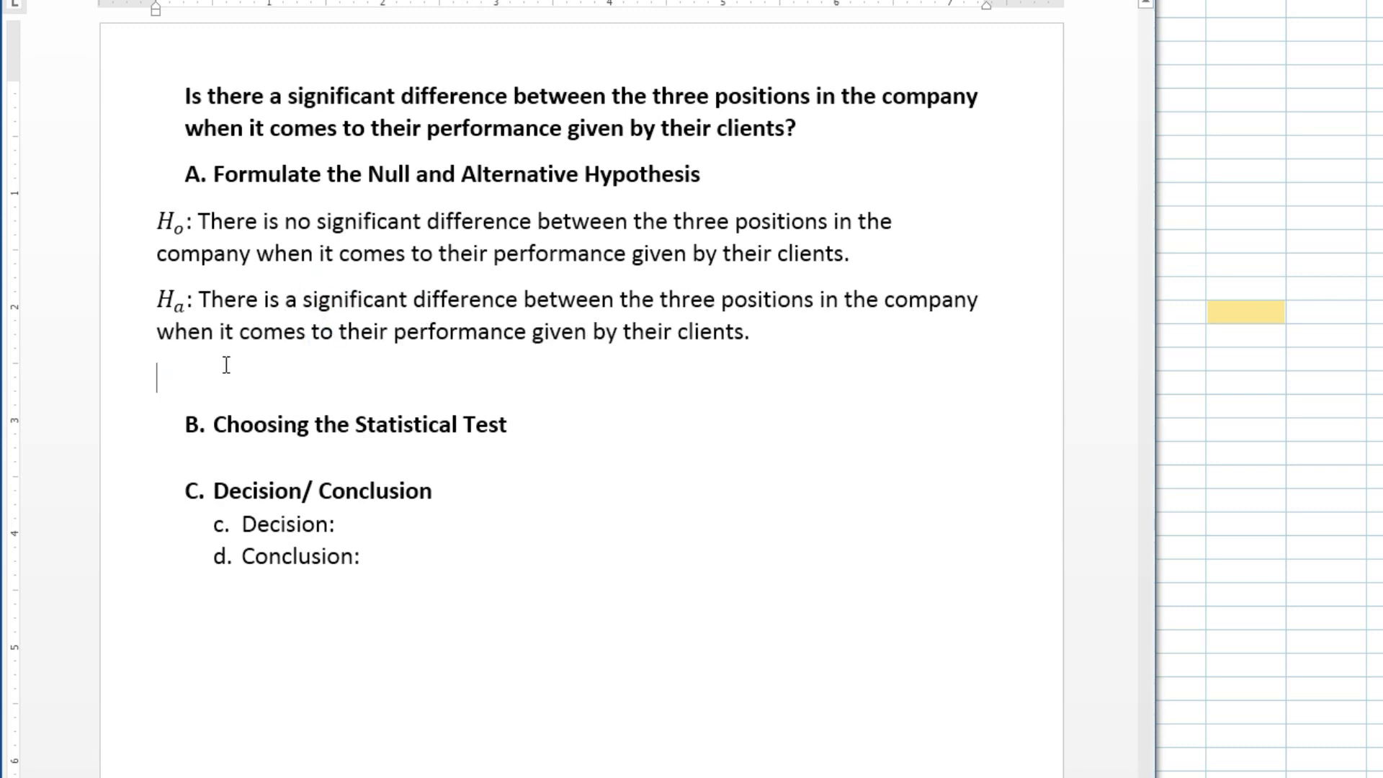
key(Delete)
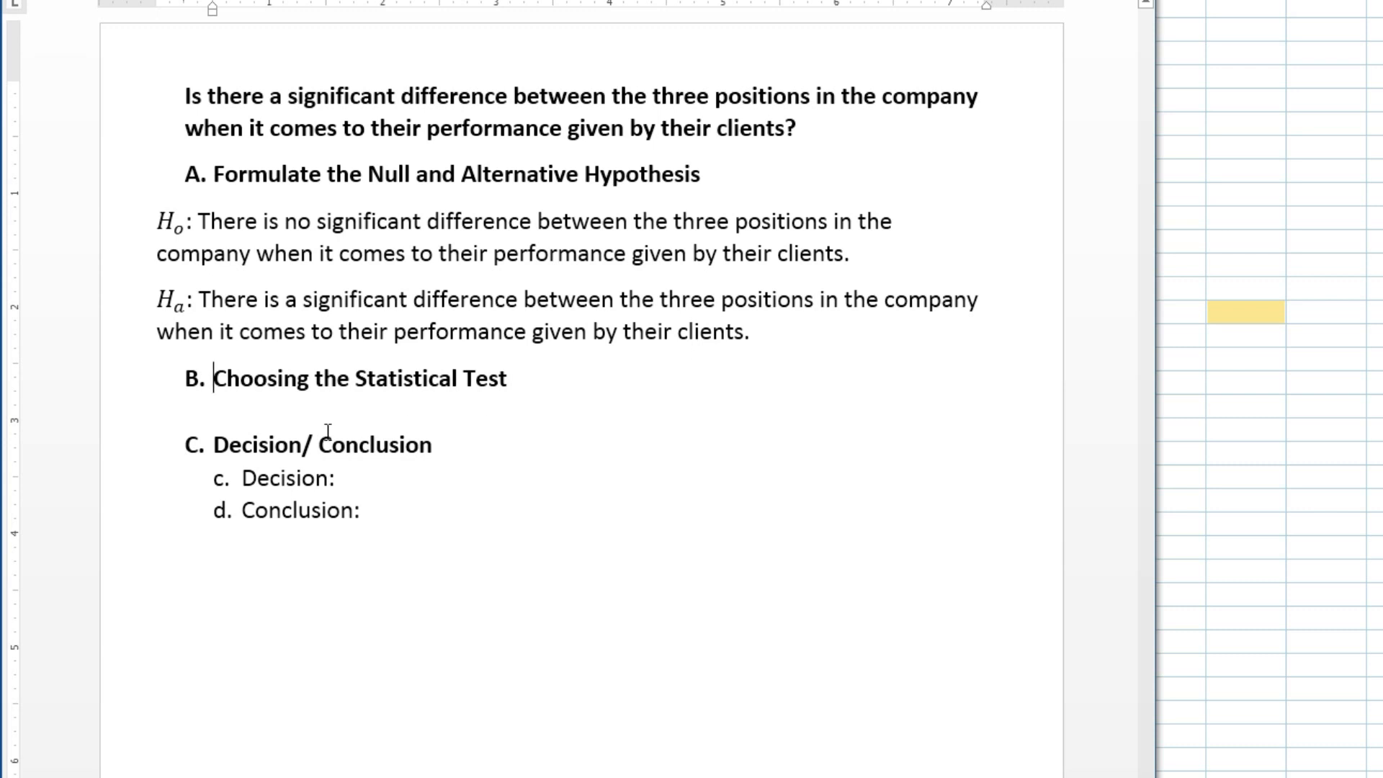
- Switch to SPSS, open the Explore analysis and remove all three performance variables from the dependent list
click(1349, 404)
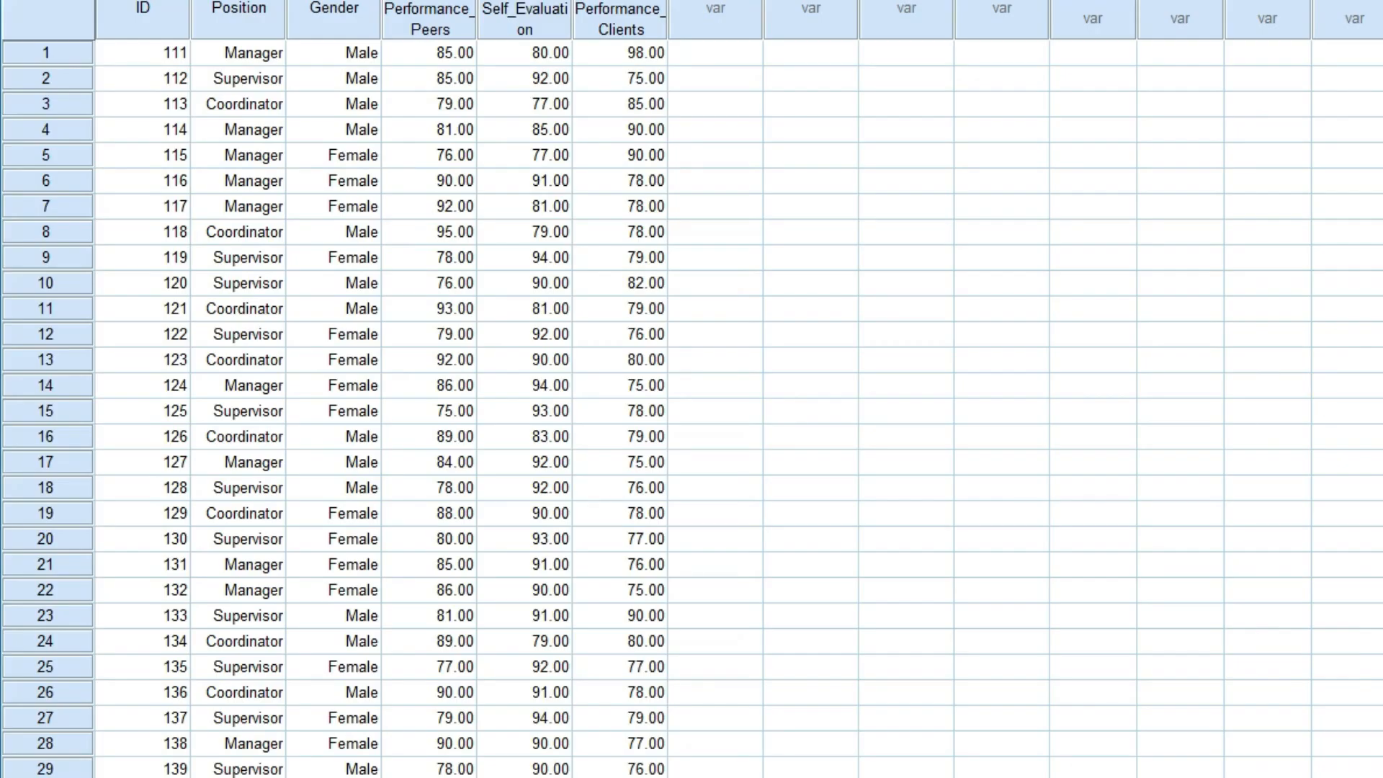
click(301, 1)
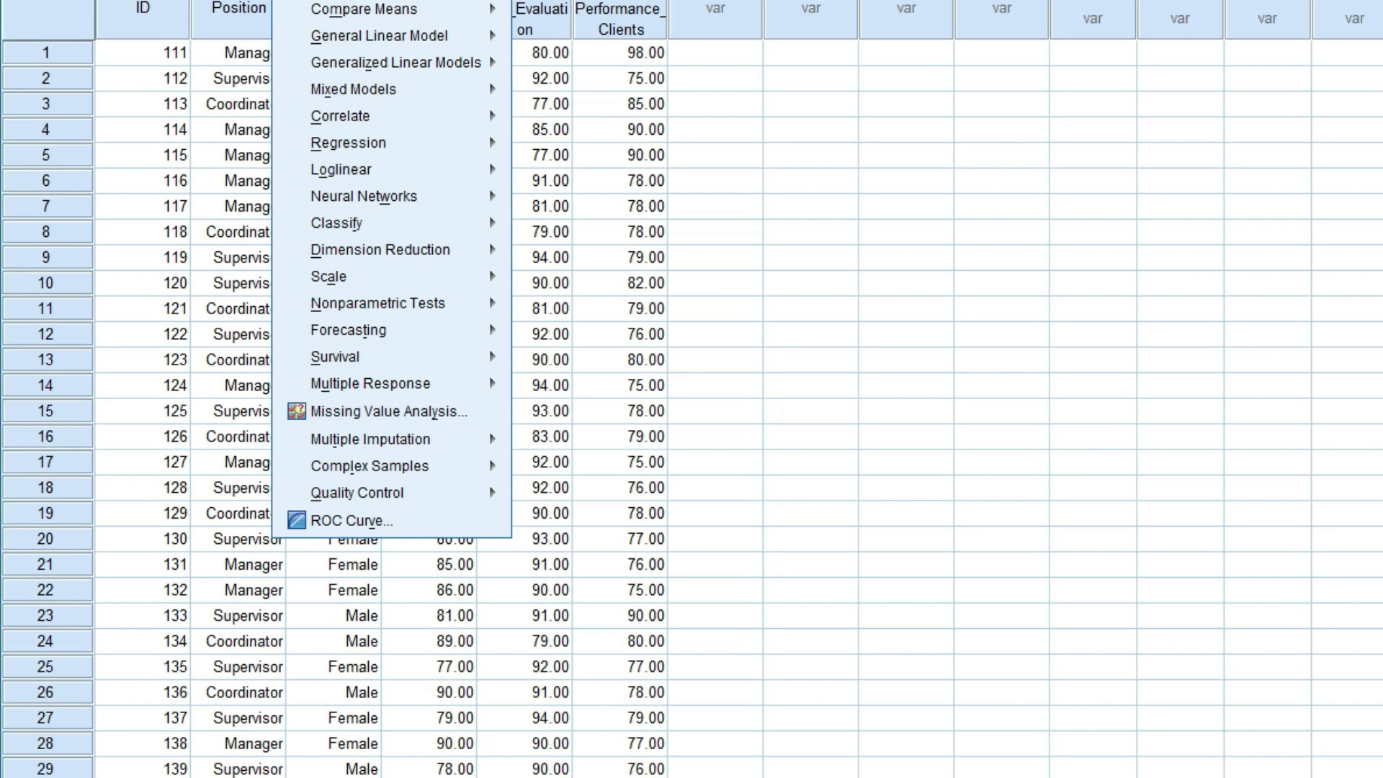
mouse_move(367, 1)
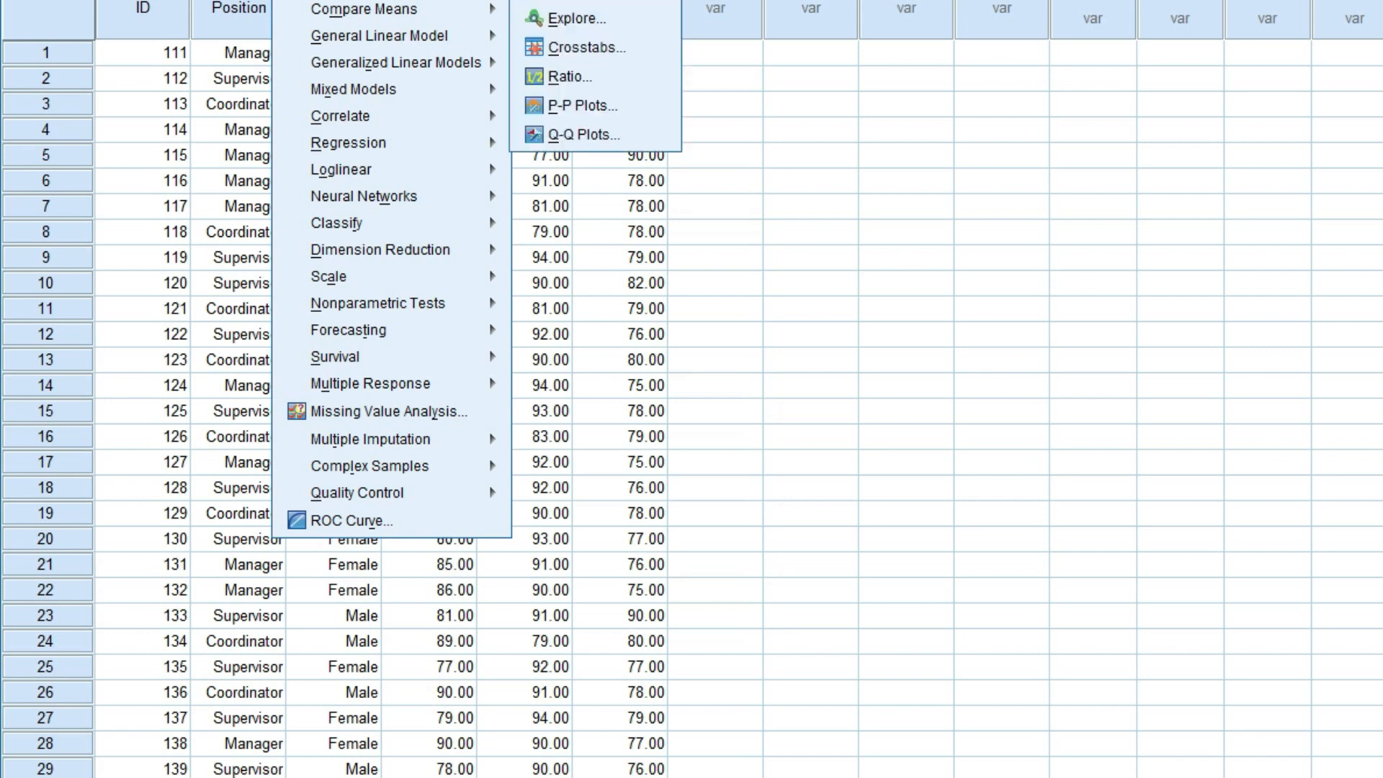
click(568, 21)
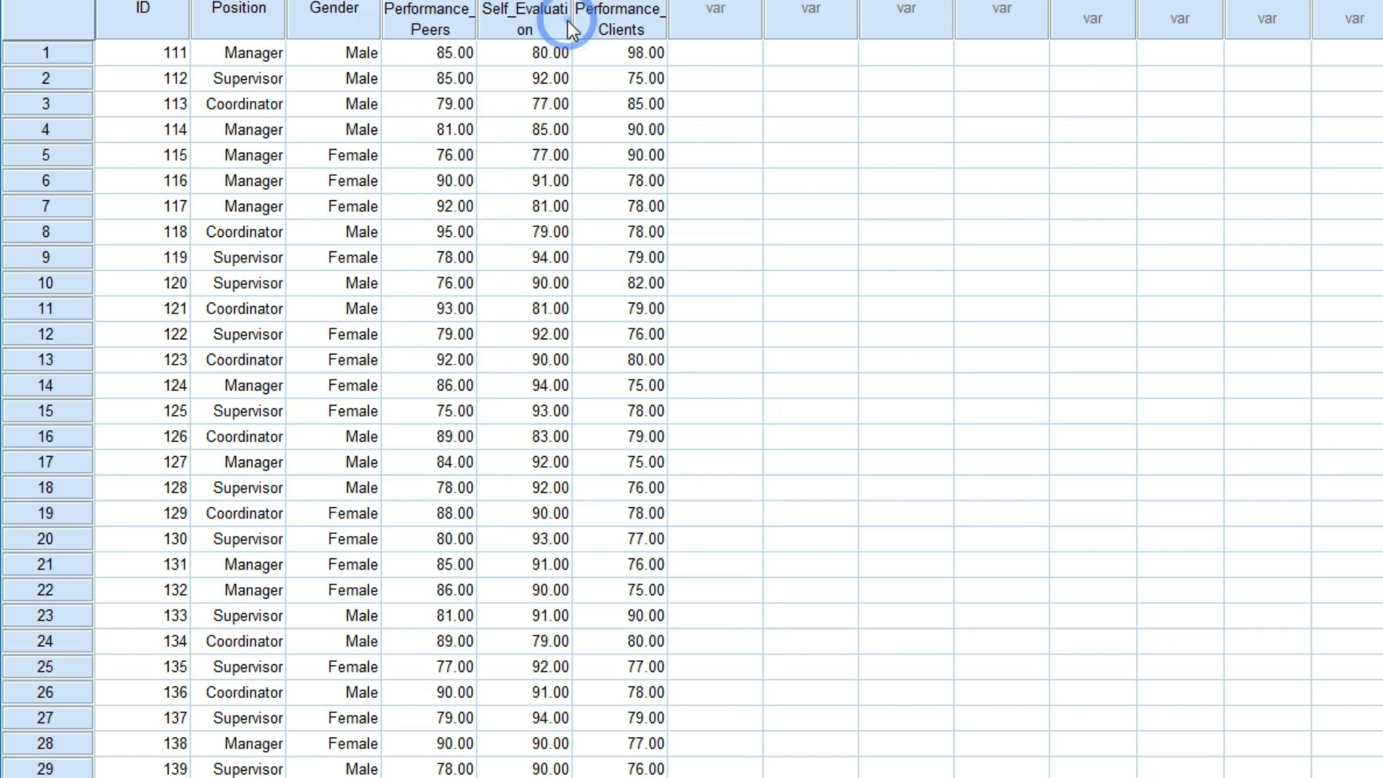
click(1223, 352)
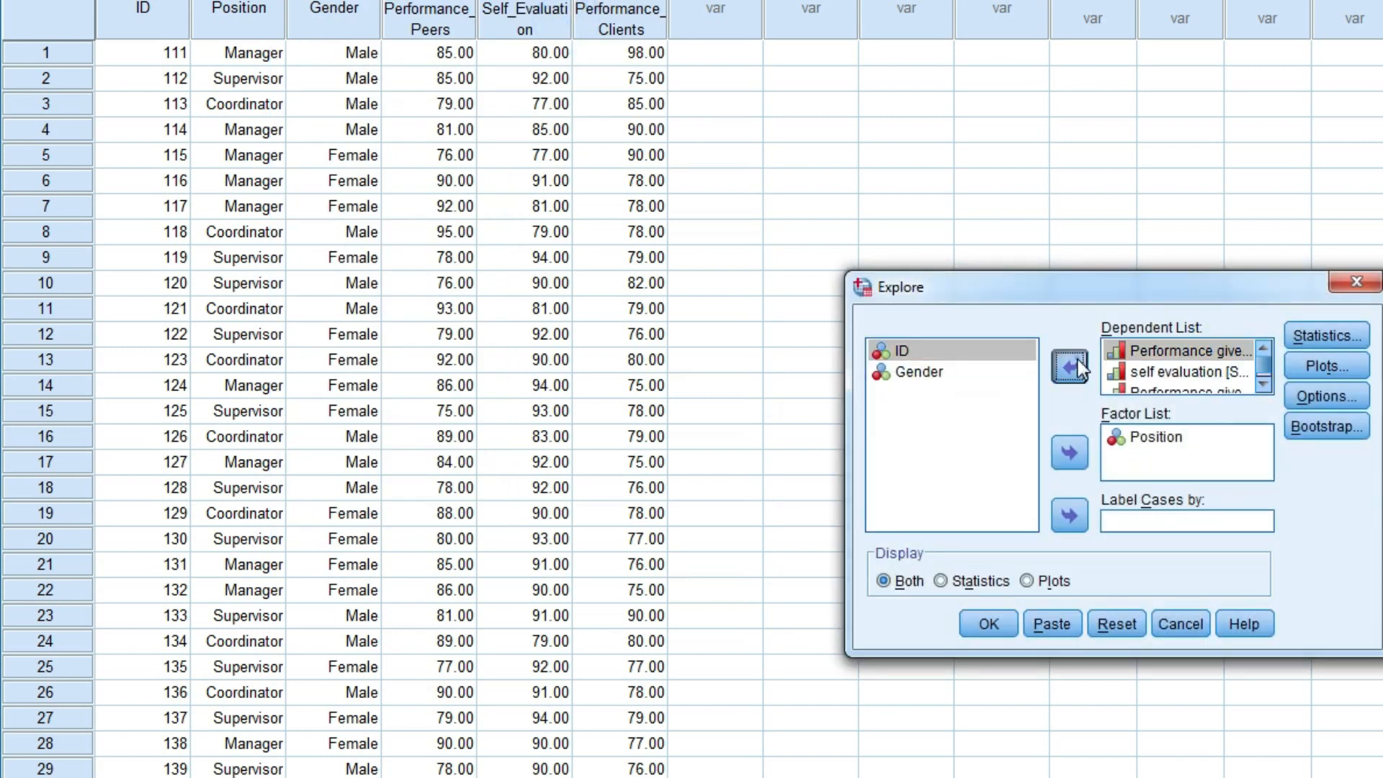
click(1070, 367)
click(1161, 351)
click(1070, 366)
click(1145, 351)
click(1069, 368)
- Run Explore with performance given by clients as dependent variable and Position as factor, and examine the Tests of Normality table
click(946, 436)
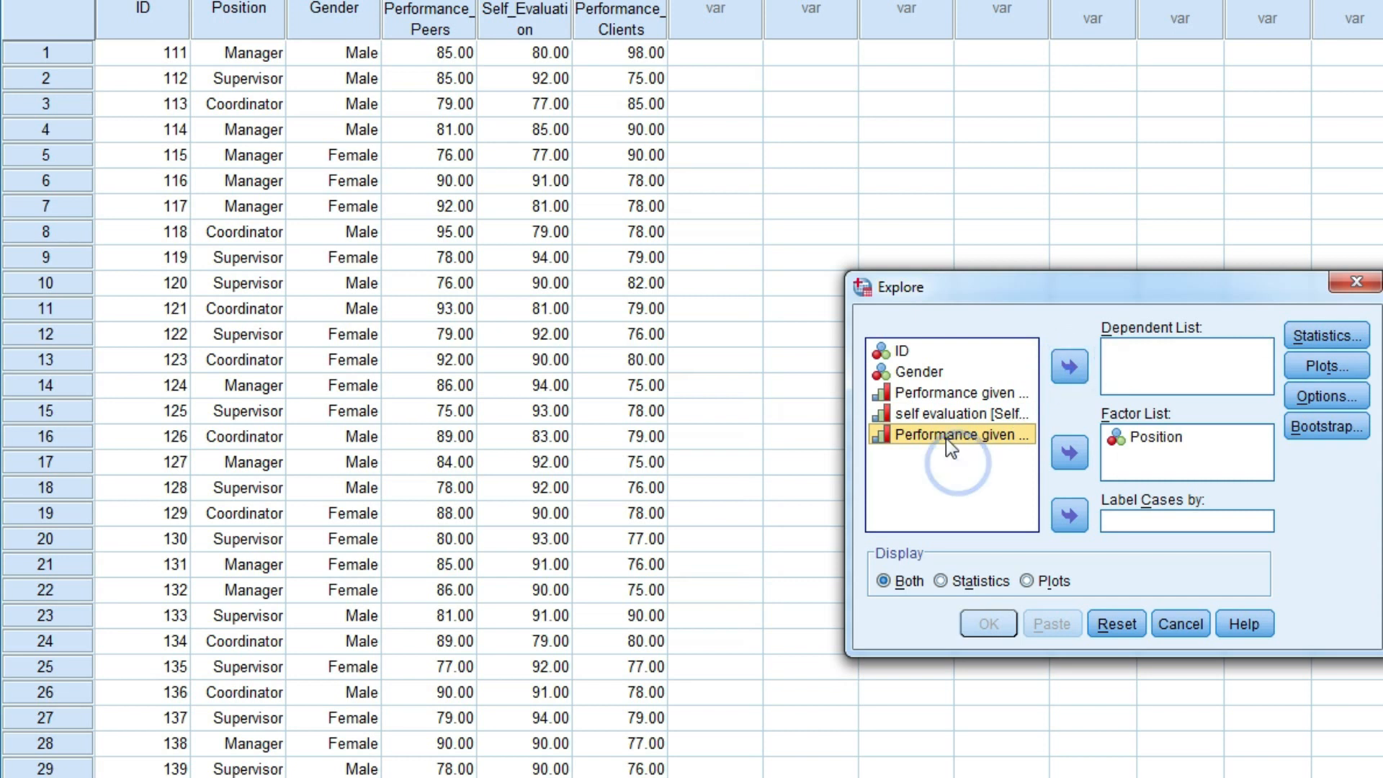
click(1069, 369)
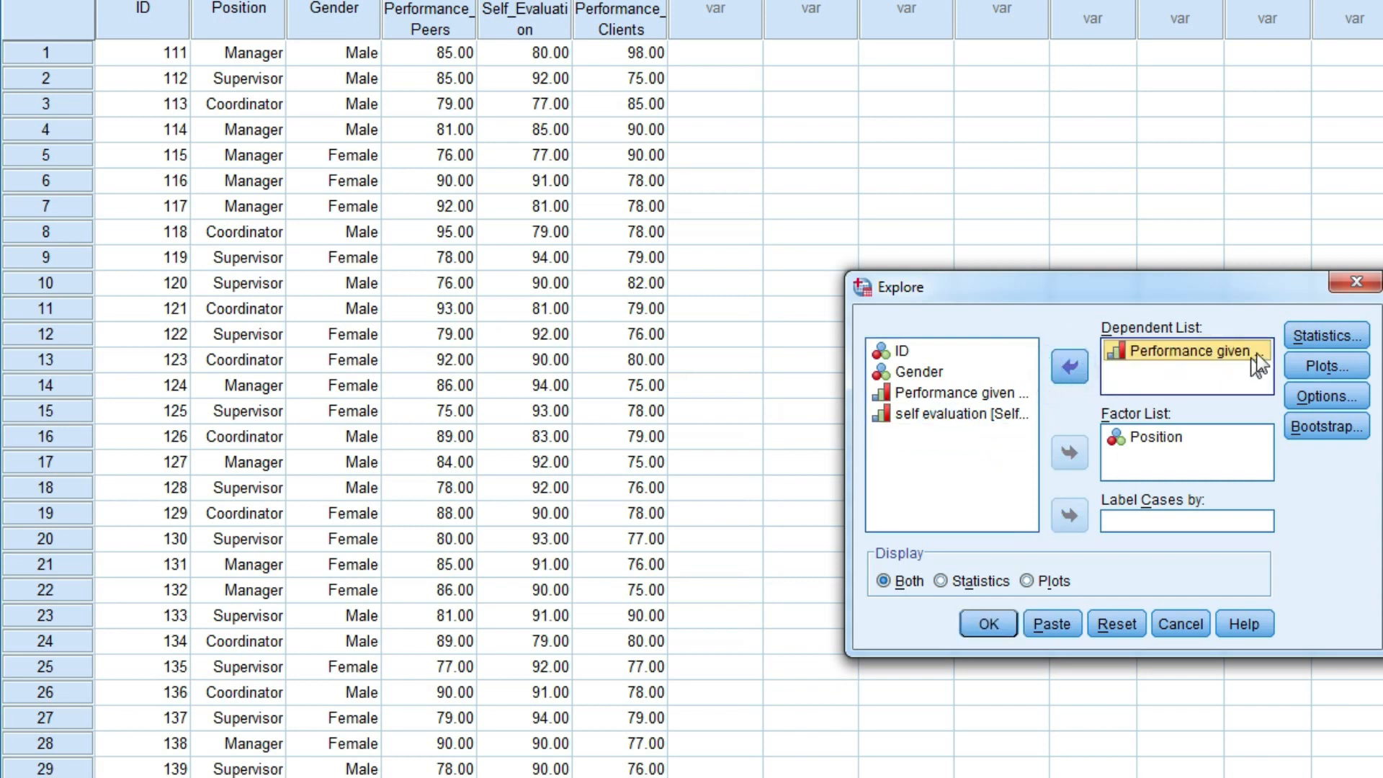
click(1001, 617)
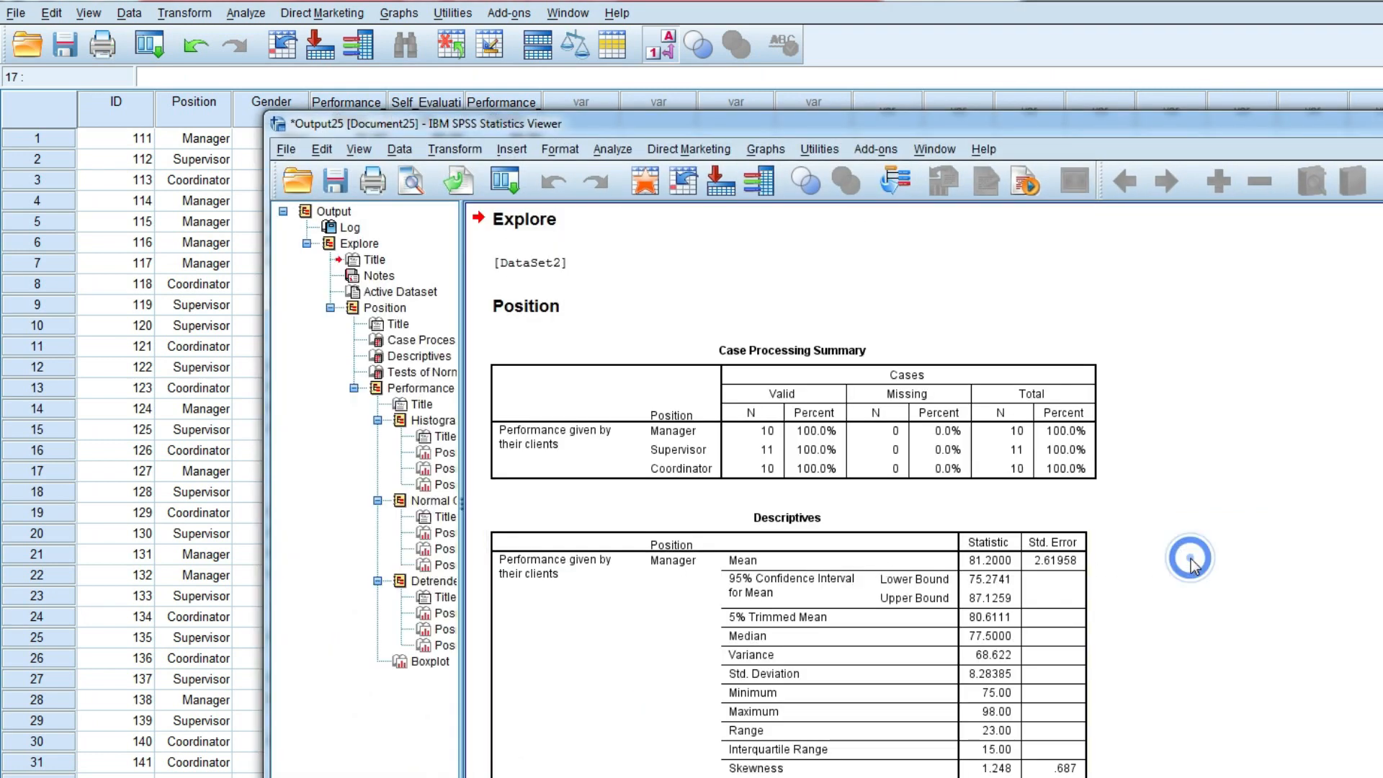
scroll(1192, 565, down, 10)
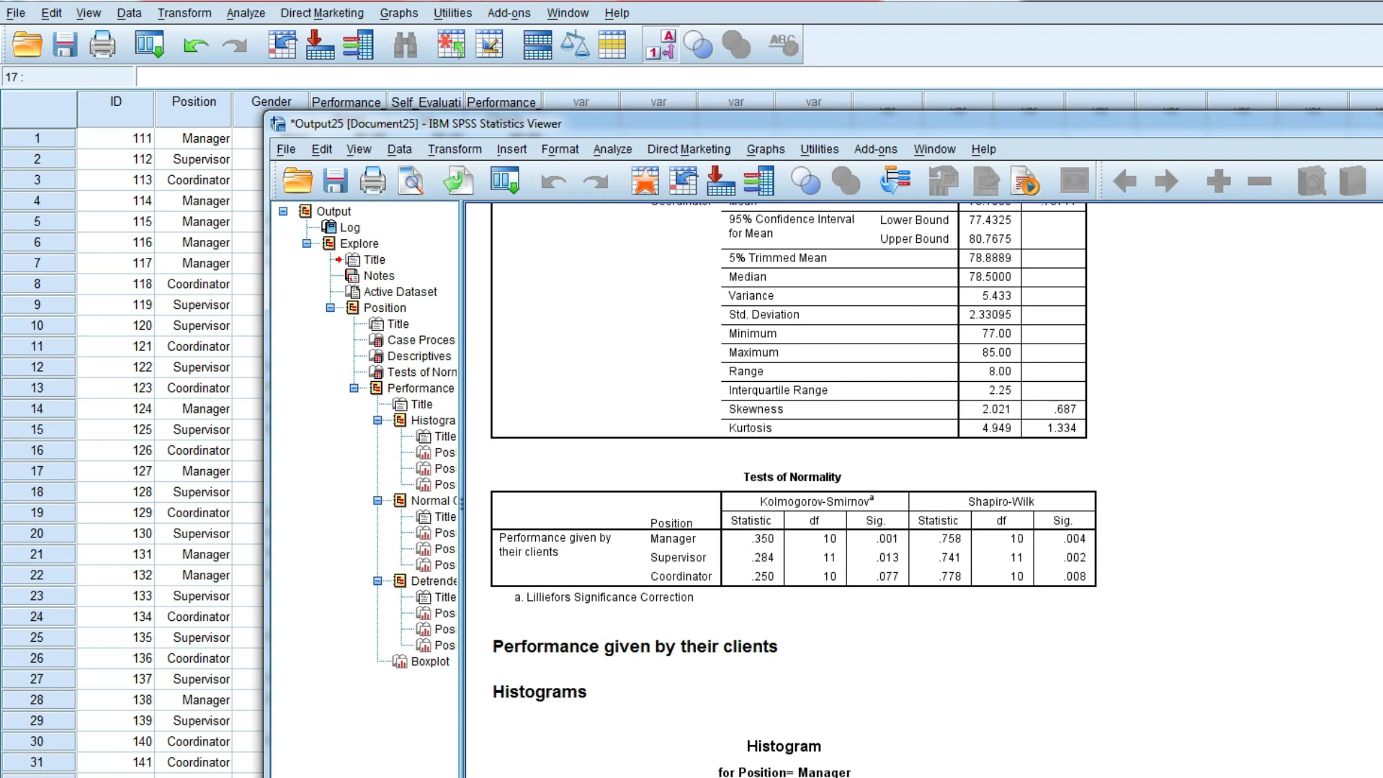
- Close the Explore output without saving it and return to the data
click(1110, 135)
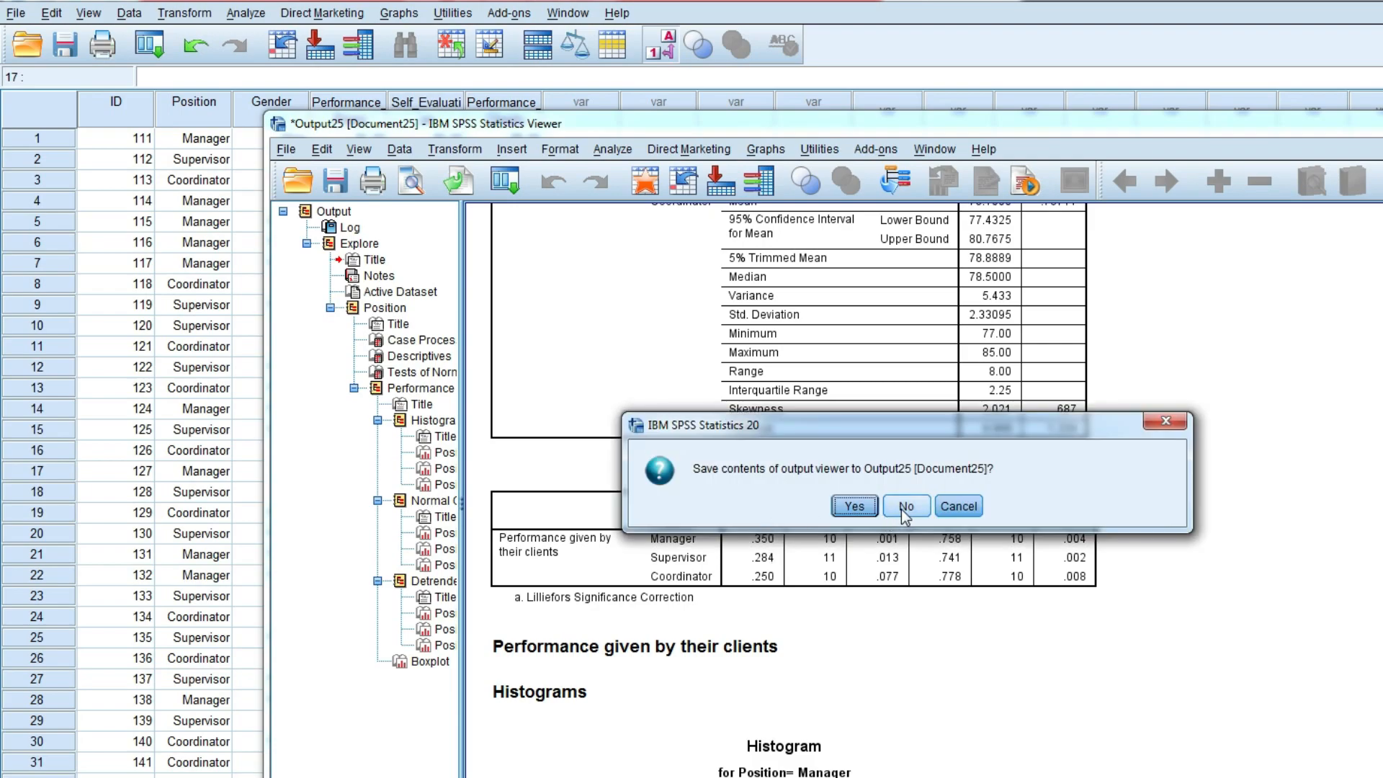
click(901, 509)
click(454, 404)
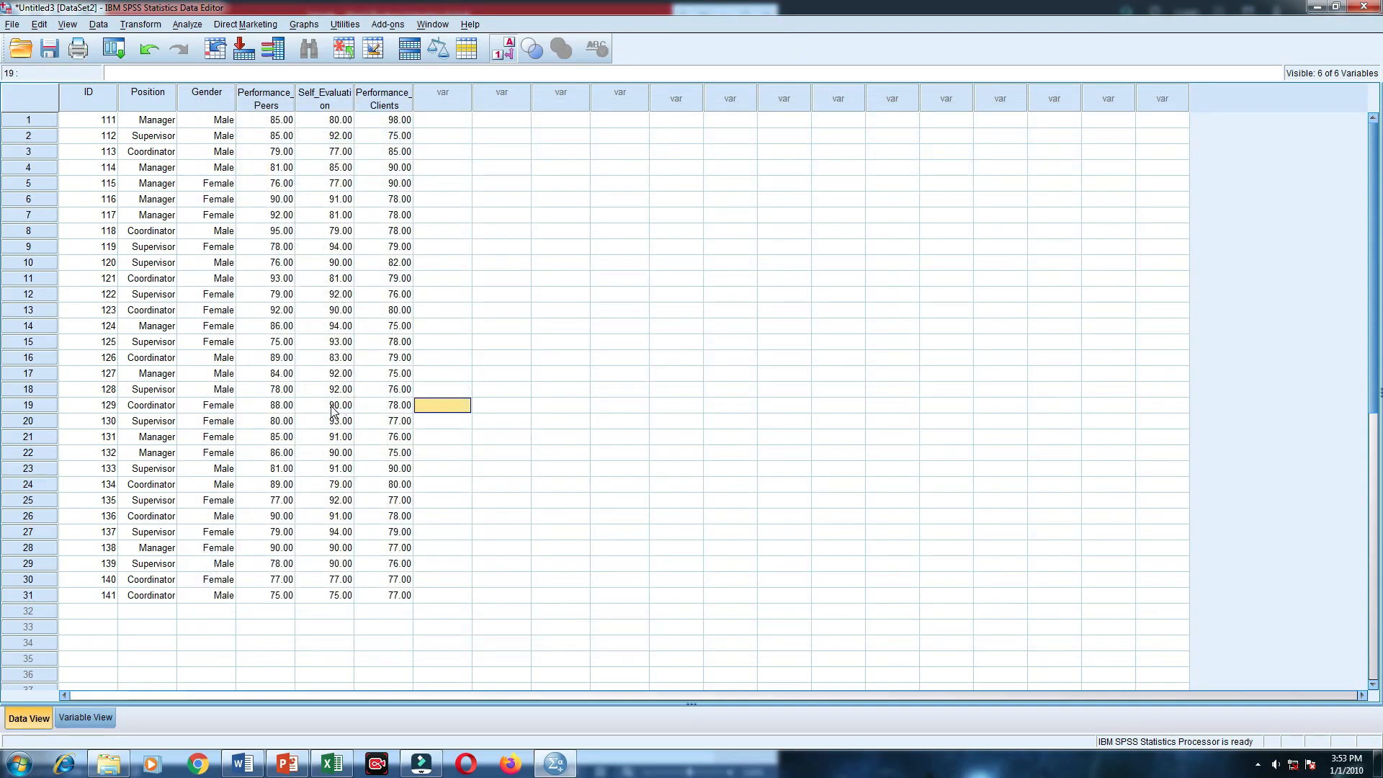
click(193, 424)
- Switch to the Word document and enter "Kruskal Wallis Test" under Choosing the Statistical Test
click(242, 764)
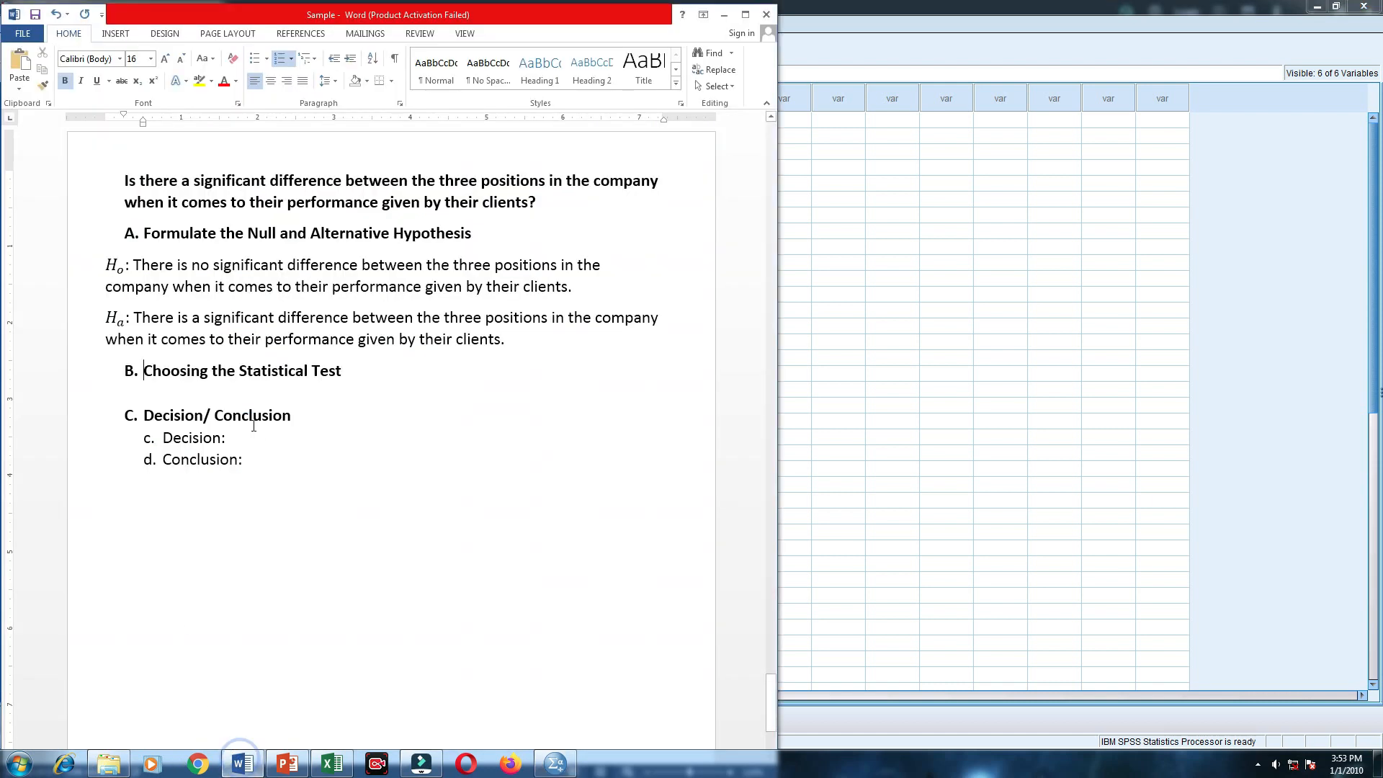
click(194, 395)
text(Krusk)
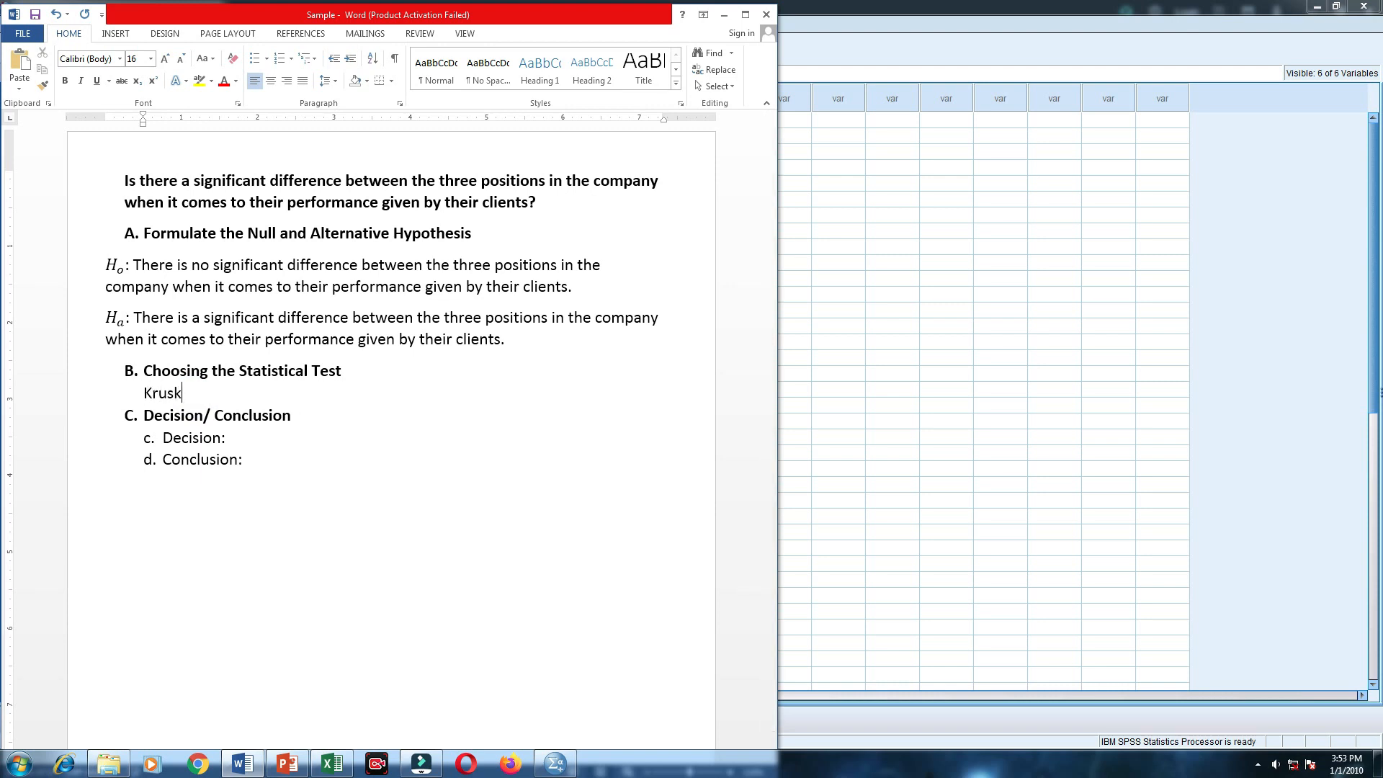
text(al Wallis Test)
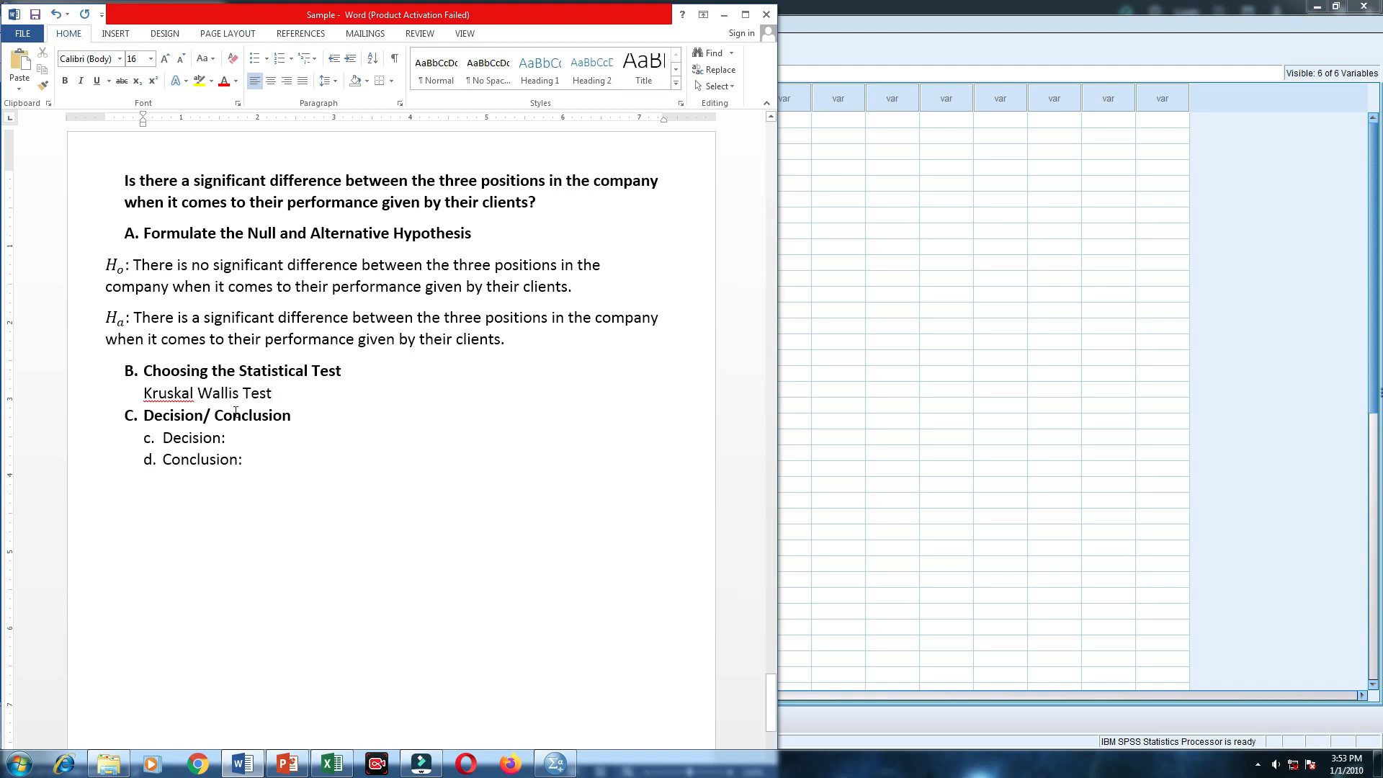
- Switch to SPSS, open the legacy nonparametric K Independent Samples test and add performance given by clients as test variable
click(269, 442)
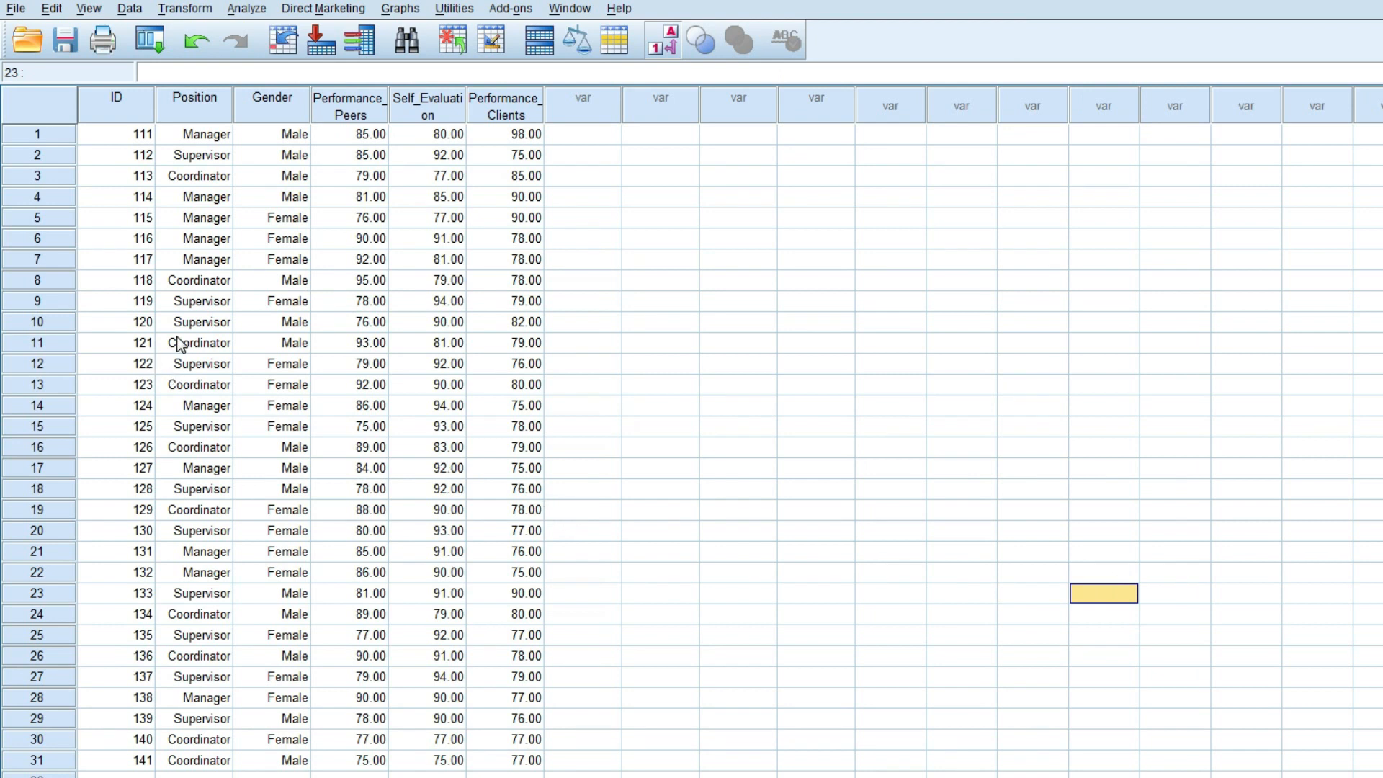
click(247, 8)
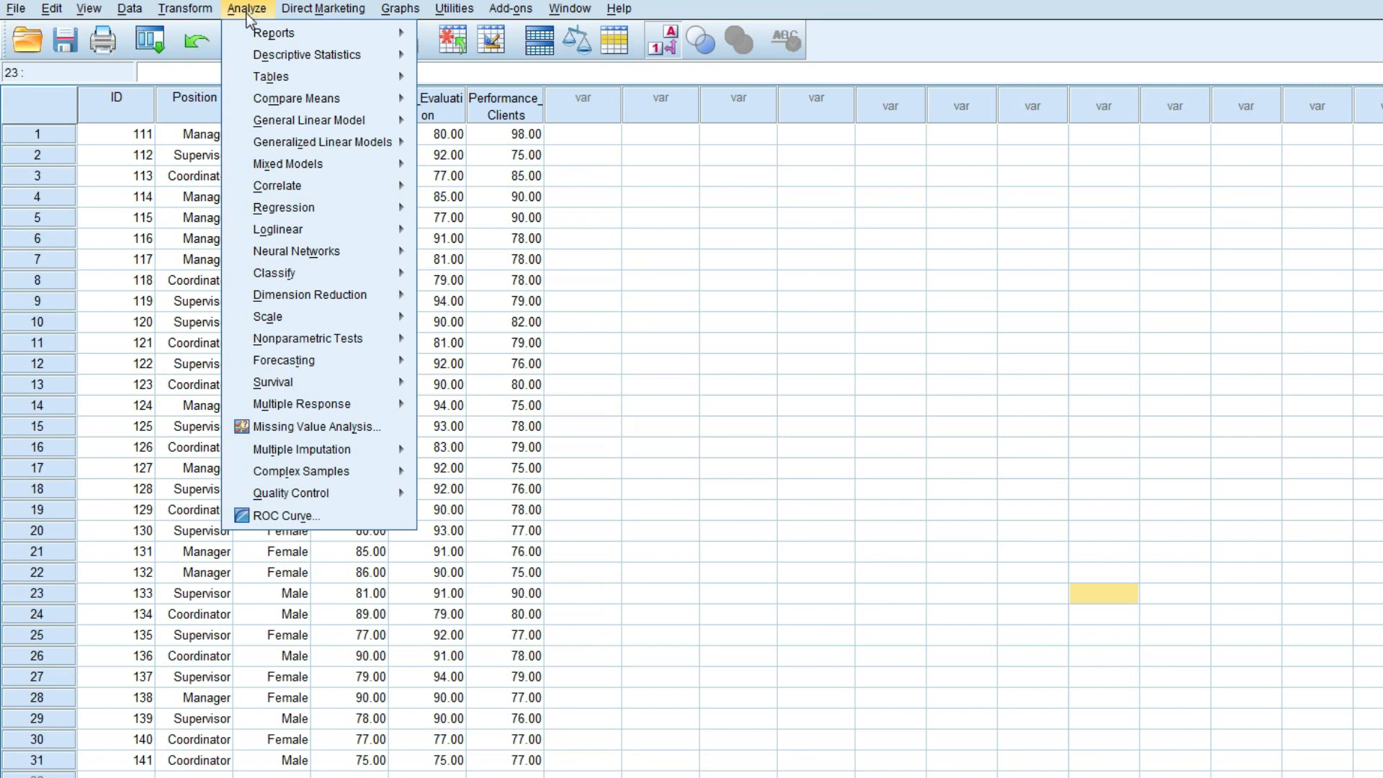
mouse_move(324, 342)
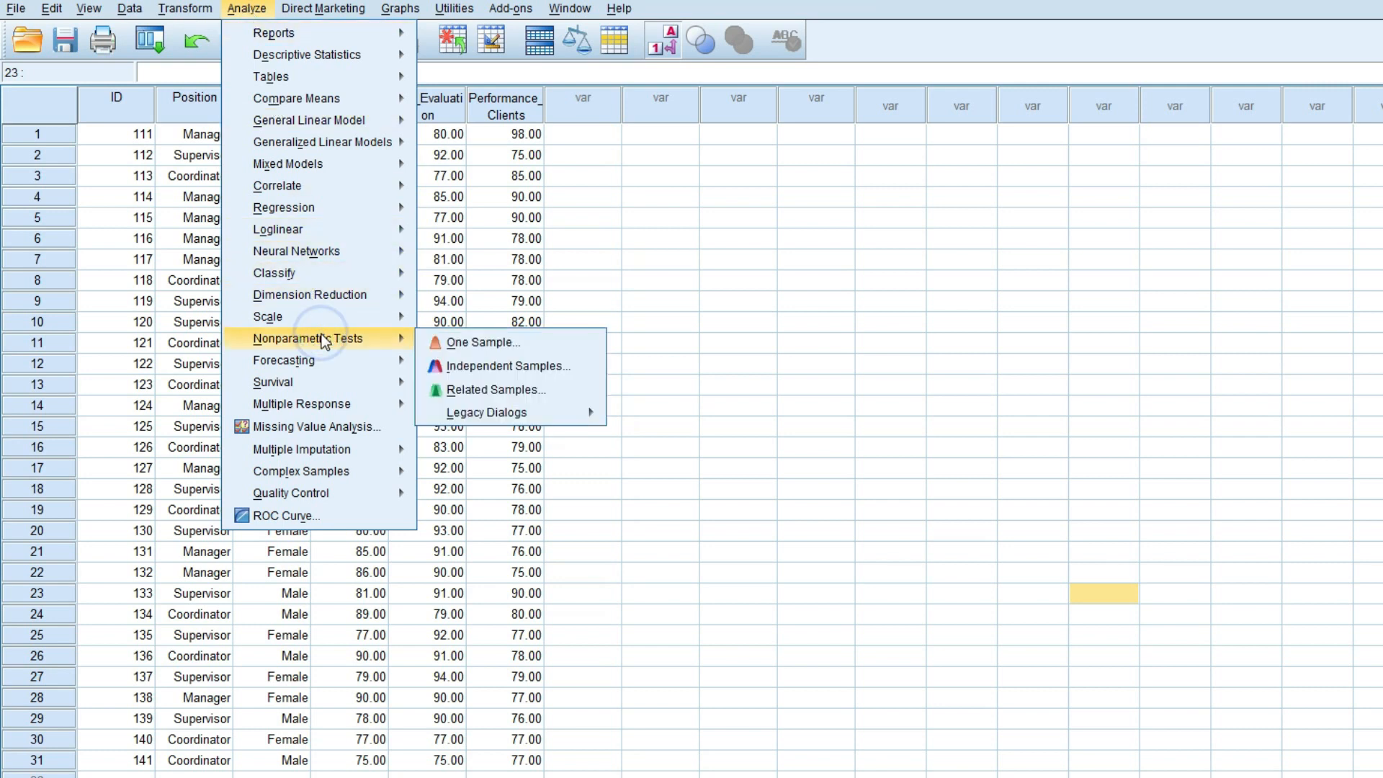
click(492, 414)
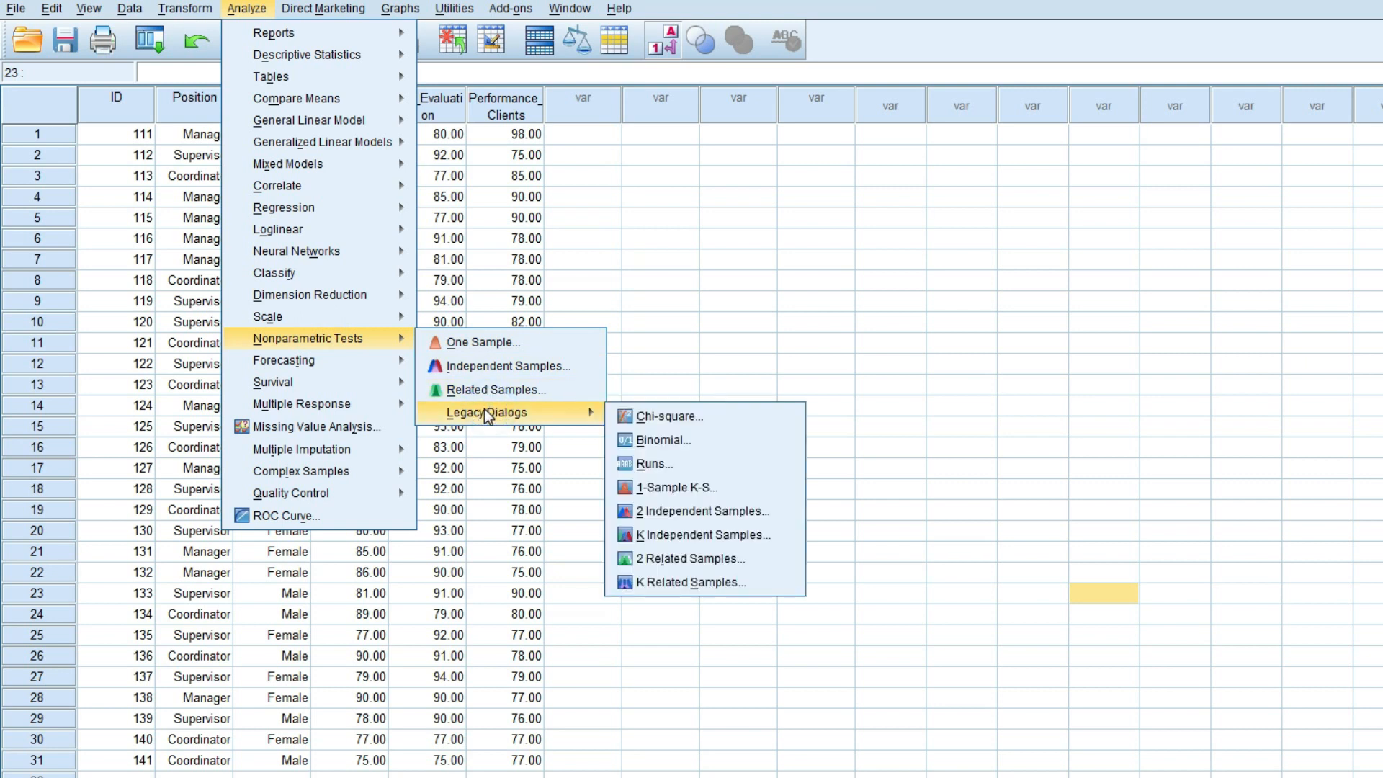
click(669, 537)
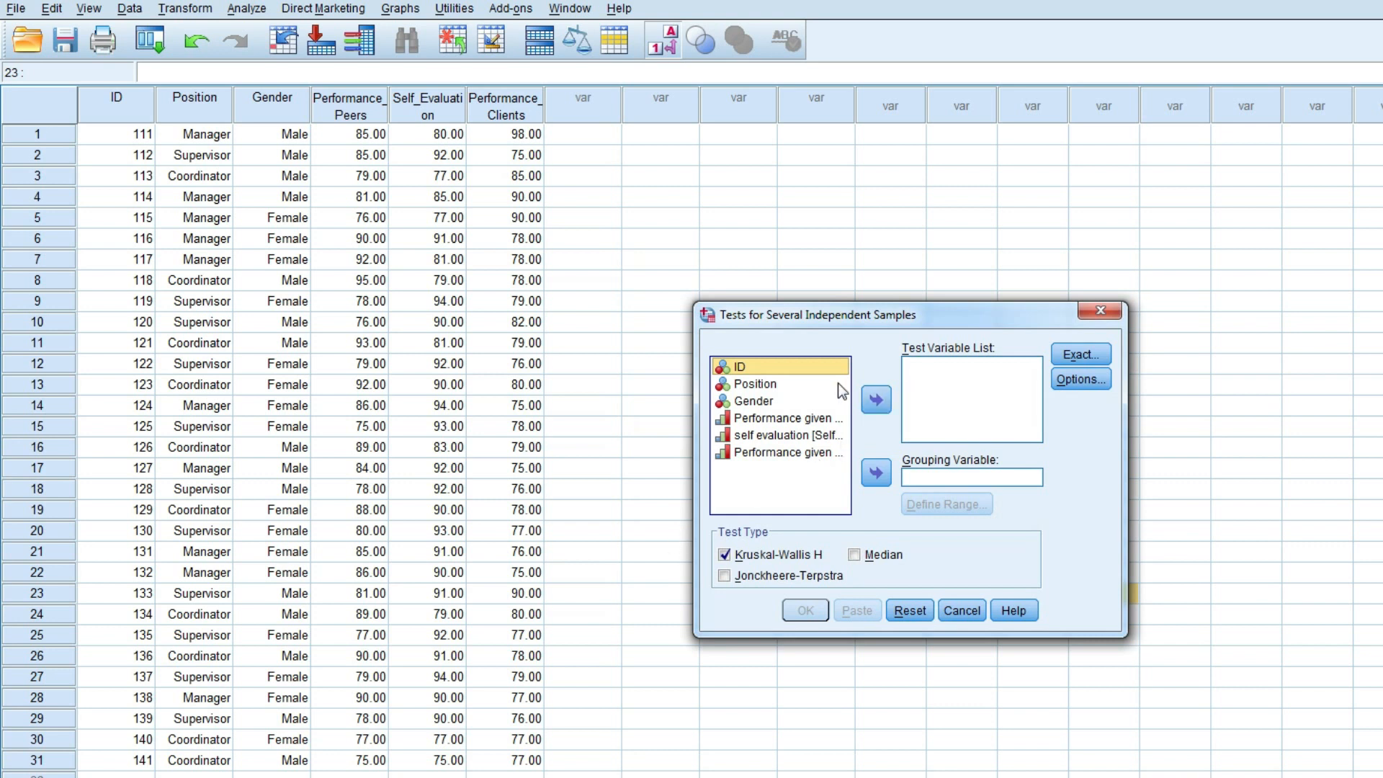
click(784, 453)
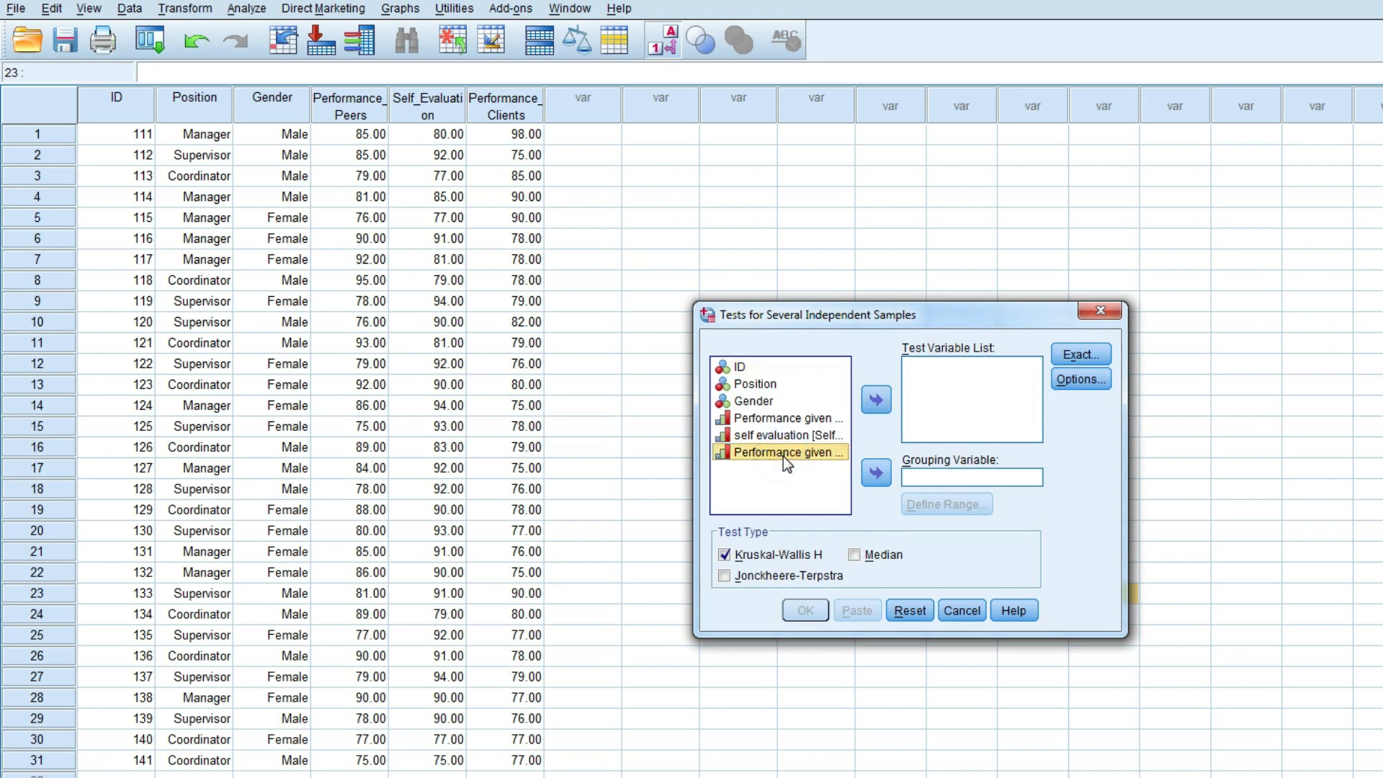
click(875, 402)
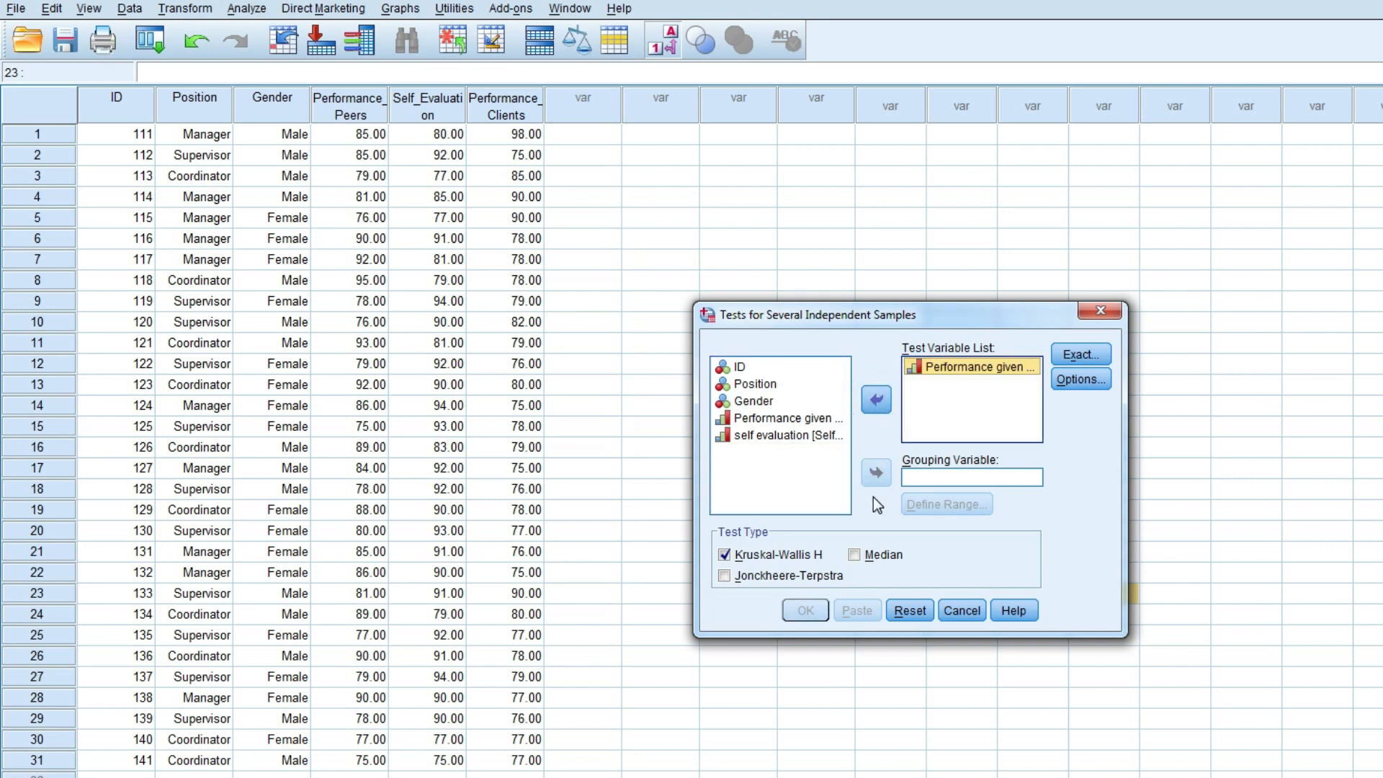
- Set Position as the grouping variable with a range from minimum 1 to maximum 3
click(741, 383)
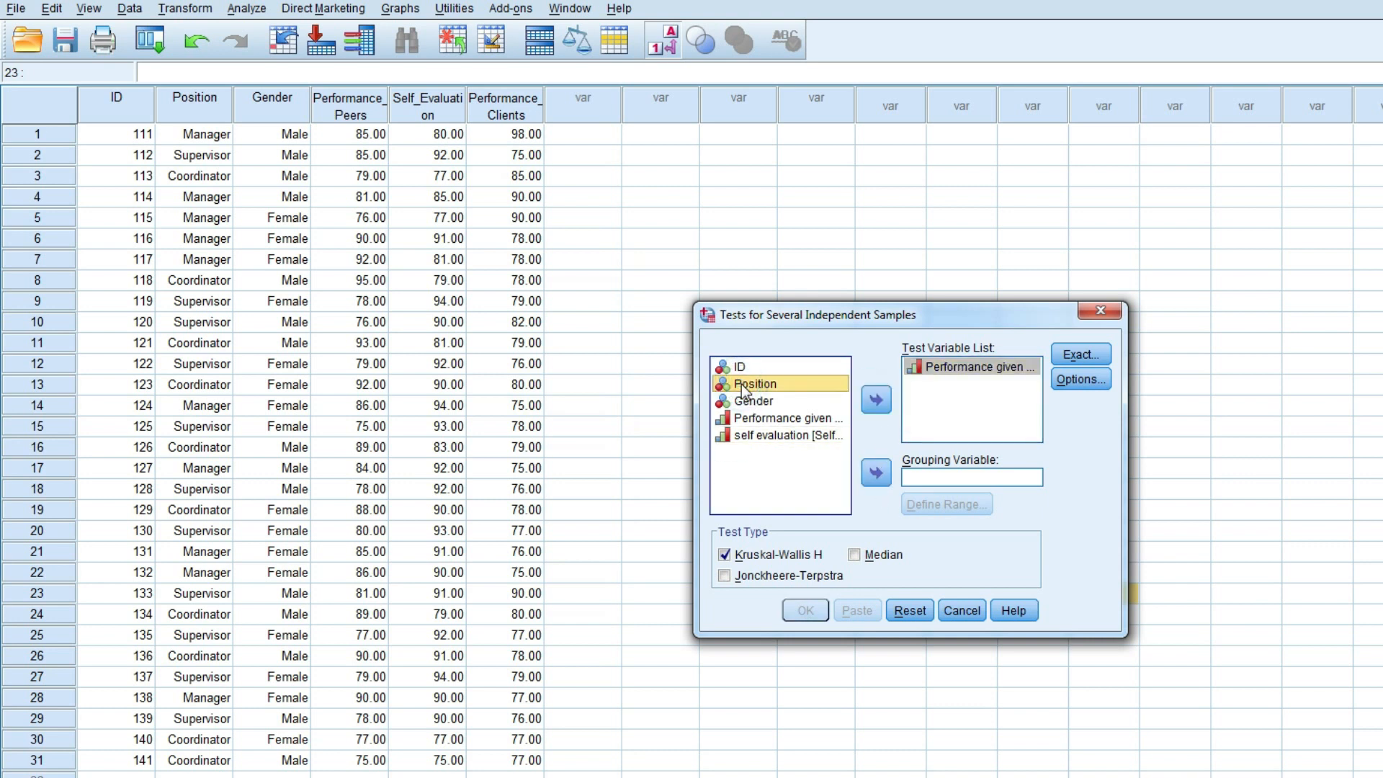
click(873, 472)
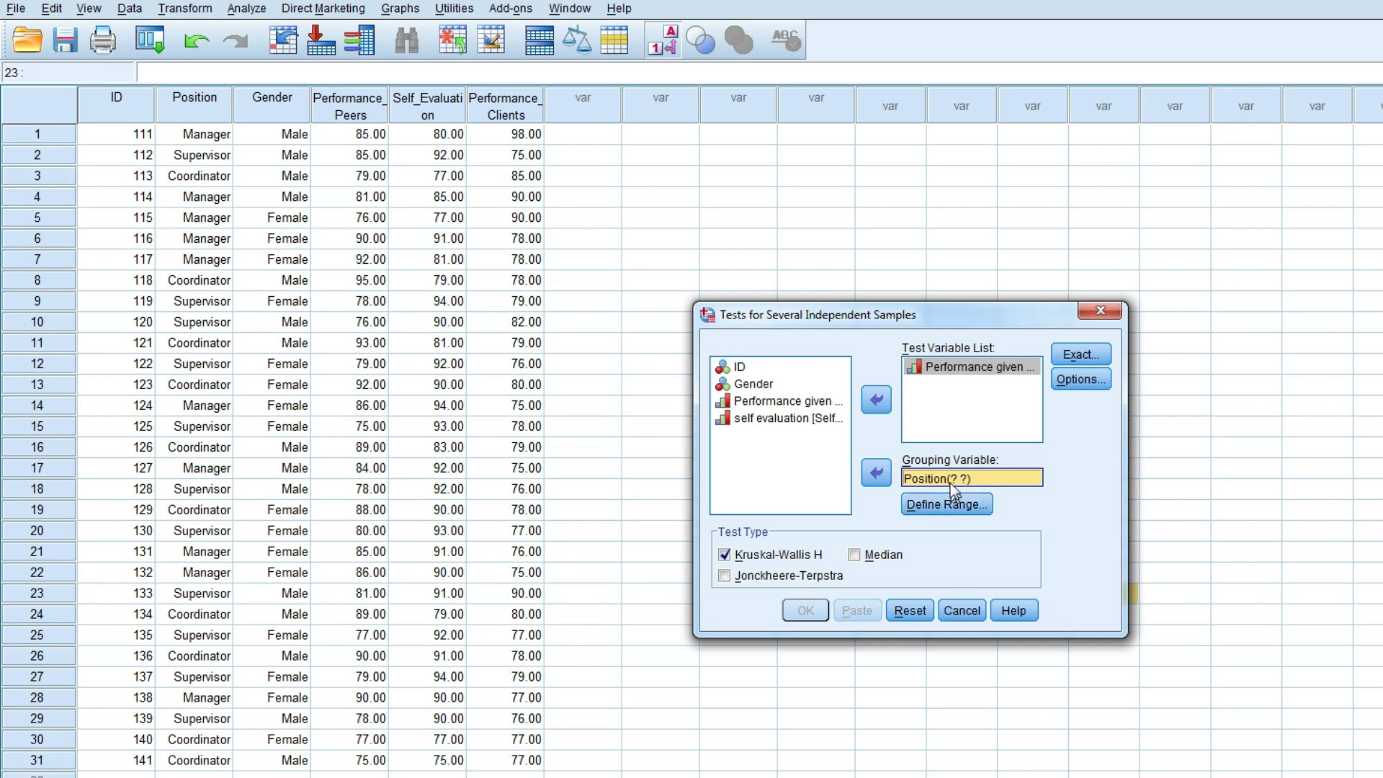
click(953, 505)
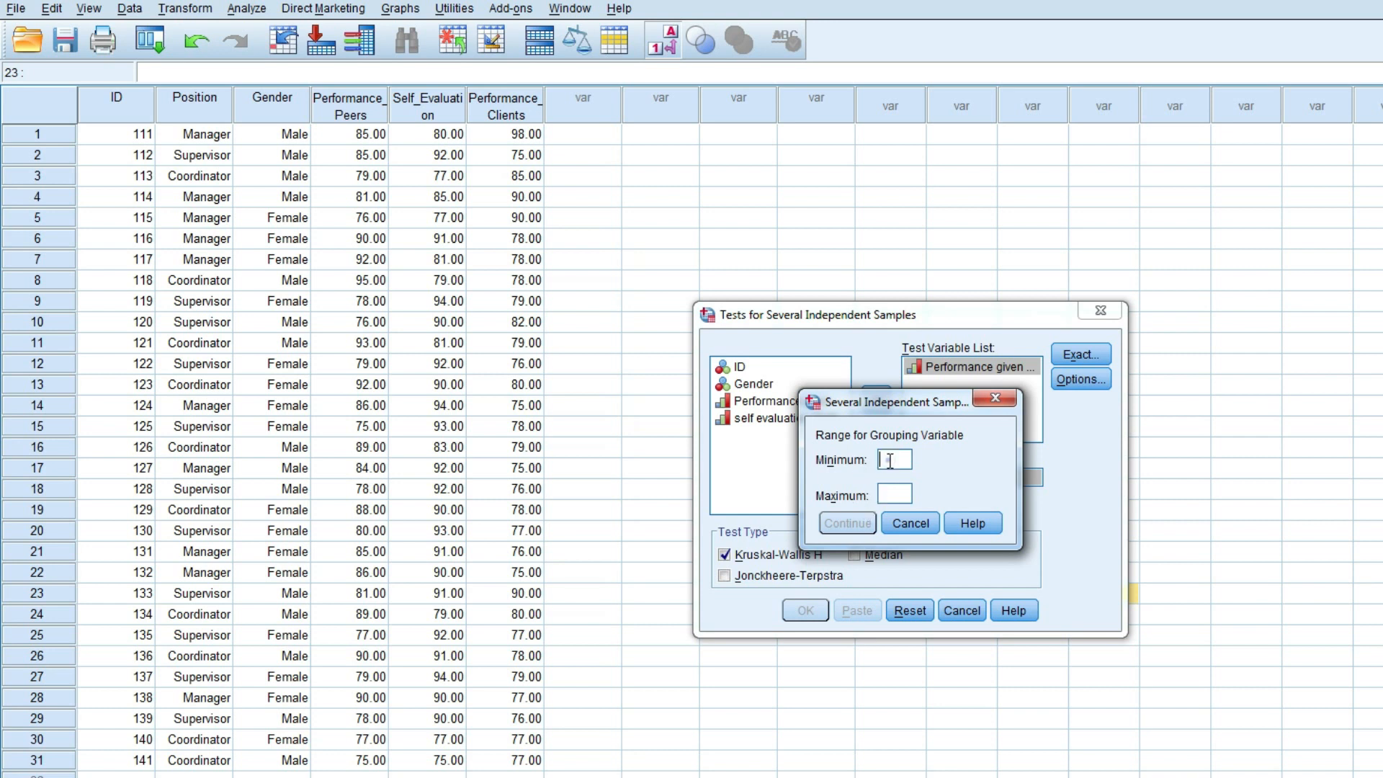
text(1)
click(899, 490)
text(3)
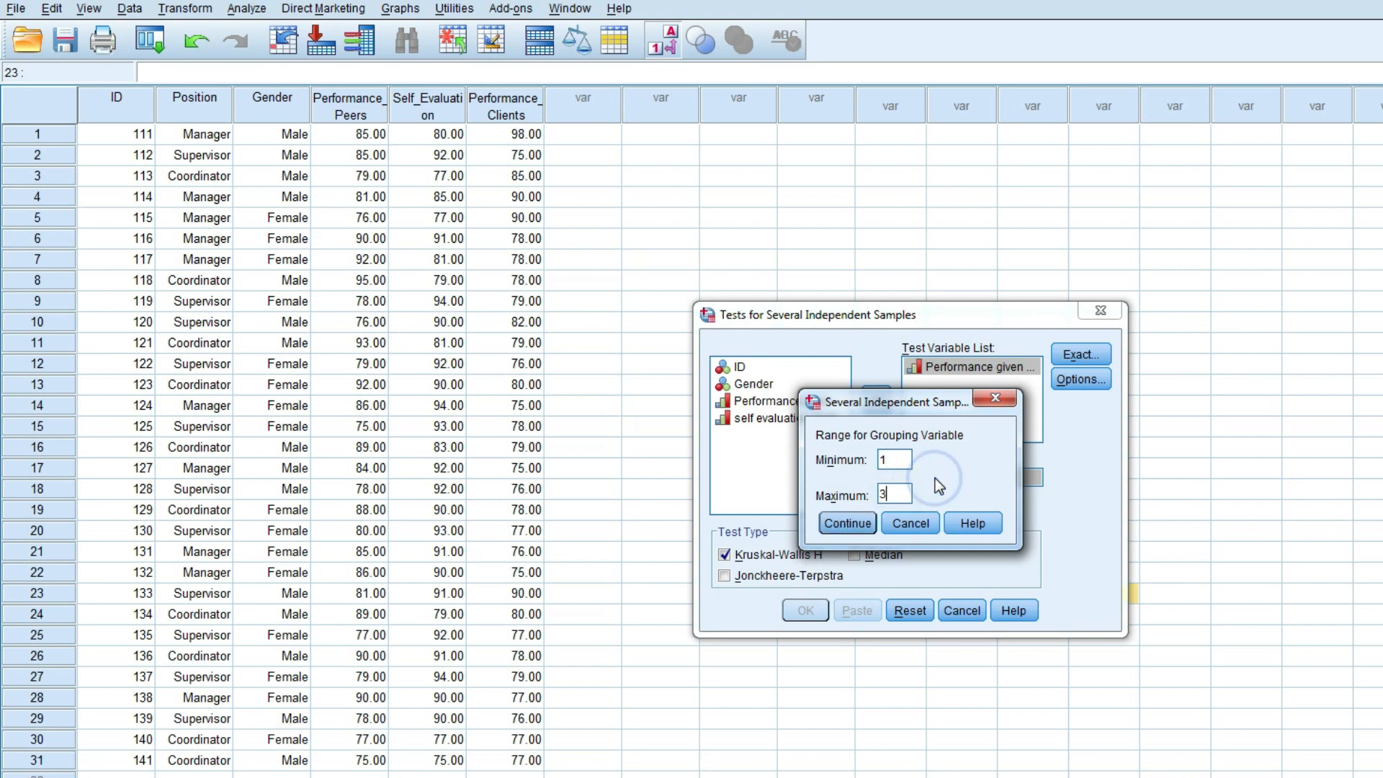
click(856, 526)
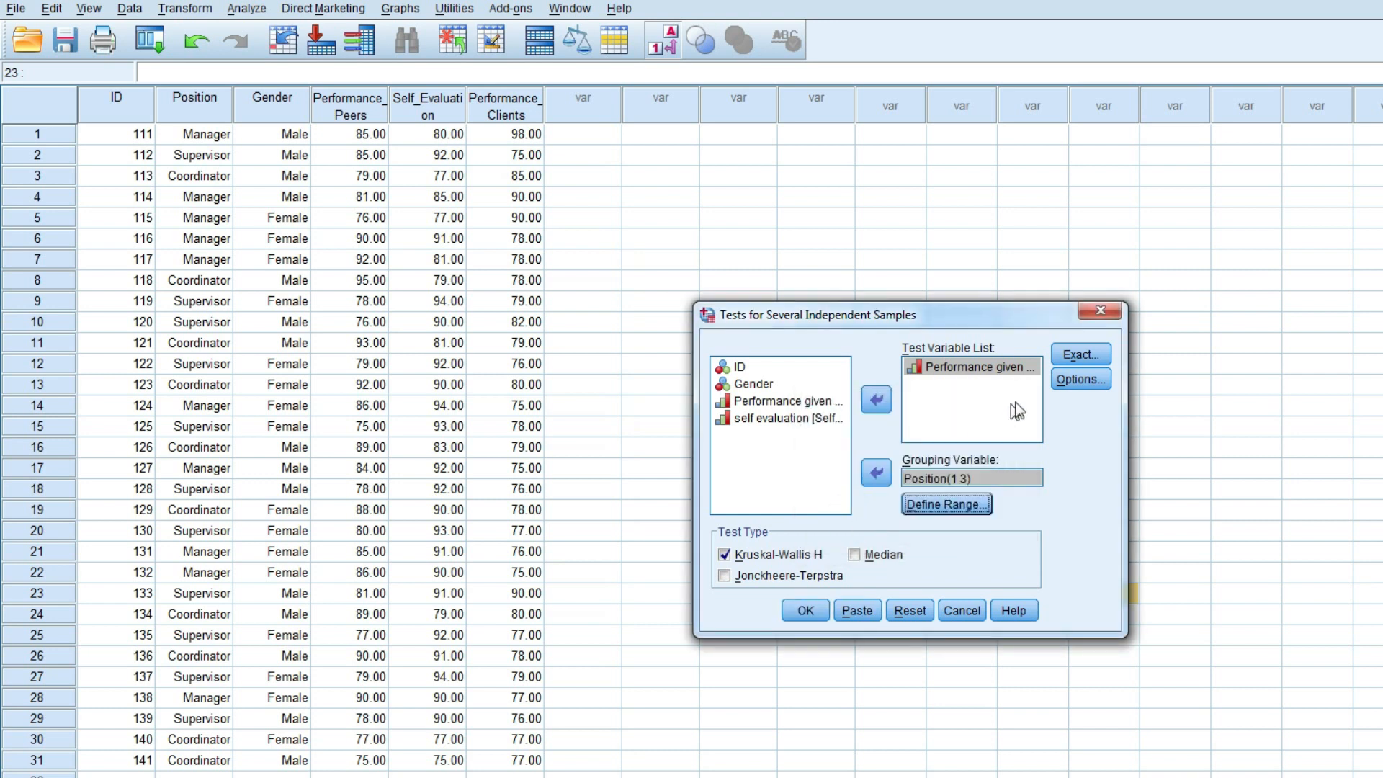
- Include descriptive statistics in the Kruskal-Wallis H test options and run the test
click(1066, 383)
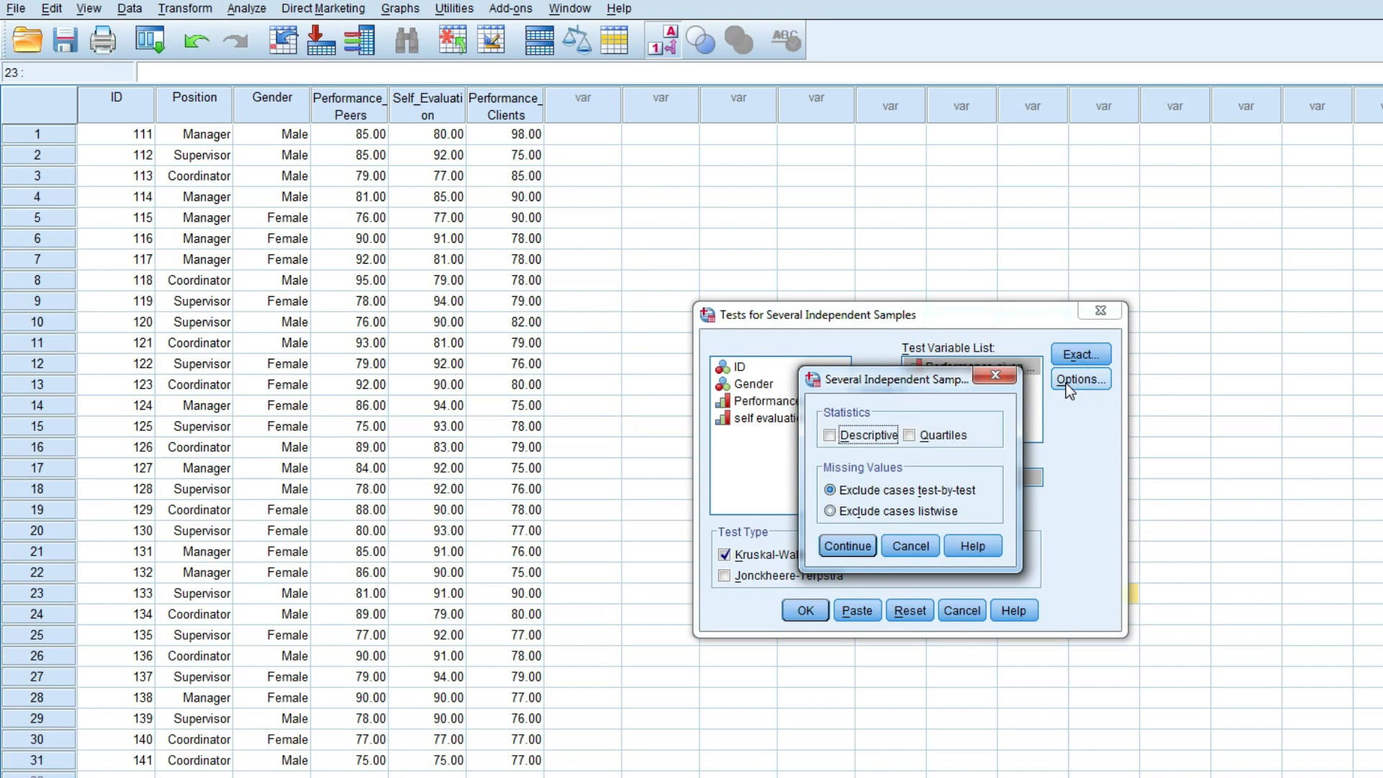
click(829, 435)
click(849, 546)
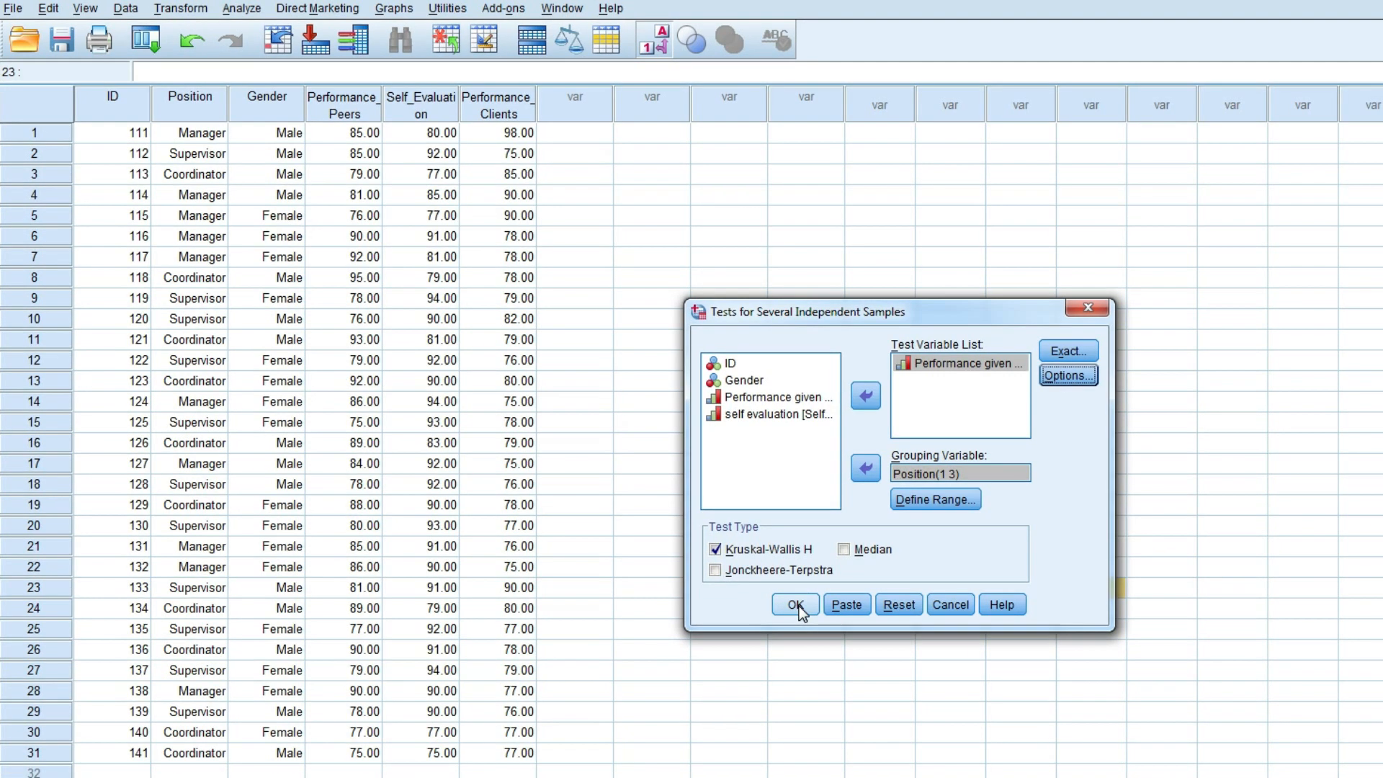
click(807, 613)
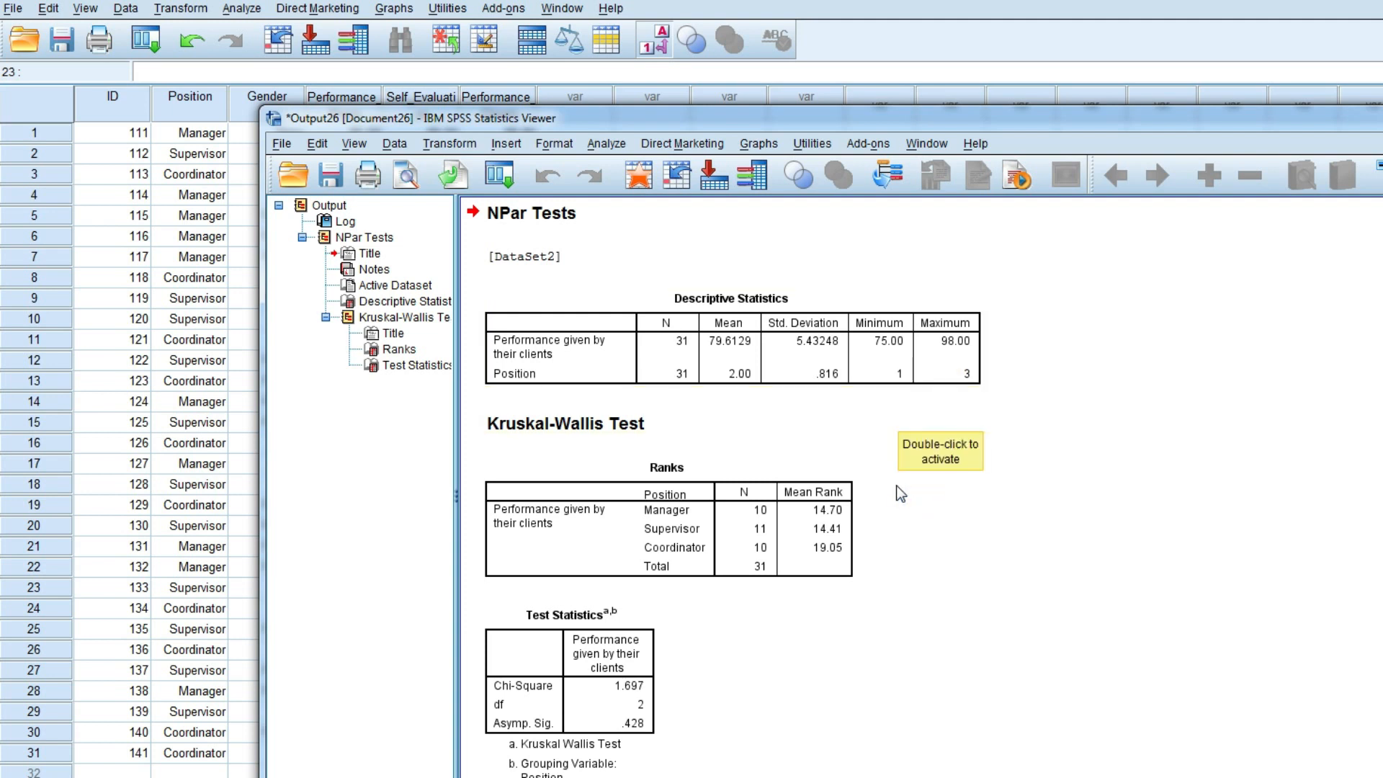
- Select the Descriptive Statistics and Test Statistics tables together in the output and copy them
scroll(900, 494, down, 1)
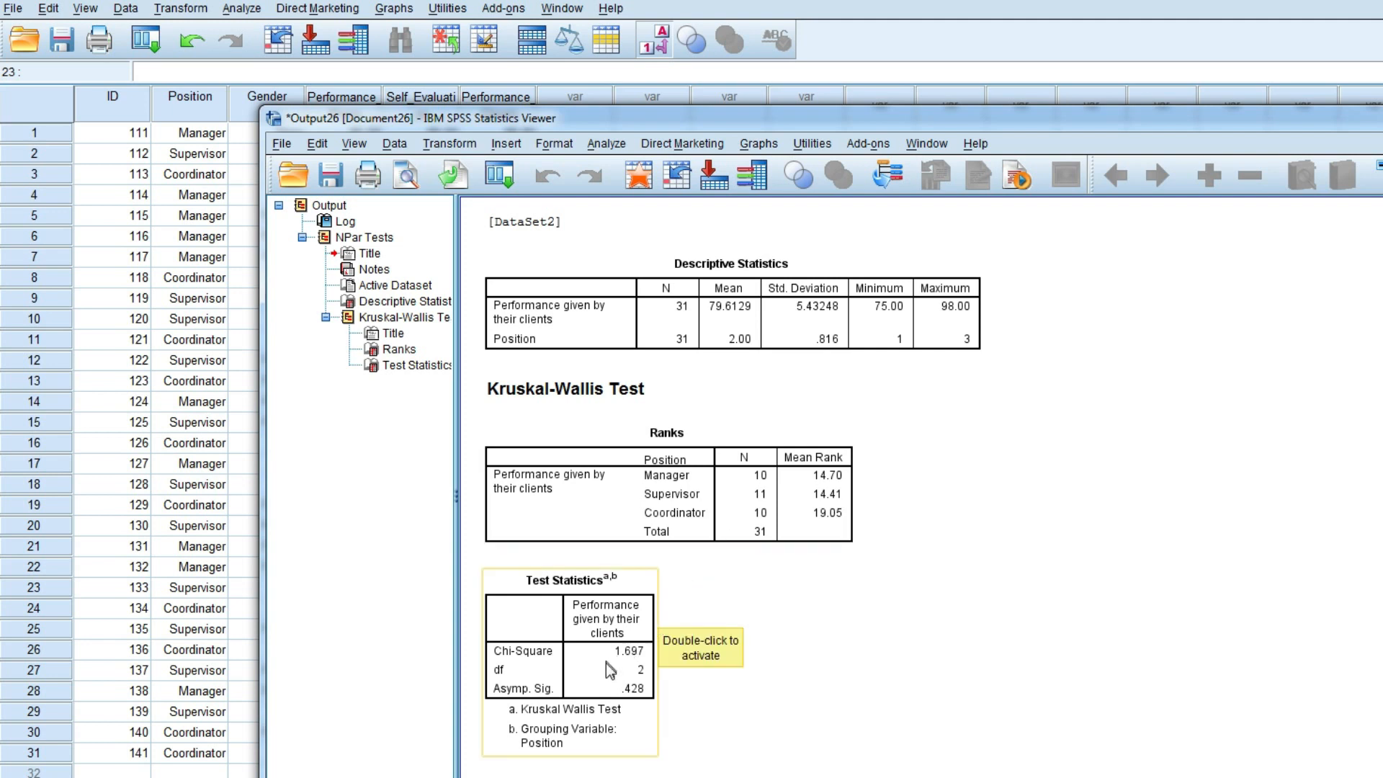
click(657, 705)
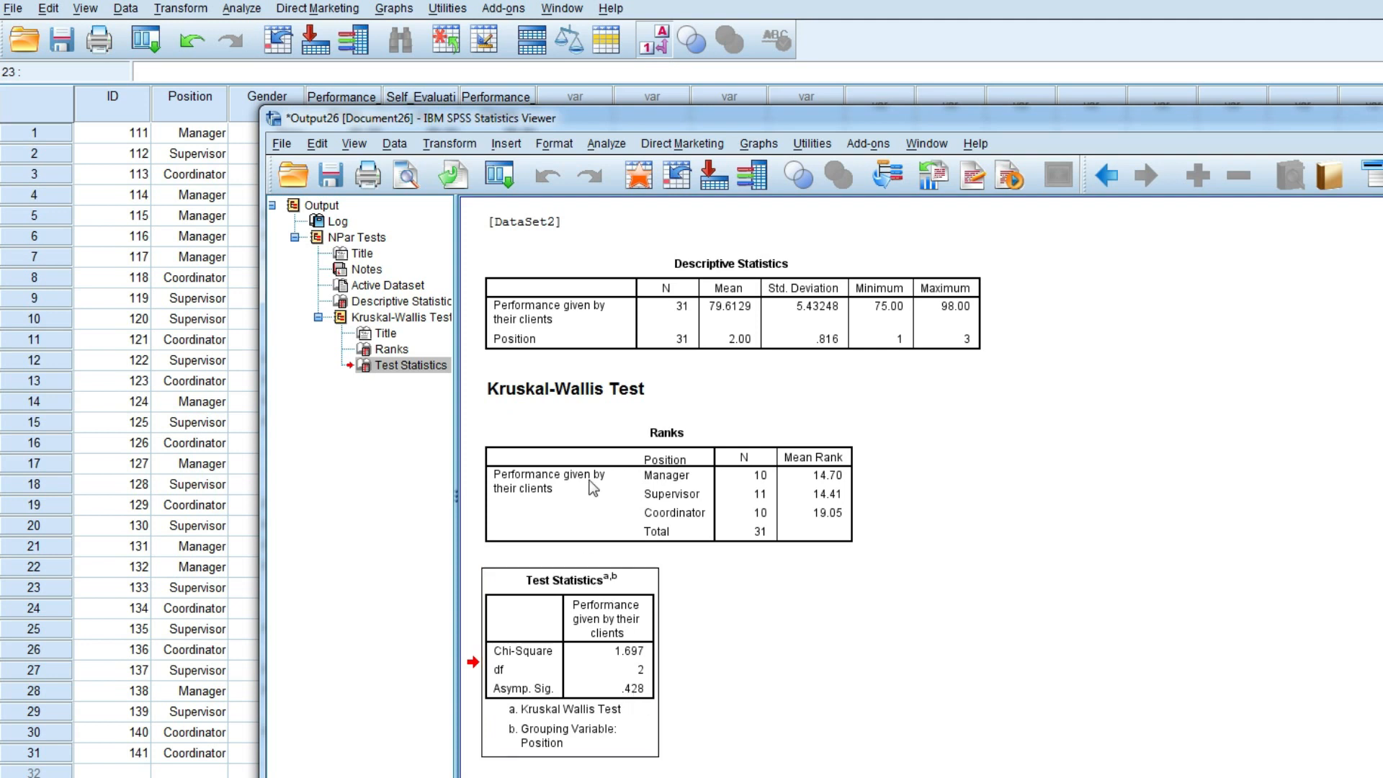
click(664, 263)
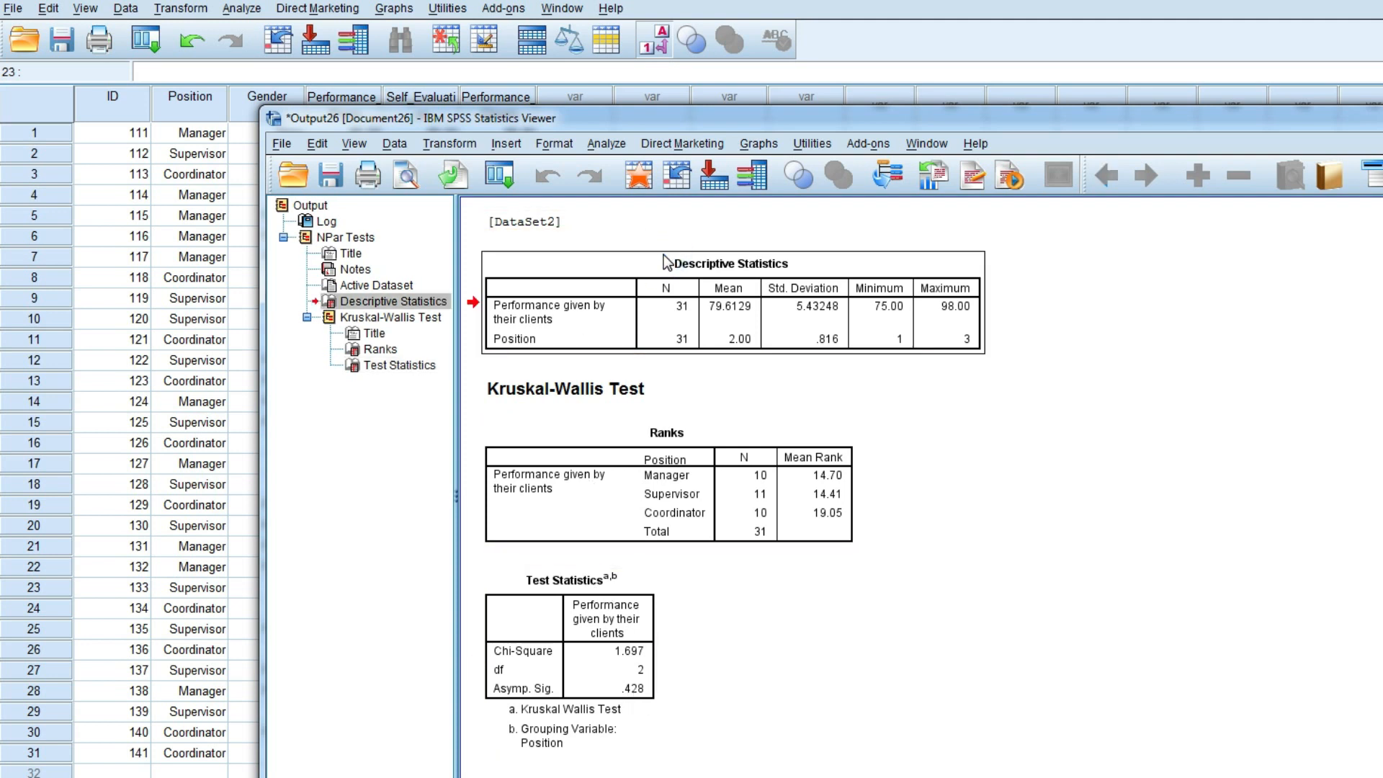
click(599, 577)
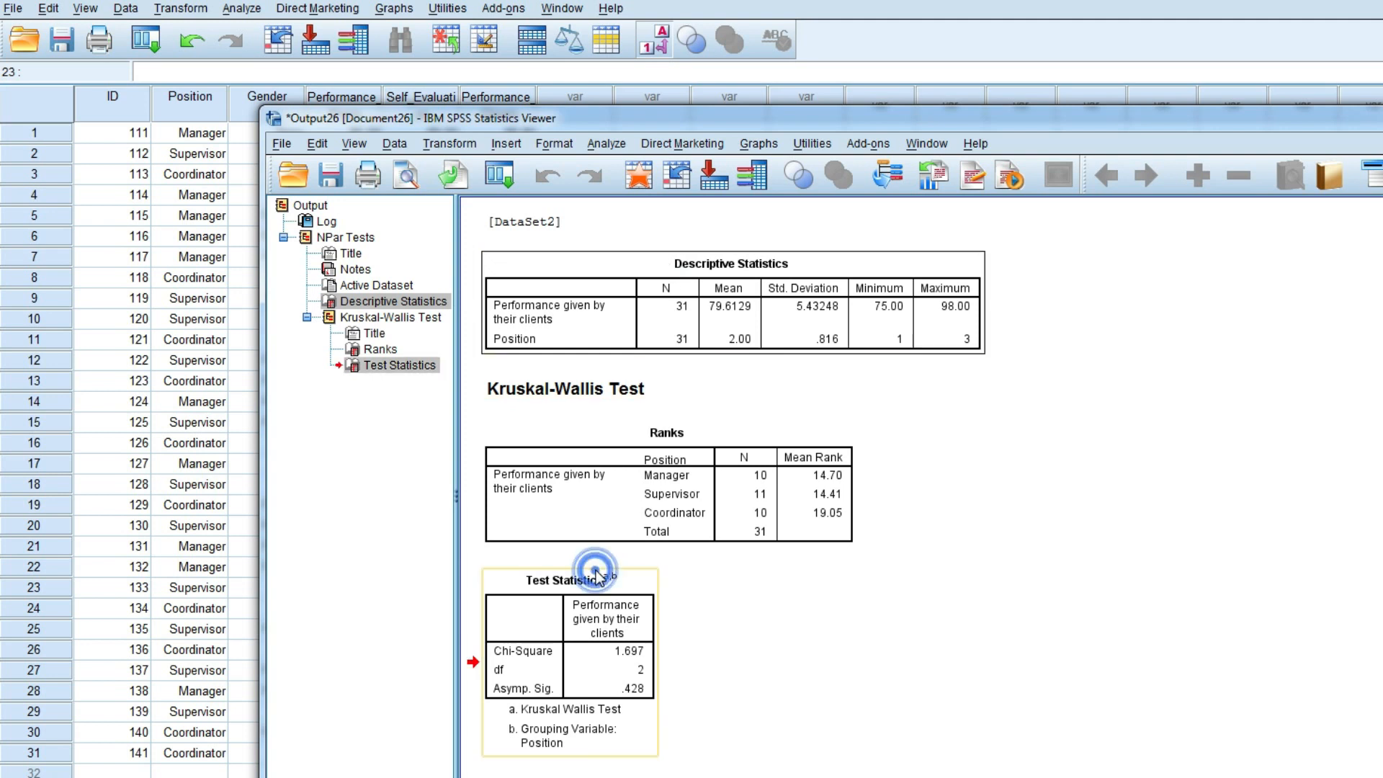
click(632, 258)
click(635, 268)
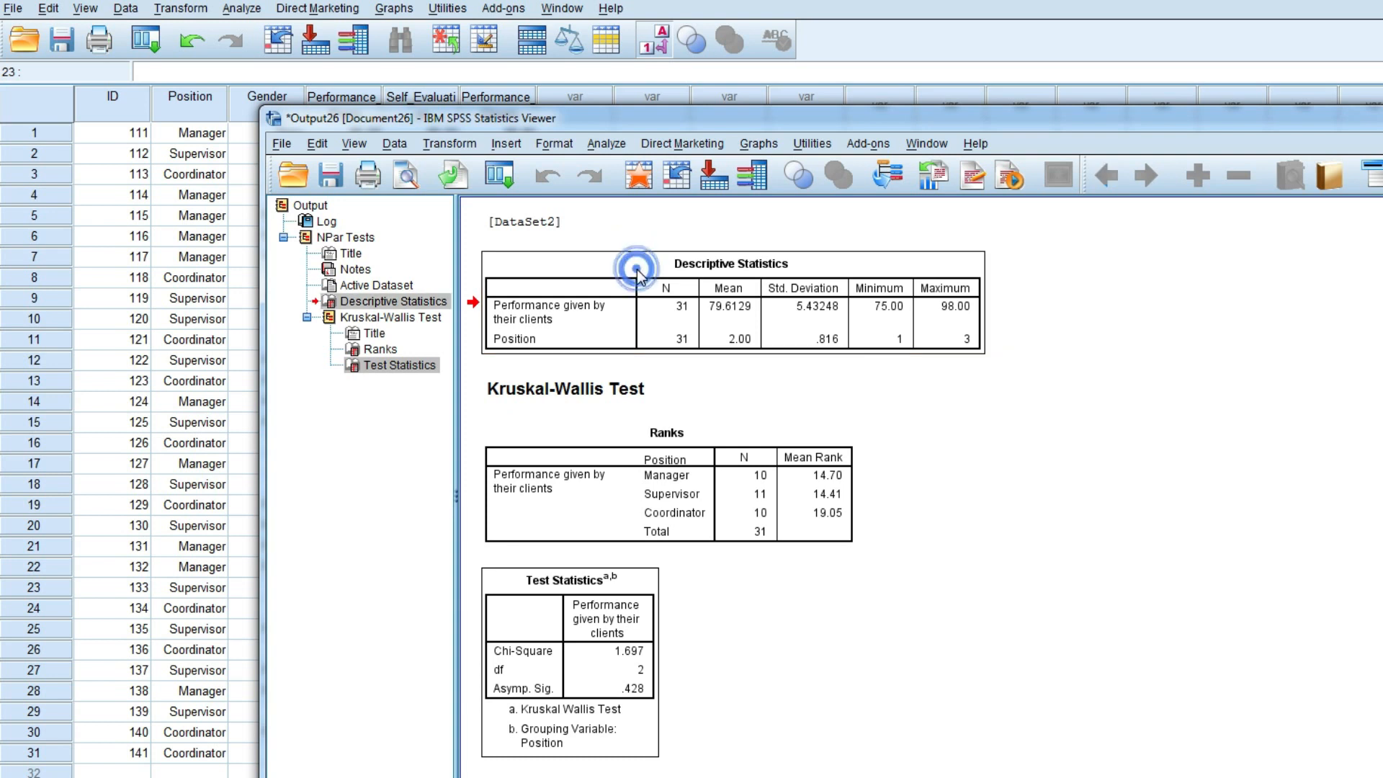
click(547, 252)
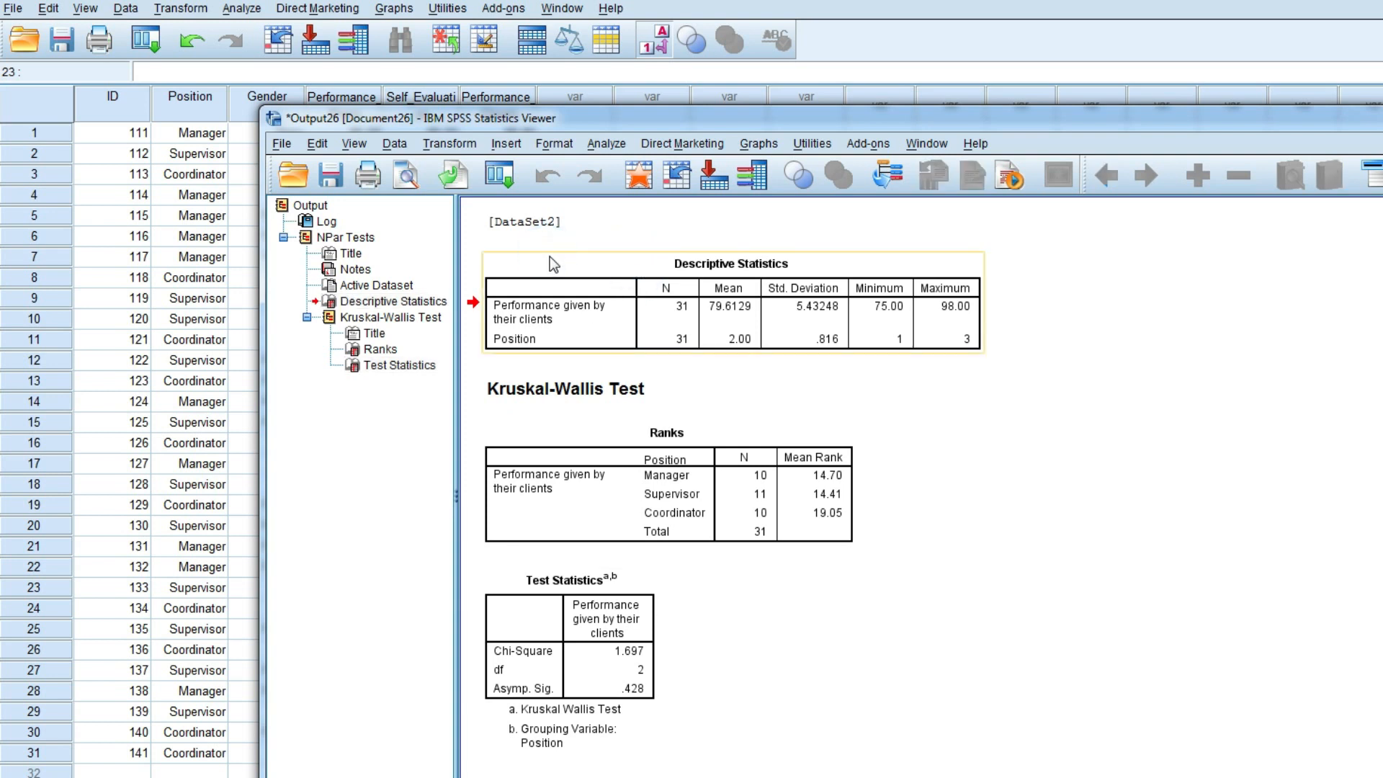
click(550, 256)
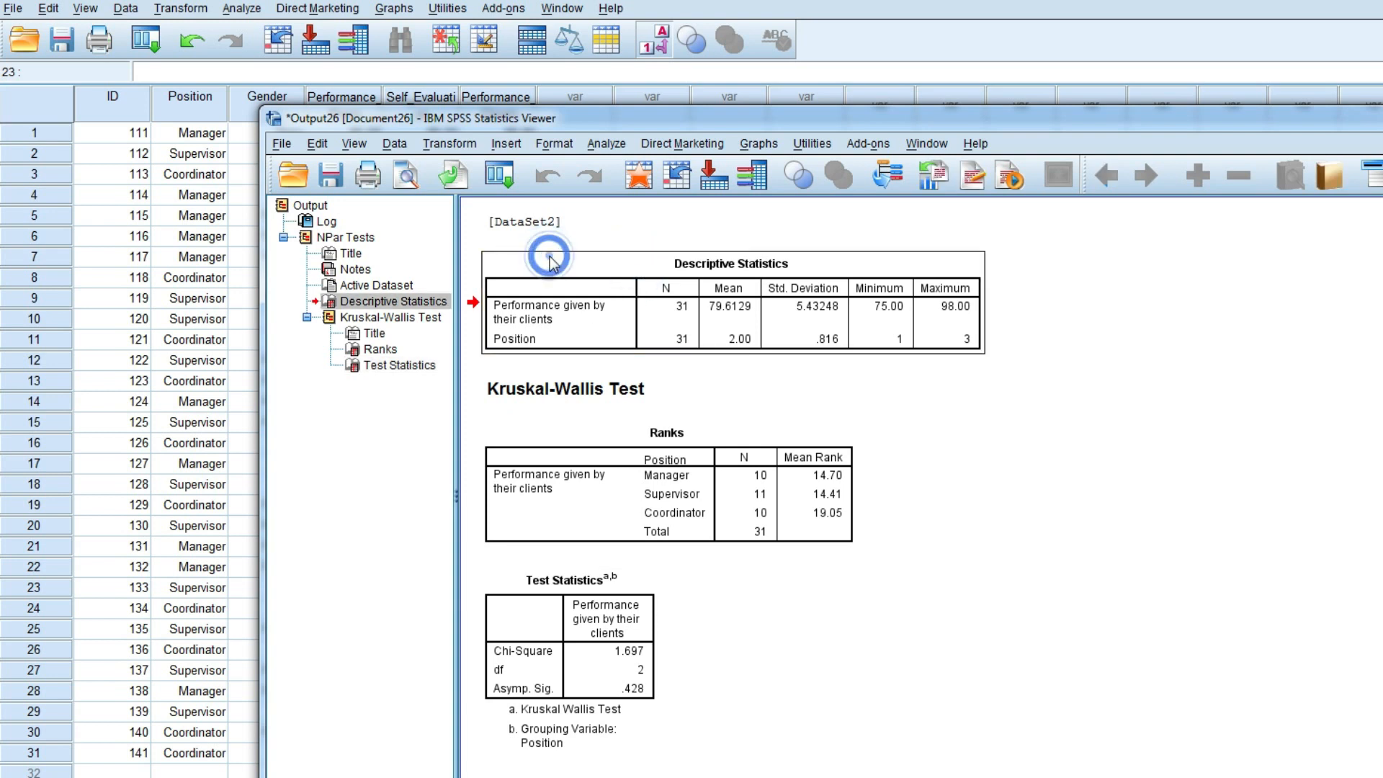
click(559, 582)
right_click(557, 581)
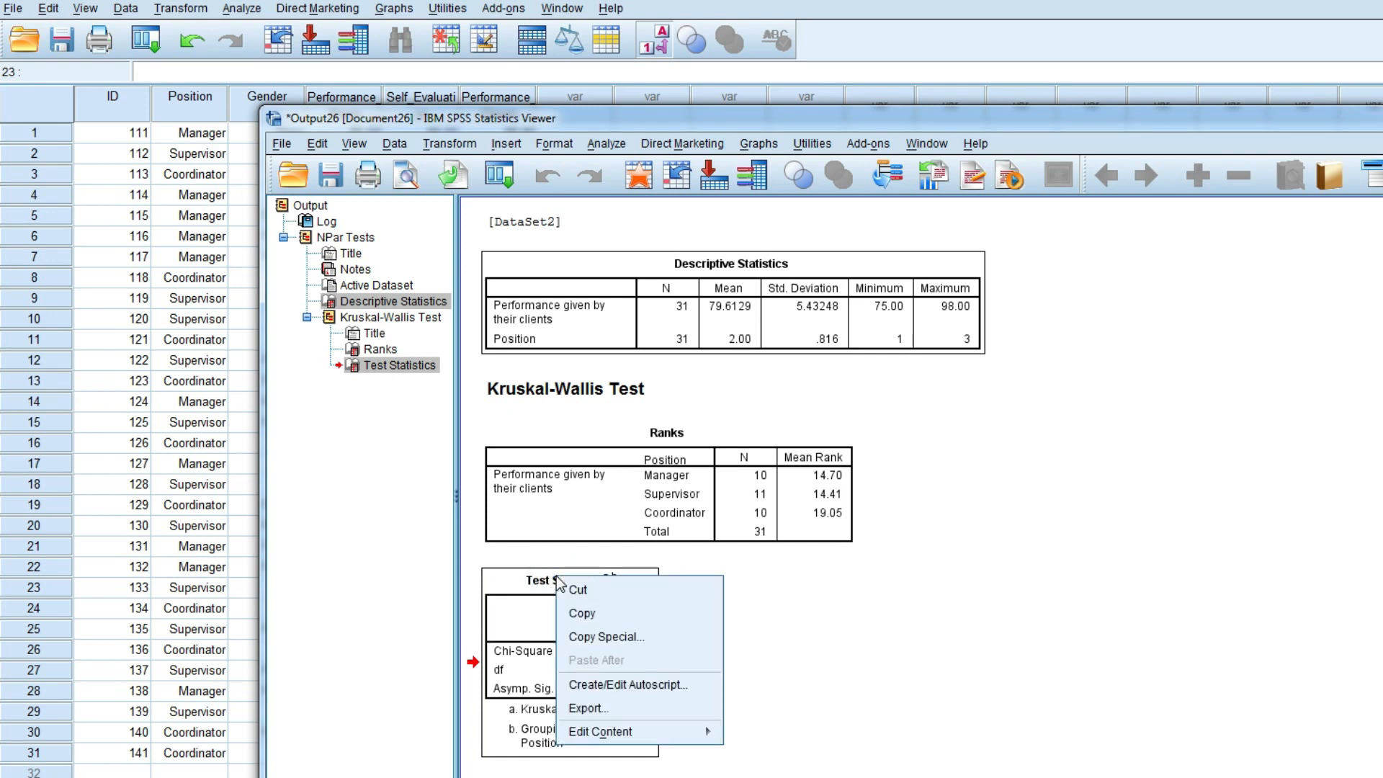
click(589, 614)
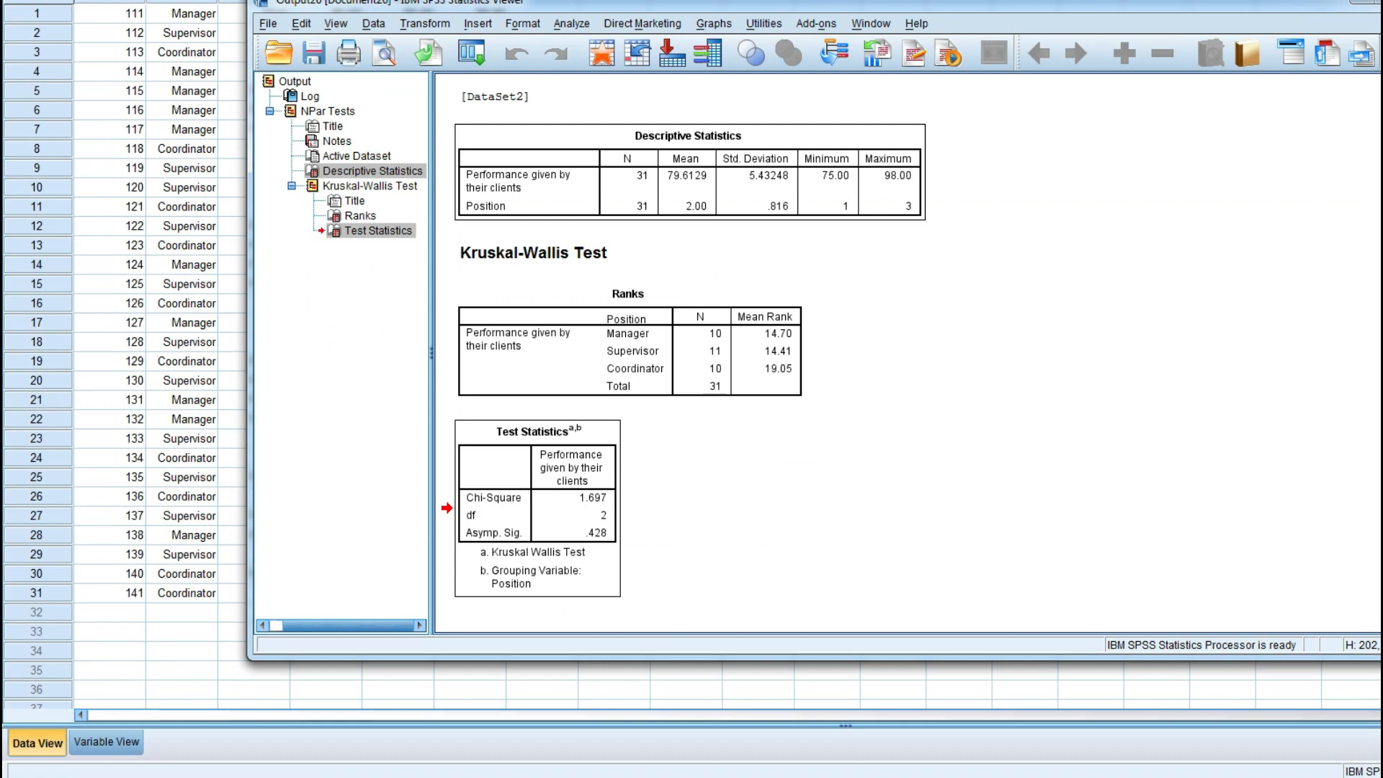
- Switch to the Word document and paste the copied tables under Computation in the client performance section
click(307, 776)
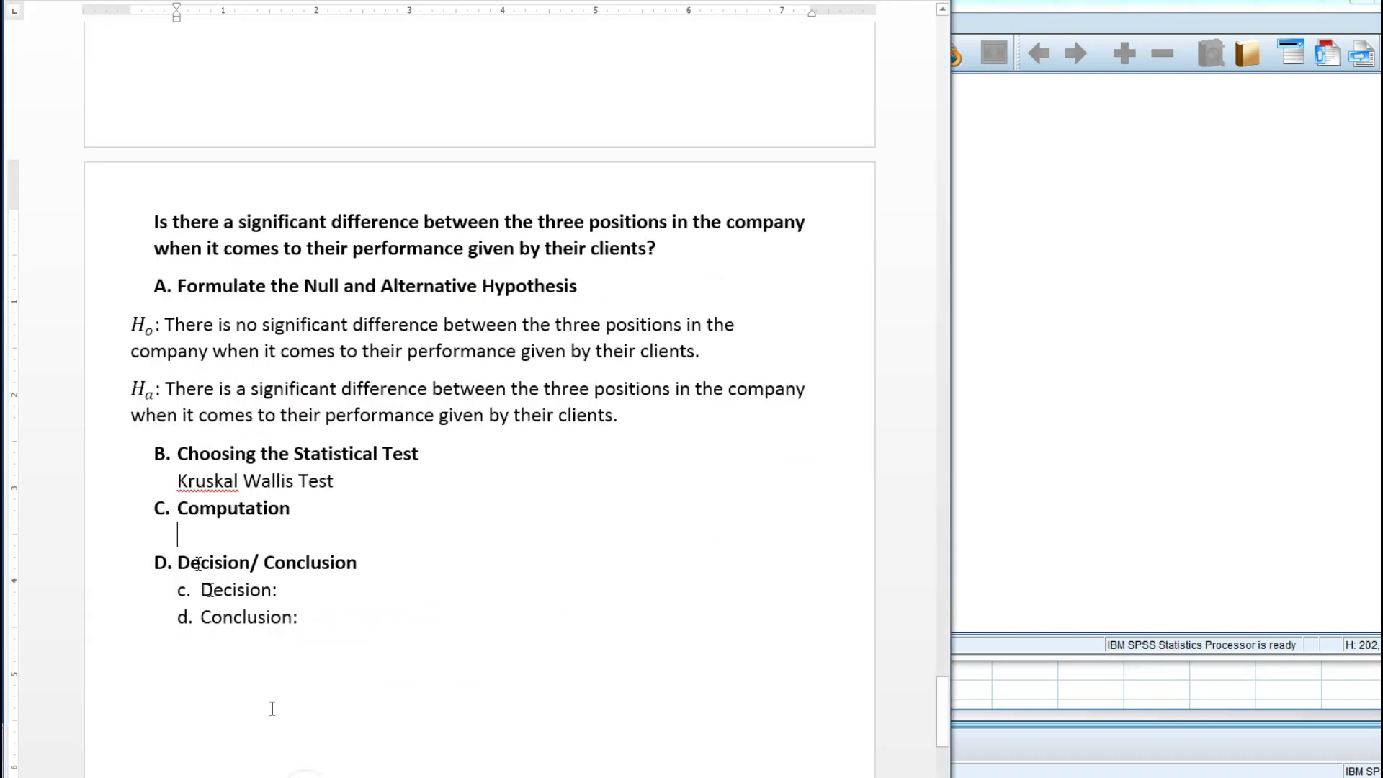
right_click(201, 538)
click(237, 356)
- Remove the blank lines above, between and below the two pasted tables in the Computation section
click(237, 514)
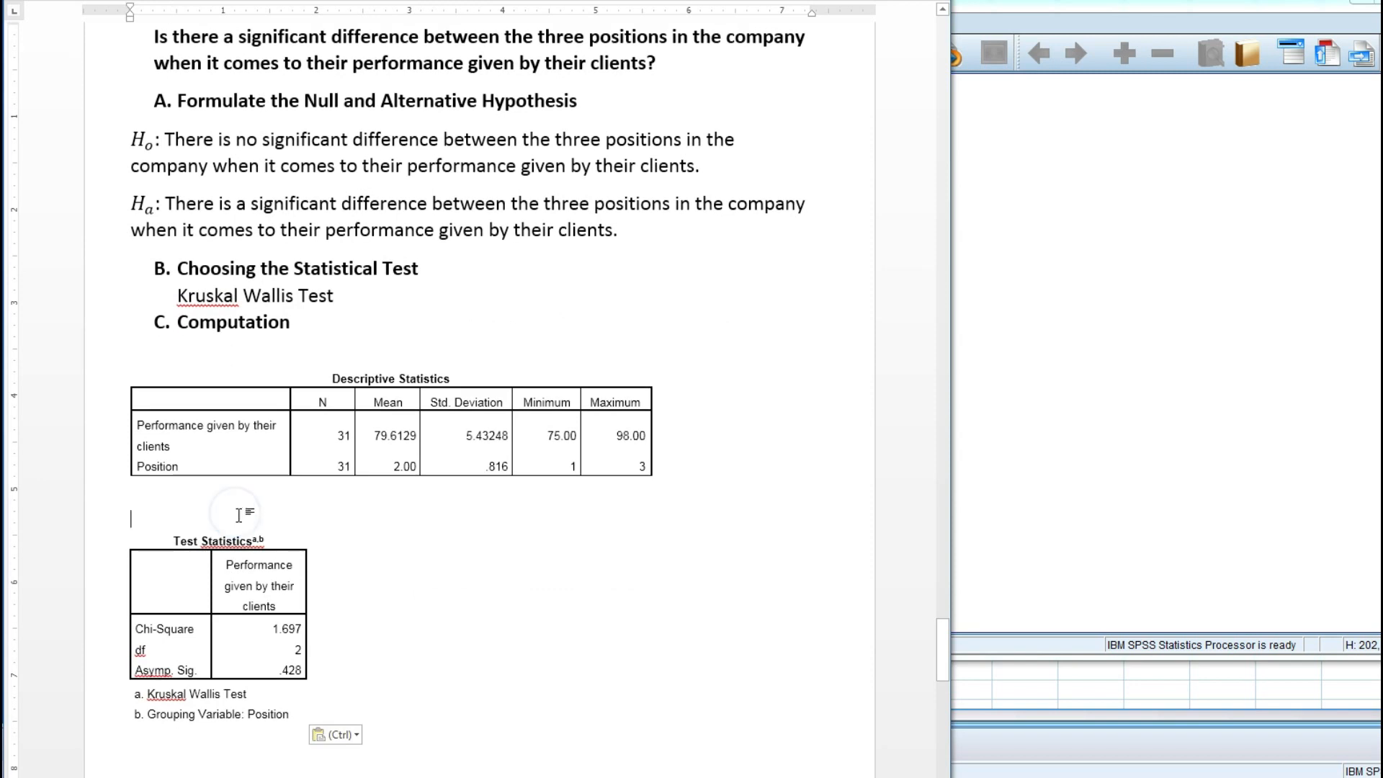
key(Delete)
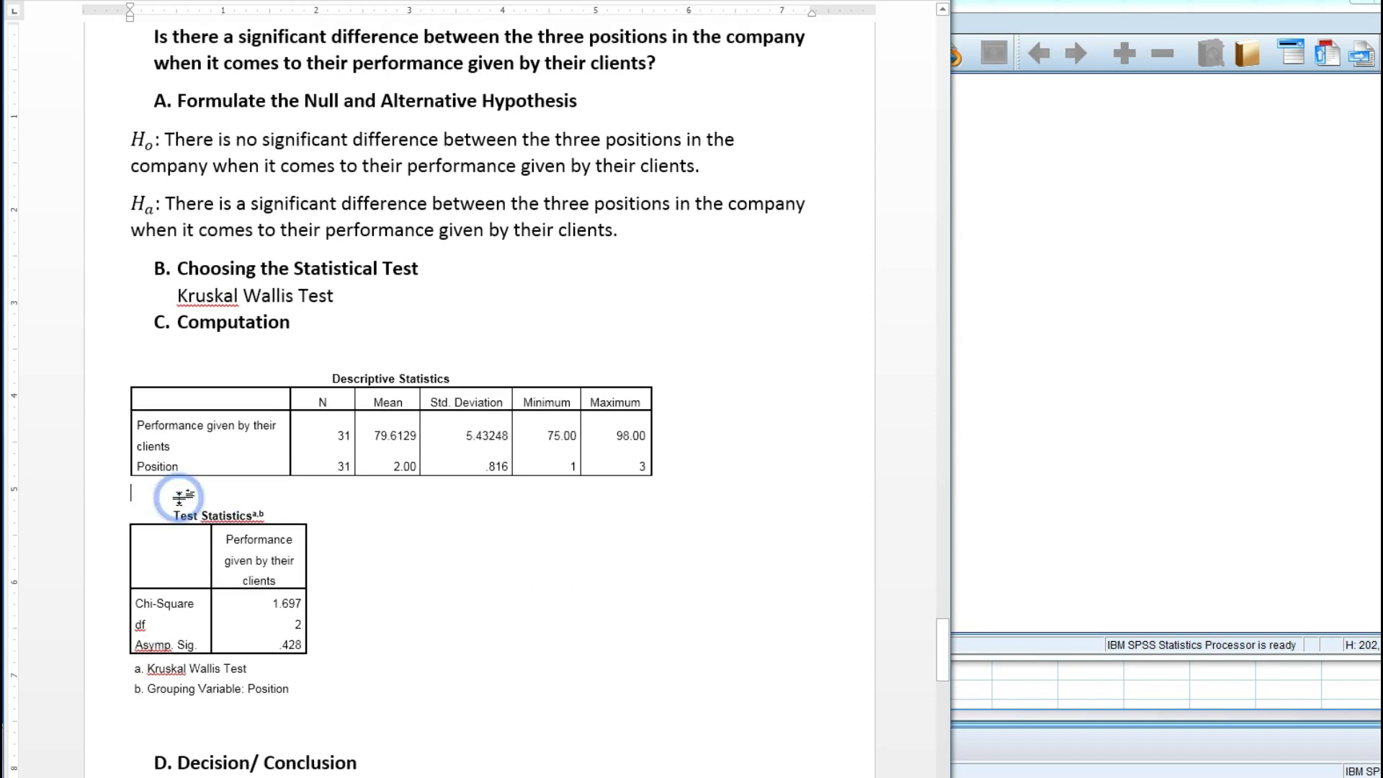
key(BackSpace)
click(238, 354)
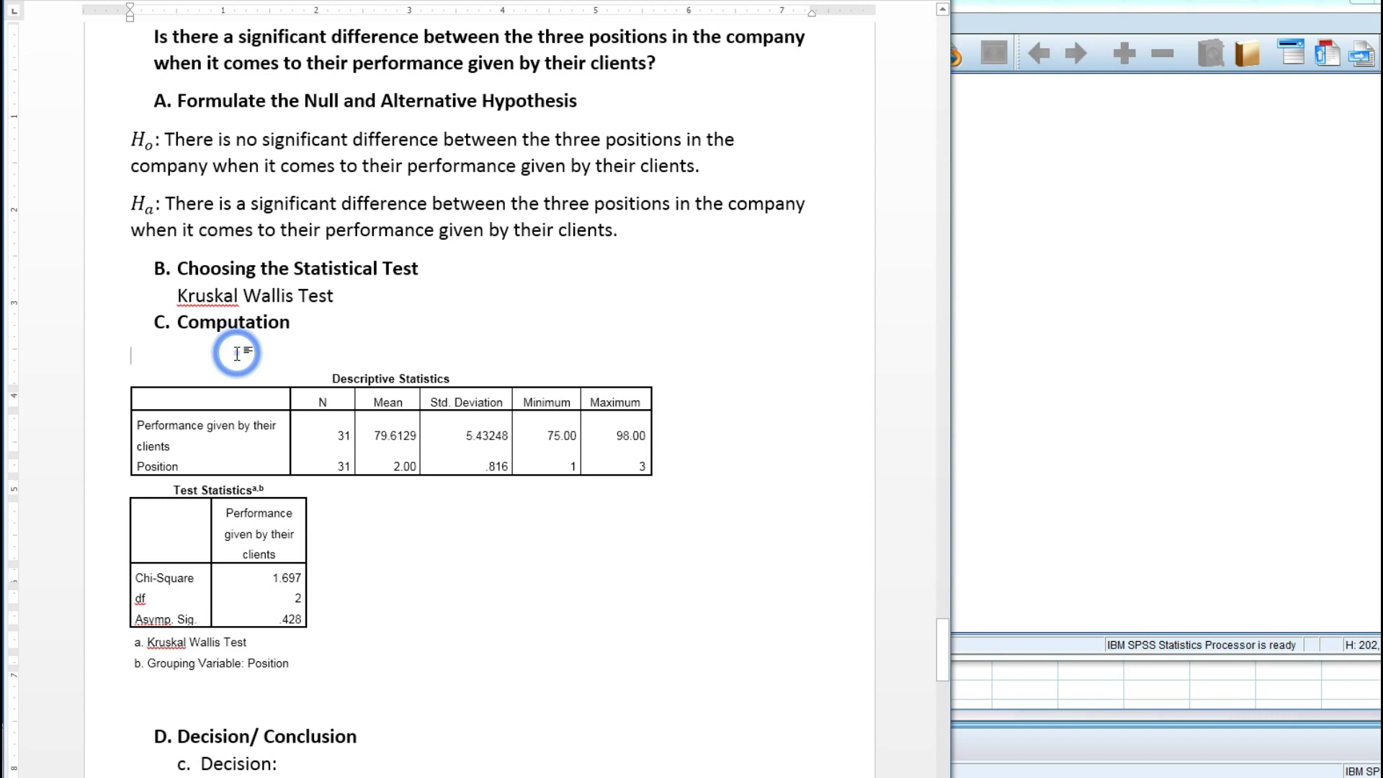
key(BackSpace)
click(238, 343)
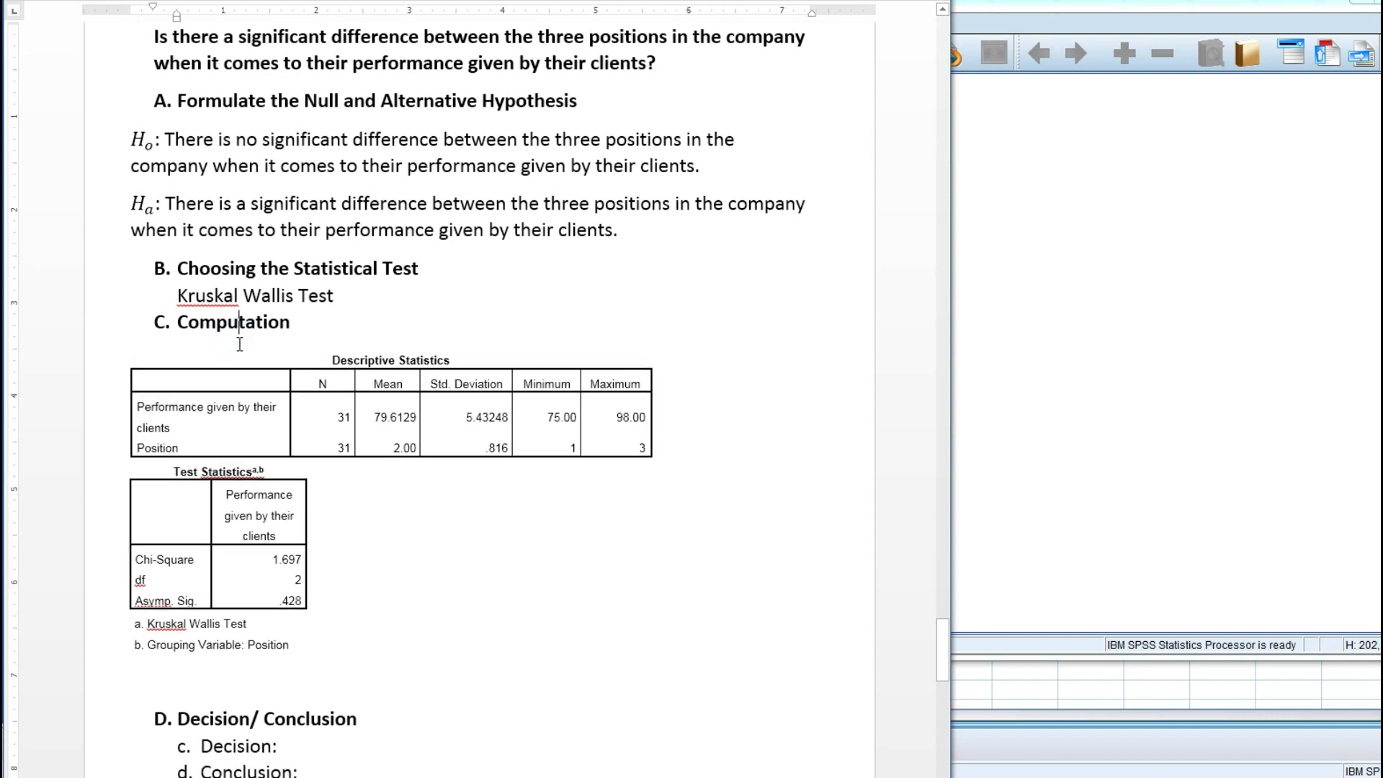
click(489, 591)
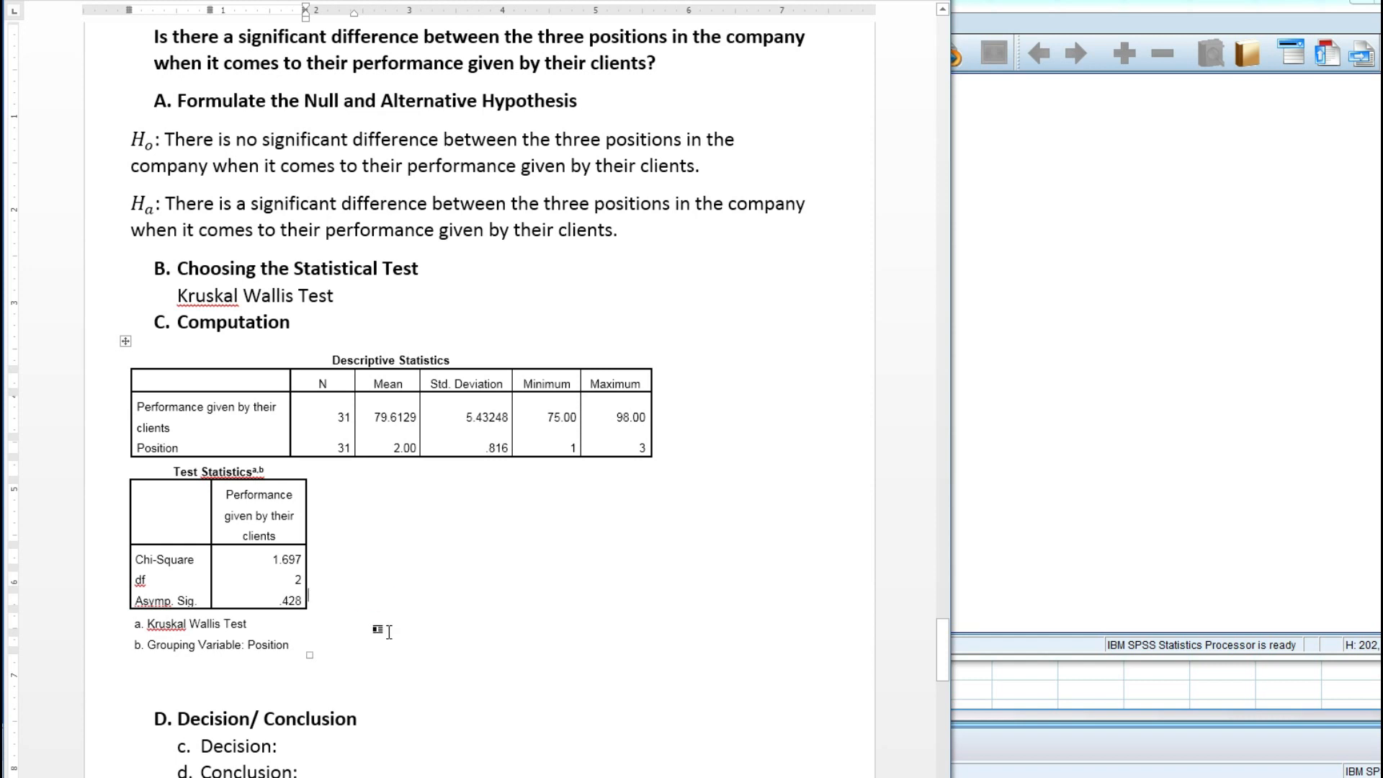
scroll(341, 576, down, 3)
click(276, 559)
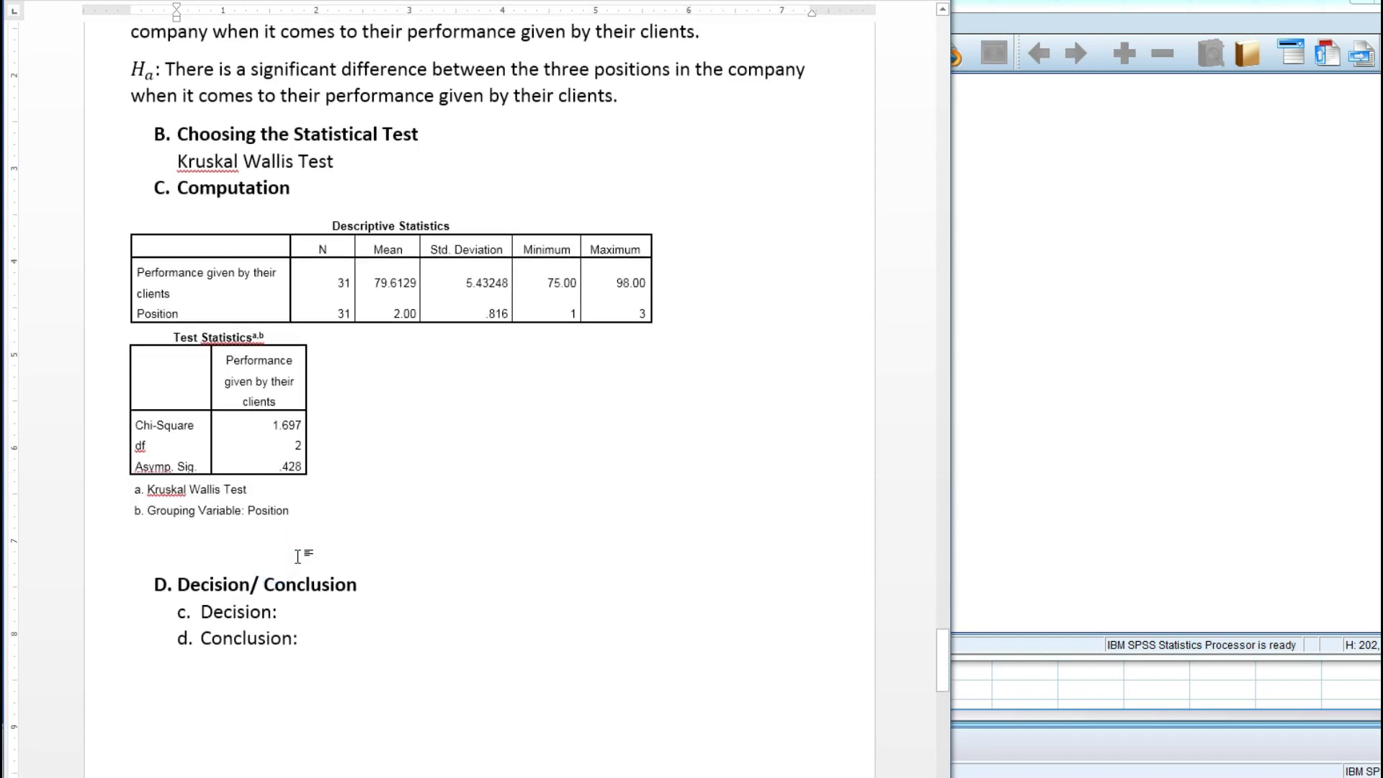
key(Delete)
click(207, 533)
key(Delete)
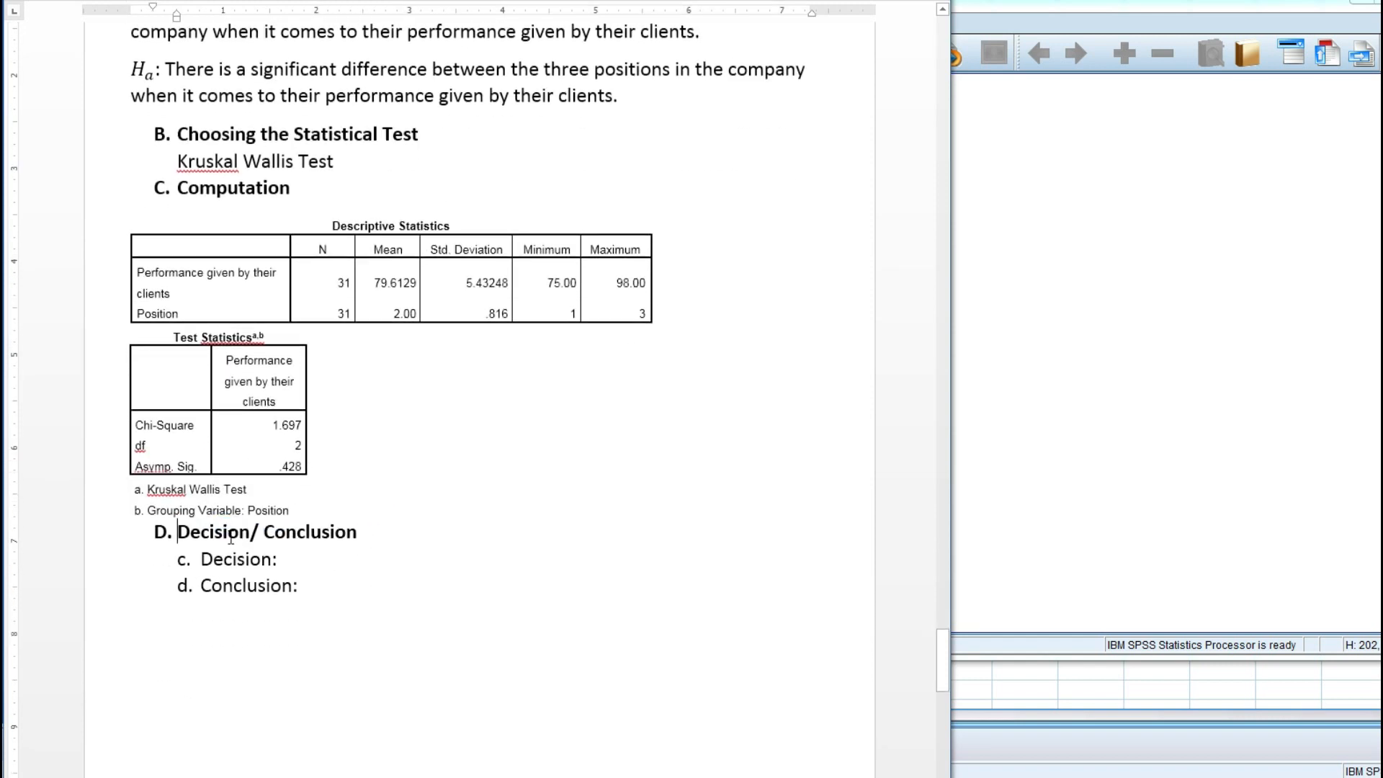
- Enter as Decision "Since the p-value is 0.428 which is higher than the critical value of 0.05, then we accept the null hypothesis."
click(296, 560)
text(Since the )
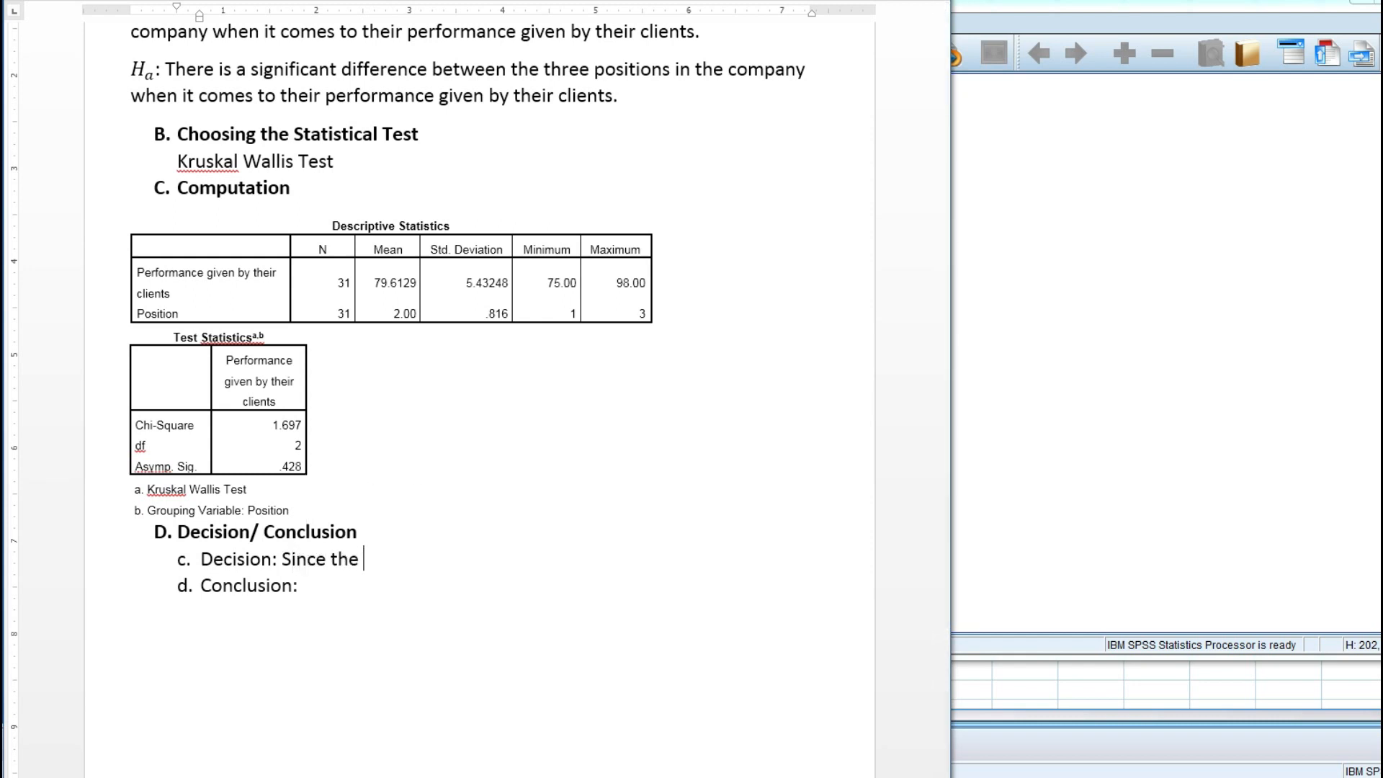
text(p-value is 0.428 which is higher than the )
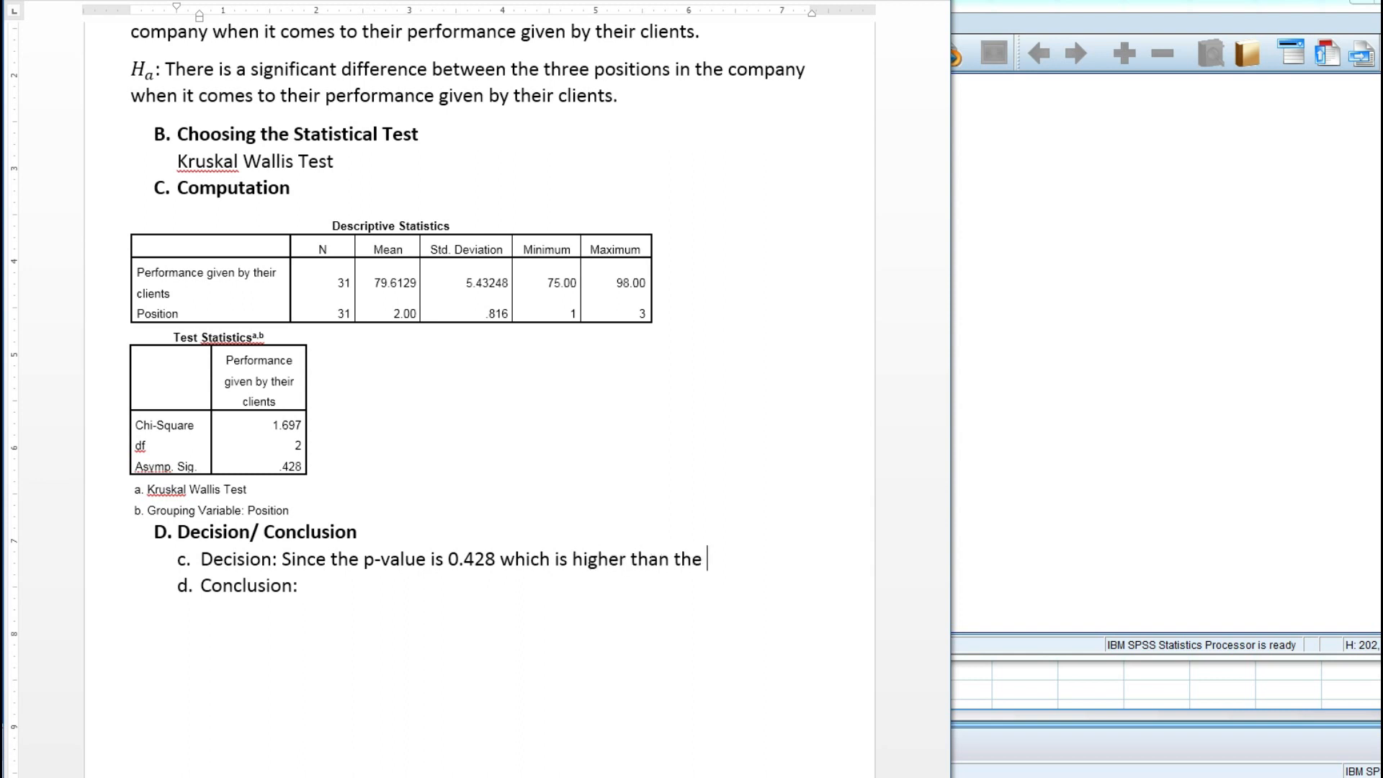
text(critical value)
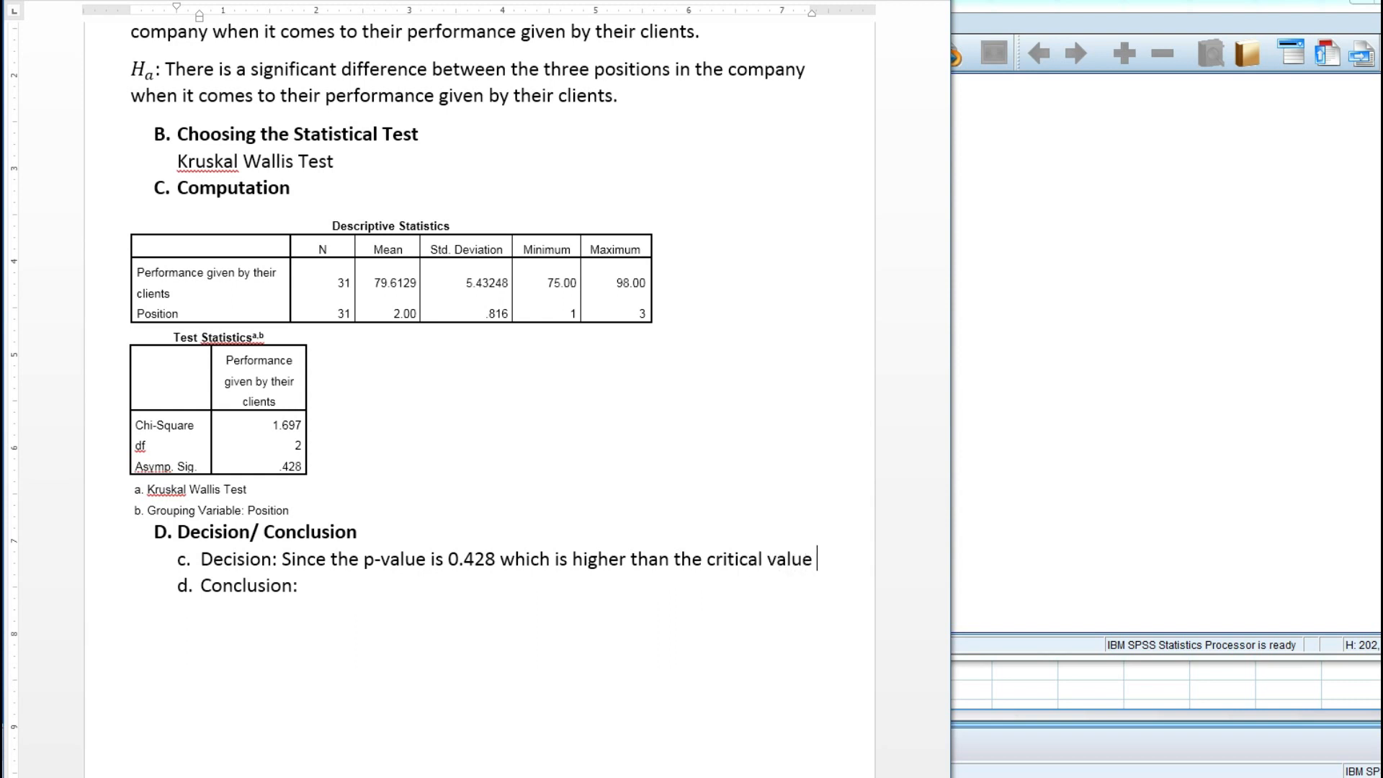
text( of 0.05, then we)
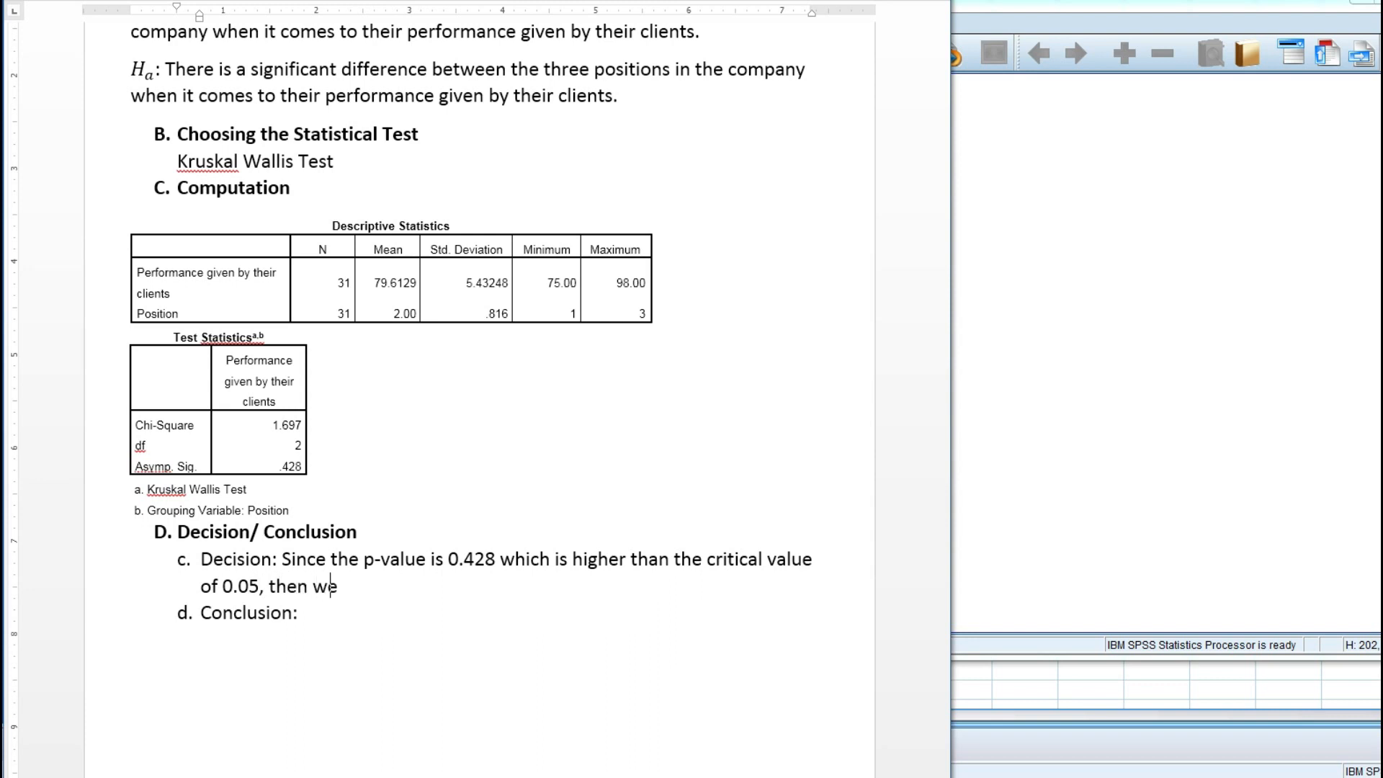
text( accept the nu)
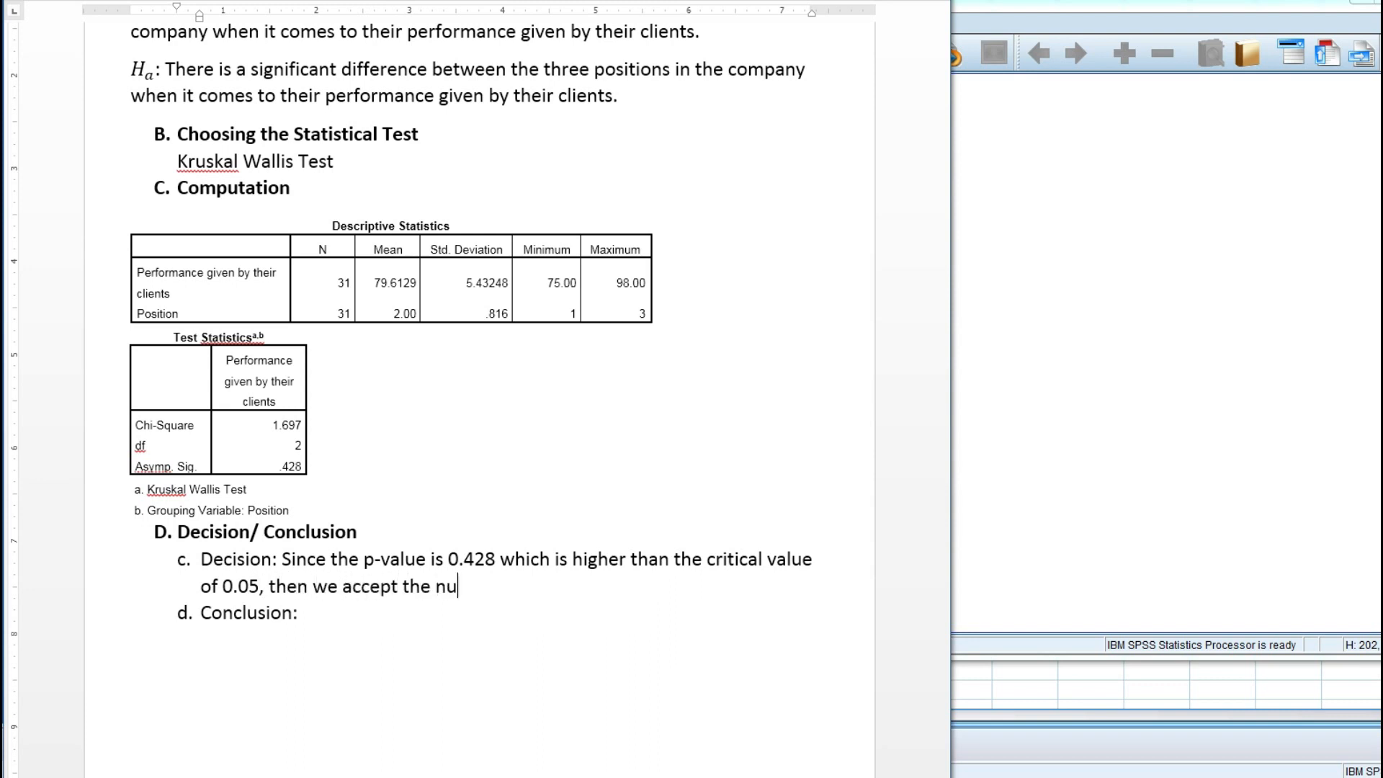
text(ll hypothesis.)
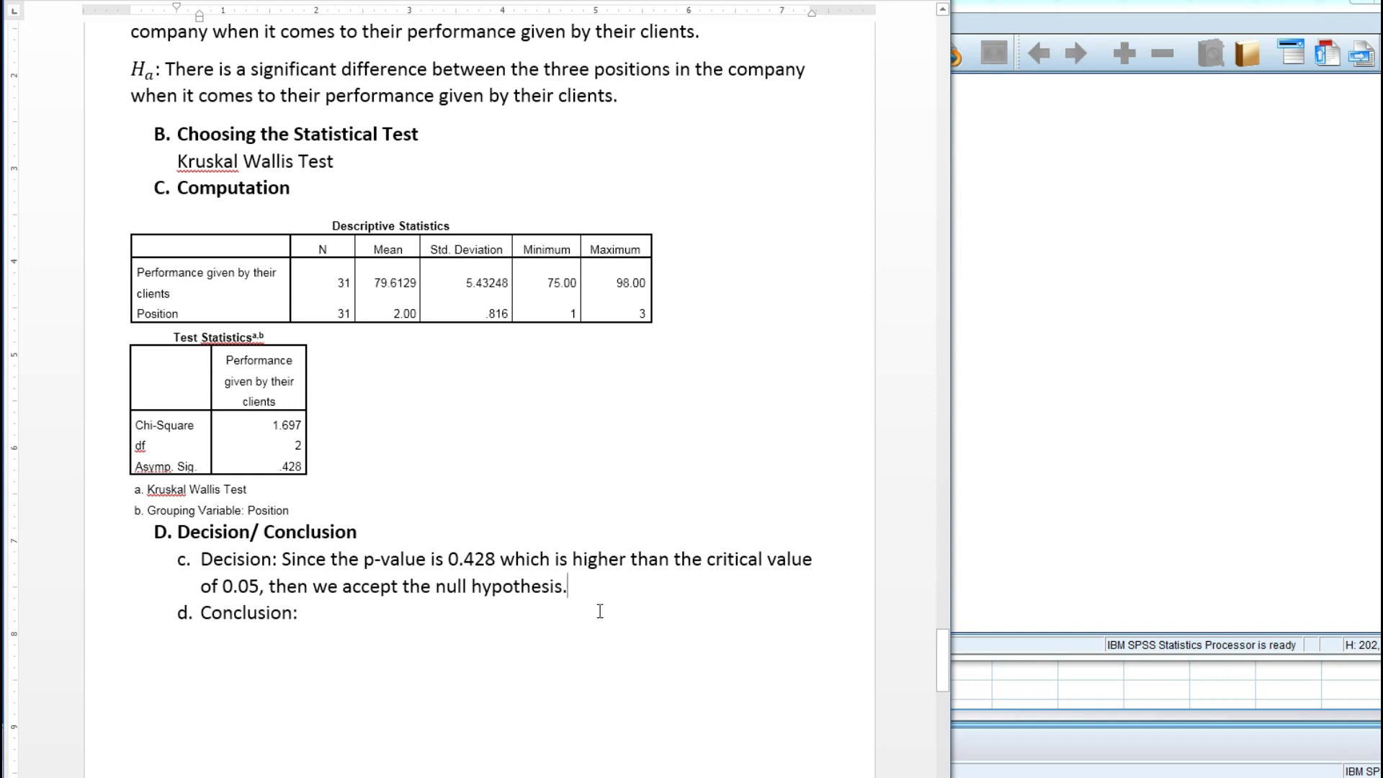
- Copy the null hypothesis statement about performance given by clients and paste it after "Conclusion:"
scroll(520, 533, up, 2)
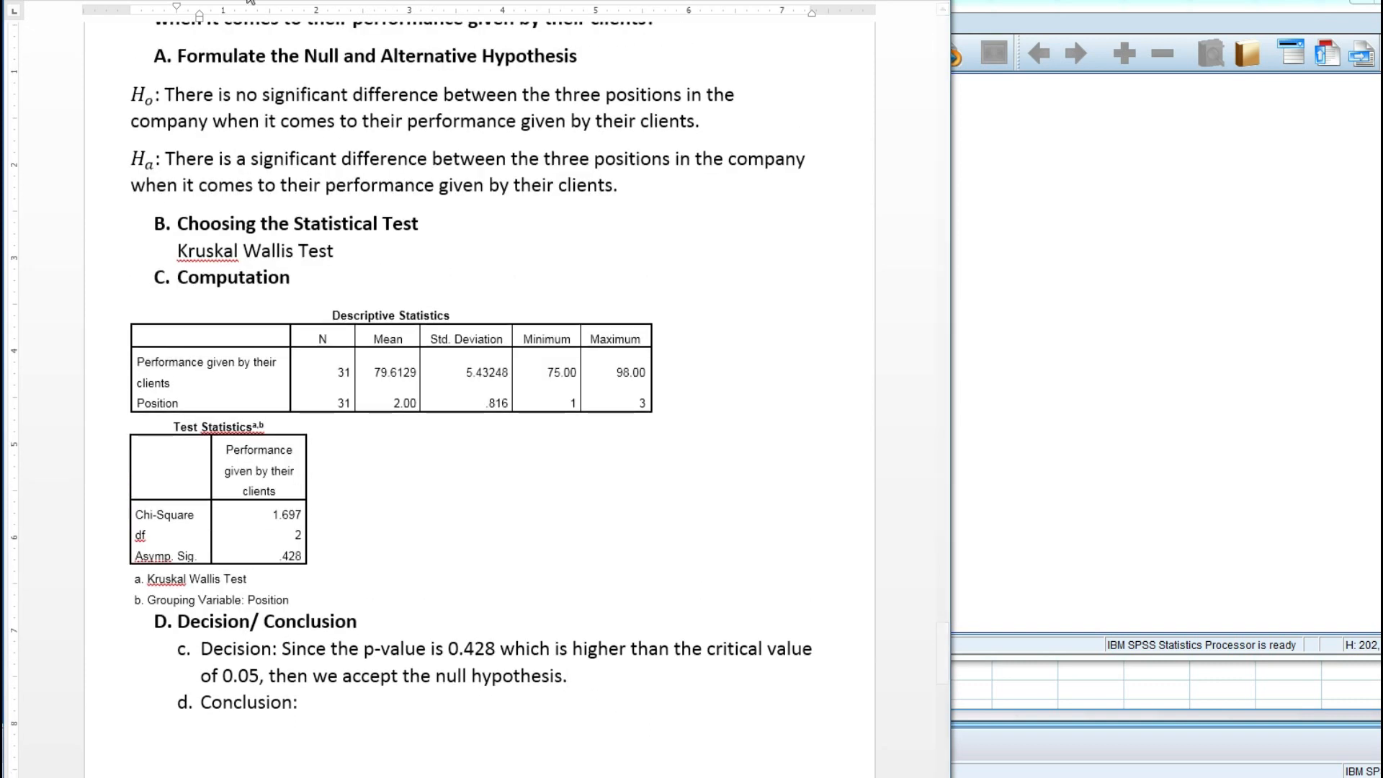
click(165, 94)
double_click(167, 94)
drag(307, 99, 708, 139)
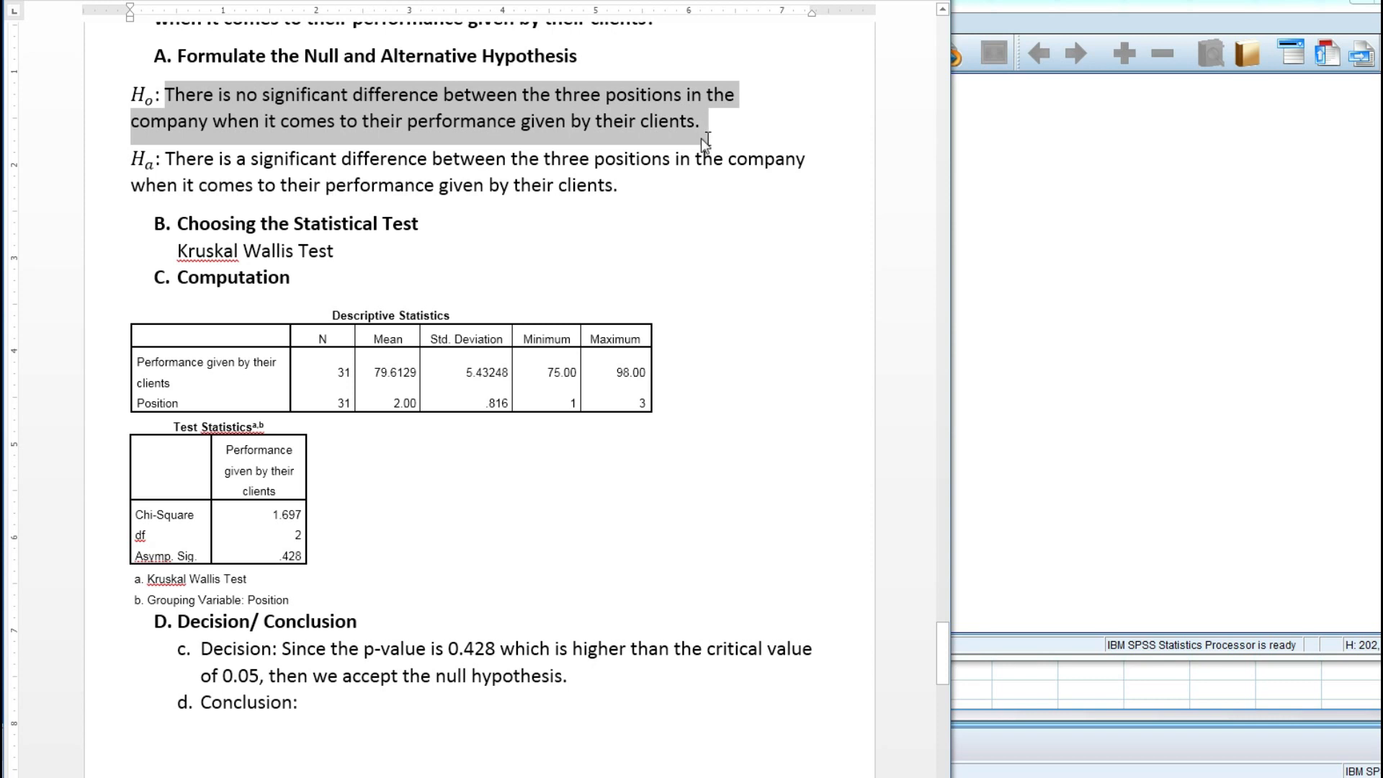
right_click(564, 107)
click(602, 141)
scroll(602, 144, down, 1)
click(322, 613)
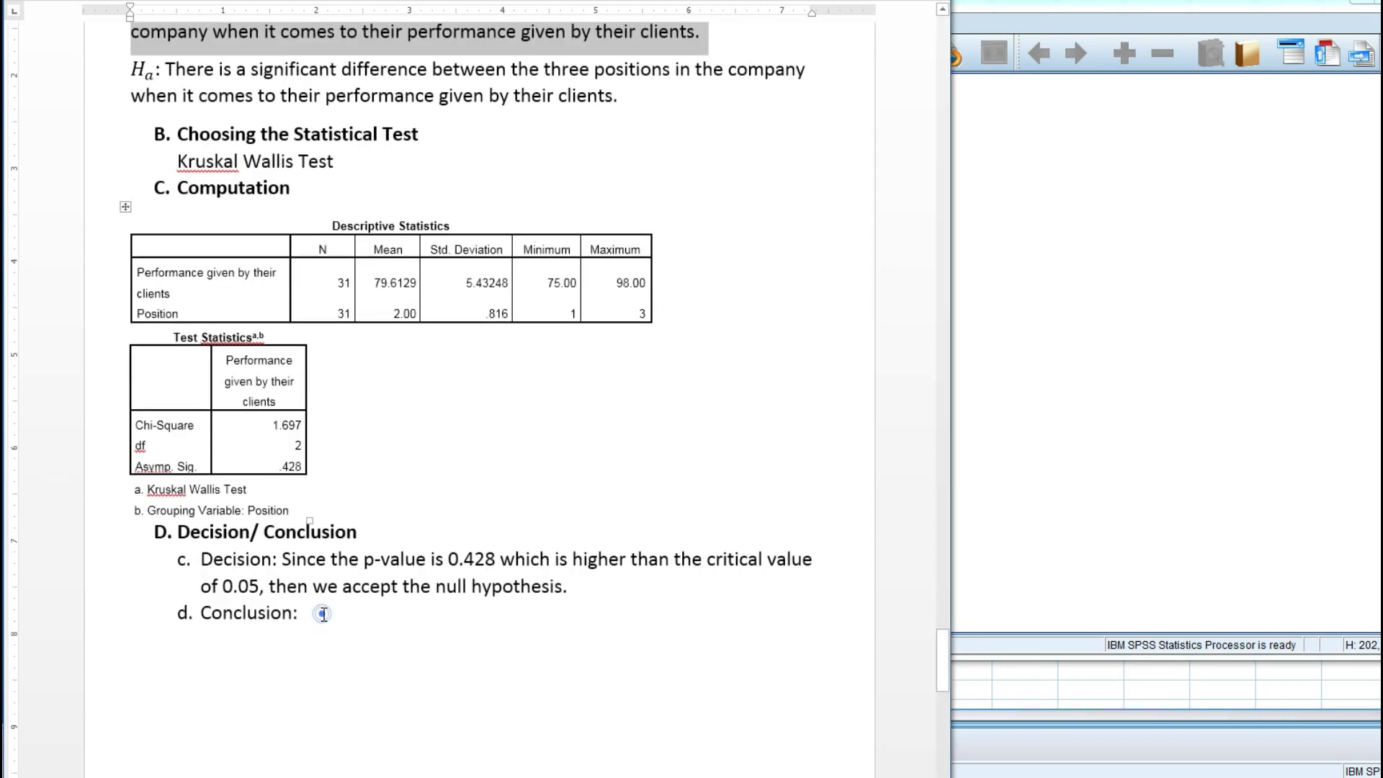
key(ctrl+v)
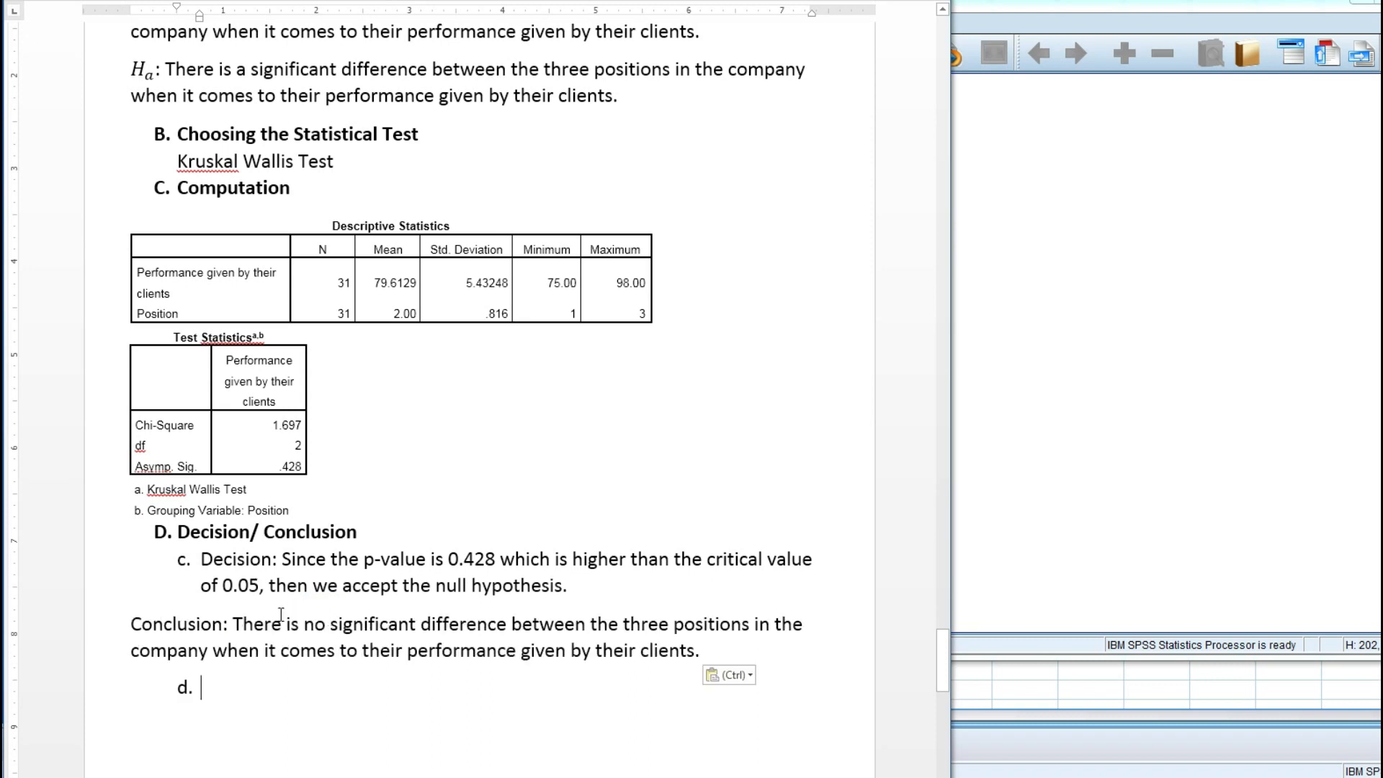
- Restore the Conclusion line as list item d and delete the empty list item below it
click(133, 624)
text(d.)
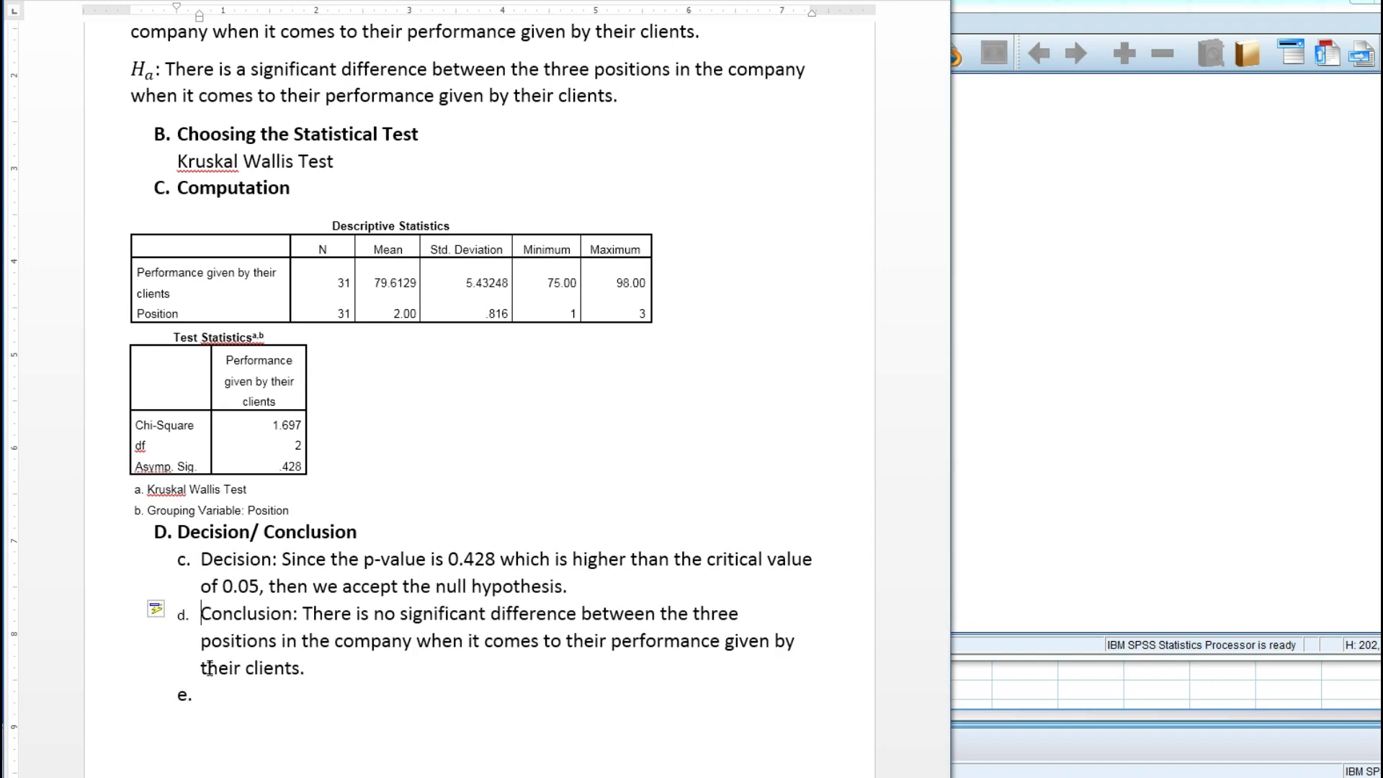
click(202, 697)
key(BackSpace)
key(BackSpace)
key(BackSpace)
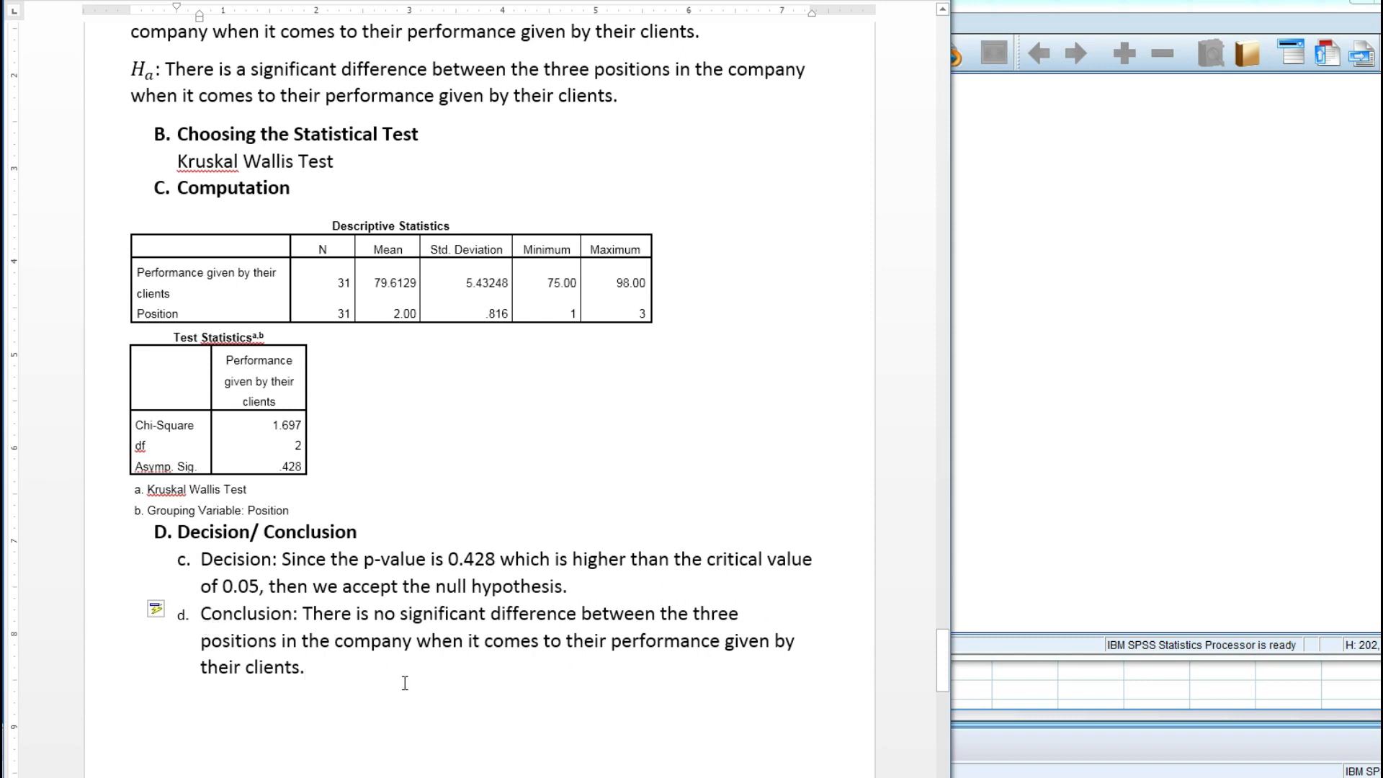
click(348, 665)
click(365, 670)
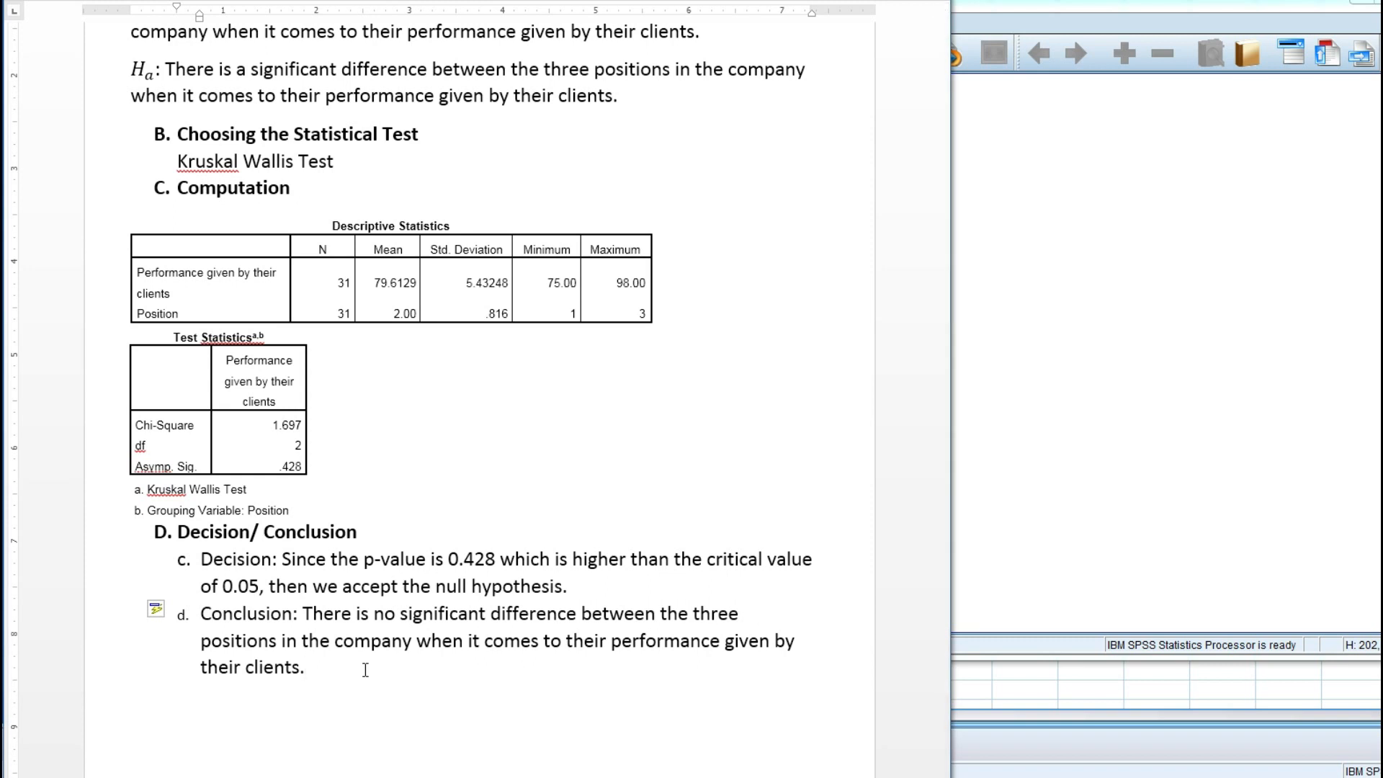
- Switch to SPSS and close the Kruskal-Wallis output without saving it, returning to the data
scroll(365, 670, up, 3)
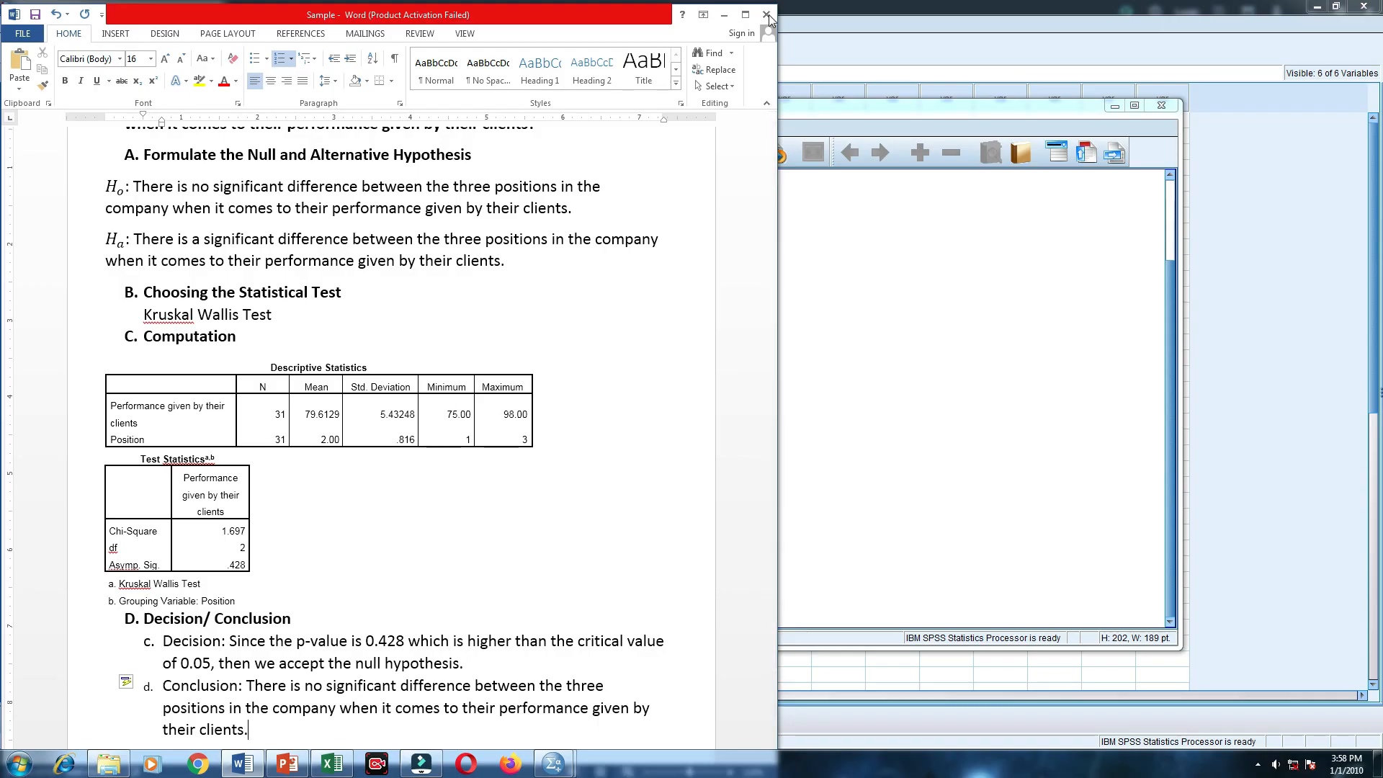
click(822, 430)
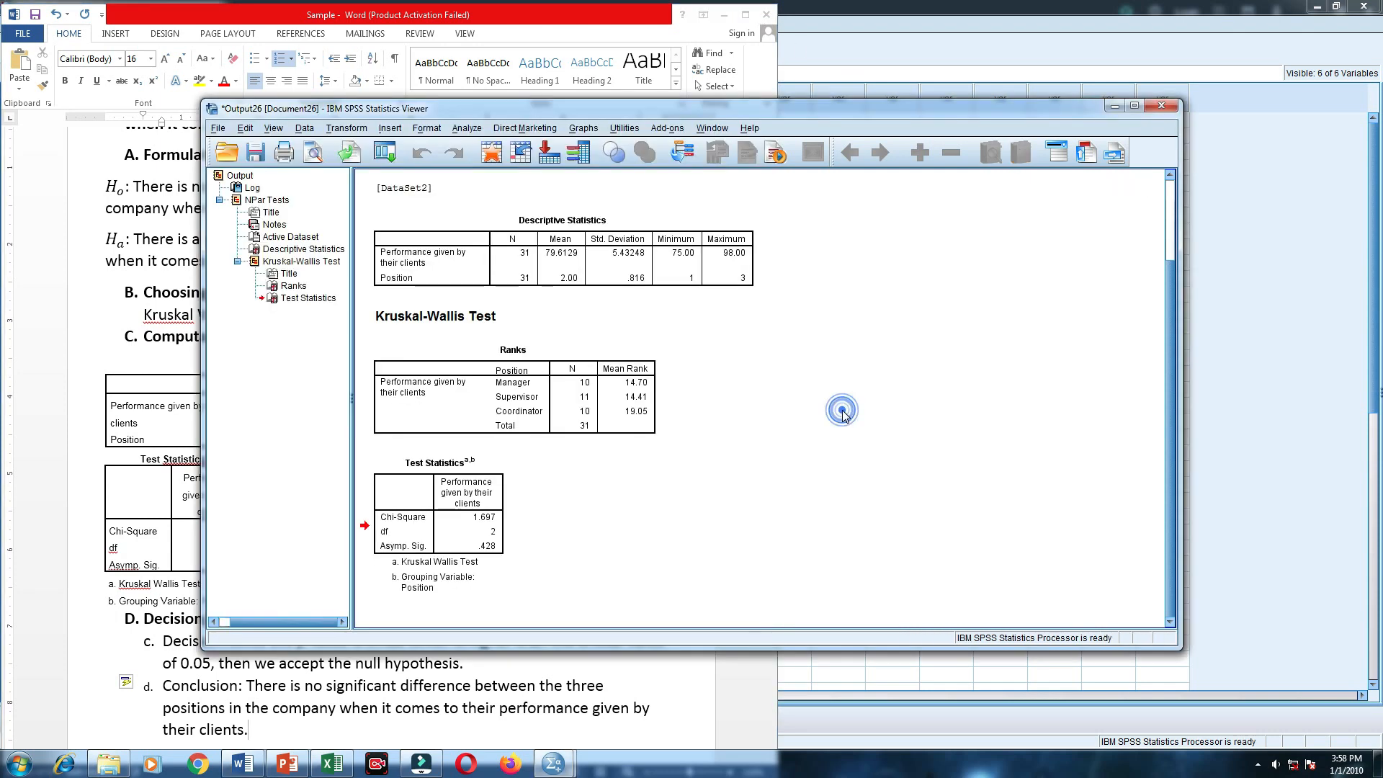
click(1162, 105)
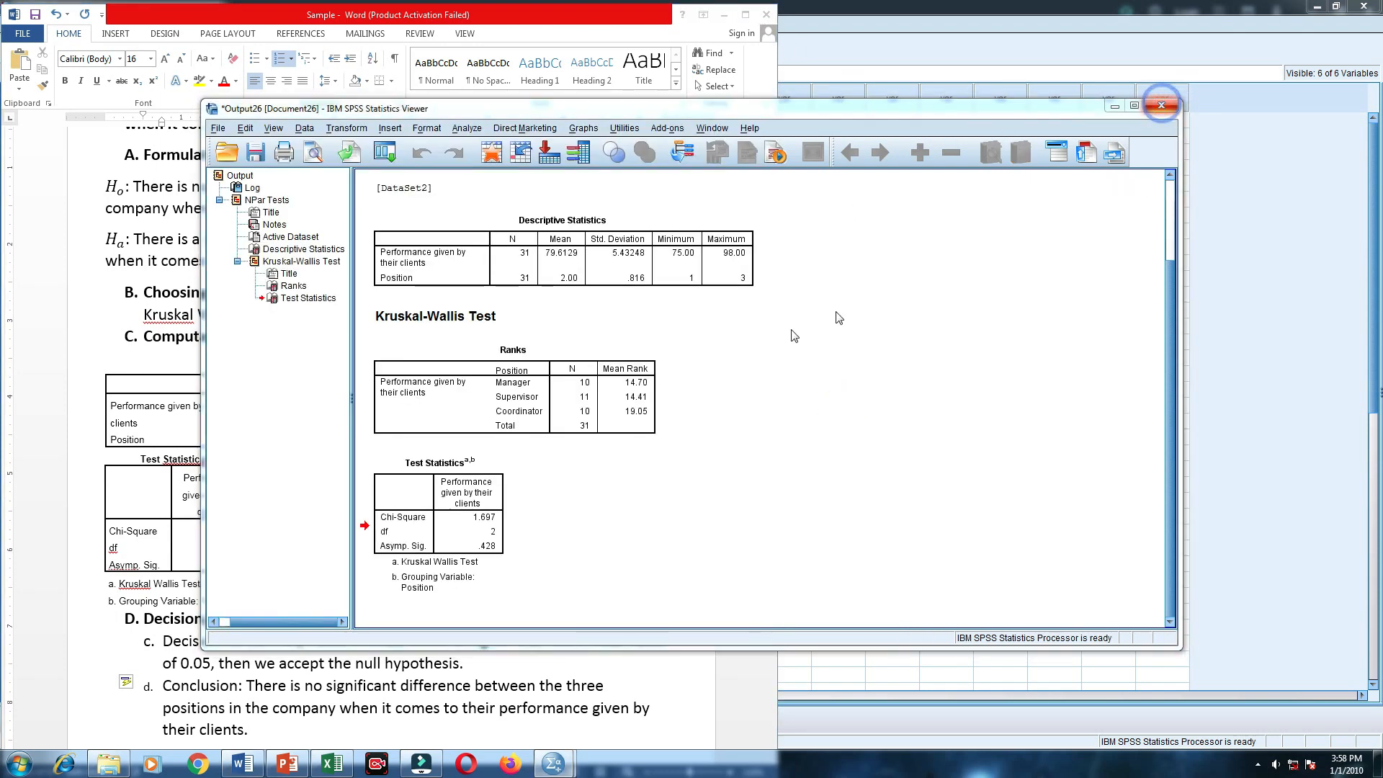
click(689, 401)
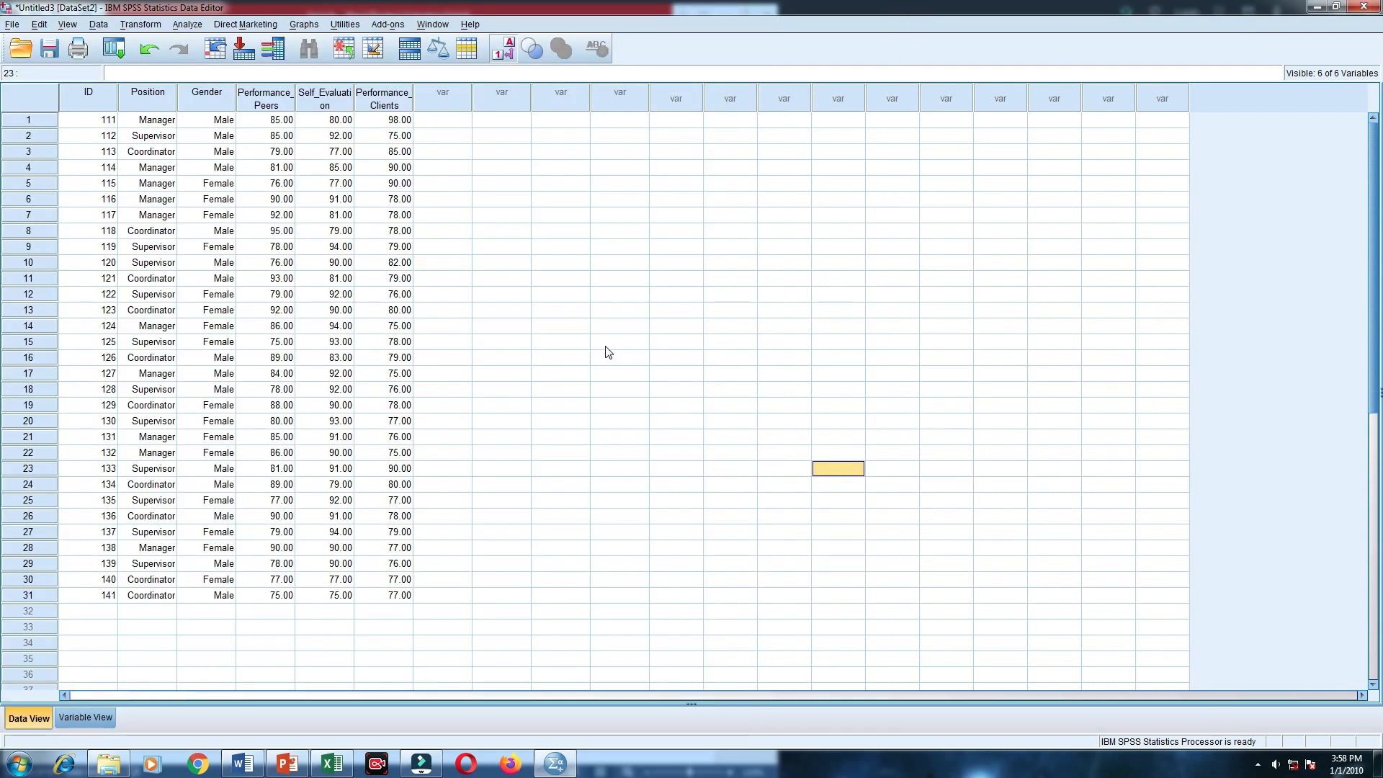
click(607, 345)
click(507, 344)
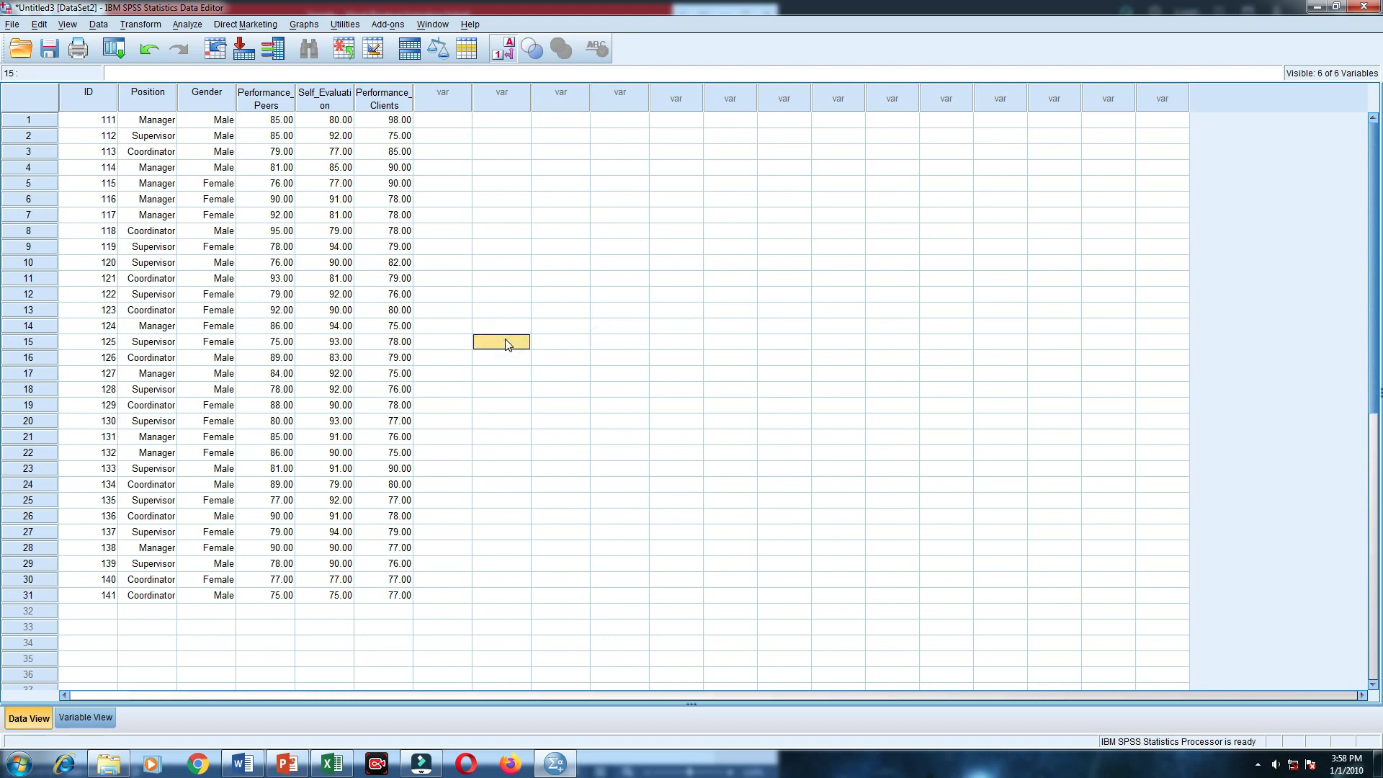
click(451, 340)
click(442, 326)
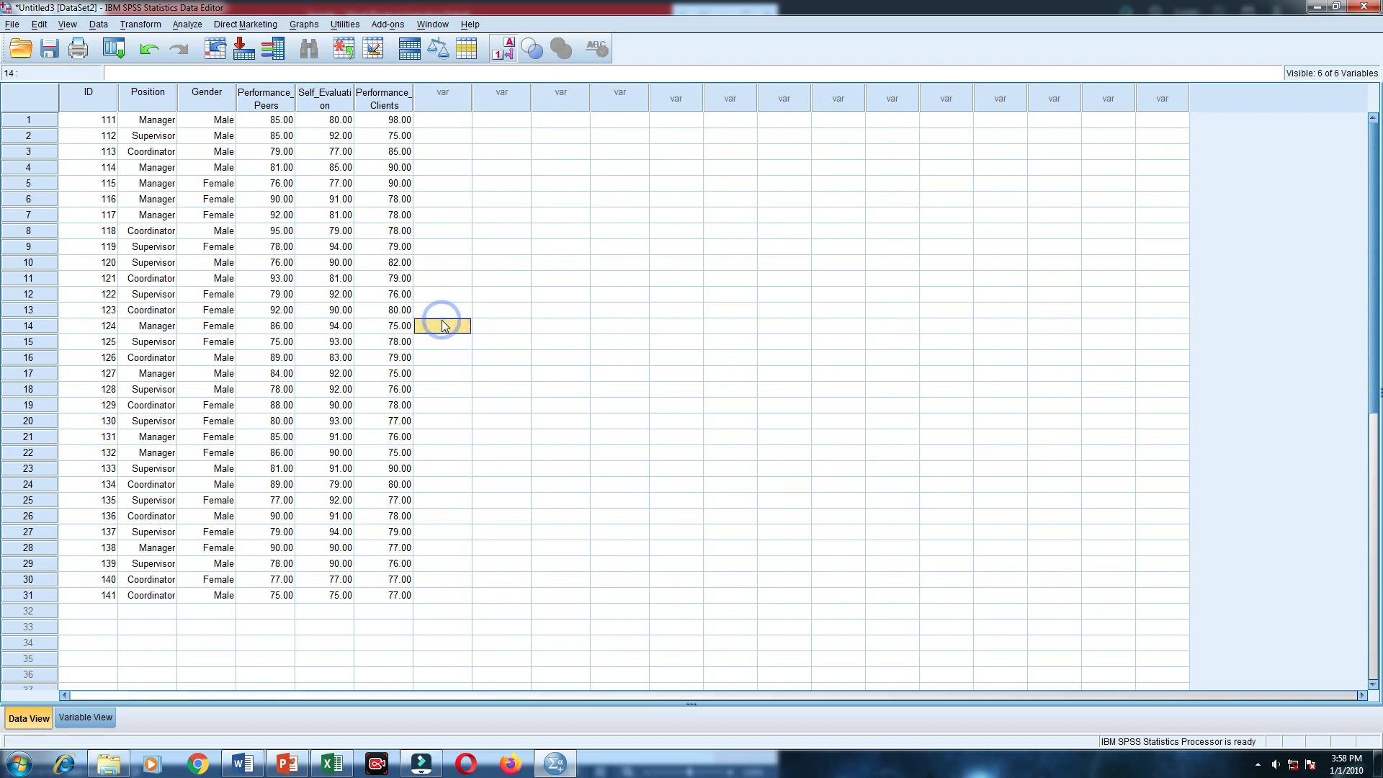
click(441, 315)
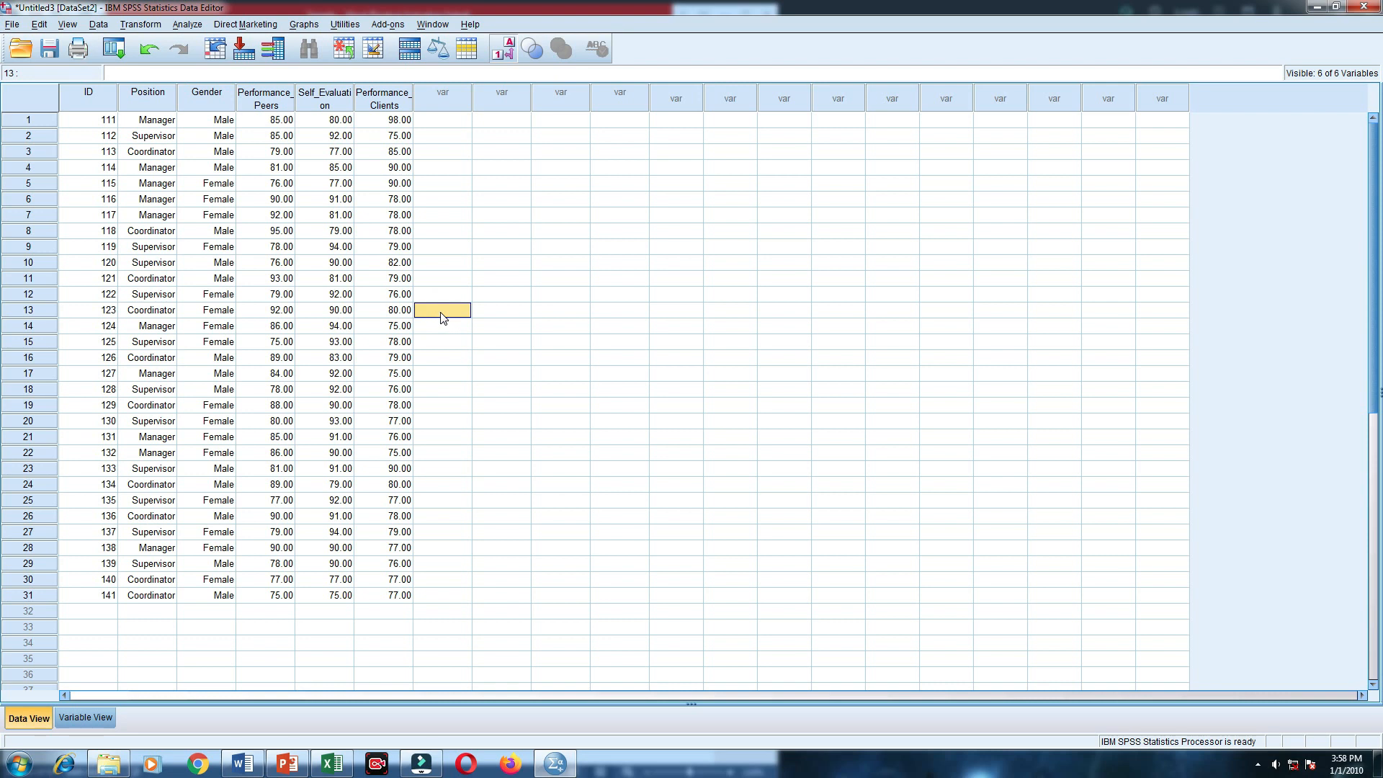